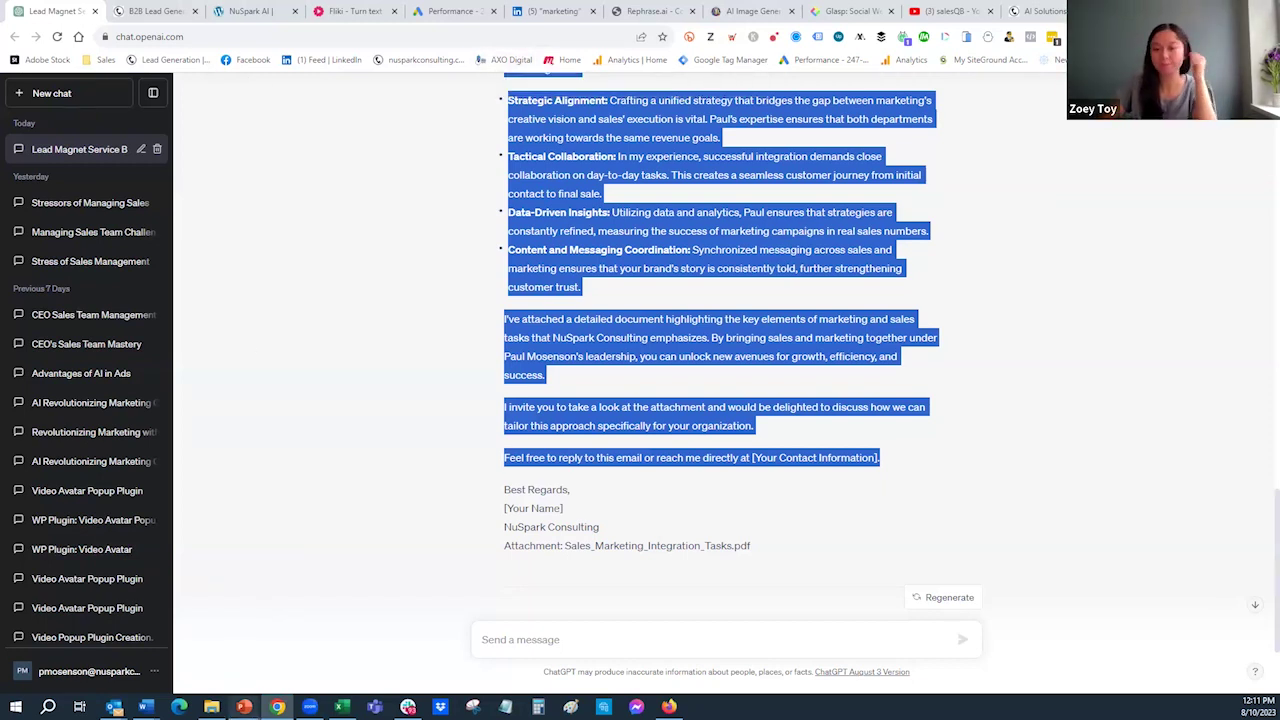
# Return to the ChatGPT window and start a new chat.
pyautogui.moveTo(244, 706)
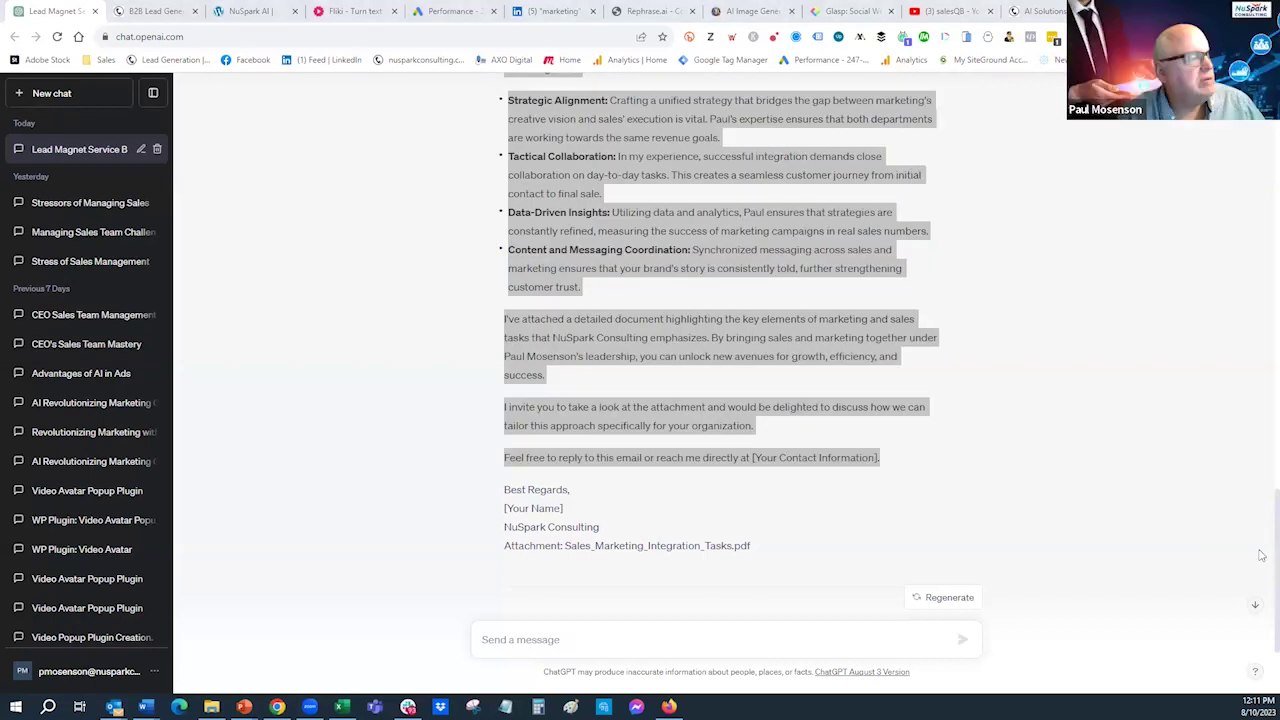
pyautogui.hotkey('alt', 'Tab')
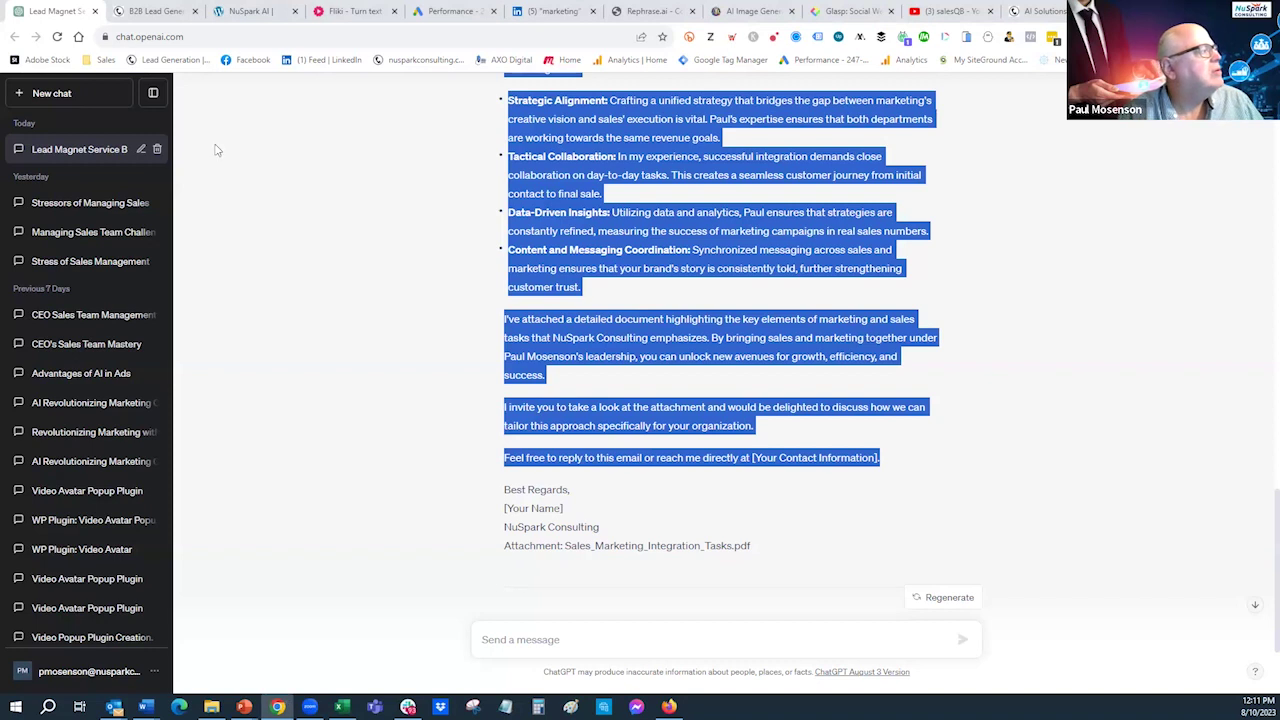
pyautogui.click(66, 93)
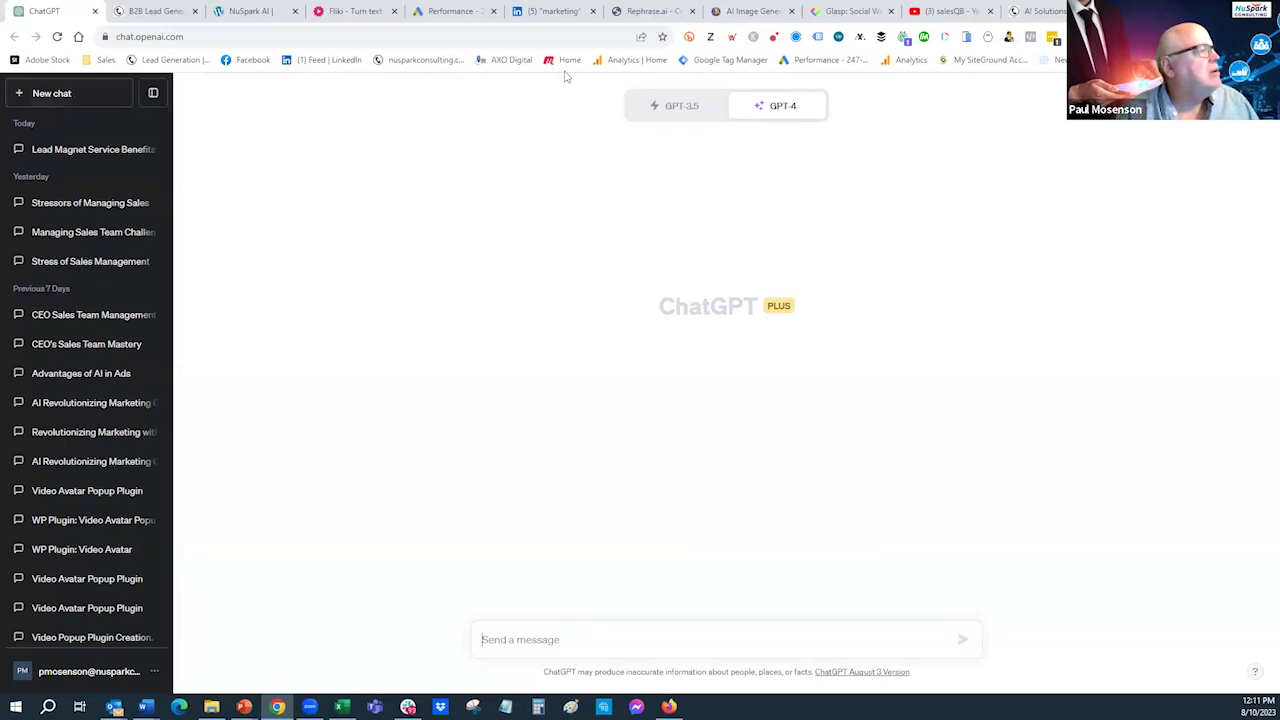
pyautogui.moveTo(814, 114)
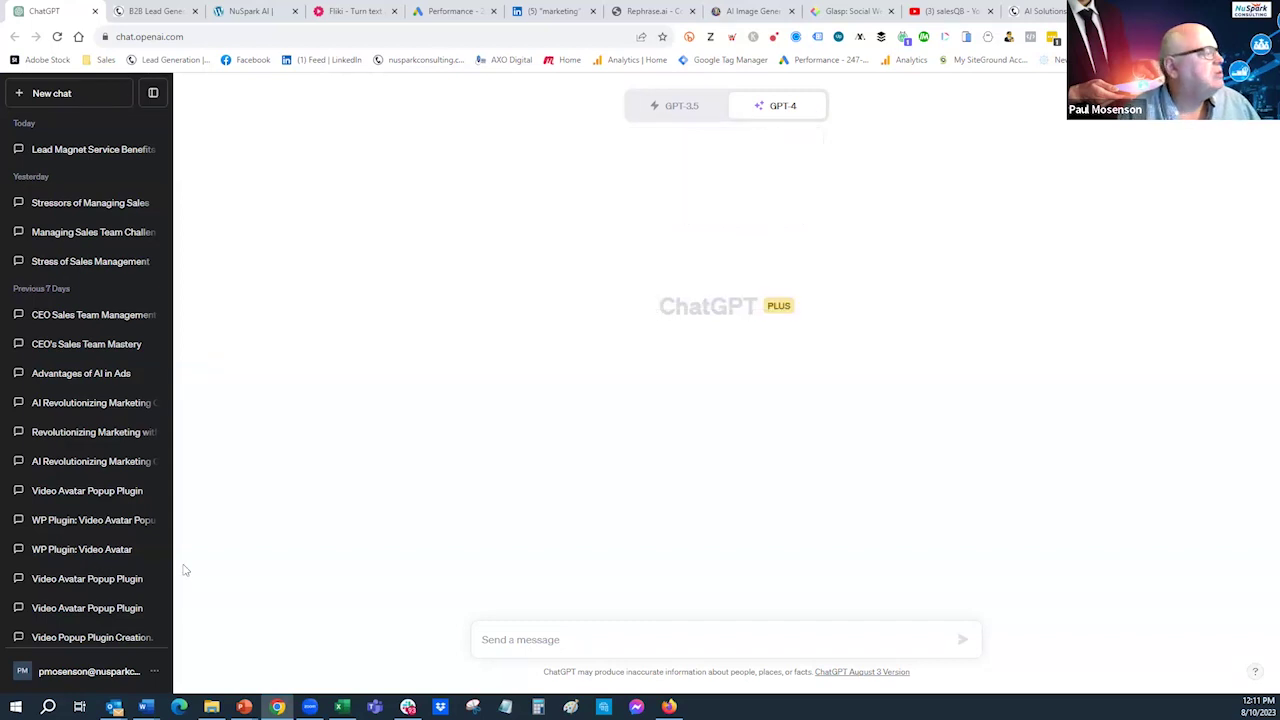
# Review the custom instructions for the account and close them without editing.
pyautogui.click(97, 673)
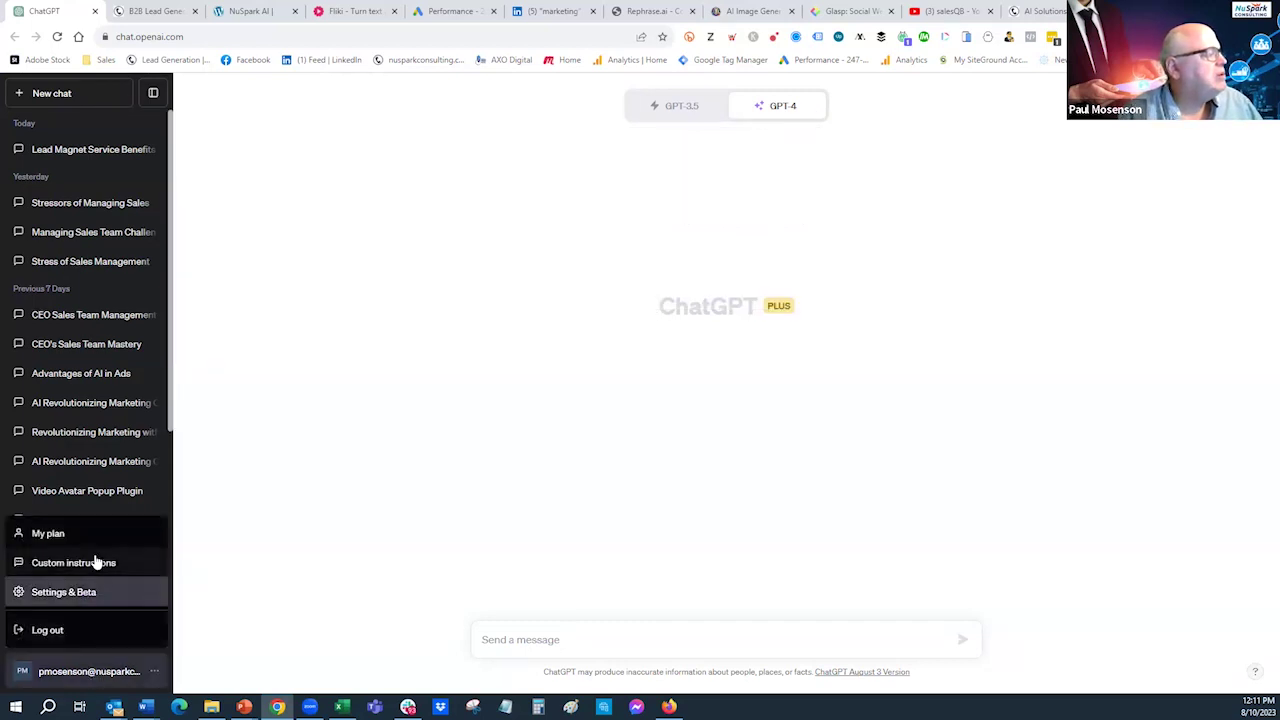
pyautogui.click(97, 562)
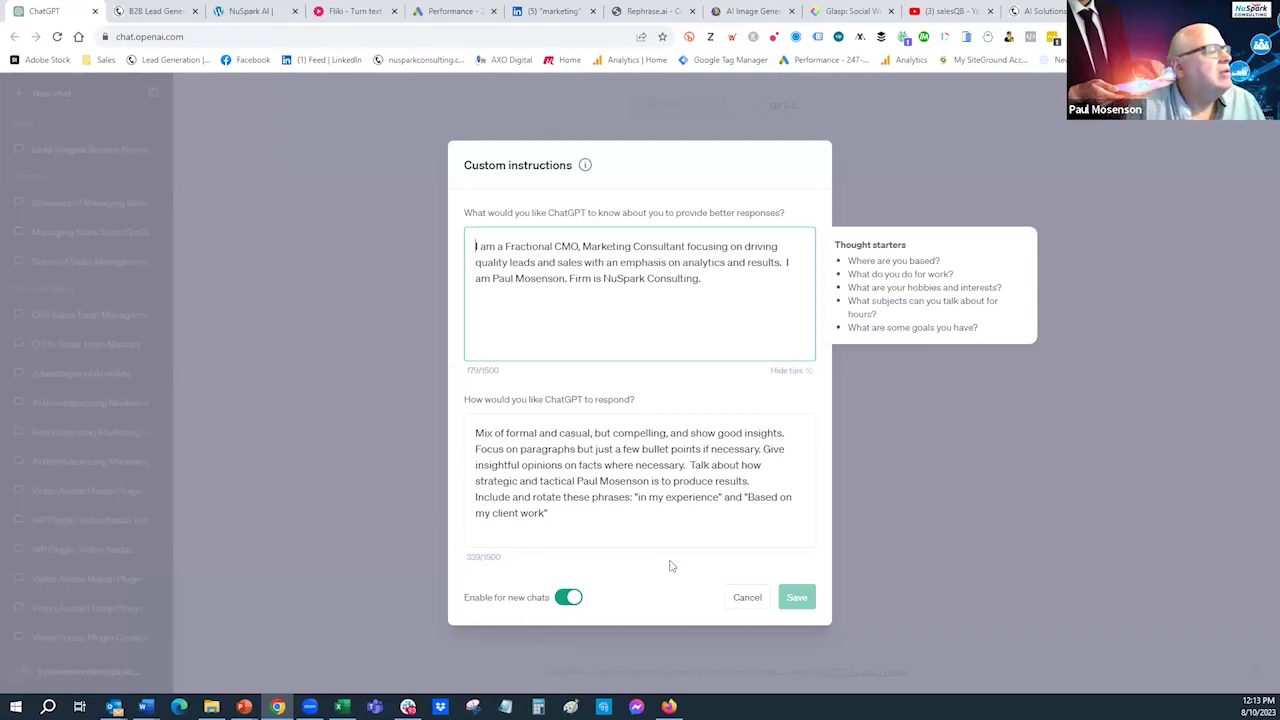
pyautogui.click(976, 408)
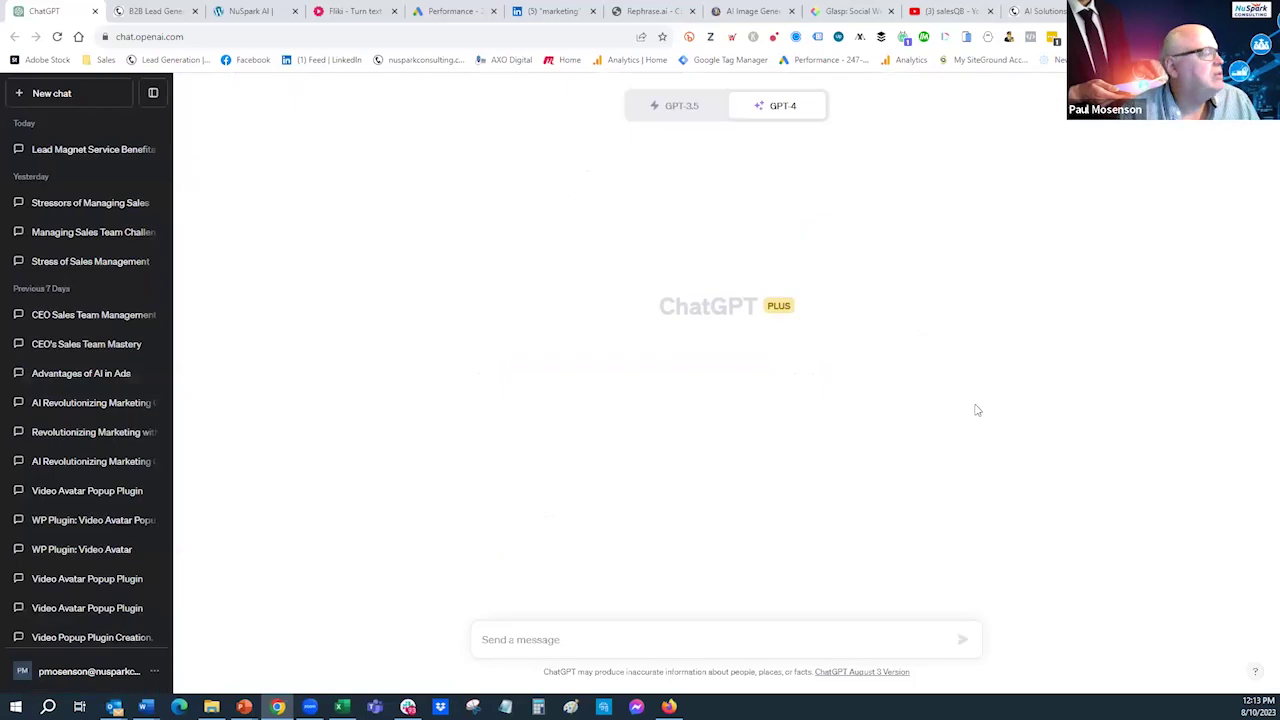
# Check the Plugins and Code interpreter options under the beta features settings, then close the settings.
pyautogui.click(100, 671)
pyautogui.click(100, 606)
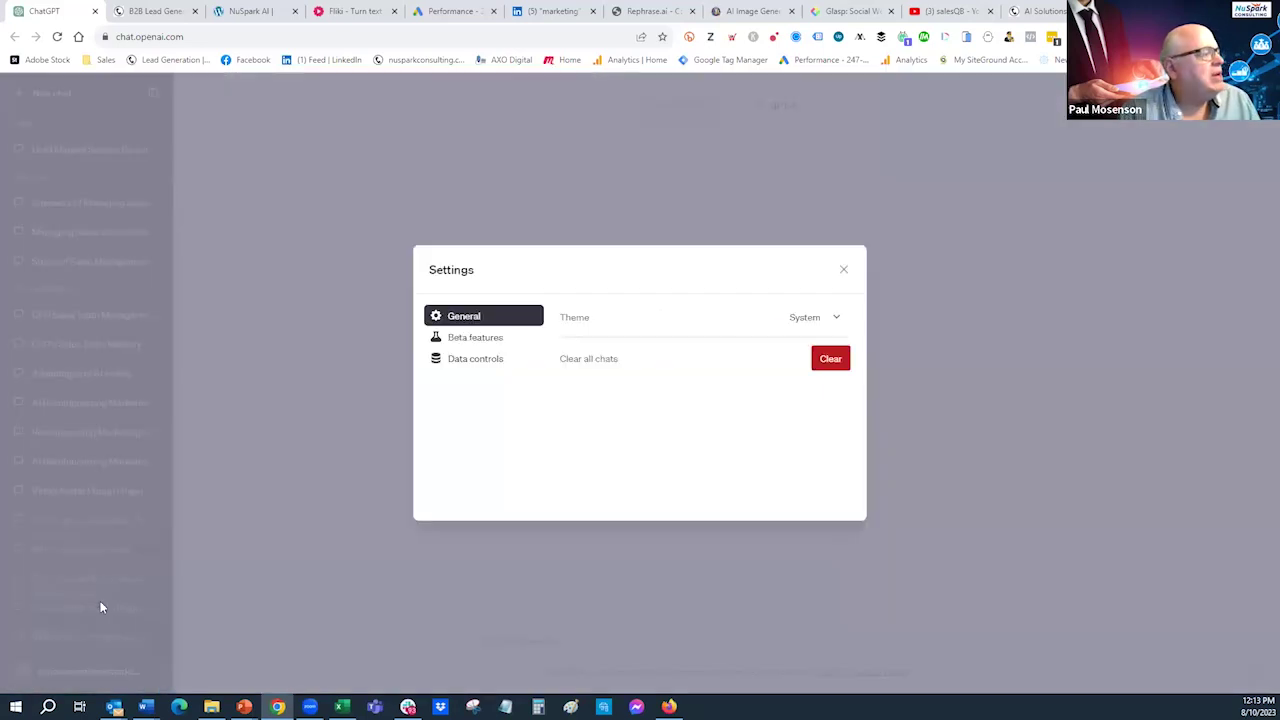
pyautogui.click(487, 340)
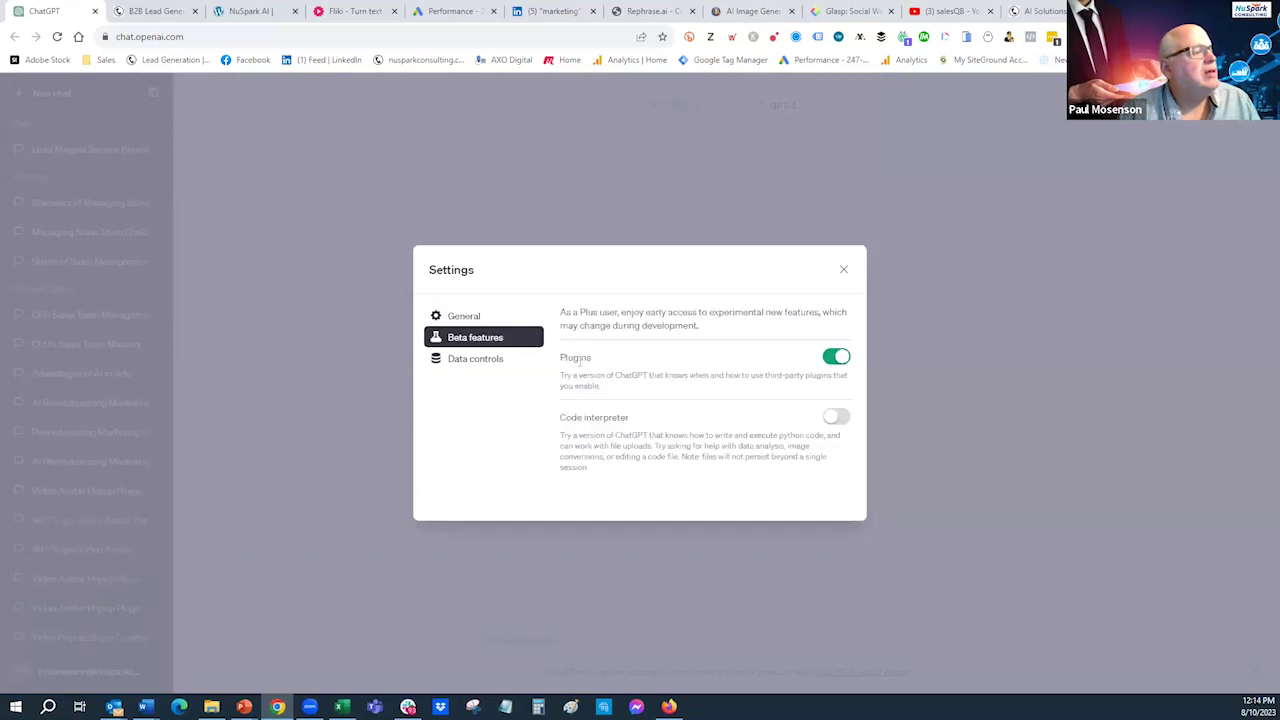
pyautogui.click(843, 270)
# Switch the GPT-4 model to Plugins mode and review the available Ai PDF and Prompt Perfect plugins.
pyautogui.moveTo(782, 115)
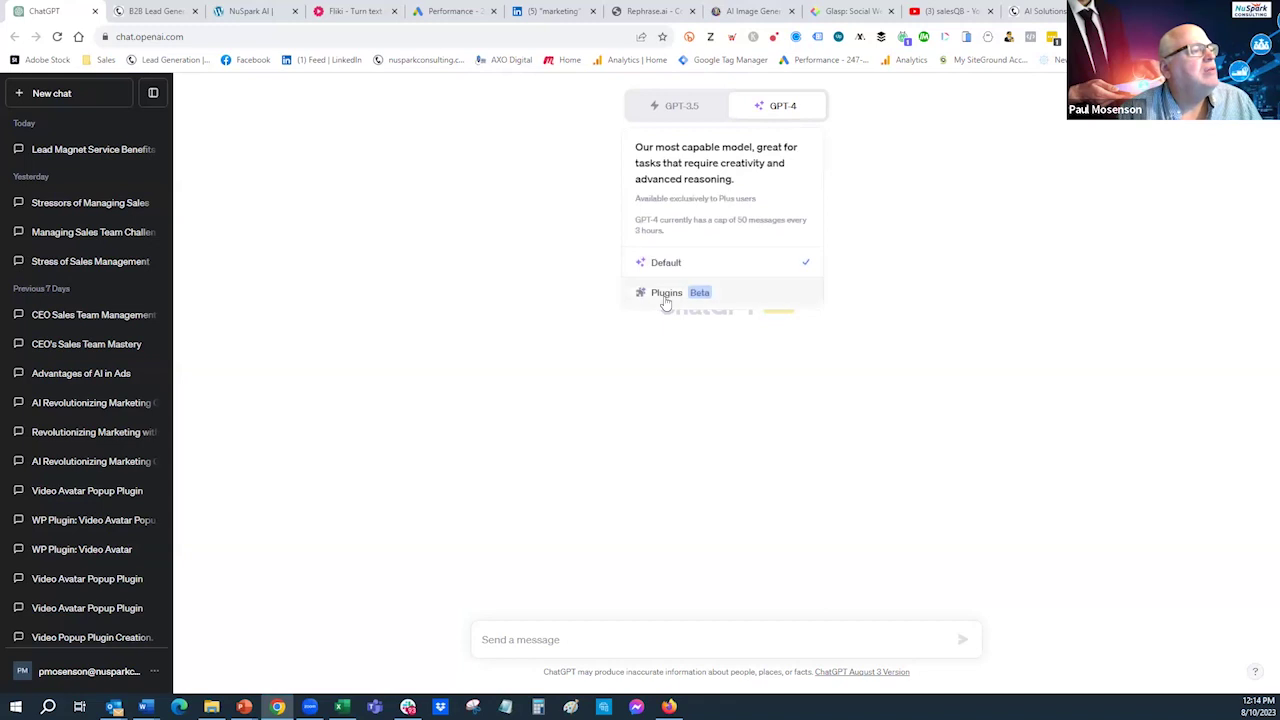
pyautogui.click(666, 298)
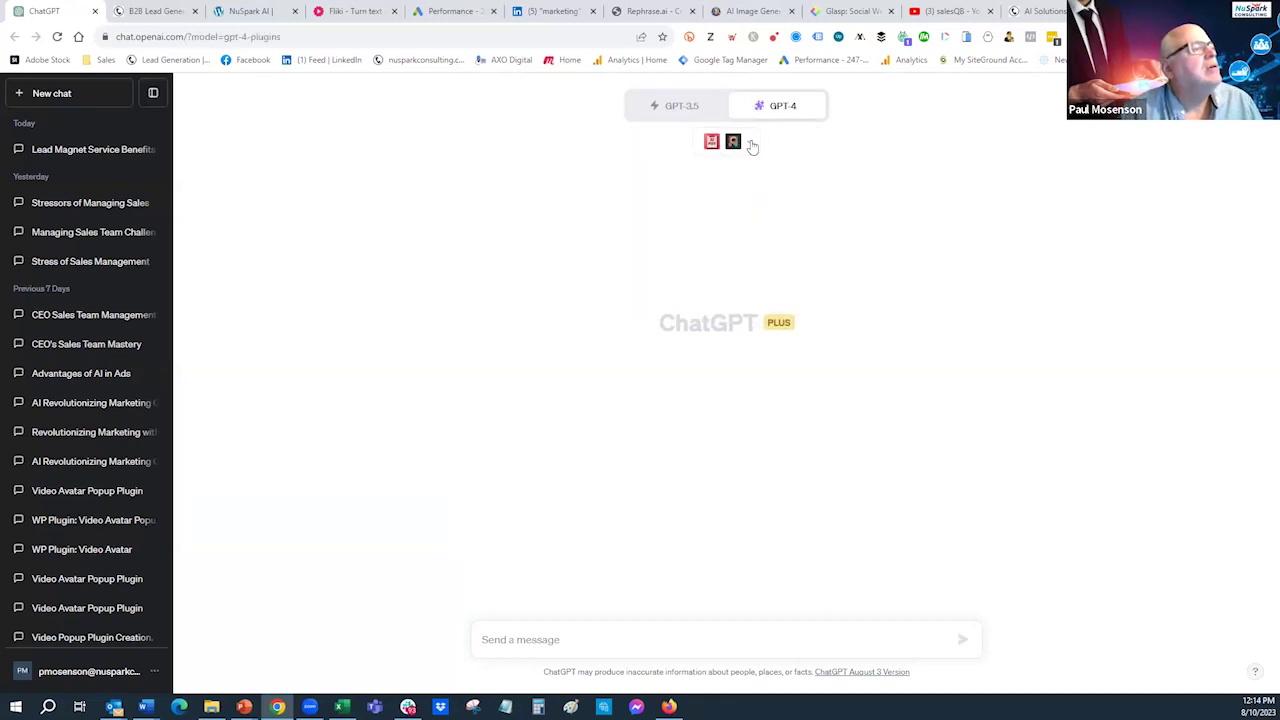
pyautogui.click(751, 143)
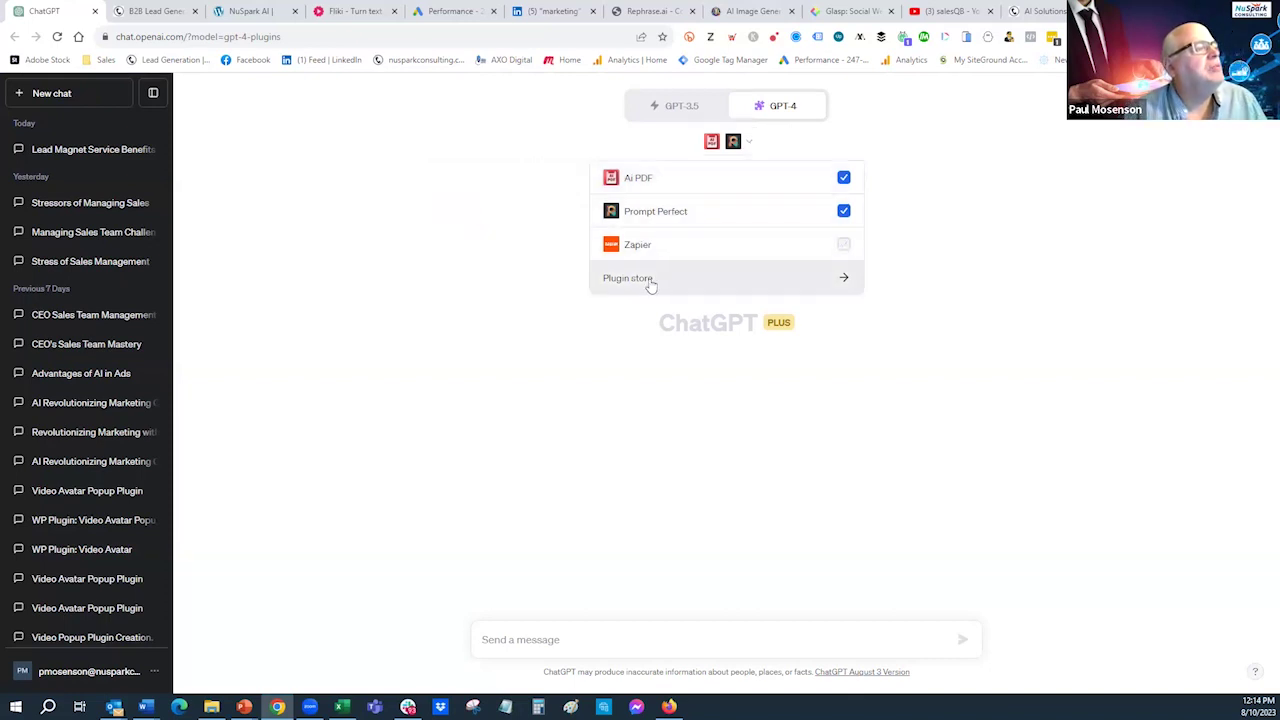
pyautogui.moveTo(661, 222)
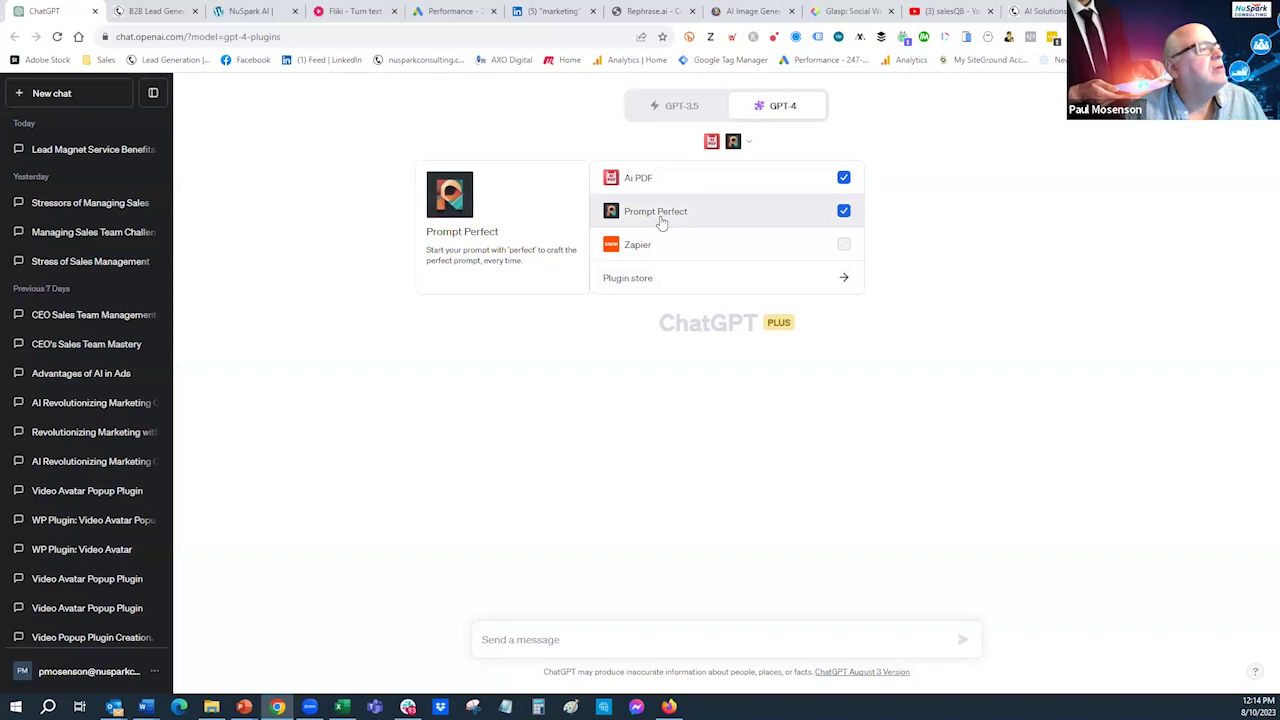
pyautogui.moveTo(664, 190)
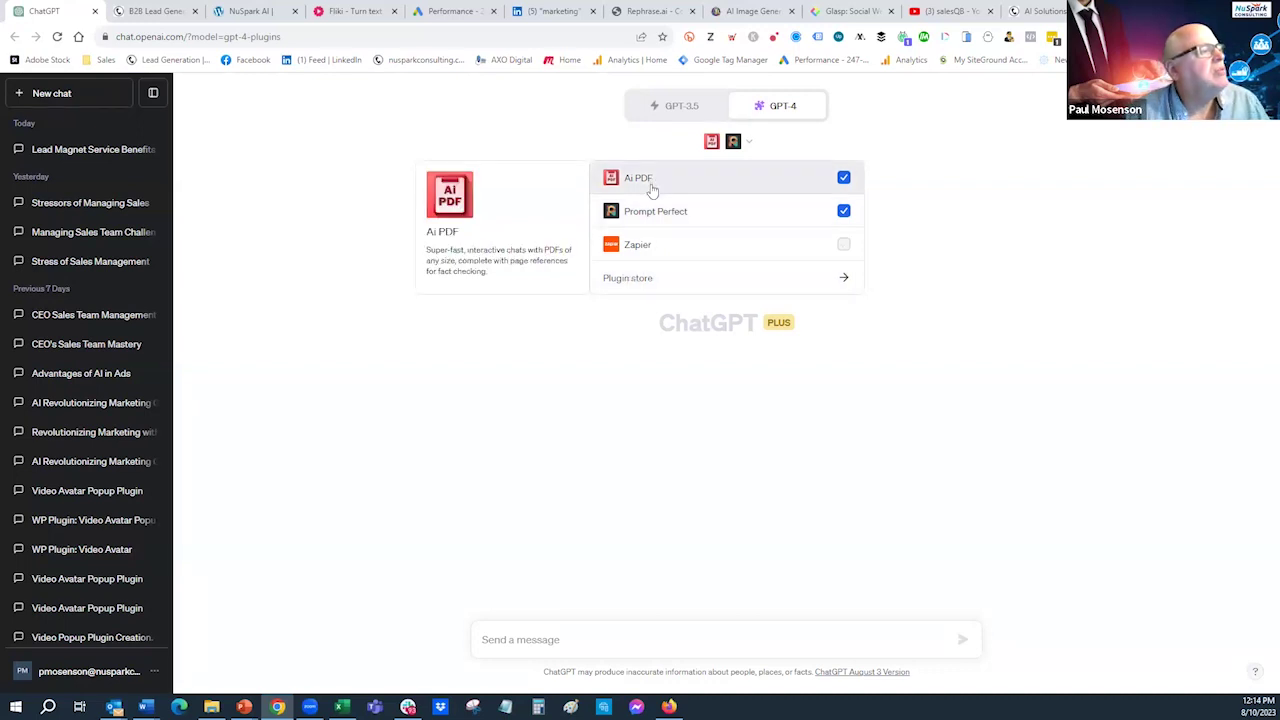
# Search the plugin store for "link" and browse to the second page of results.
pyautogui.click(638, 284)
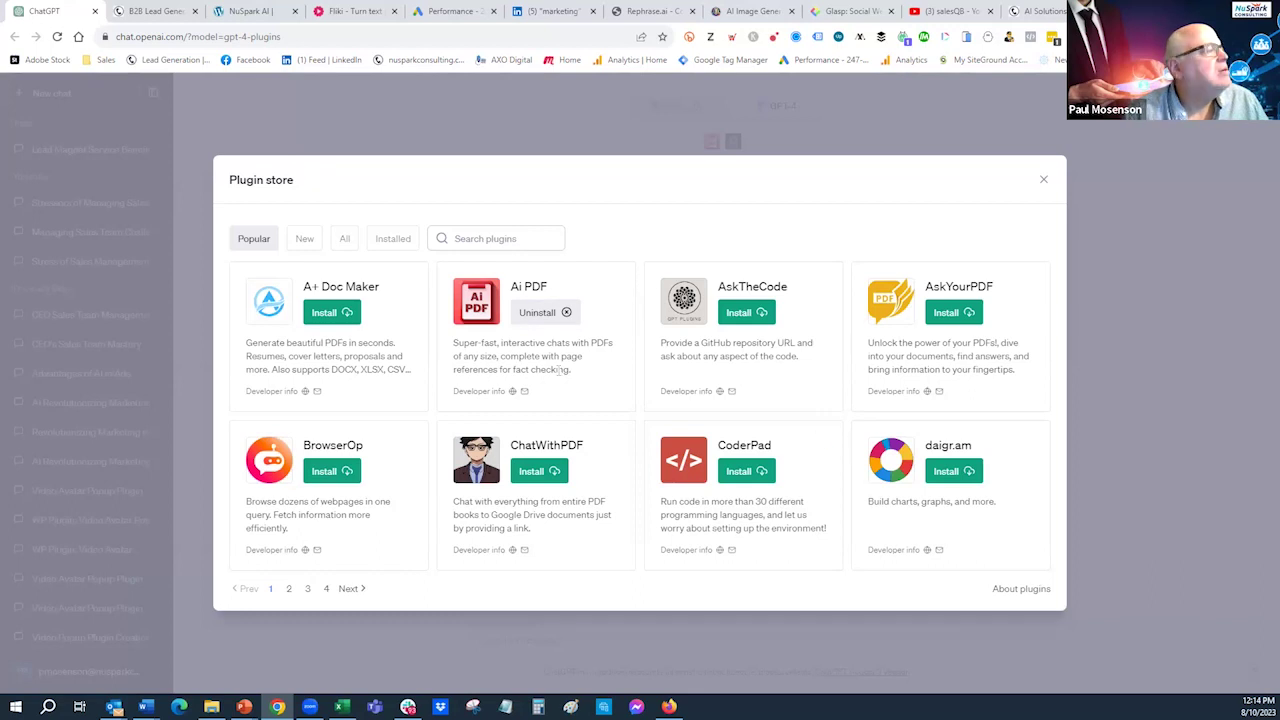
pyautogui.click(482, 240)
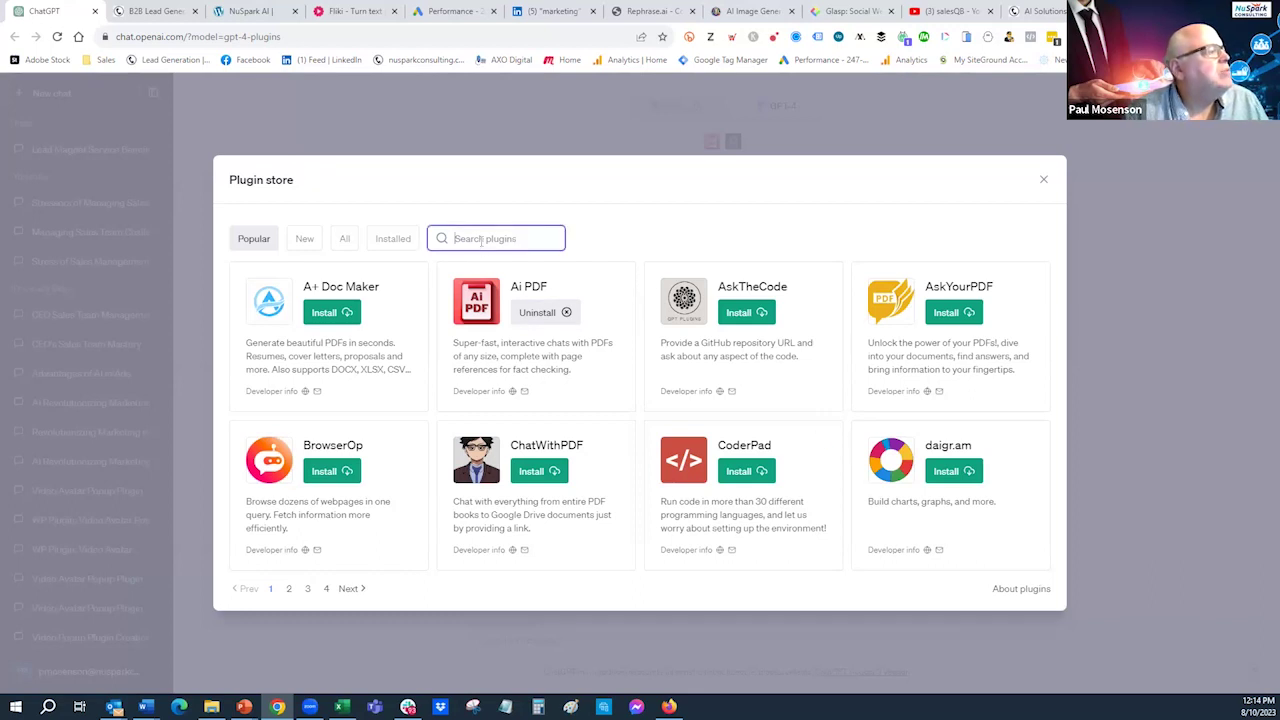
pyautogui.write('link')
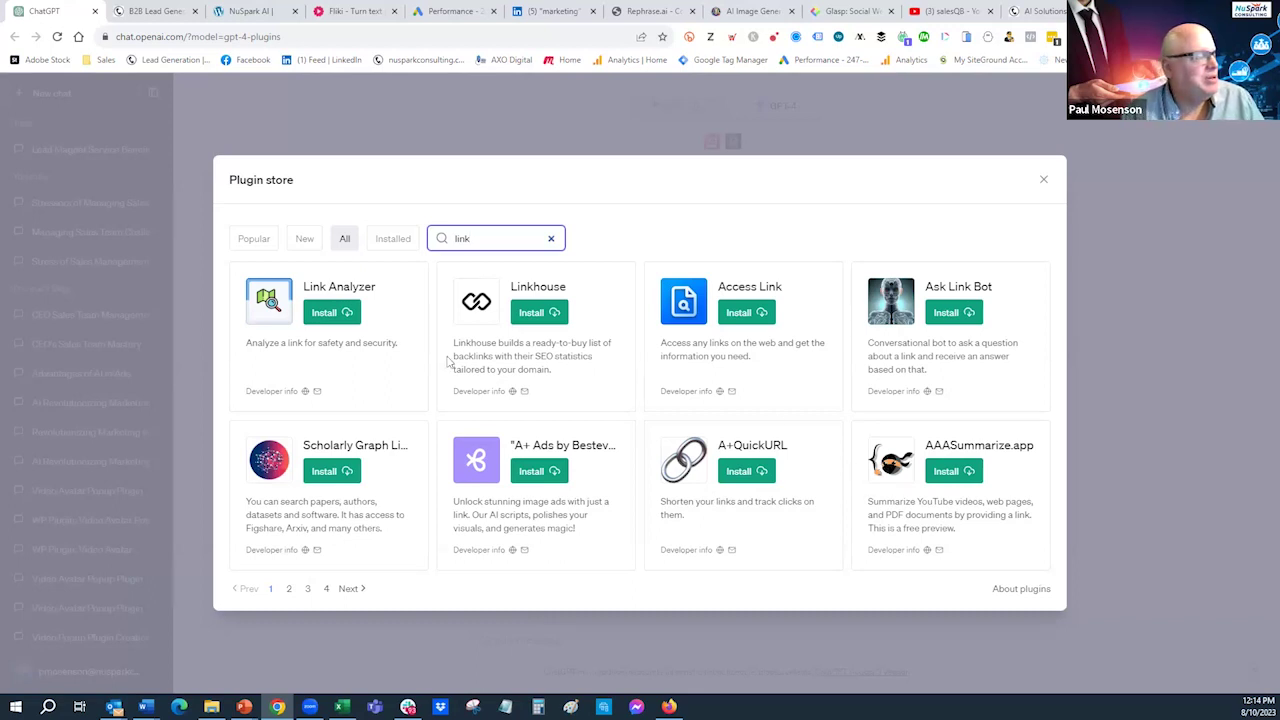
pyautogui.click(352, 592)
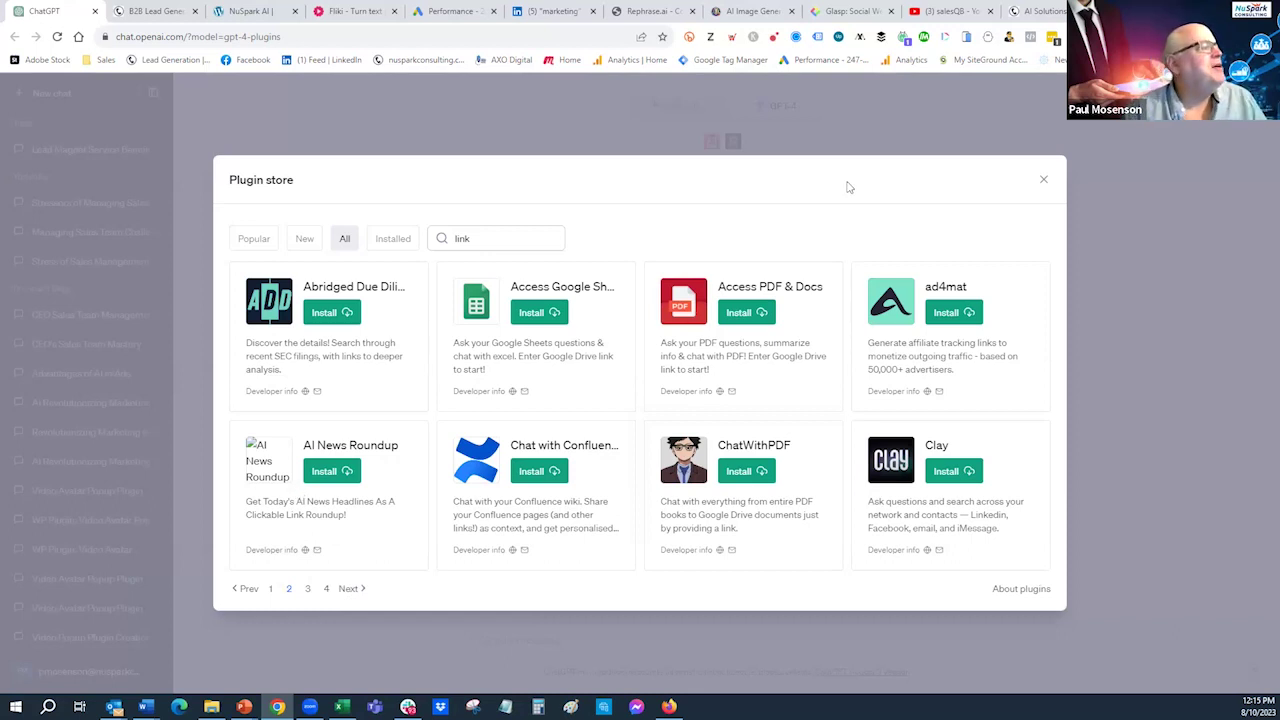
# Clear the plugin search and close the plugin store.
pyautogui.click(459, 238)
pyautogui.doubleClick(460, 238)
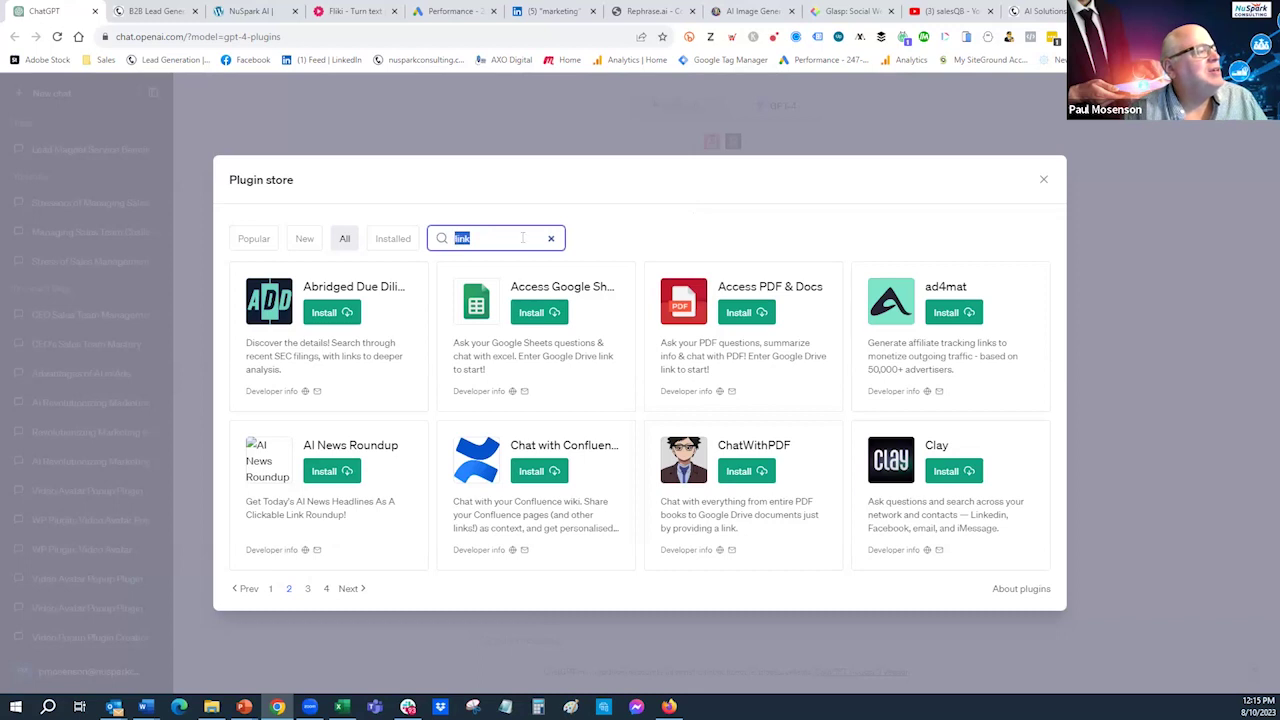
pyautogui.click(552, 239)
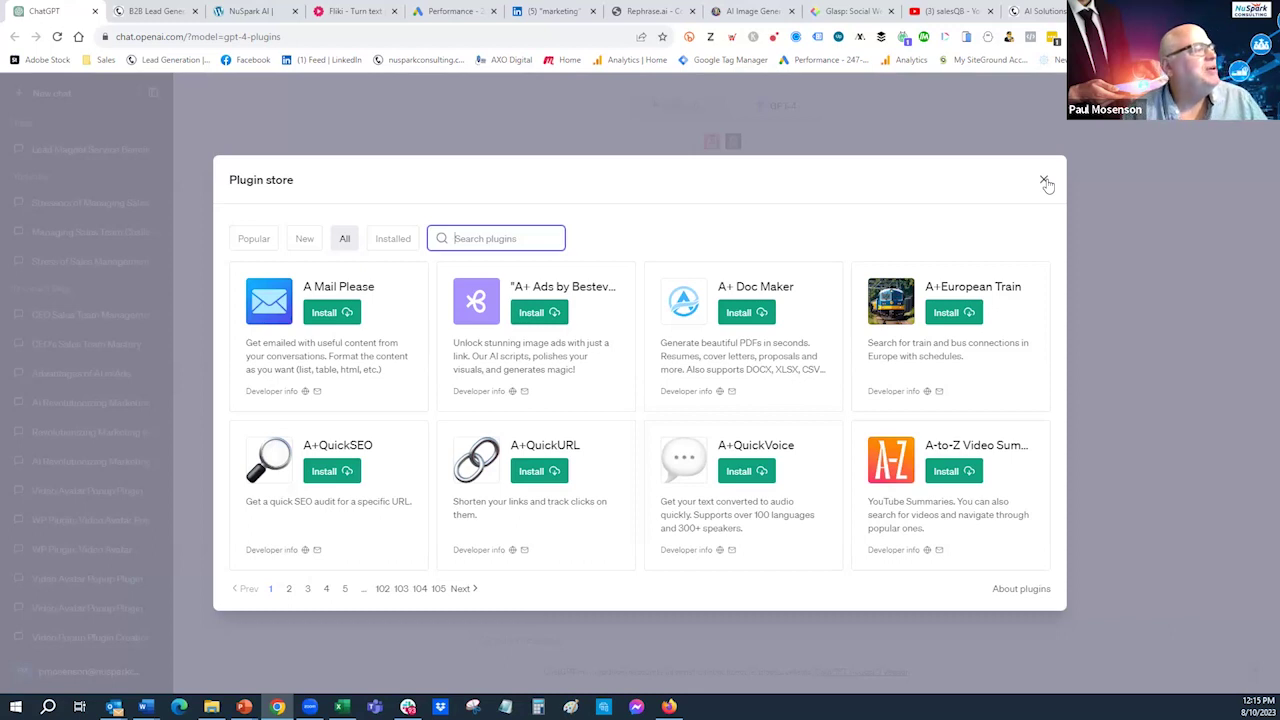
pyautogui.click(1044, 181)
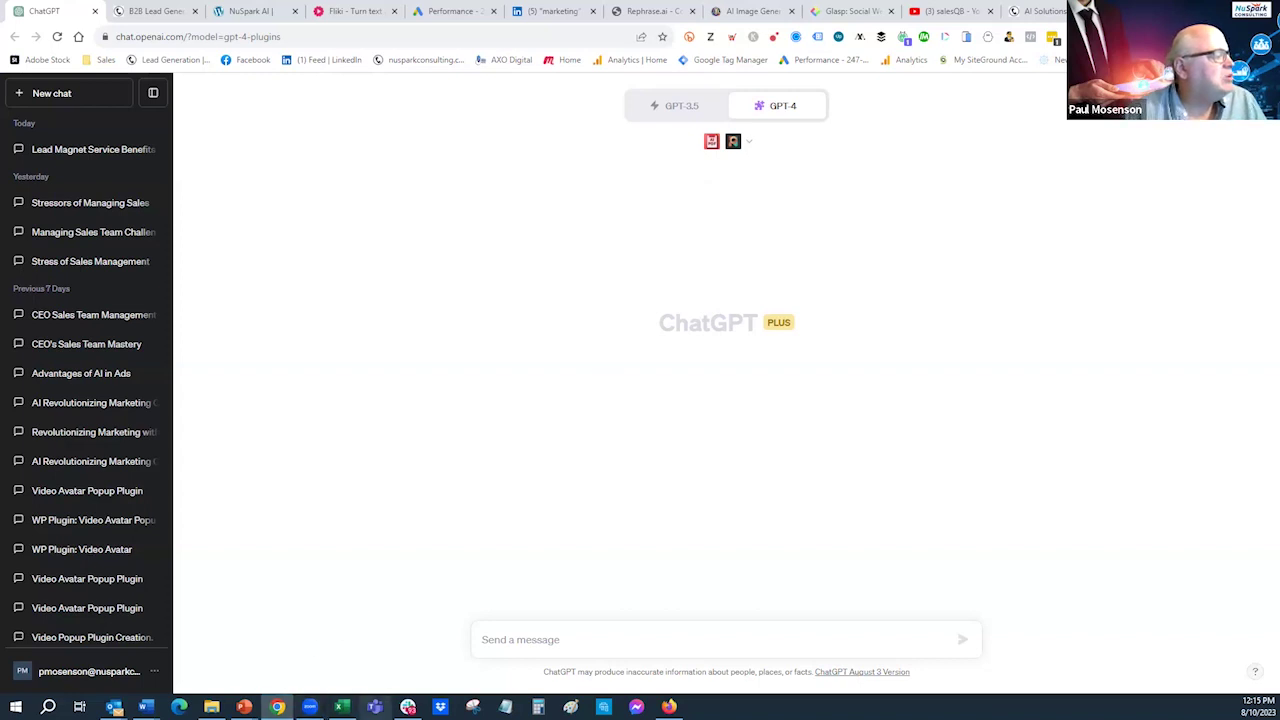
# Switch to the SalesQB-eBook-Help-done presentation in PowerPoint.
pyautogui.moveTo(244, 706)
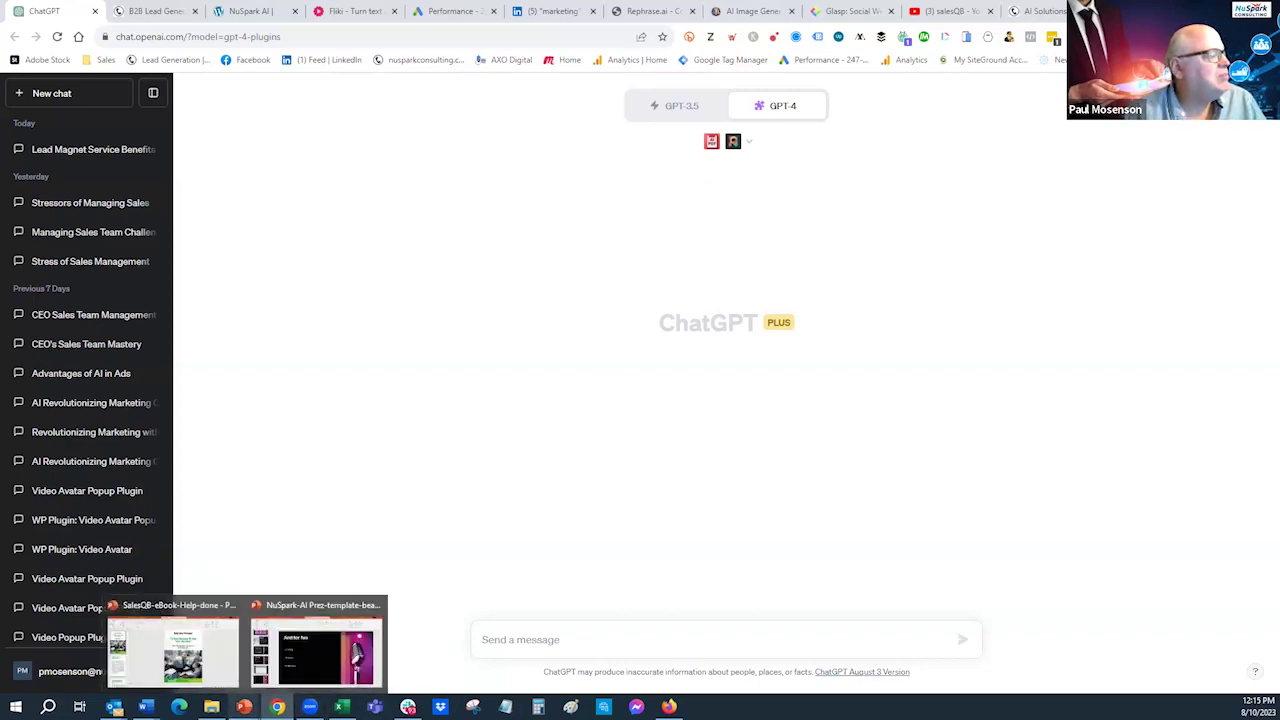
pyautogui.click(172, 650)
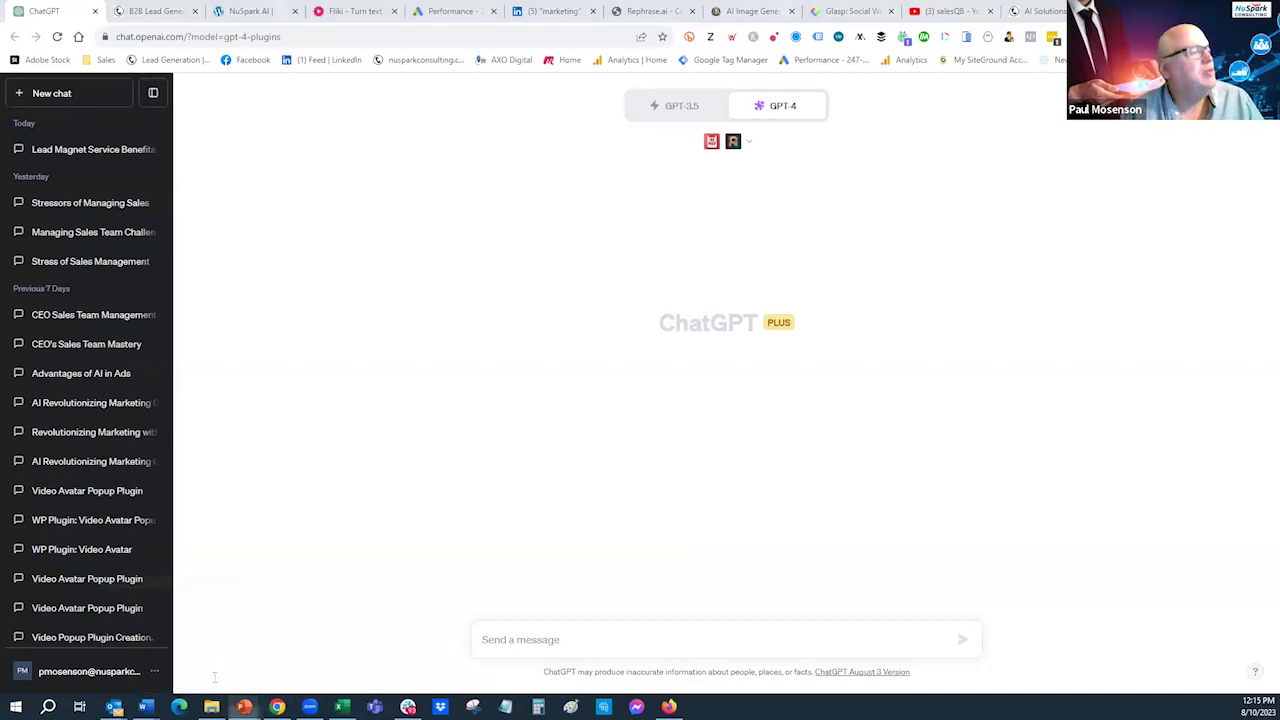
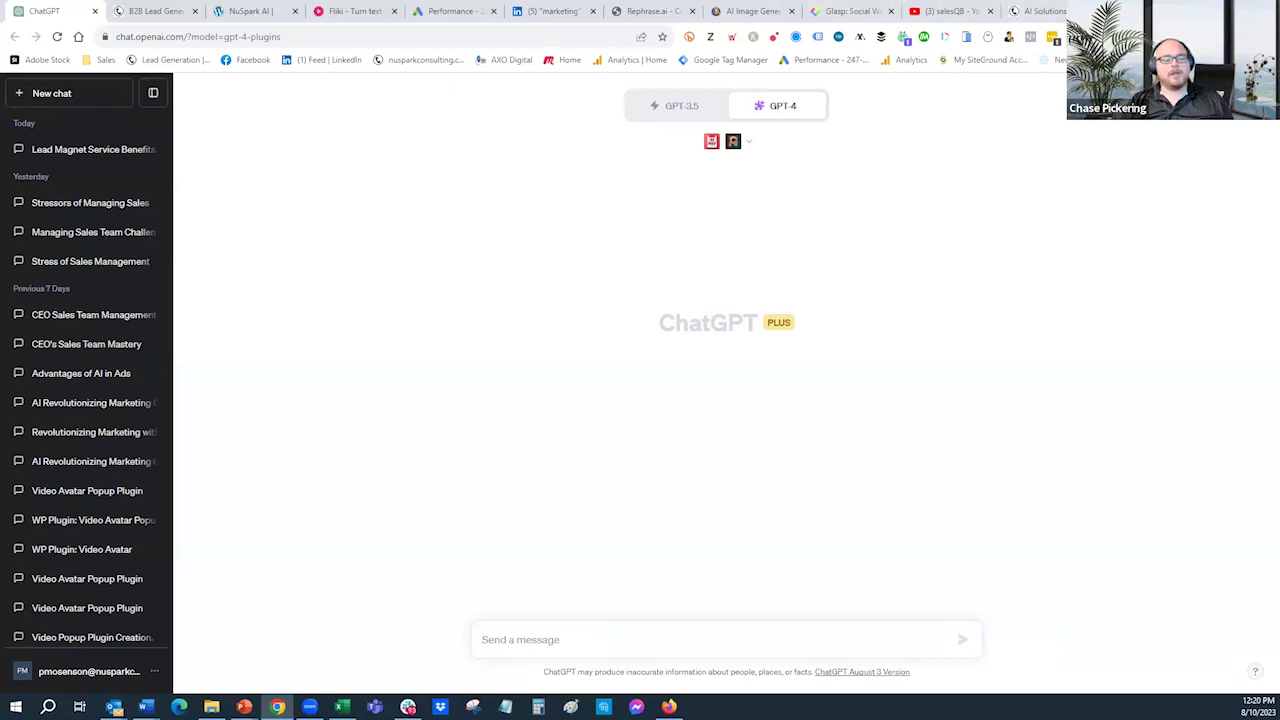
# Look up the Milla Sofia virtual influencer website in a new browser tab, then return to ChatGPT.
pyautogui.hotkey('ctrl', 't')
pyautogui.write('mil')
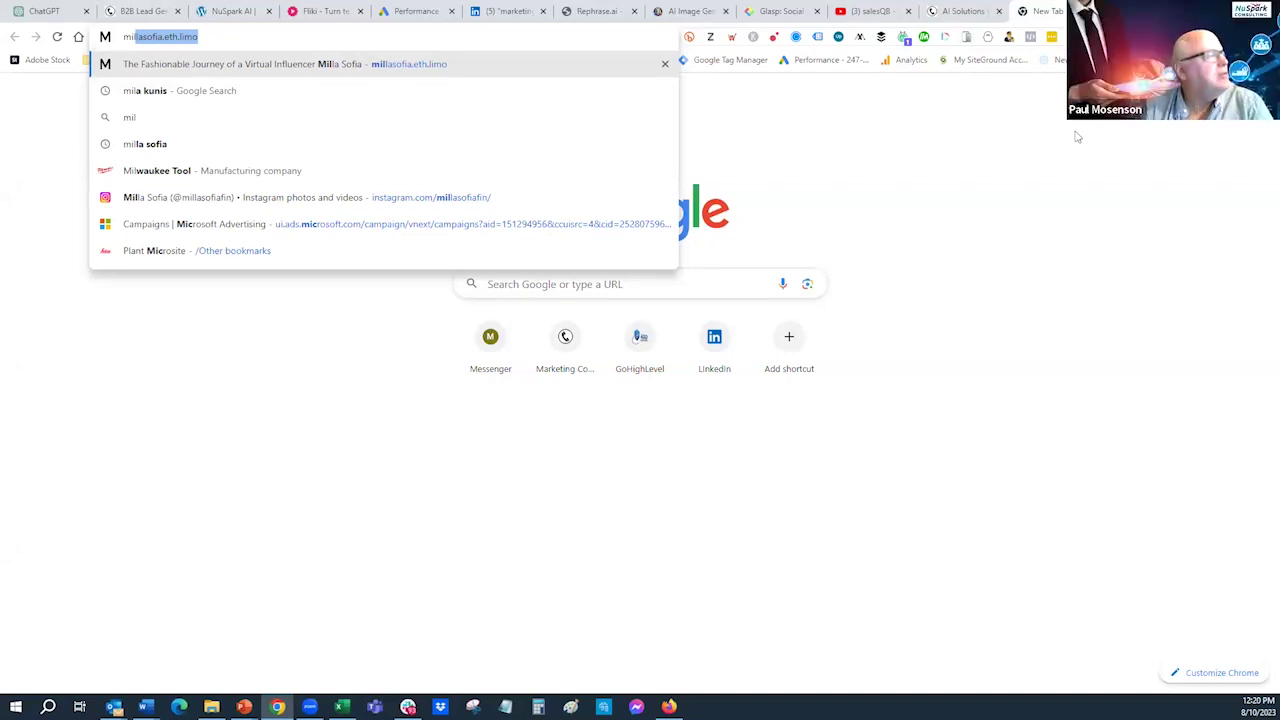
pyautogui.click(48, 12)
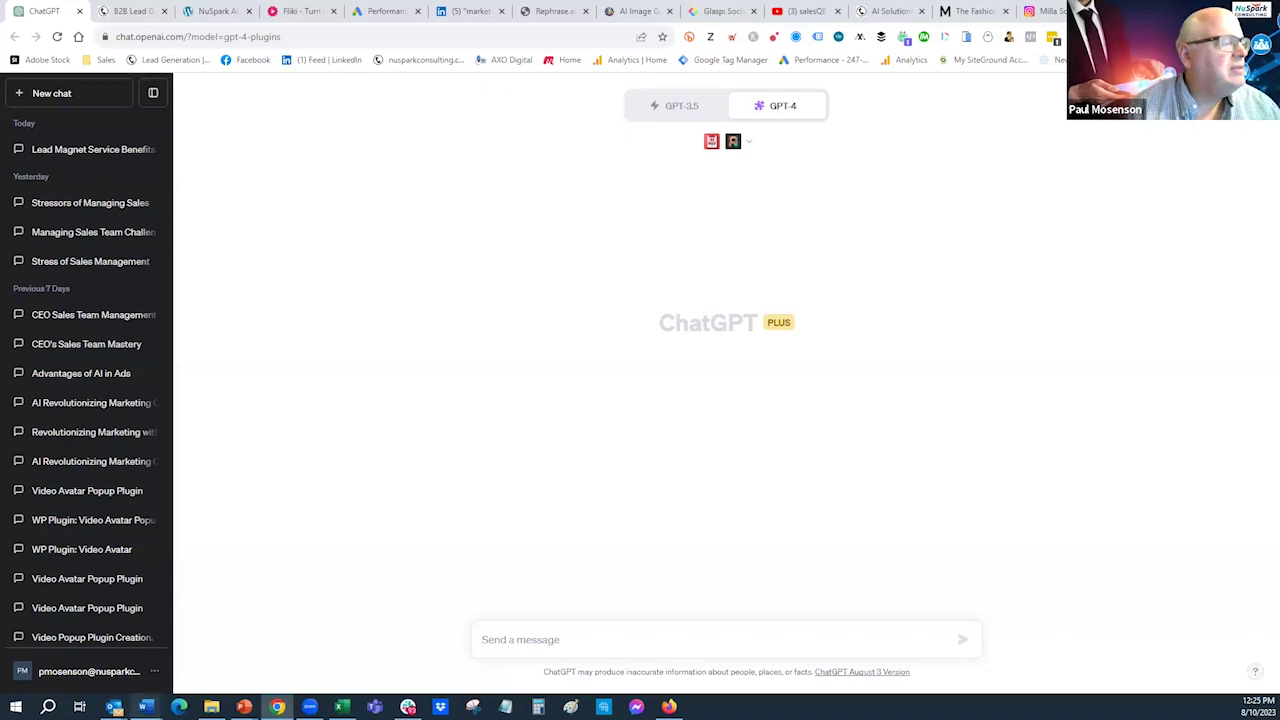
# Try to ask "What is SOCaaS?" in the plugins chat.
pyautogui.click(503, 635)
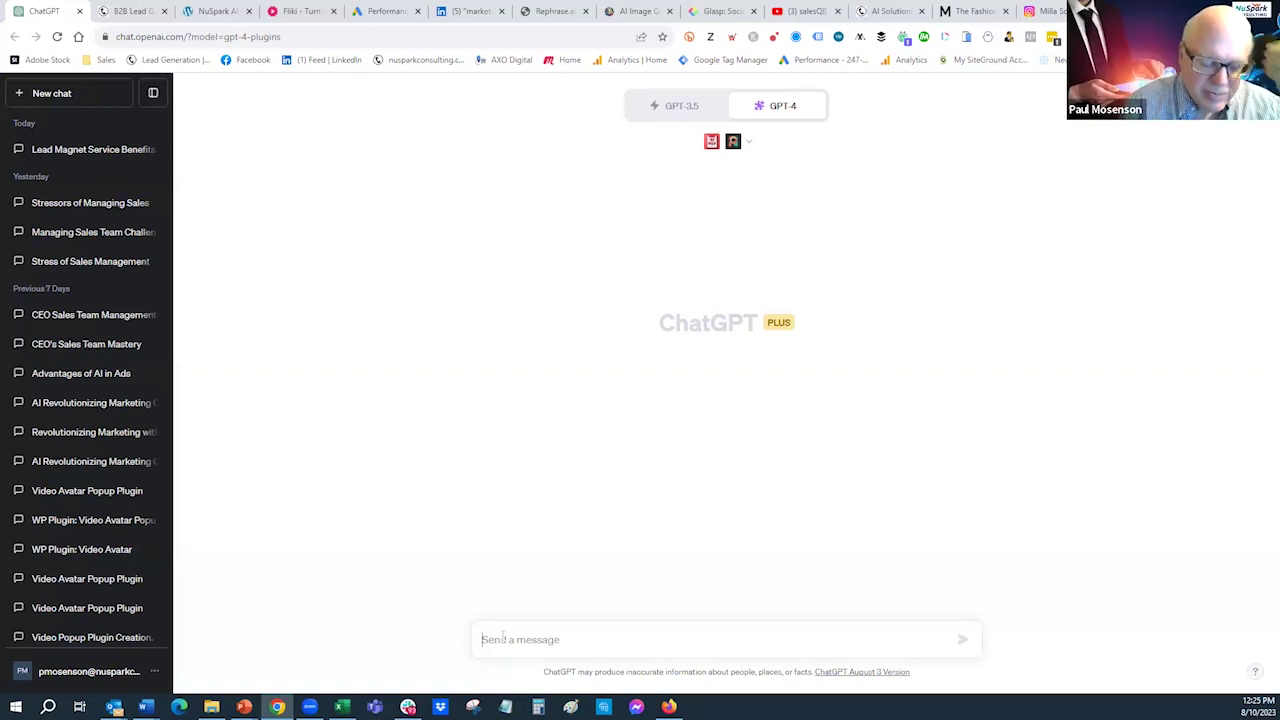
pyautogui.write('W')
pyautogui.press('BackSpace')
pyautogui.press('BackSpace')
pyautogui.write('hat is')
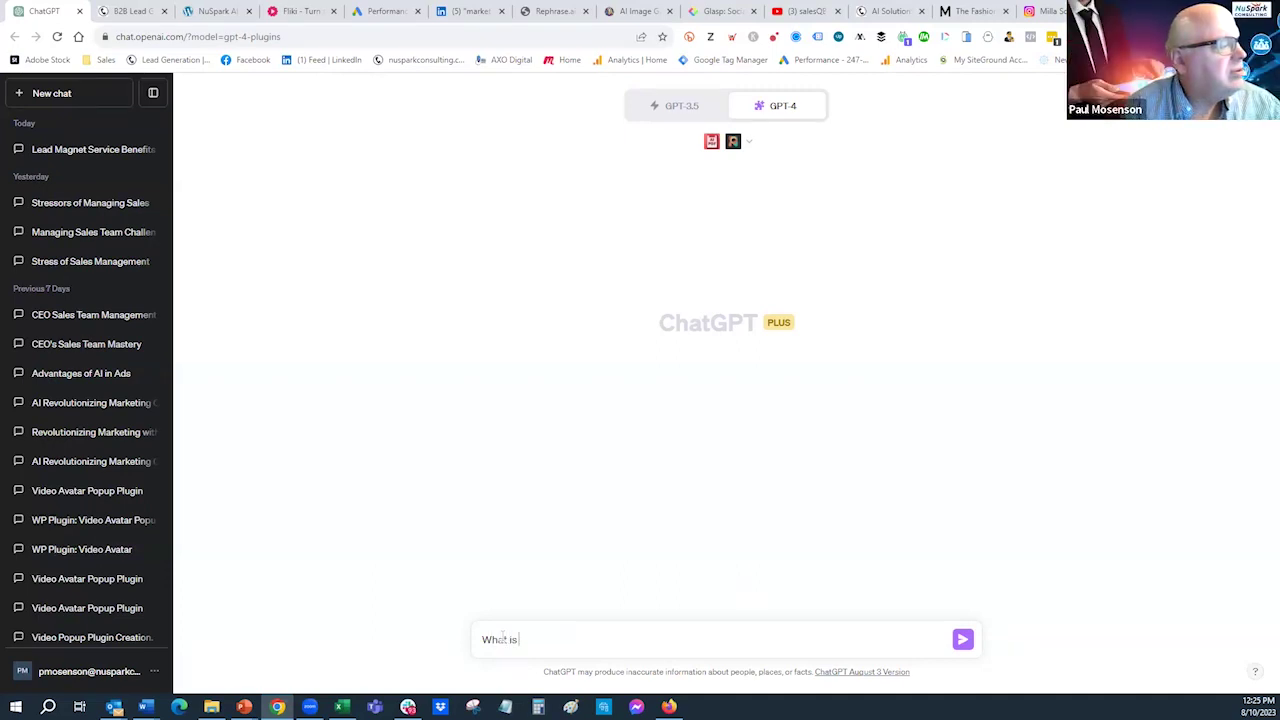
pyautogui.write(' SOCaa')
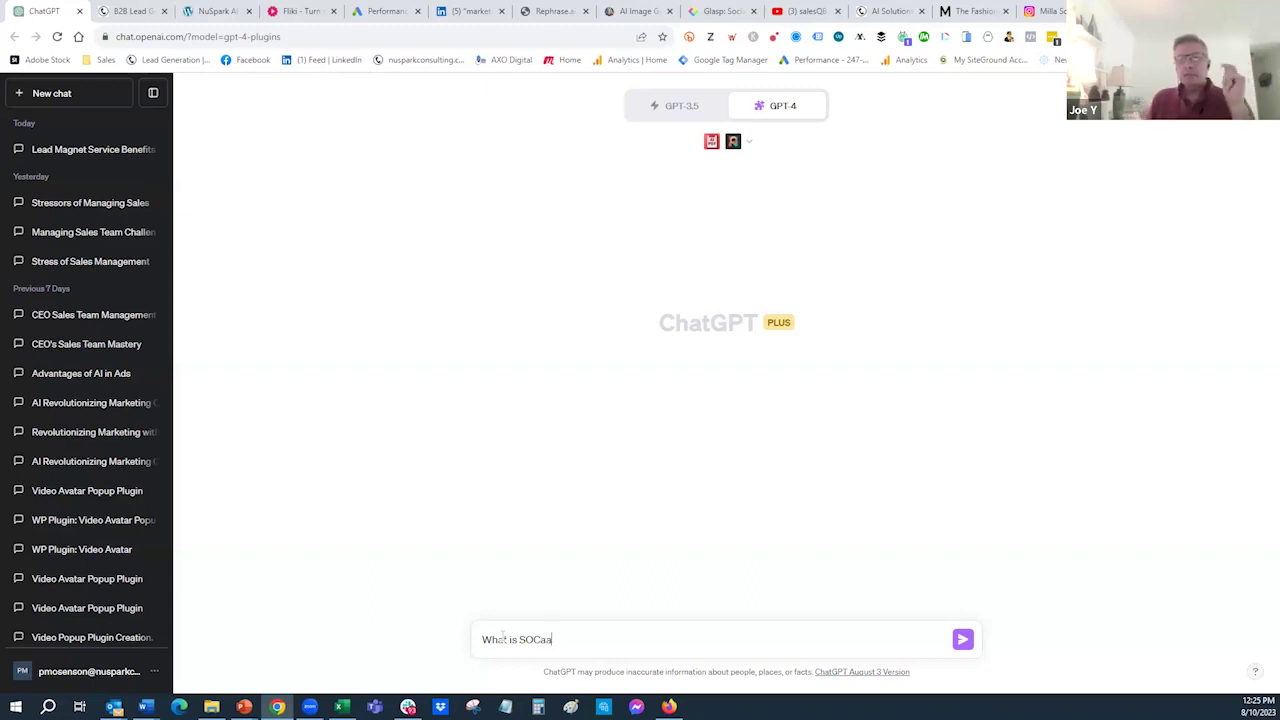
pyautogui.write('S?')
pyautogui.press('Return')
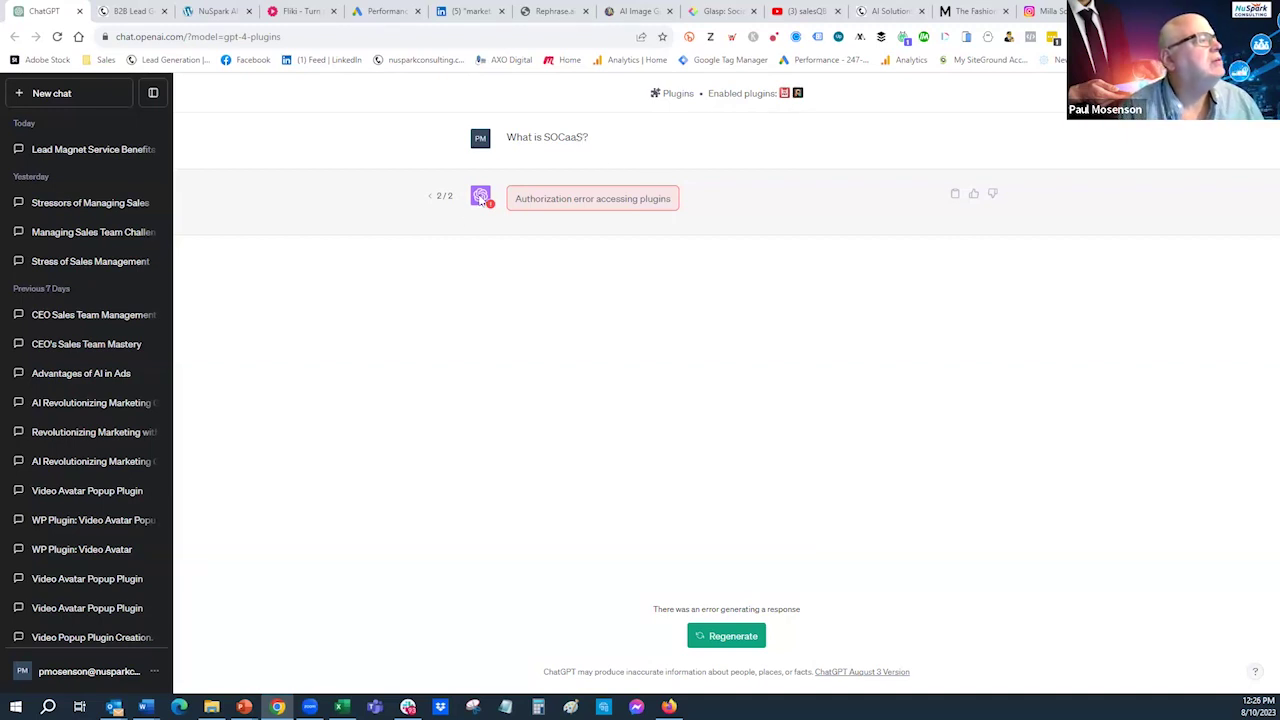
# Start a new chat without plugins and ask about SOC.
pyautogui.click(92, 98)
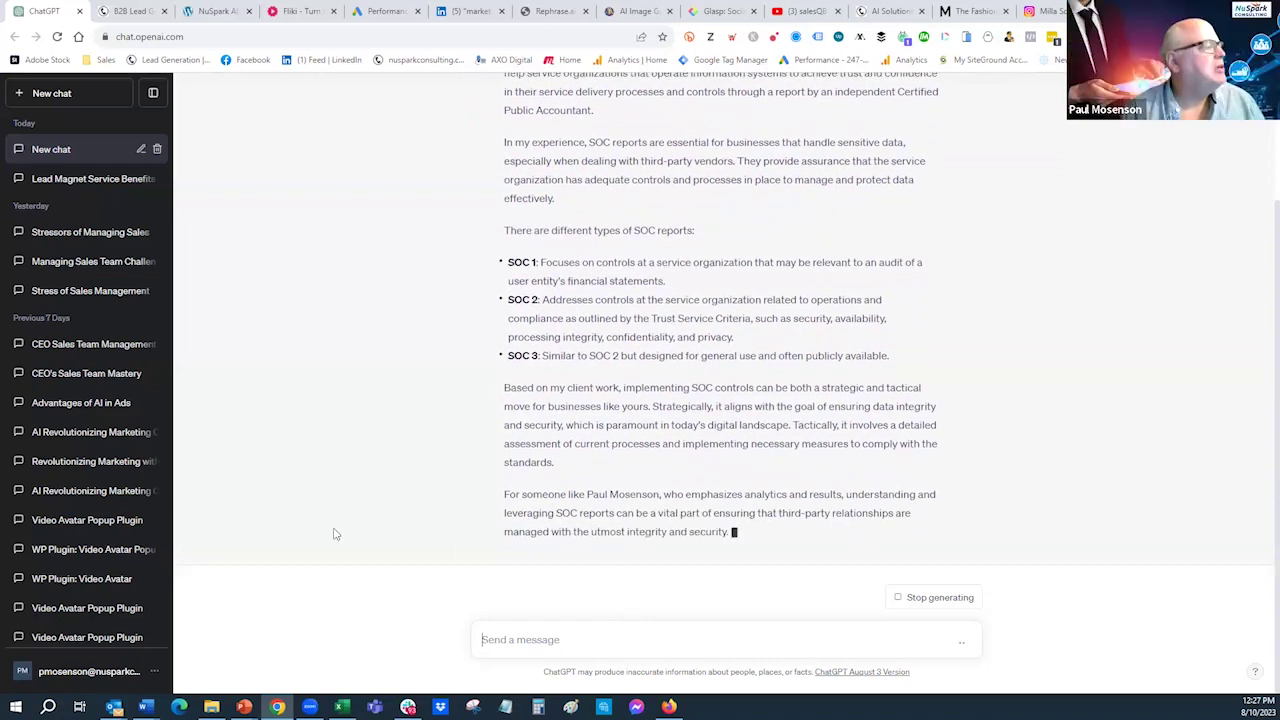
# Disable the custom instructions for new chats and save the setting.
pyautogui.click(125, 675)
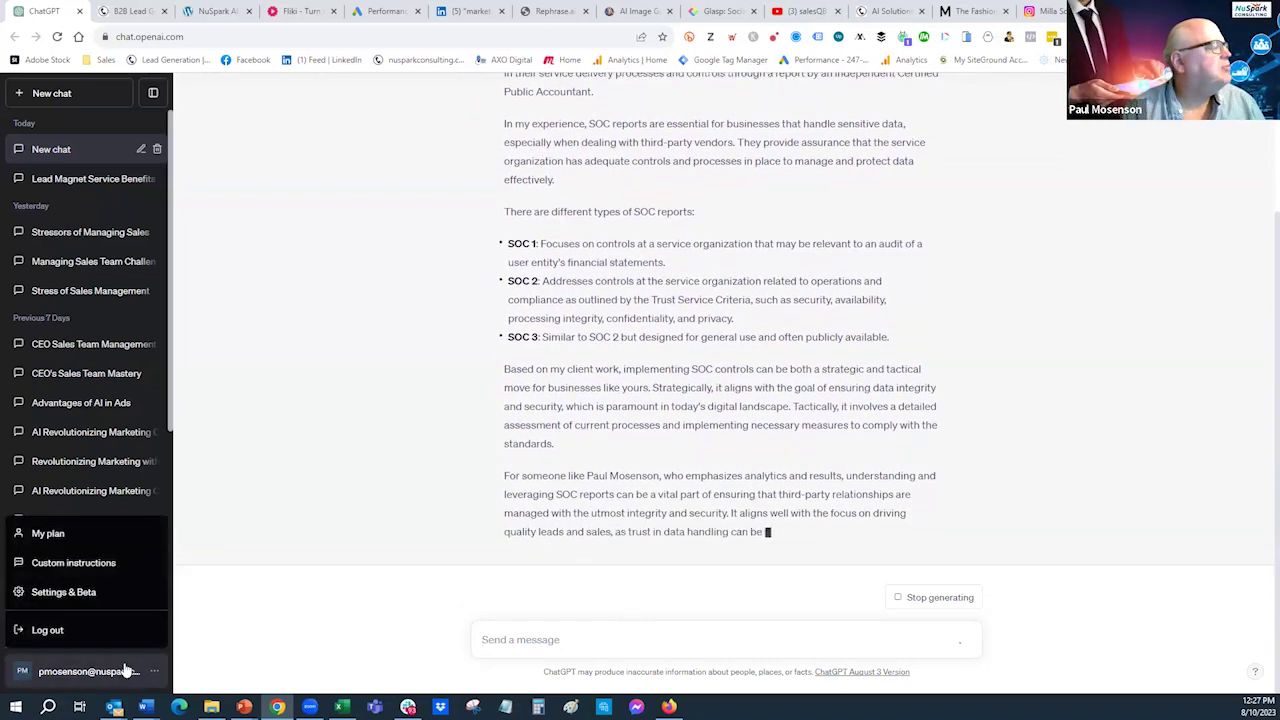
pyautogui.click(102, 566)
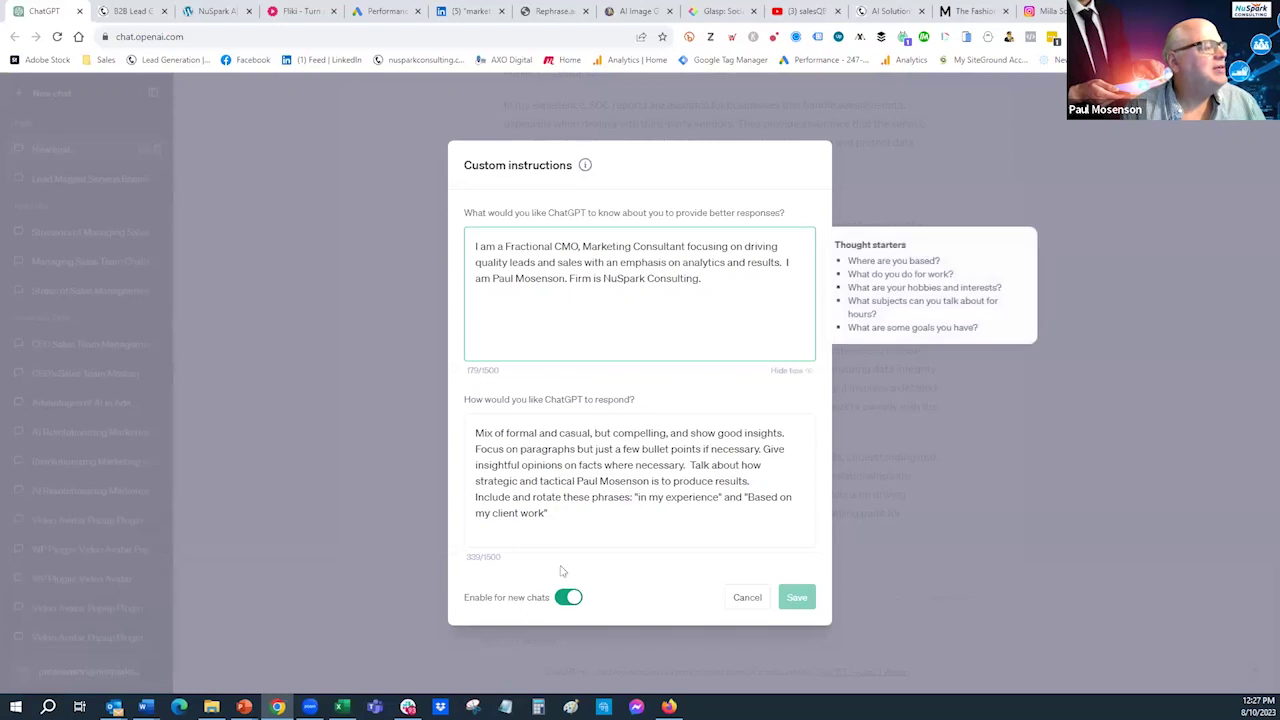
pyautogui.click(797, 597)
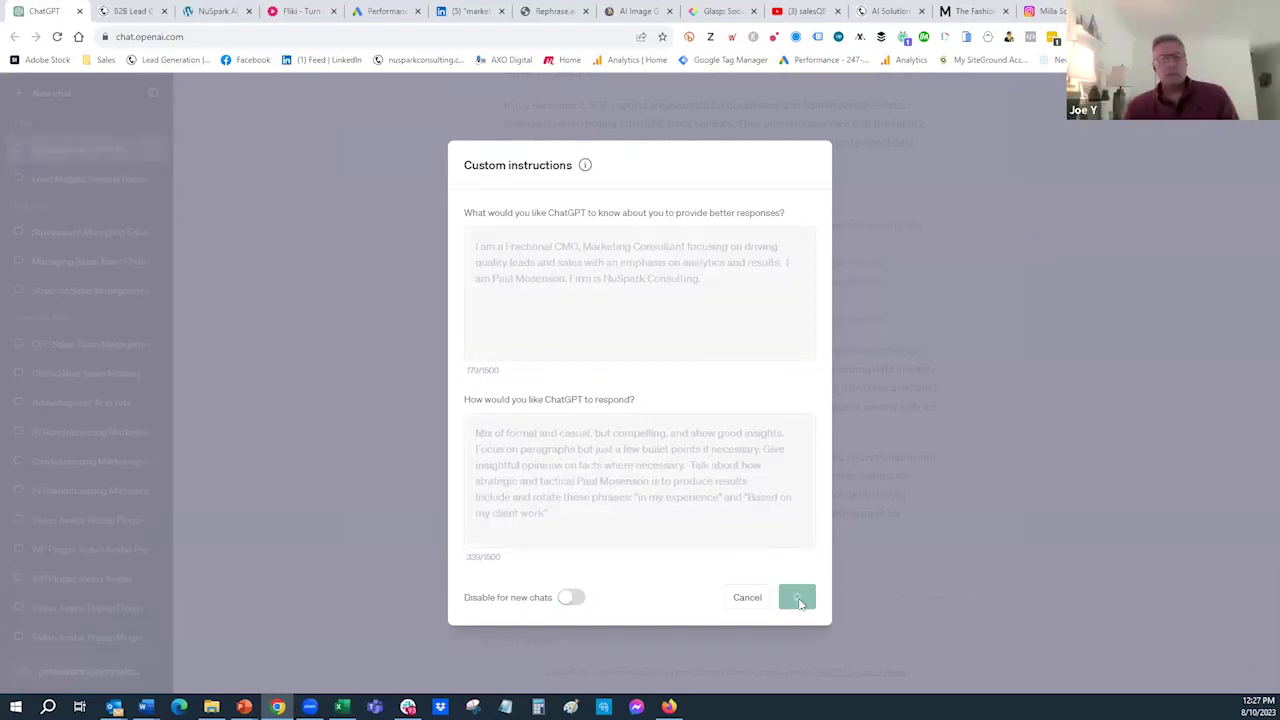
# Ask in the current SOC chat "What businesses are best customers for SOC products".
pyautogui.write('What bu')
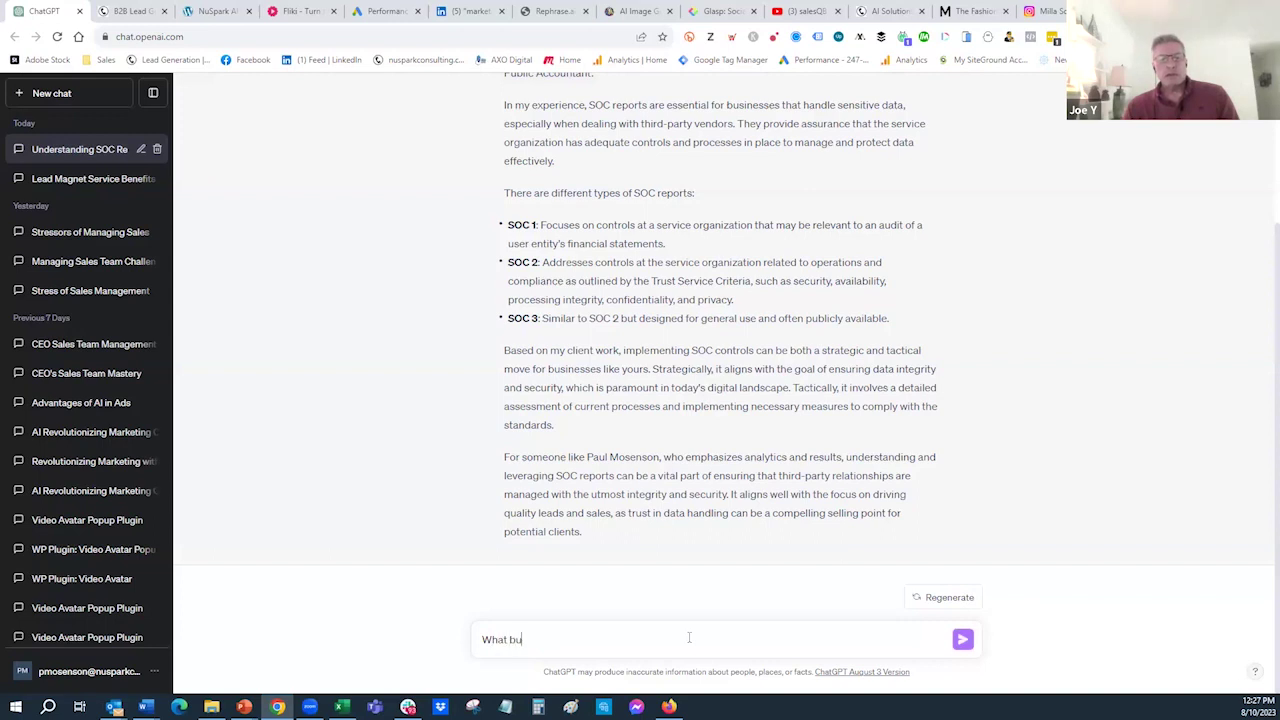
pyautogui.write('sinesses are best customers f')
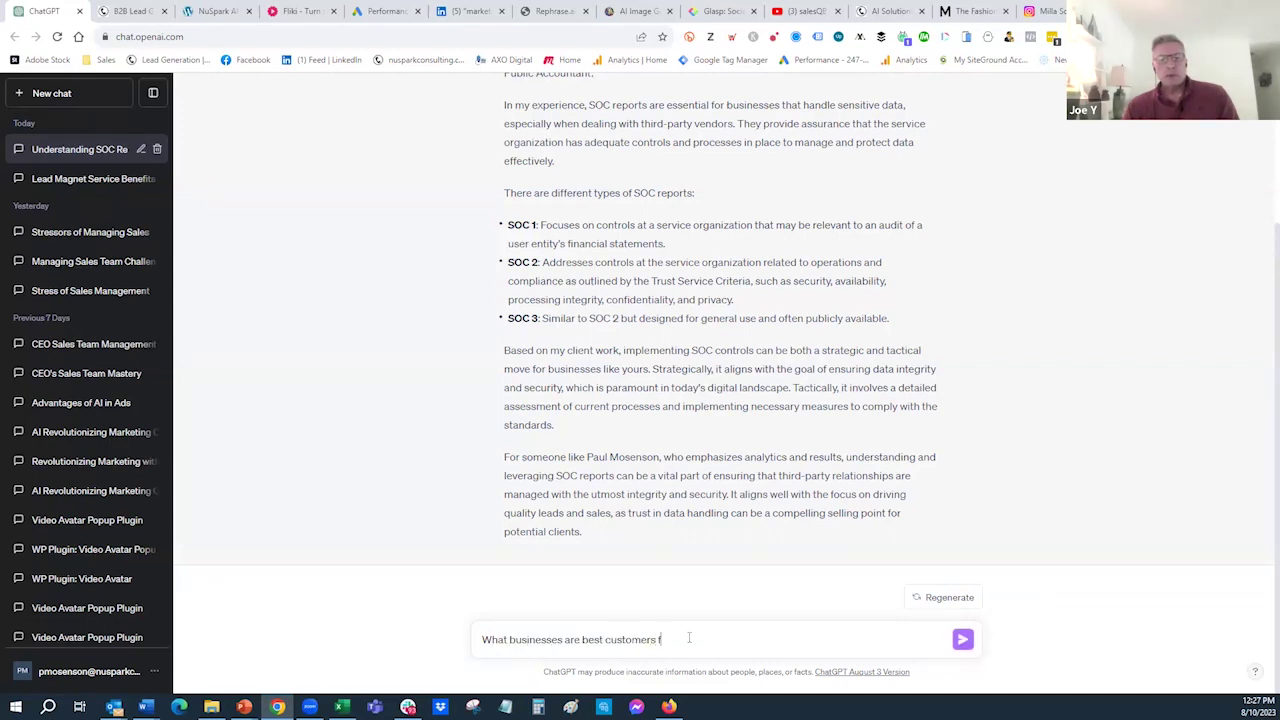
pyautogui.write('or ')
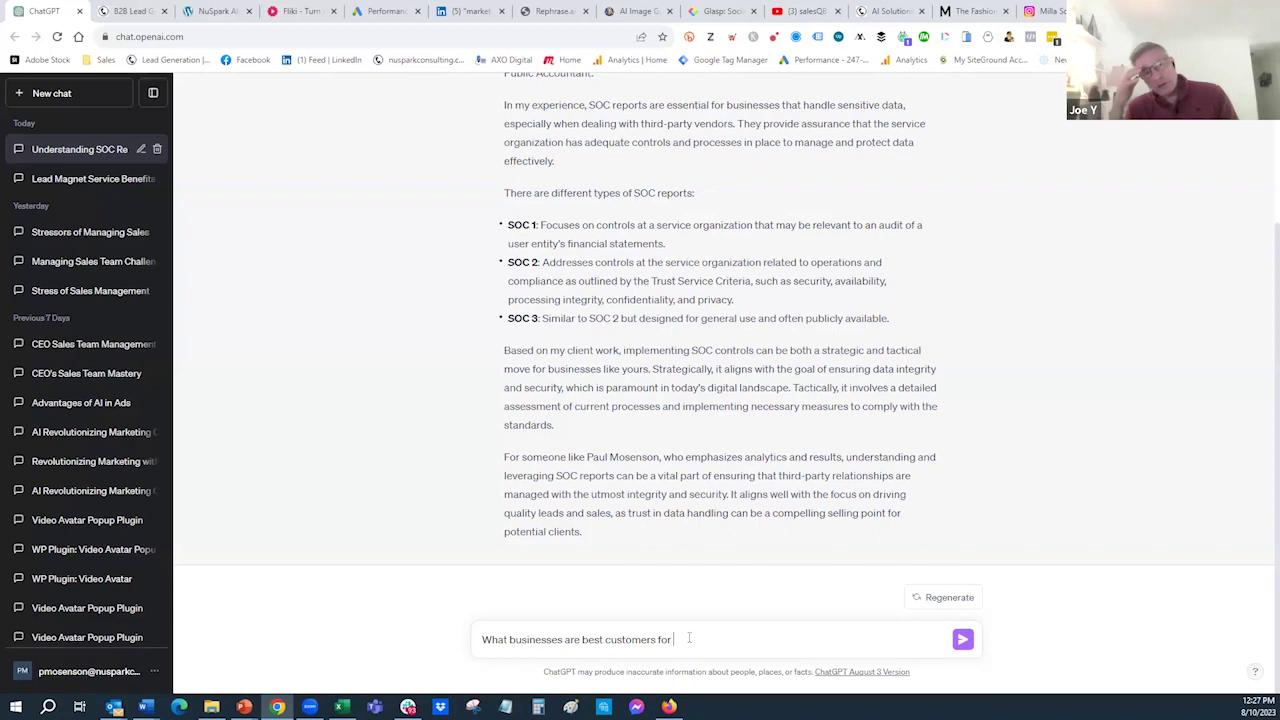
pyautogui.write('SOC')
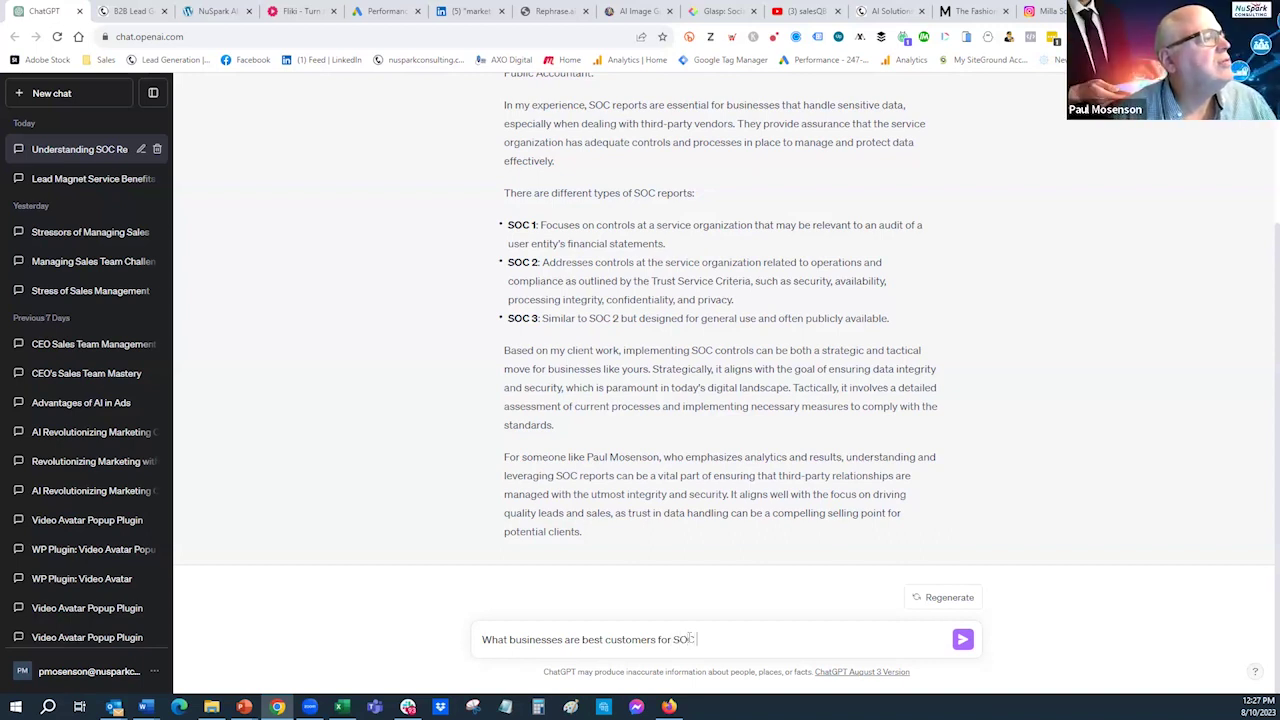
pyautogui.write(' products')
pyautogui.press('Return')
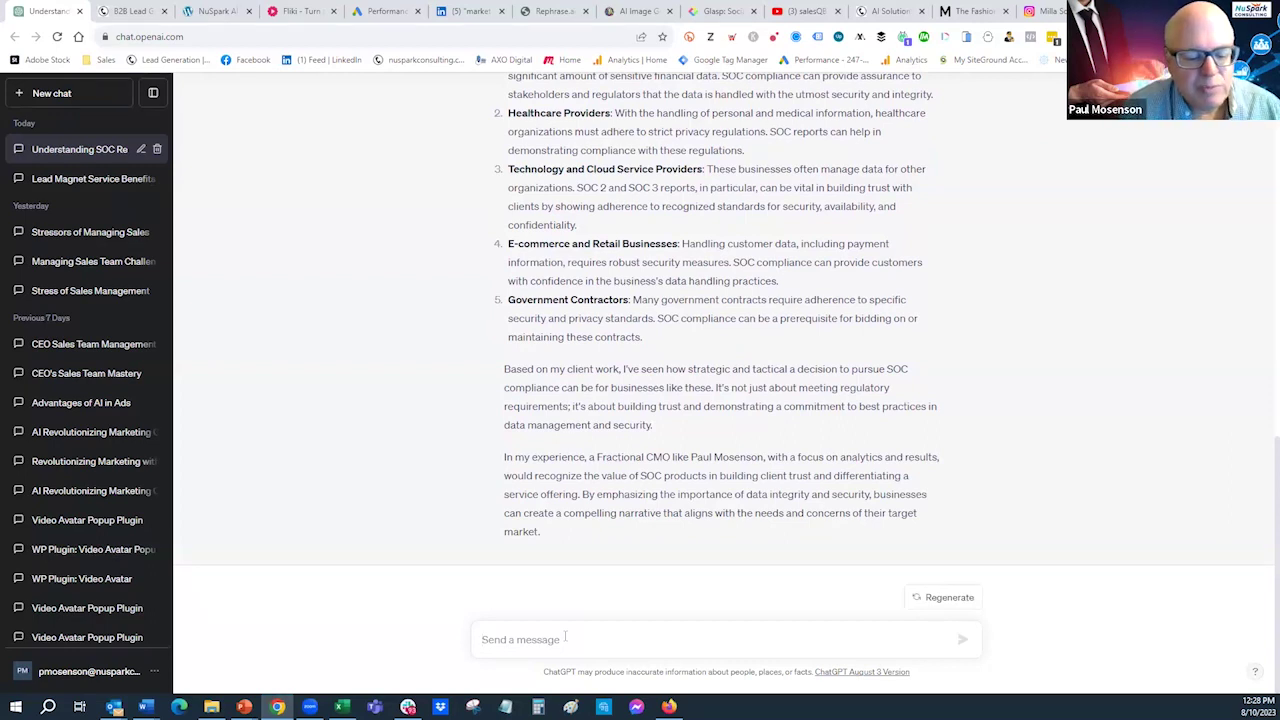
# Draft the prompt opening "Write an email" and carry it over into a new chat.
pyautogui.write('Write an ema')
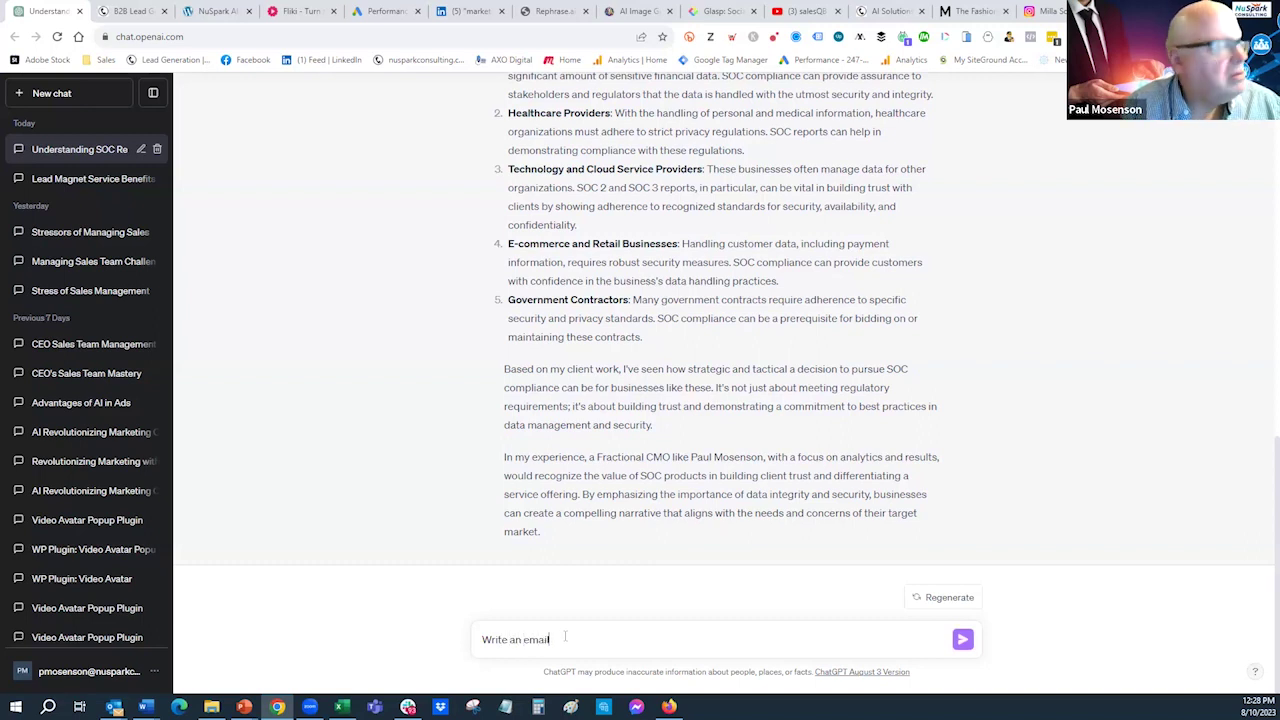
pyautogui.write('il')
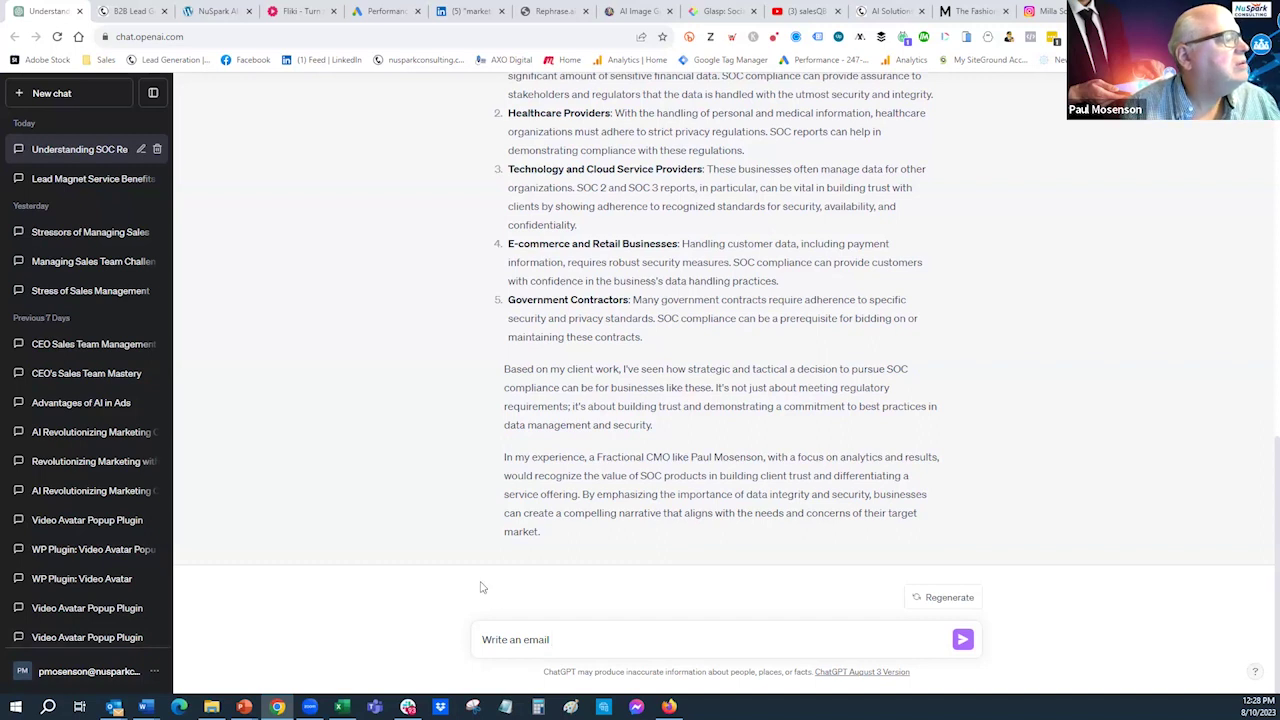
pyautogui.moveTo(551, 639); pyautogui.dragTo(480, 641)
pyautogui.hotkey('ctrl', 'c')
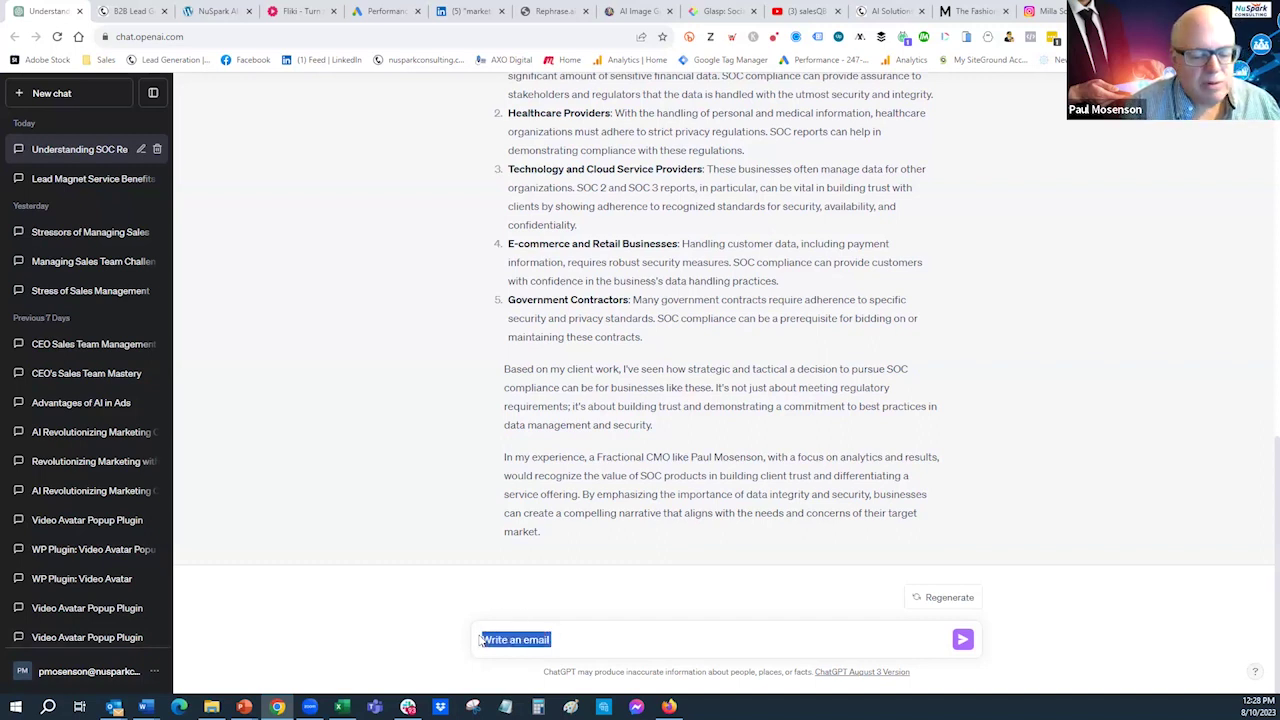
pyautogui.click(52, 93)
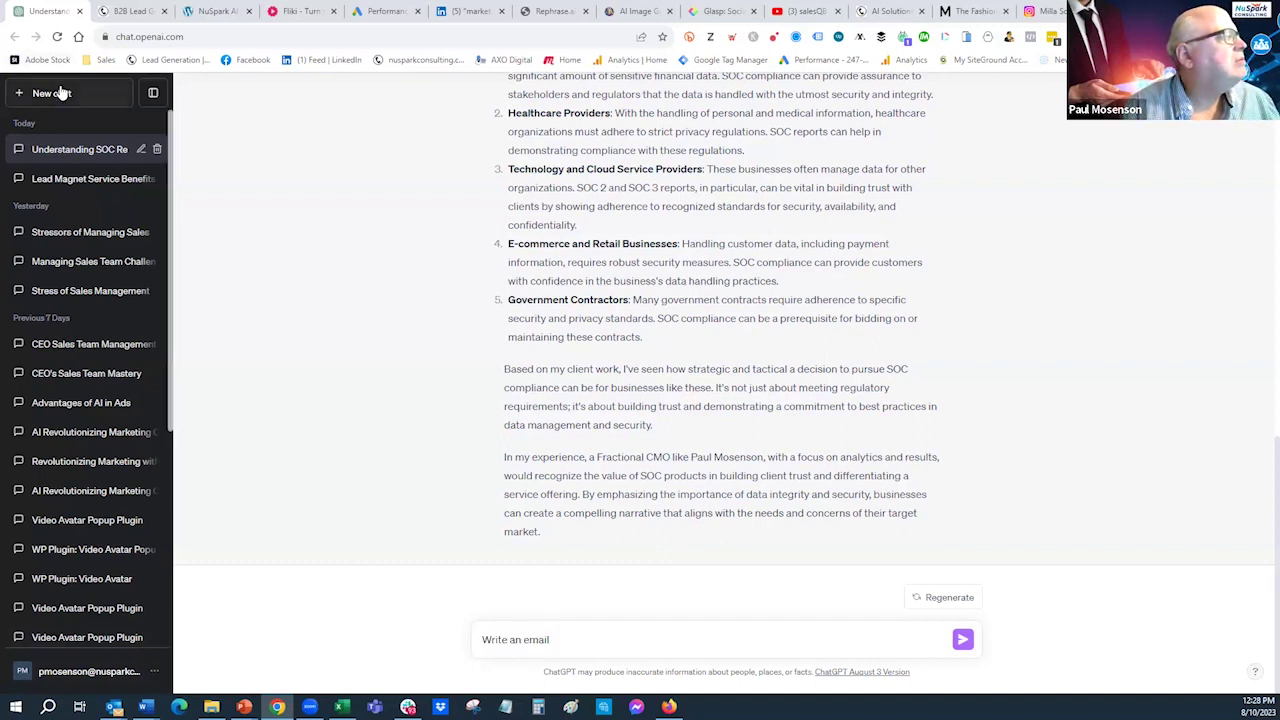
pyautogui.hotkey('ctrl', 'v')
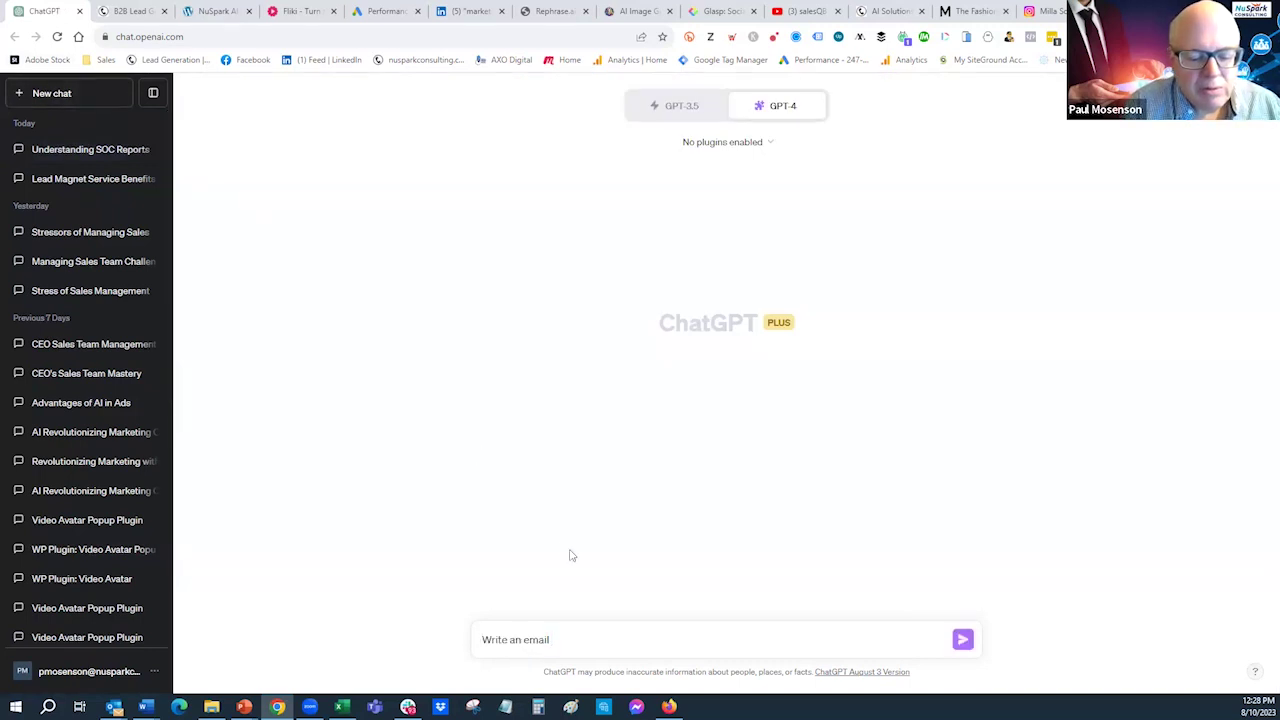
# Complete and send the prompt asking for an email towards executives at financial institutions on why they should consider buying SOC services from a vendor.
pyautogui.write('towards executives')
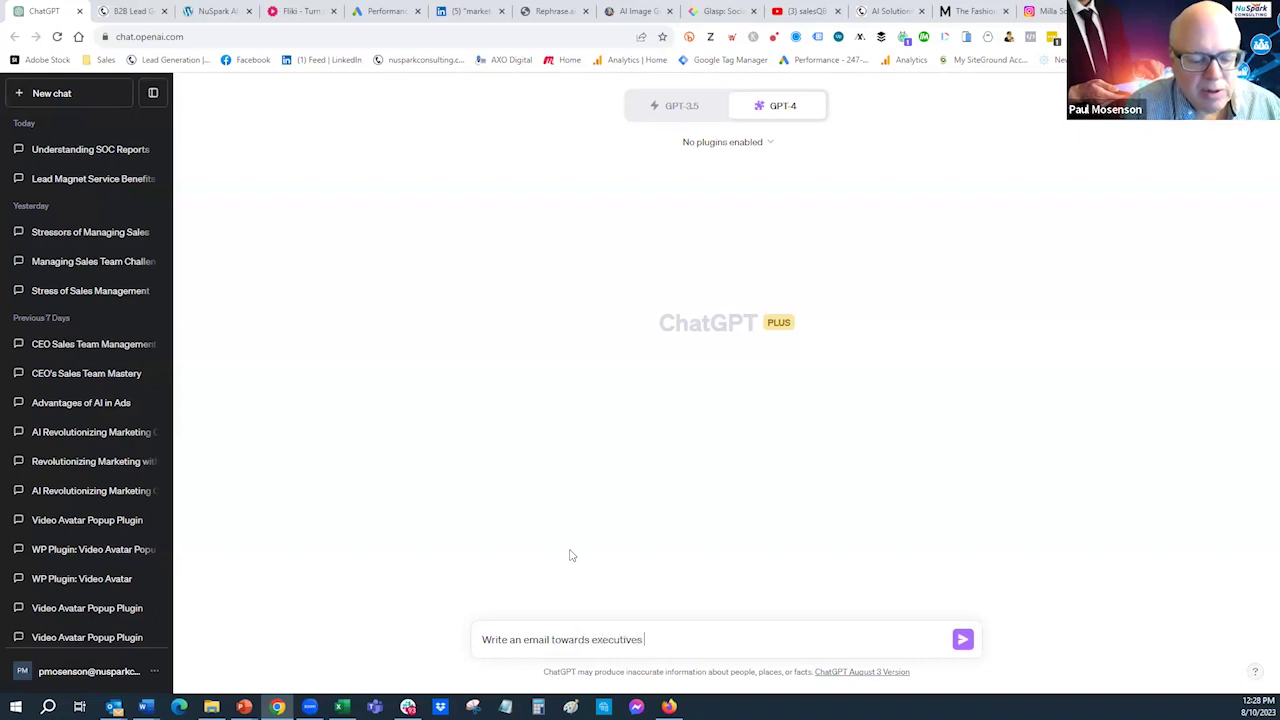
pyautogui.write(' at fincnai')
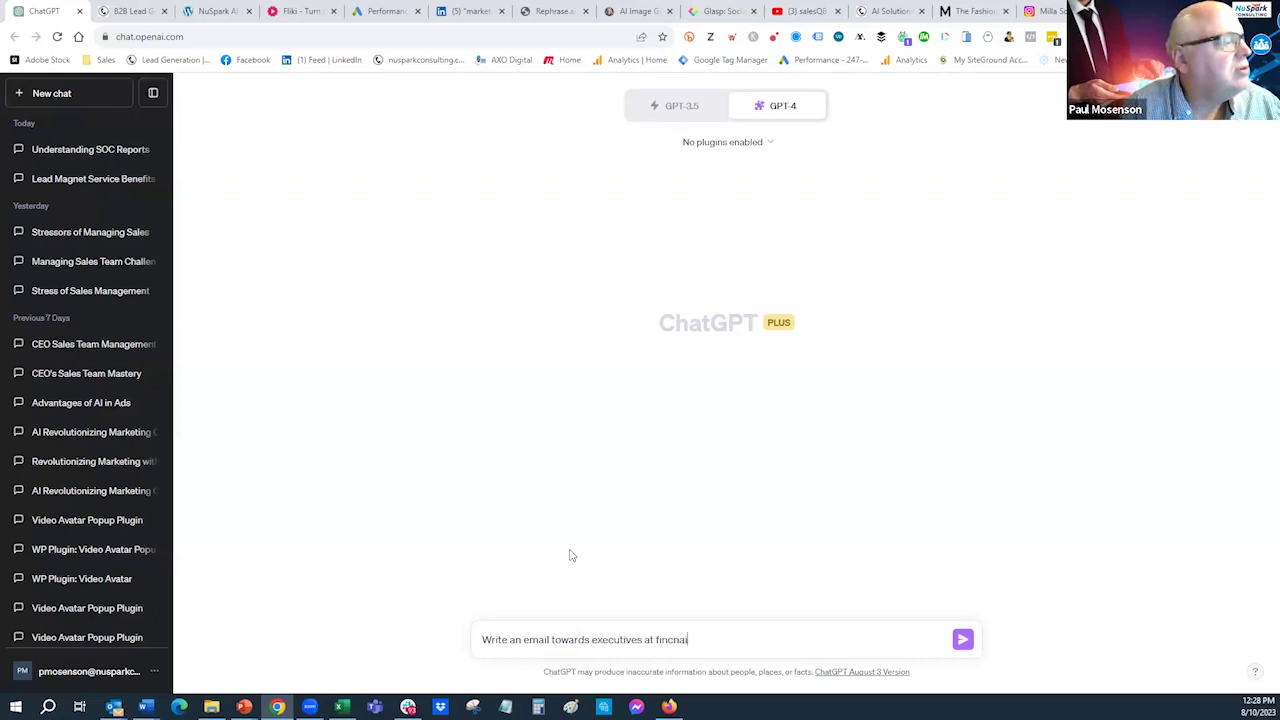
pyautogui.press('BackSpace')
pyautogui.press('BackSpace')
pyautogui.press('BackSpace')
pyautogui.press('BackSpace')
pyautogui.write('ancial institutions')
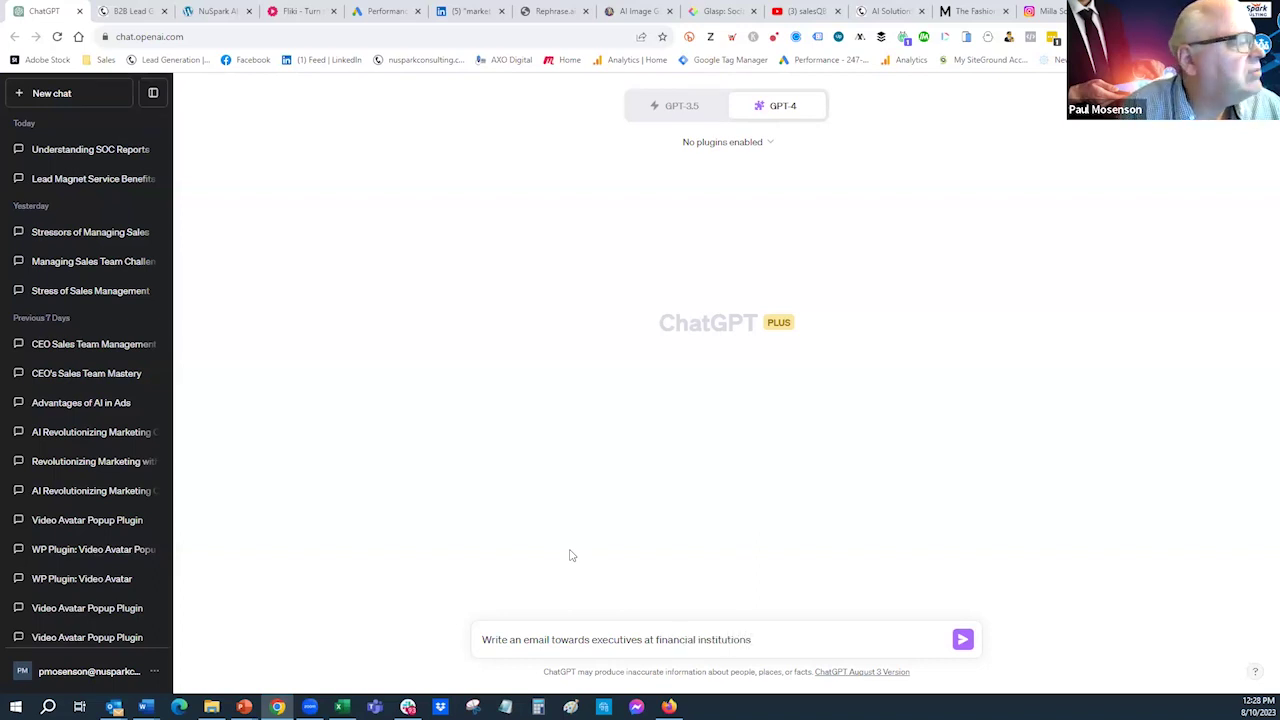
pyautogui.write(' on why they ')
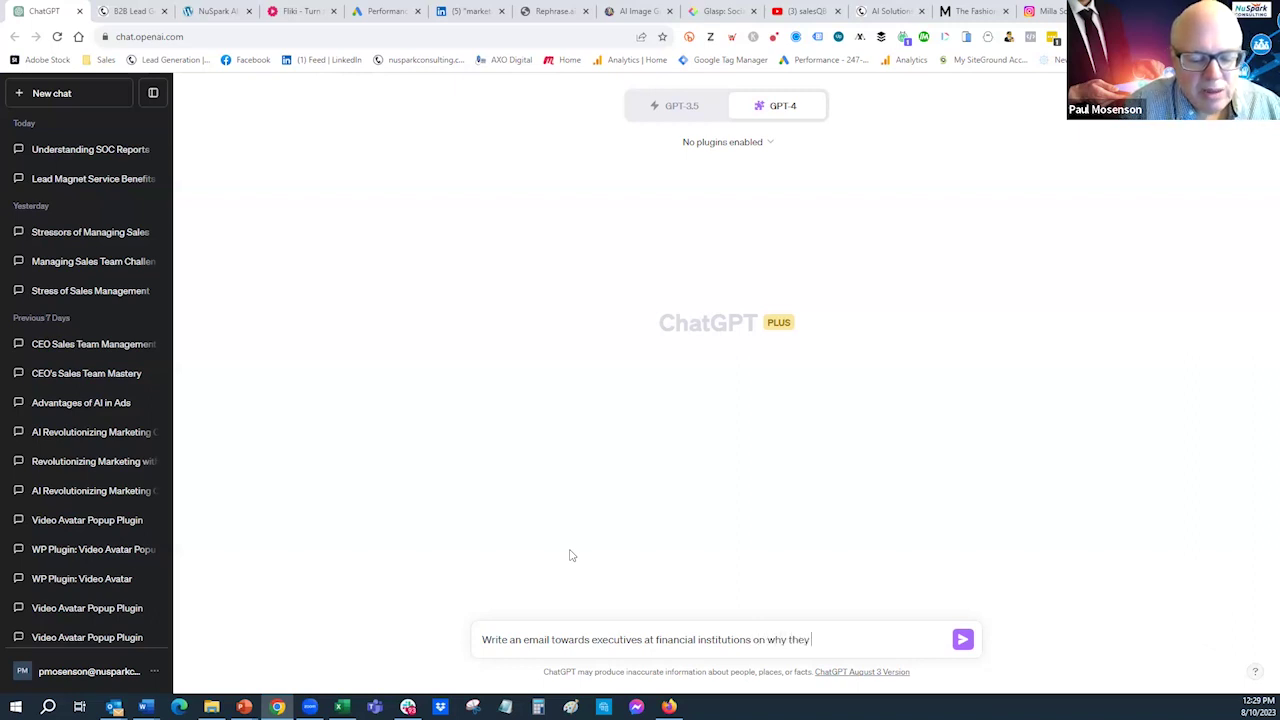
pyautogui.write('should consider')
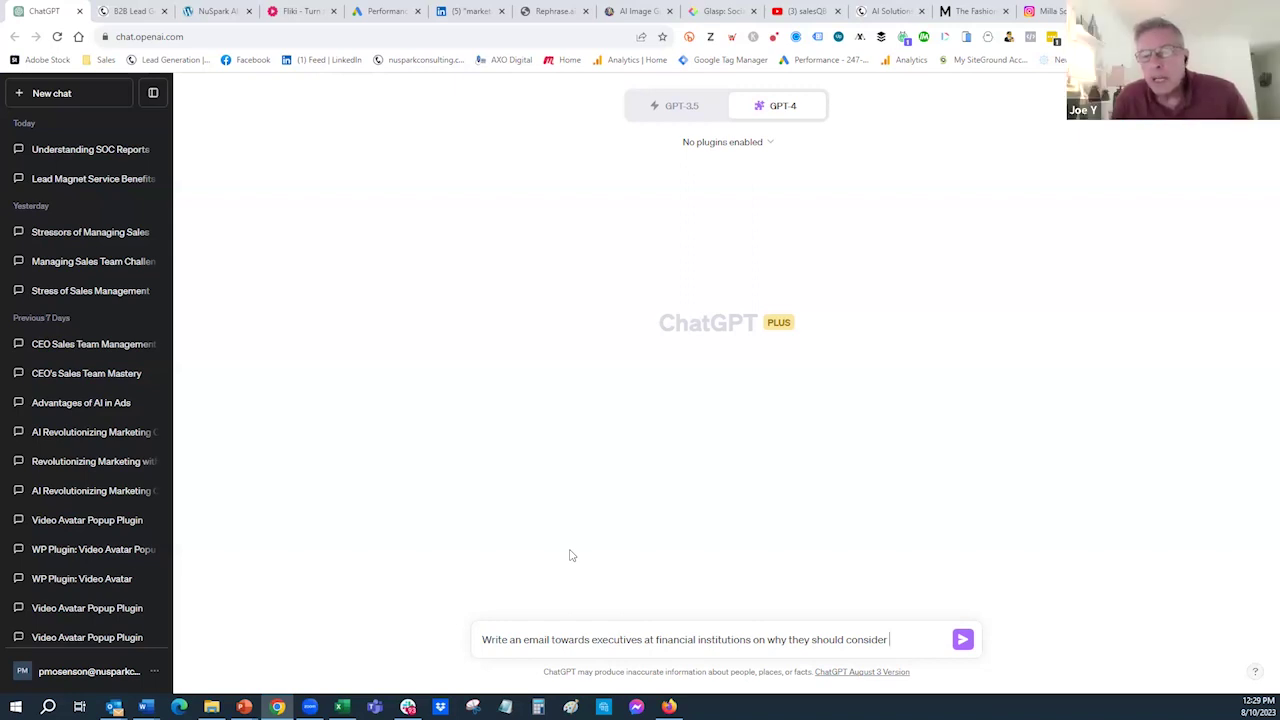
pyautogui.write('u')
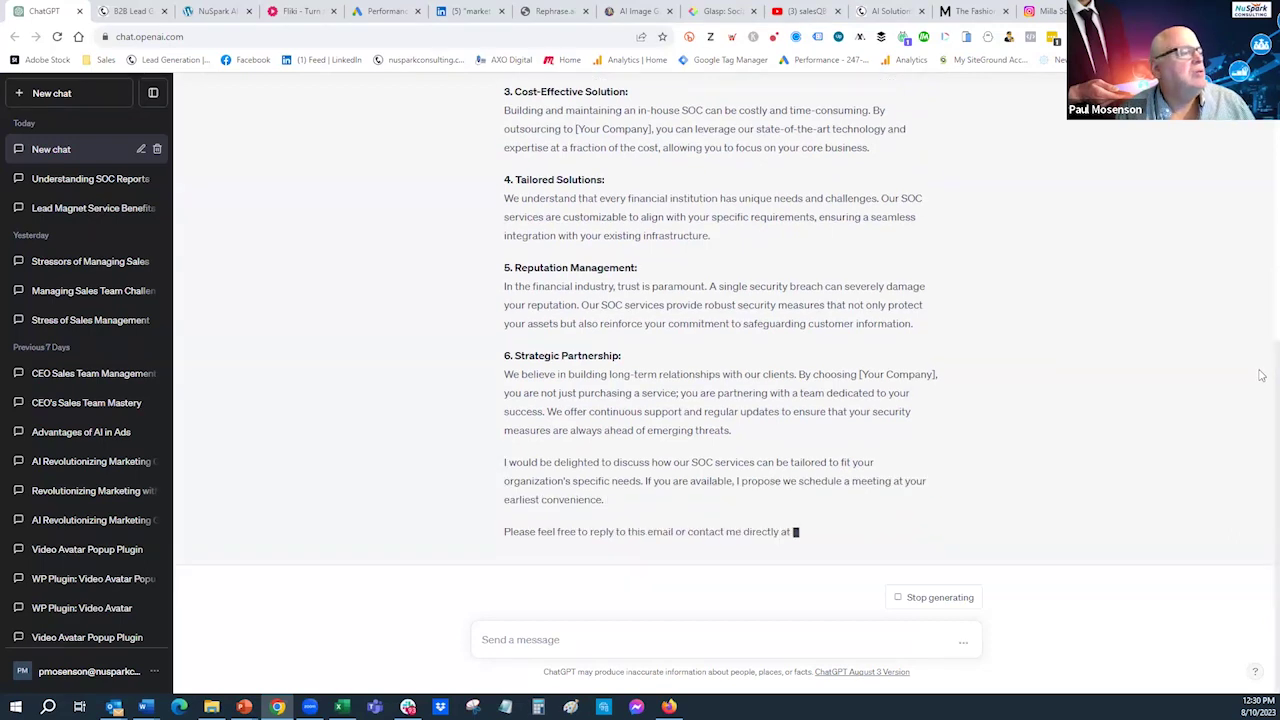
# Copy the submitted email prompt from this chat and reuse it as the text of a follow-up message.
pyautogui.scroll(5, 1257, 290)
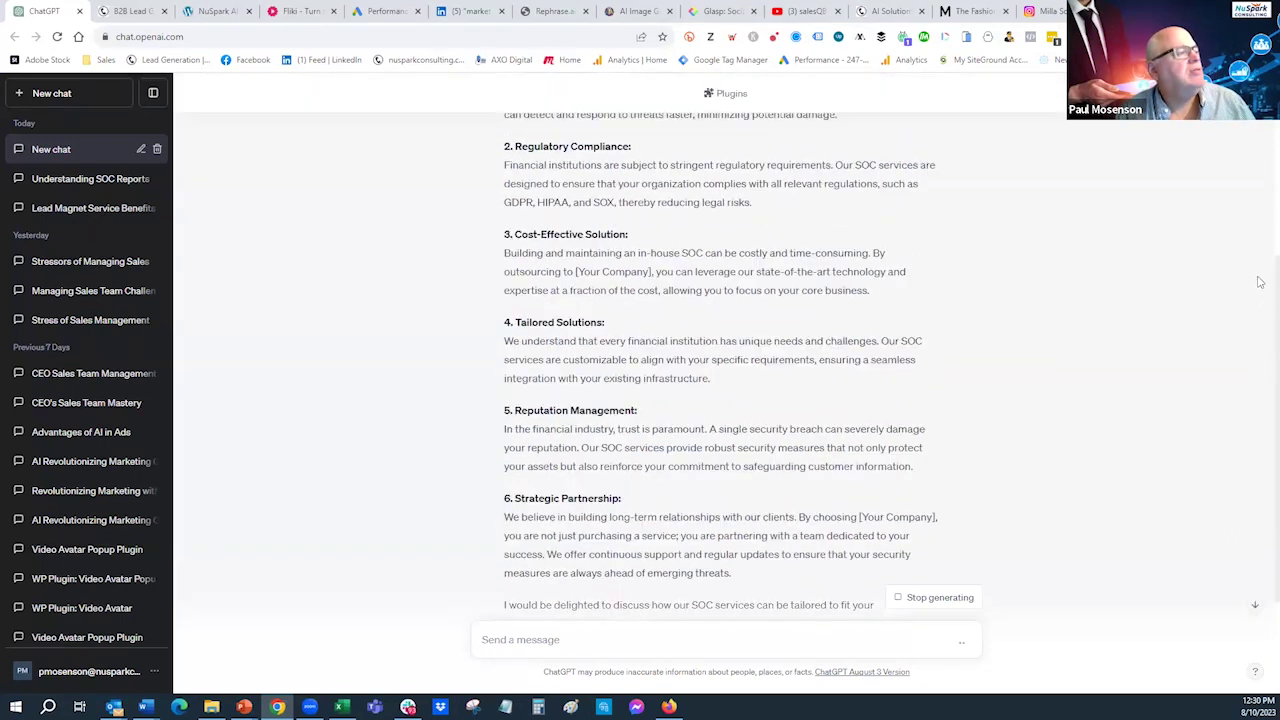
pyautogui.scroll(2, 1240, 158)
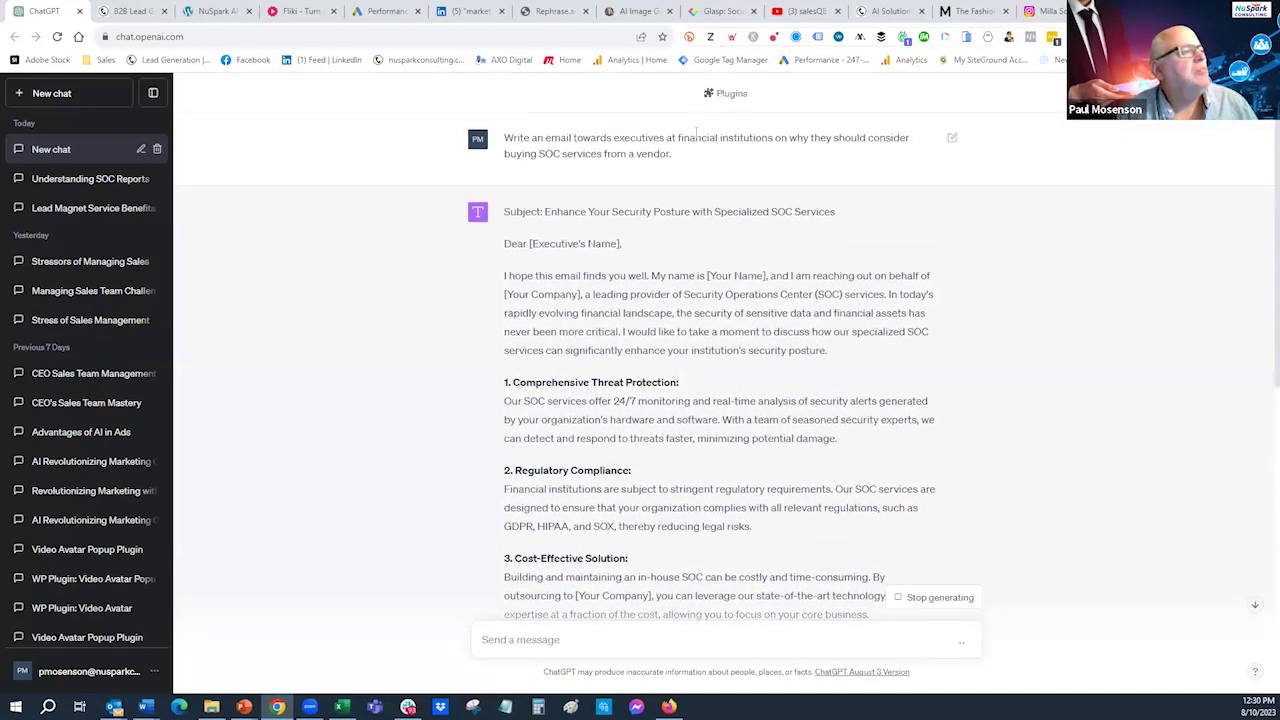
pyautogui.moveTo(682, 155); pyautogui.dragTo(503, 139)
pyautogui.hotkey('ctrl', 'c')
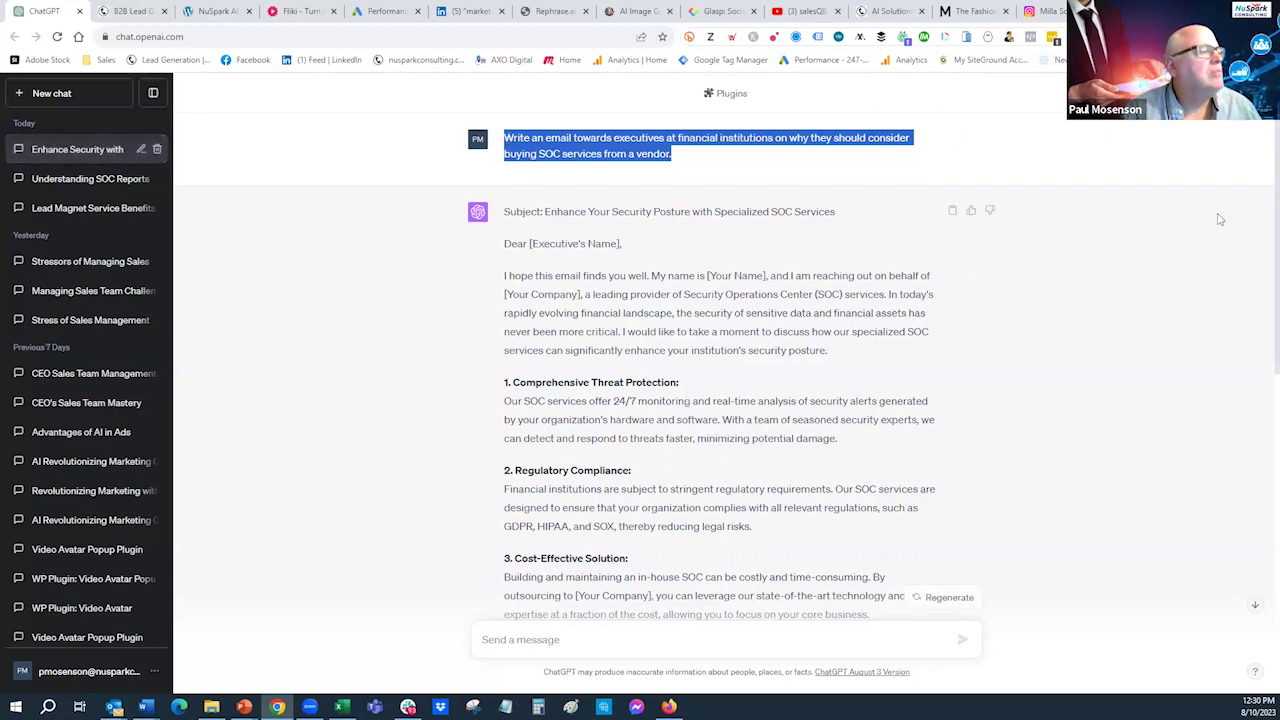
pyautogui.scroll(-8, 1261, 230)
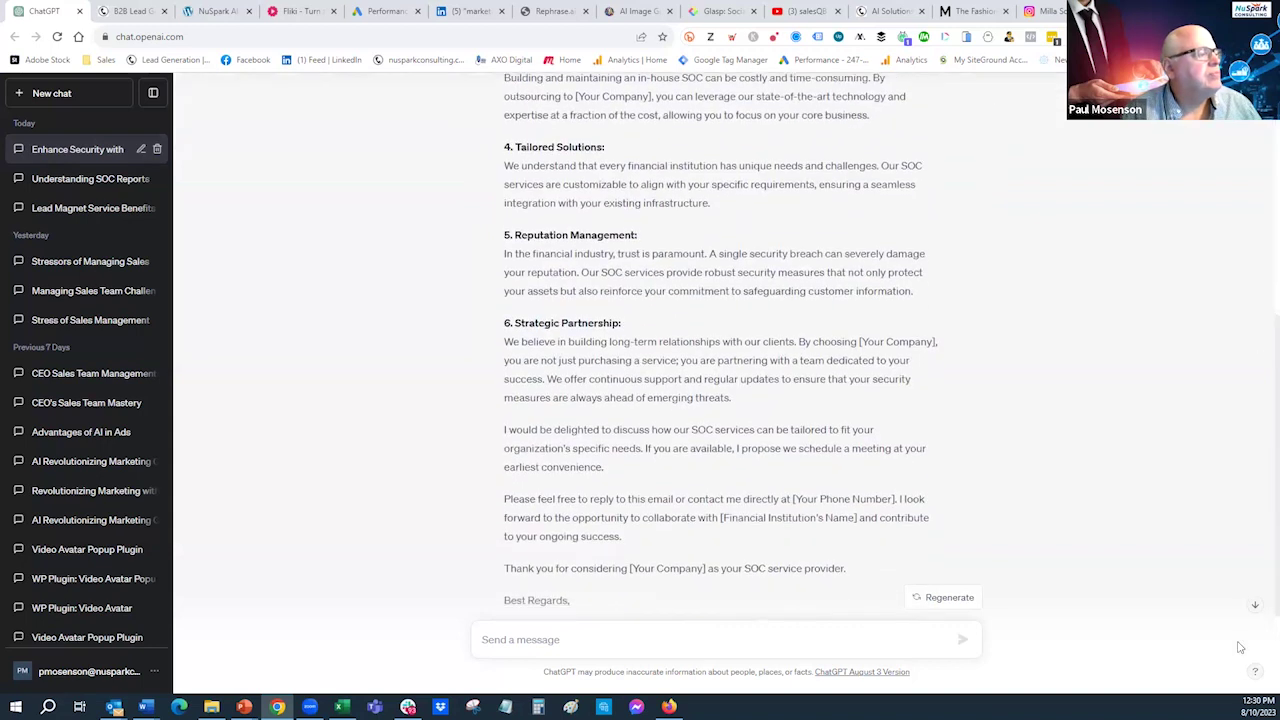
pyautogui.click(653, 633)
pyautogui.hotkey('ctrl', 'v')
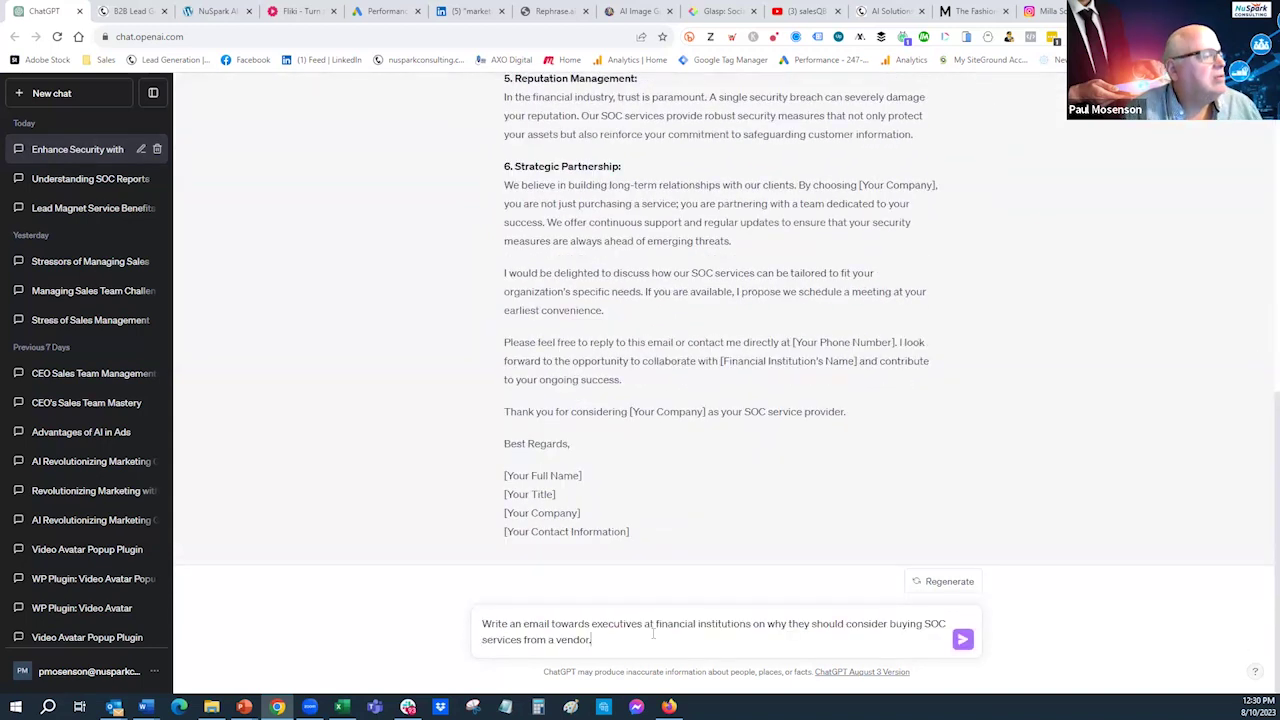
# Add "Focus only on Regulatory Compliance." to the end of the reused prompt and send it.
pyautogui.write('F')
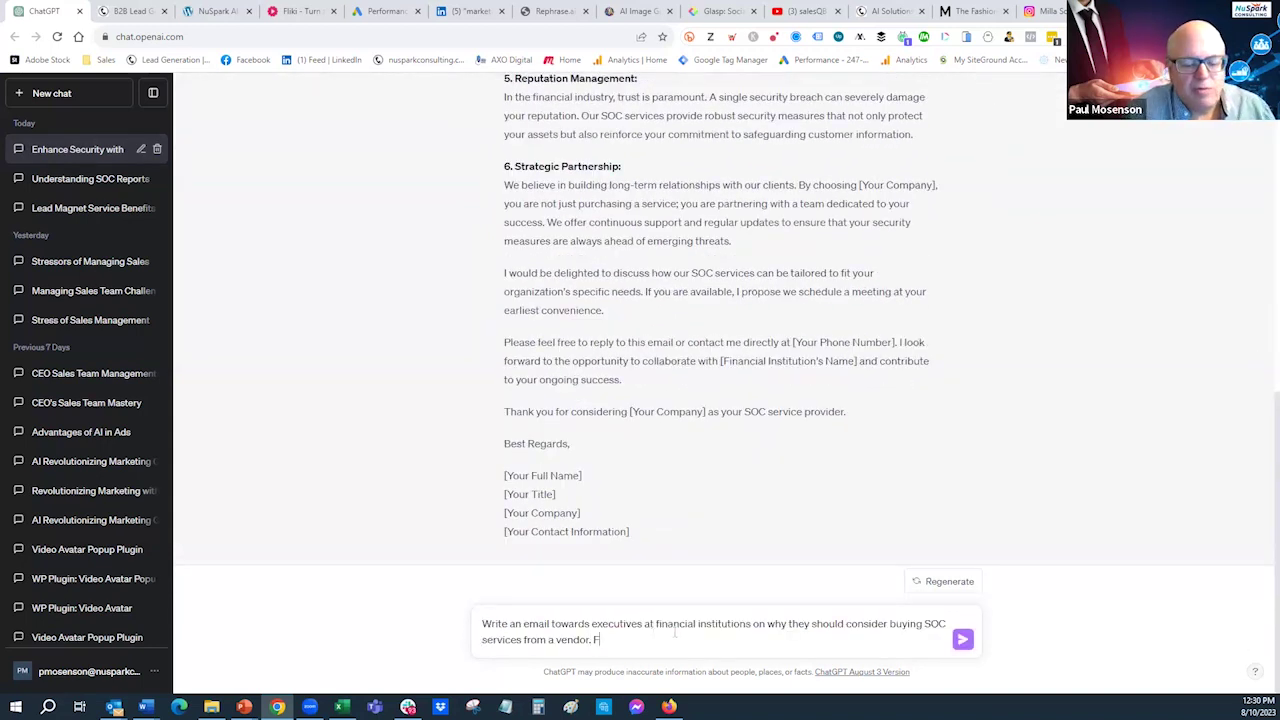
pyautogui.write('ocus on')
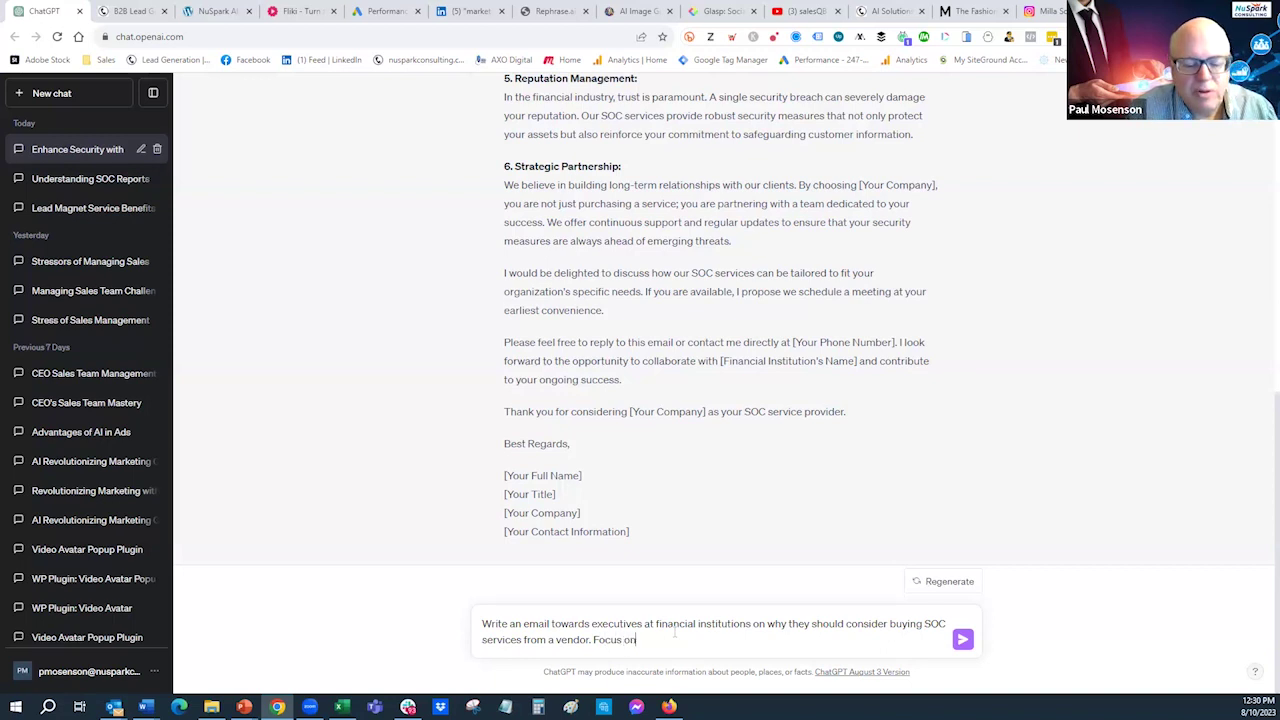
pyautogui.write('ly on Regula')
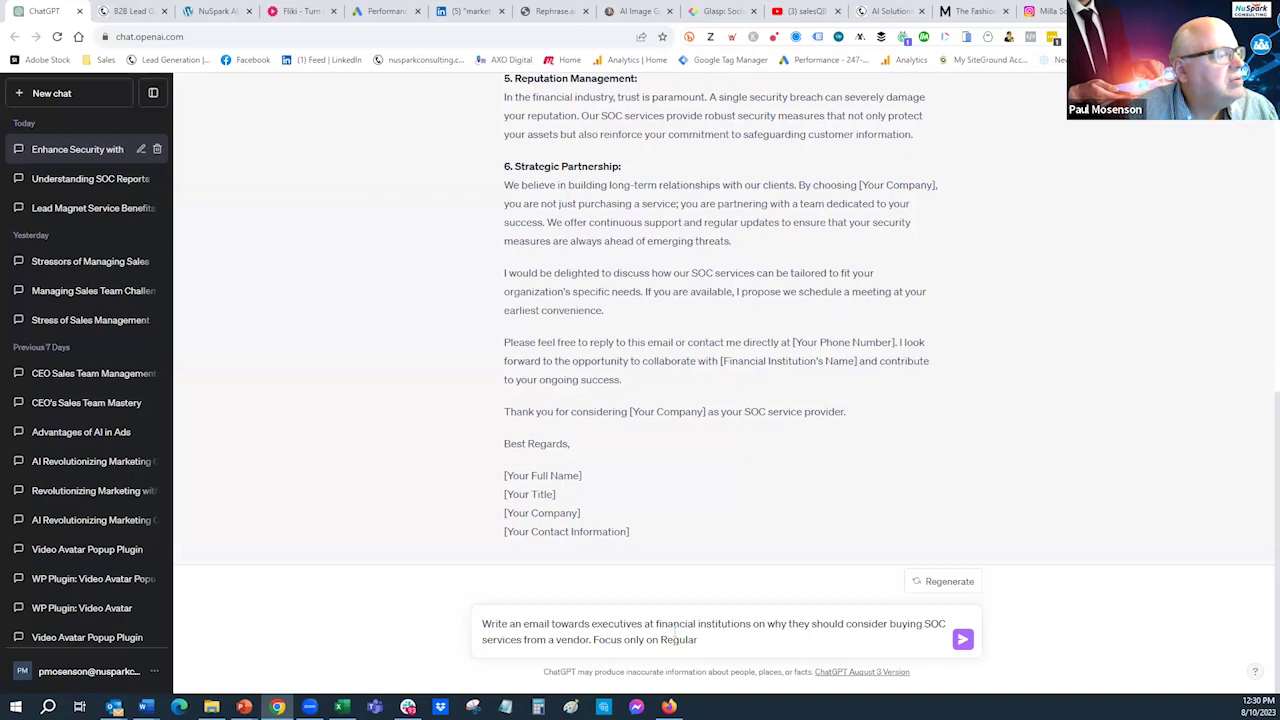
pyautogui.write('tory ')
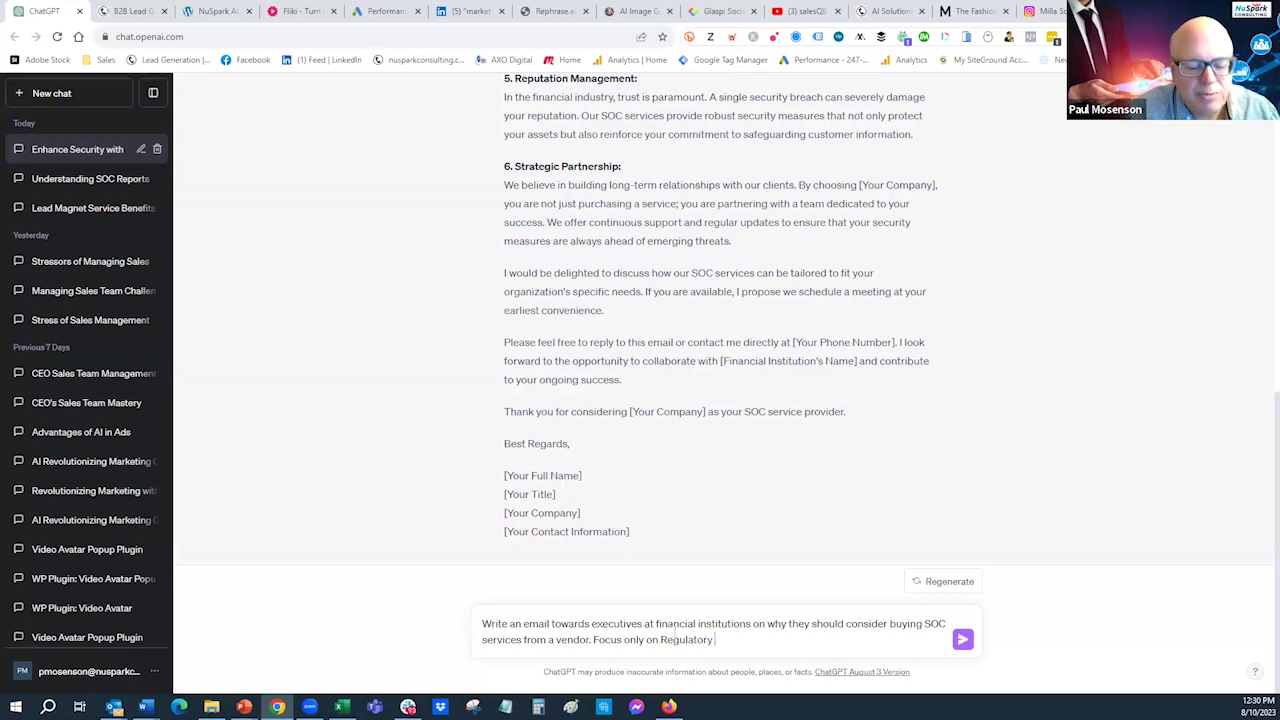
pyautogui.write('Compliance.')
pyautogui.click(962, 640)
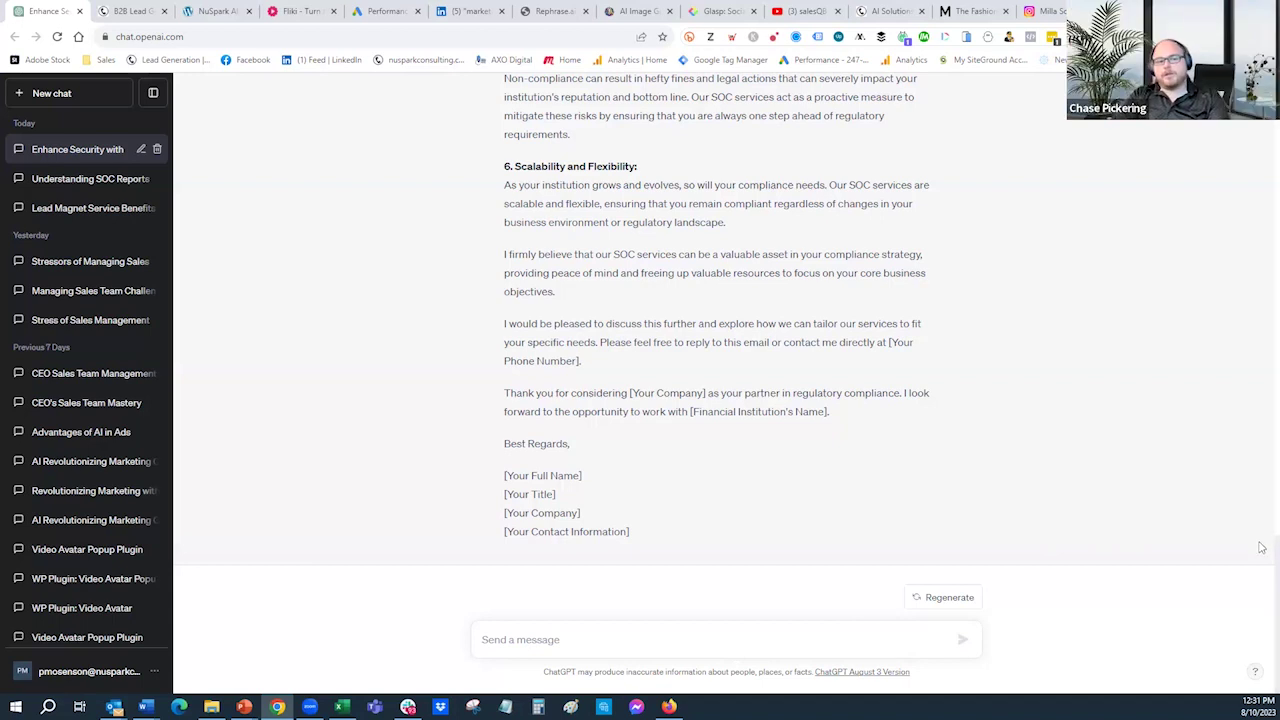
# Read through the generated regulatory compliance email, from its subject line to the closing paragraphs.
pyautogui.scroll(7, 1258, 500)
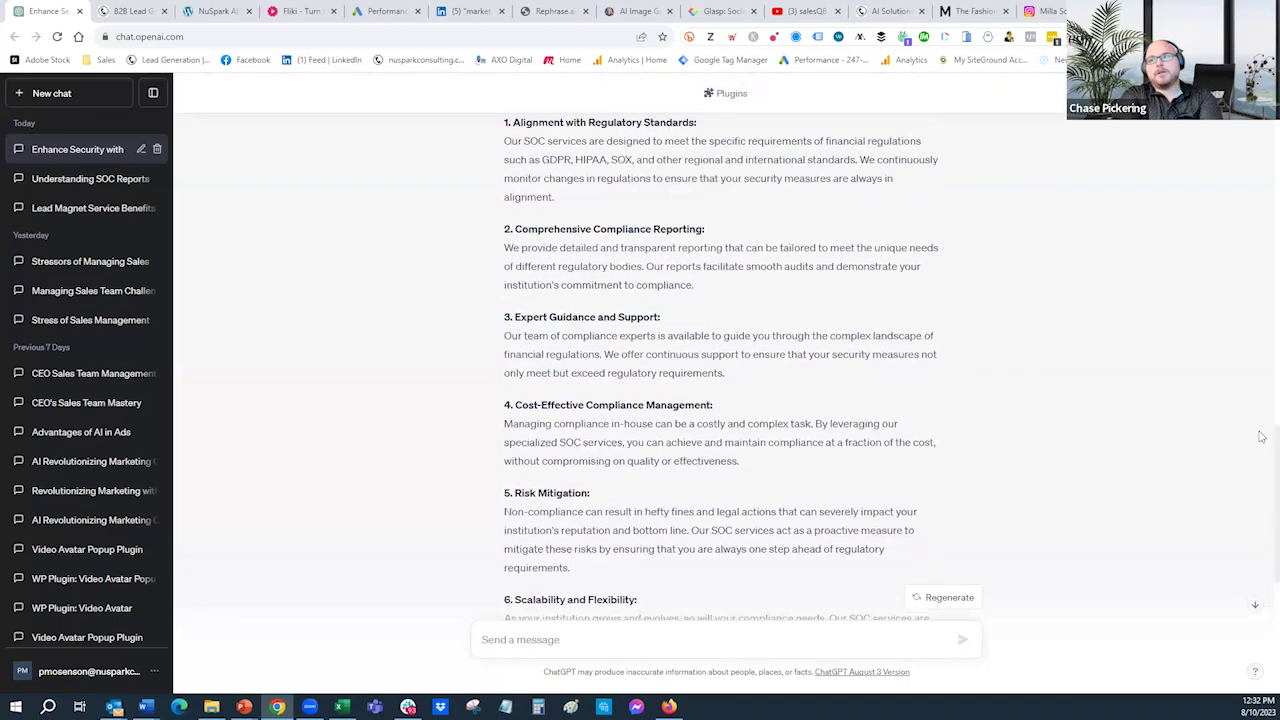
pyautogui.scroll(2, 1261, 369)
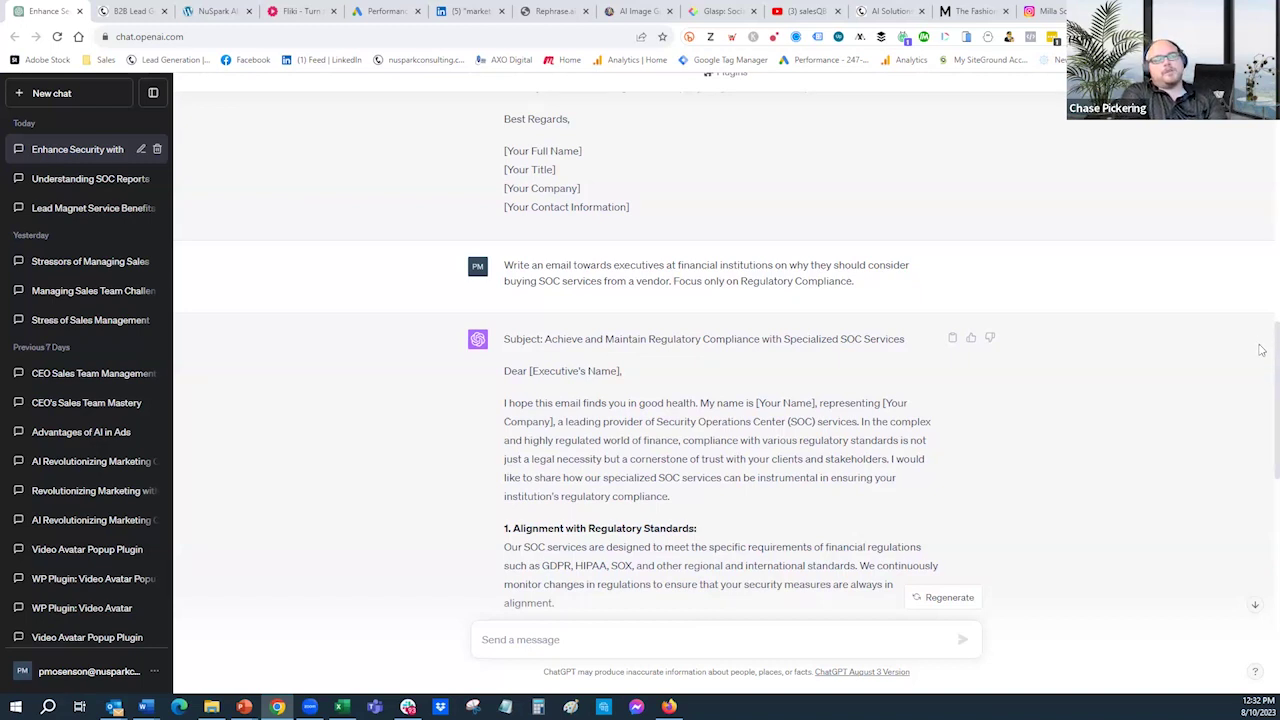
pyautogui.scroll(-1, 1262, 360)
pyautogui.scroll(-3, 1262, 366)
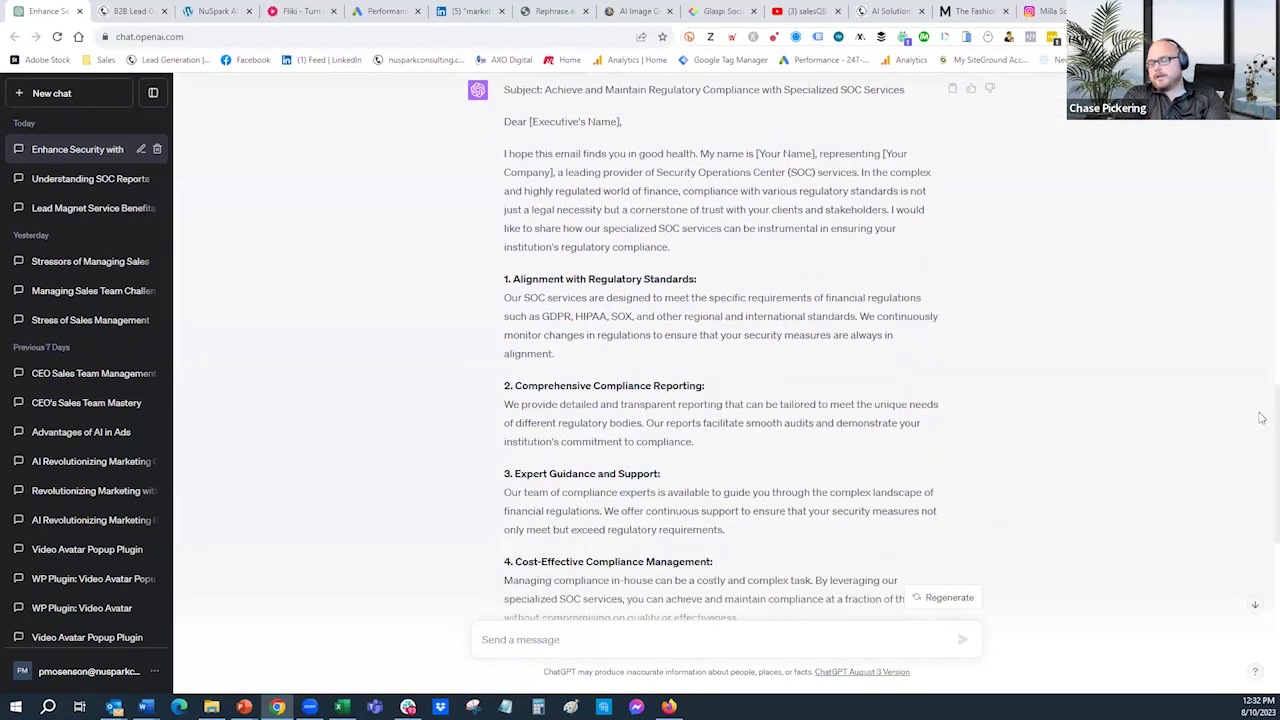
pyautogui.scroll(-3, 1262, 450)
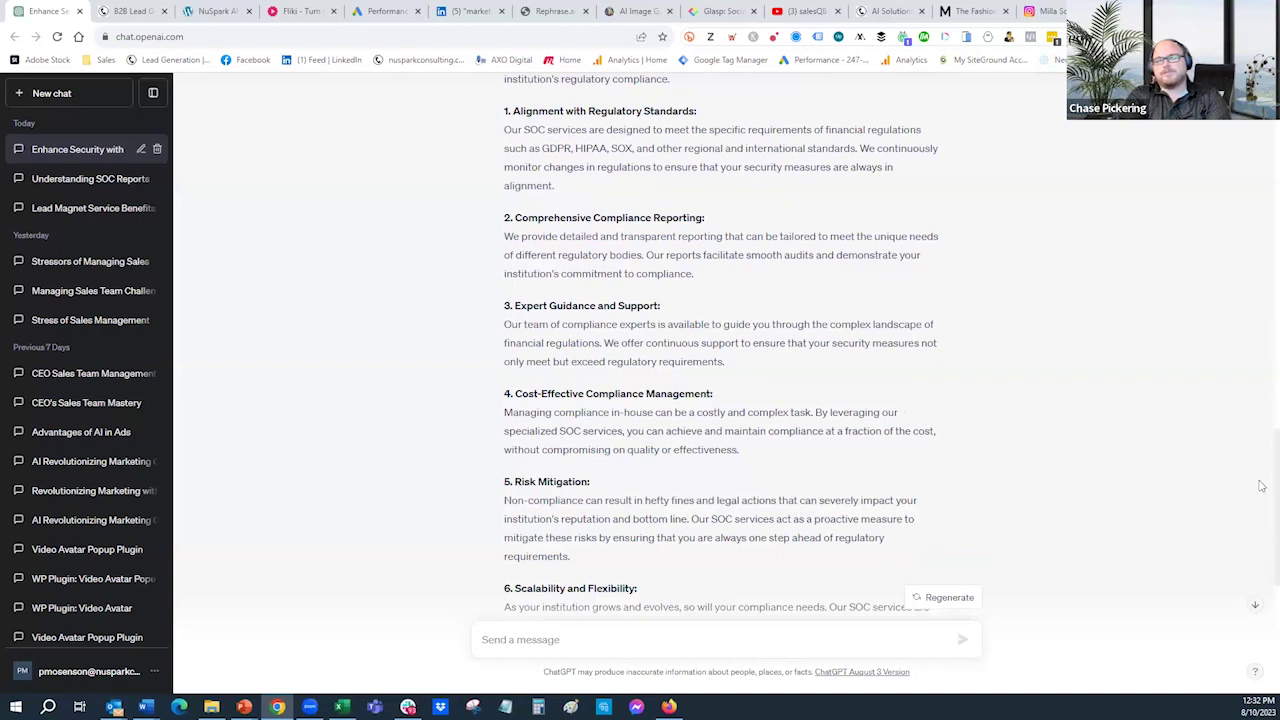
pyautogui.scroll(-4, 1262, 480)
pyautogui.scroll(1, 1262, 510)
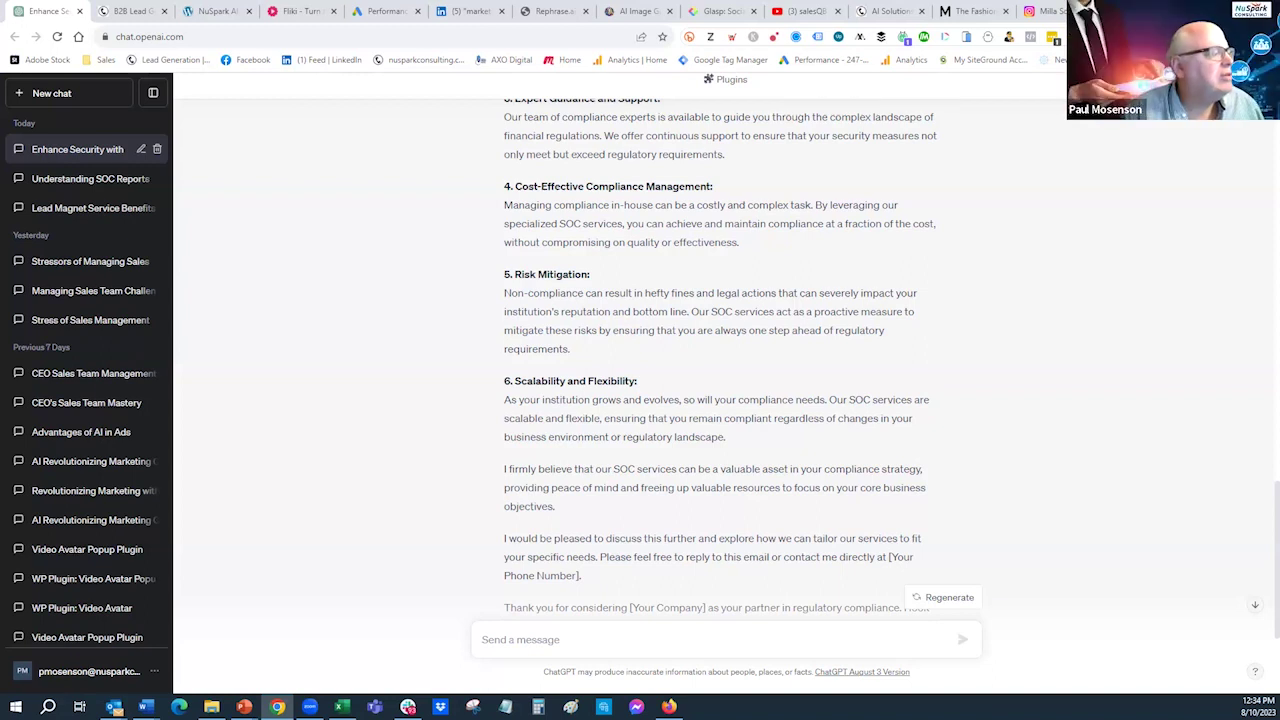
# Start a new chat and begin the prompt with "Write a 3 paragraph linkedin post on the topic:".
pyautogui.click(50, 97)
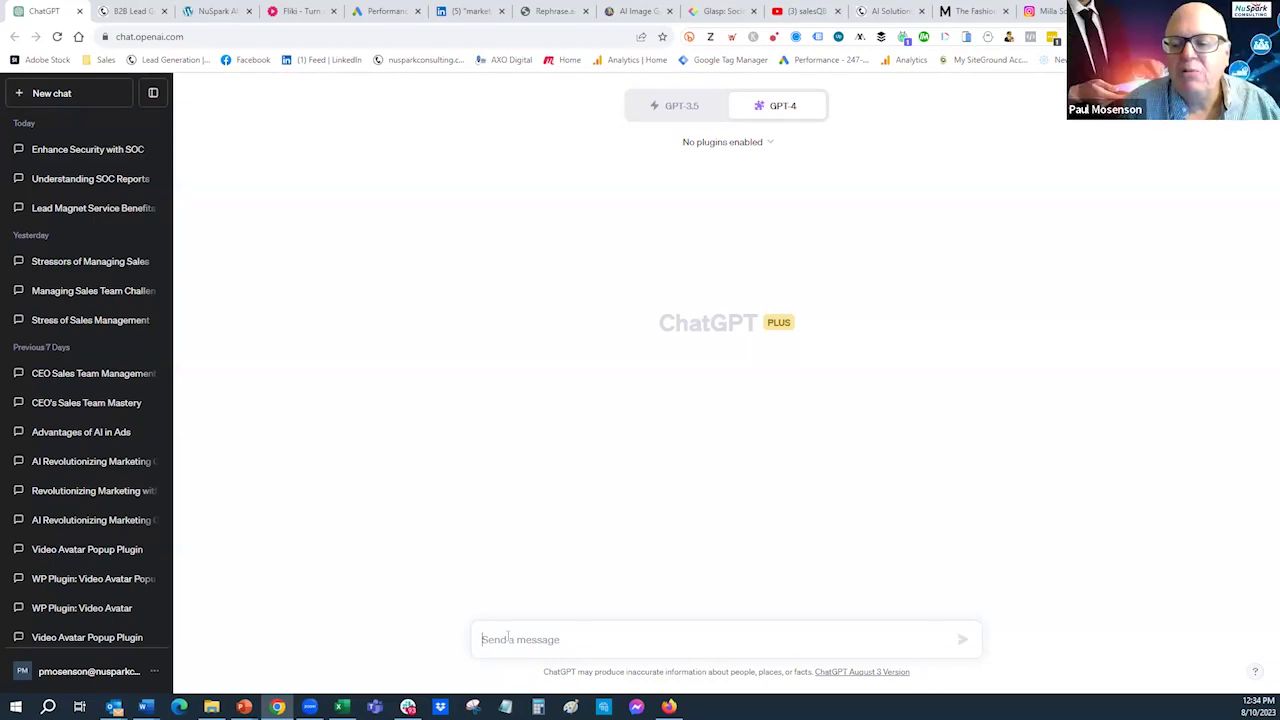
pyautogui.write('Write')
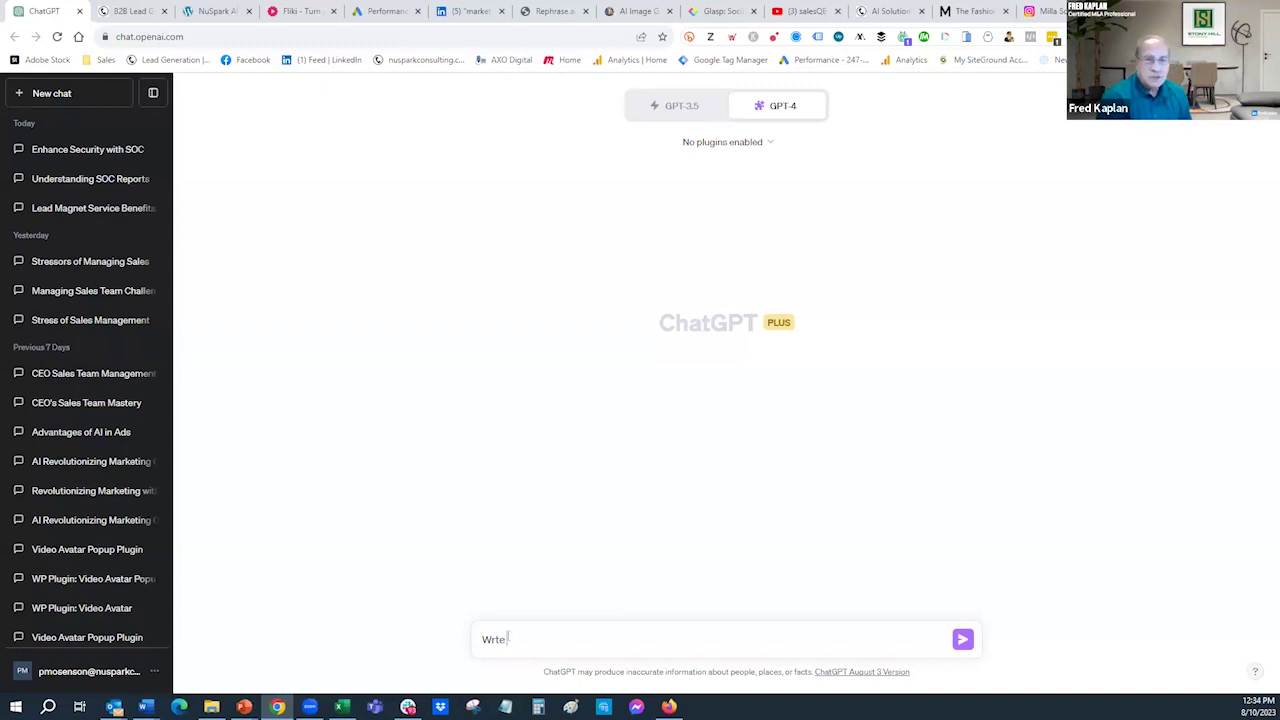
pyautogui.press('BackSpace')
pyautogui.press('BackSpace')
pyautogui.write('i')
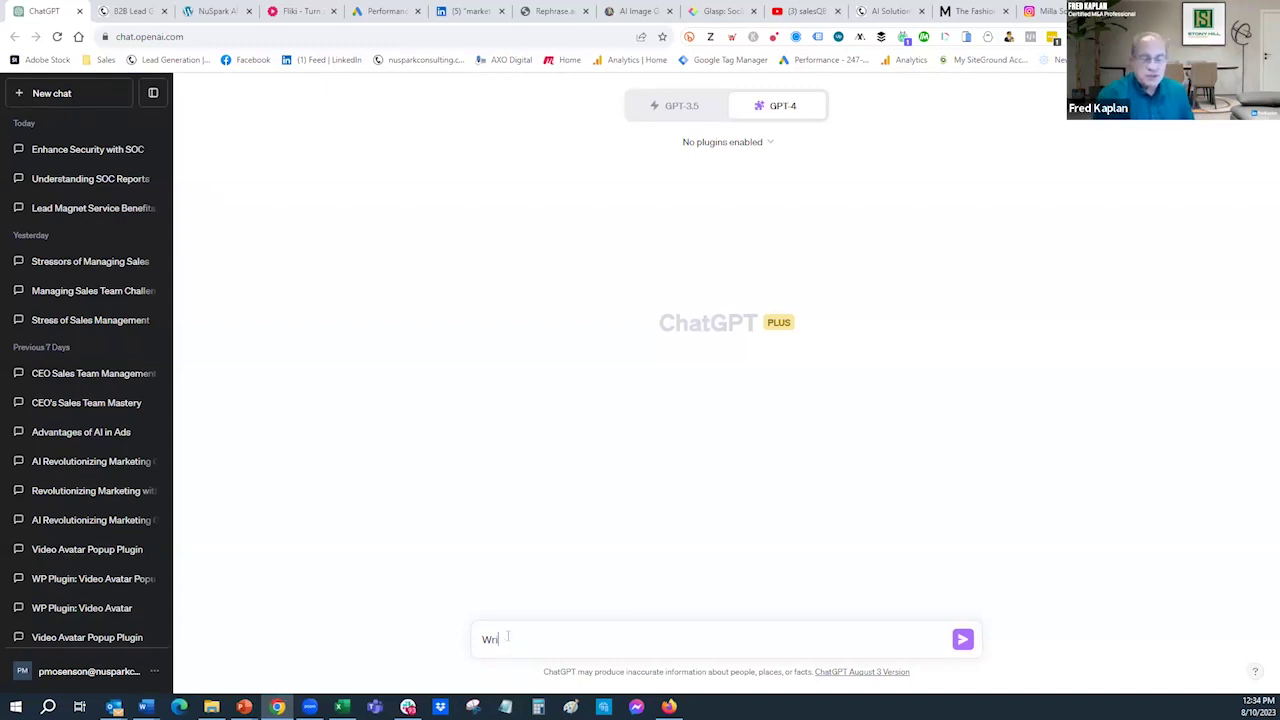
pyautogui.write('te a 2 parag')
pyautogui.press('BackSpace')
pyautogui.press('BackSpace')
pyautogui.press('BackSpace')
pyautogui.press('BackSpace')
pyautogui.press('BackSpace')
pyautogui.press('BackSpace')
pyautogui.press('BackSpace')
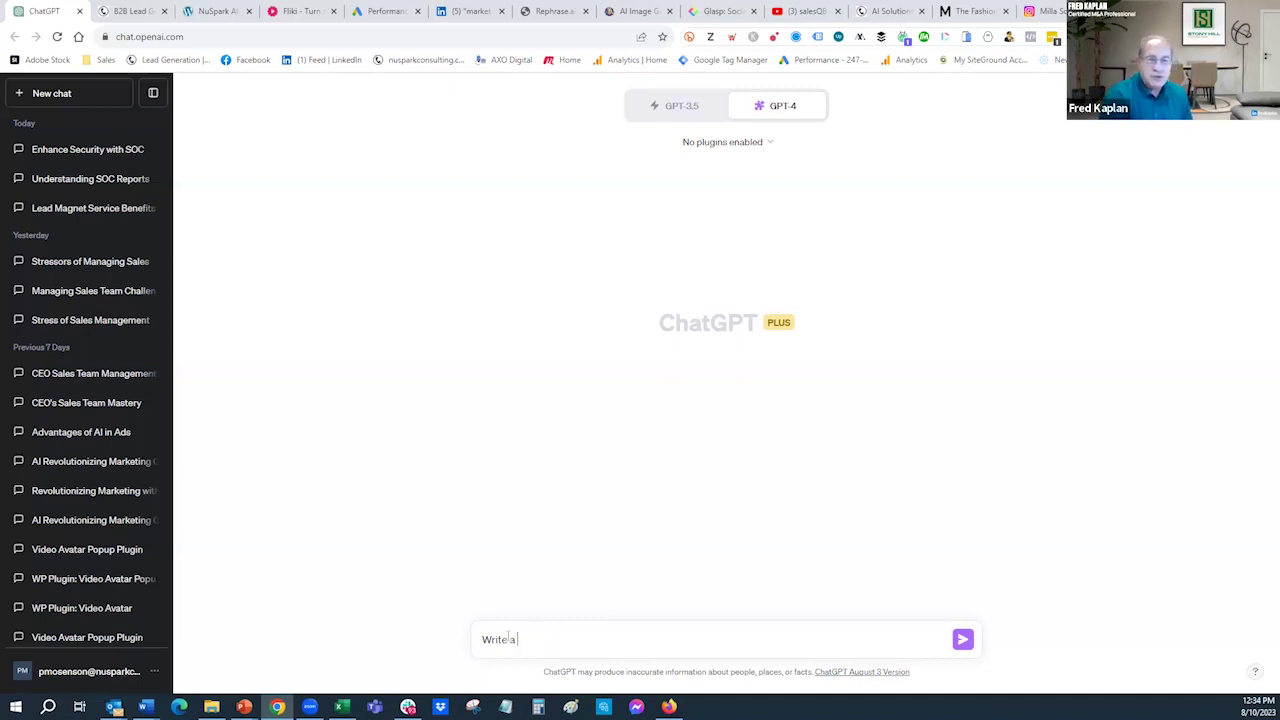
pyautogui.write('3 paragra')
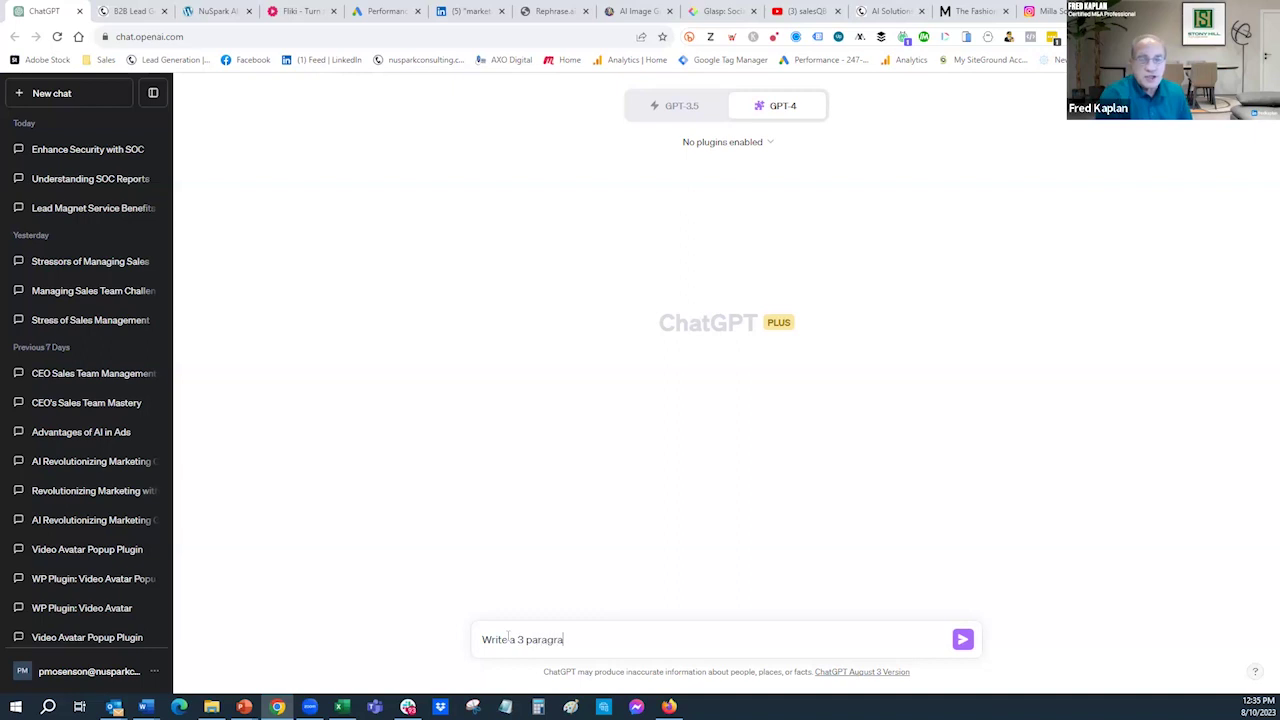
pyautogui.write('ph linke')
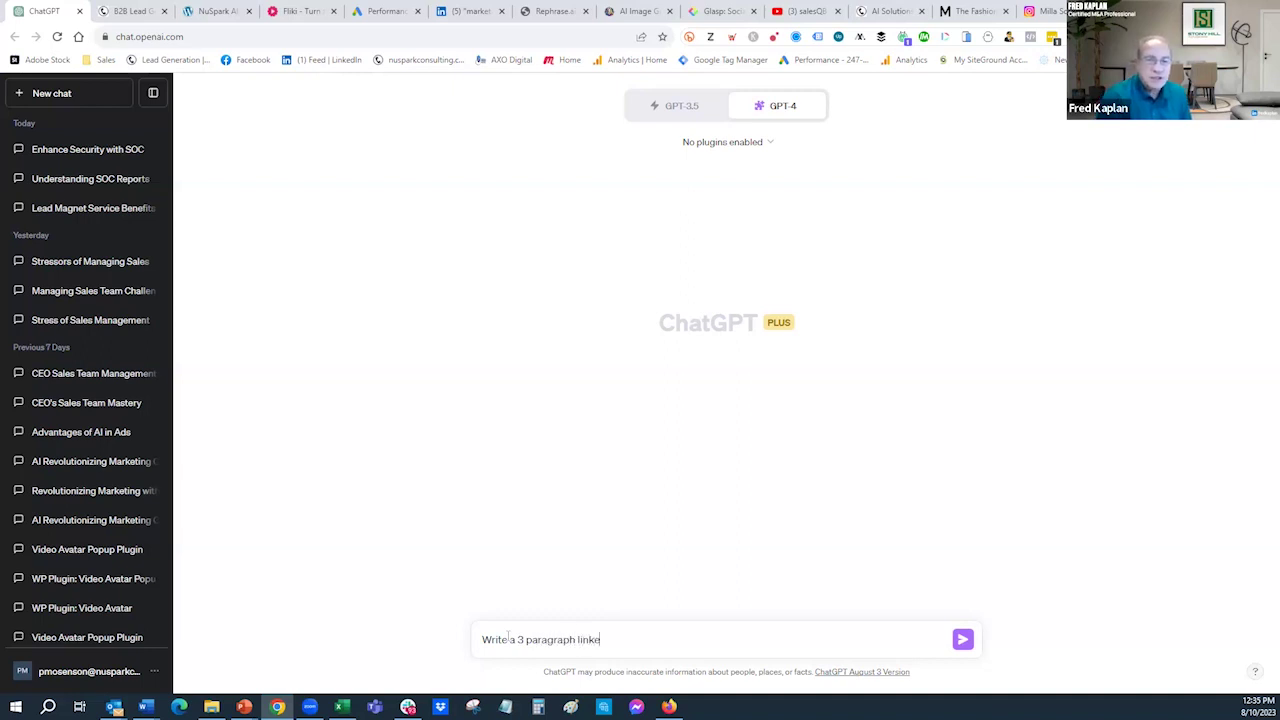
pyautogui.write('din post ')
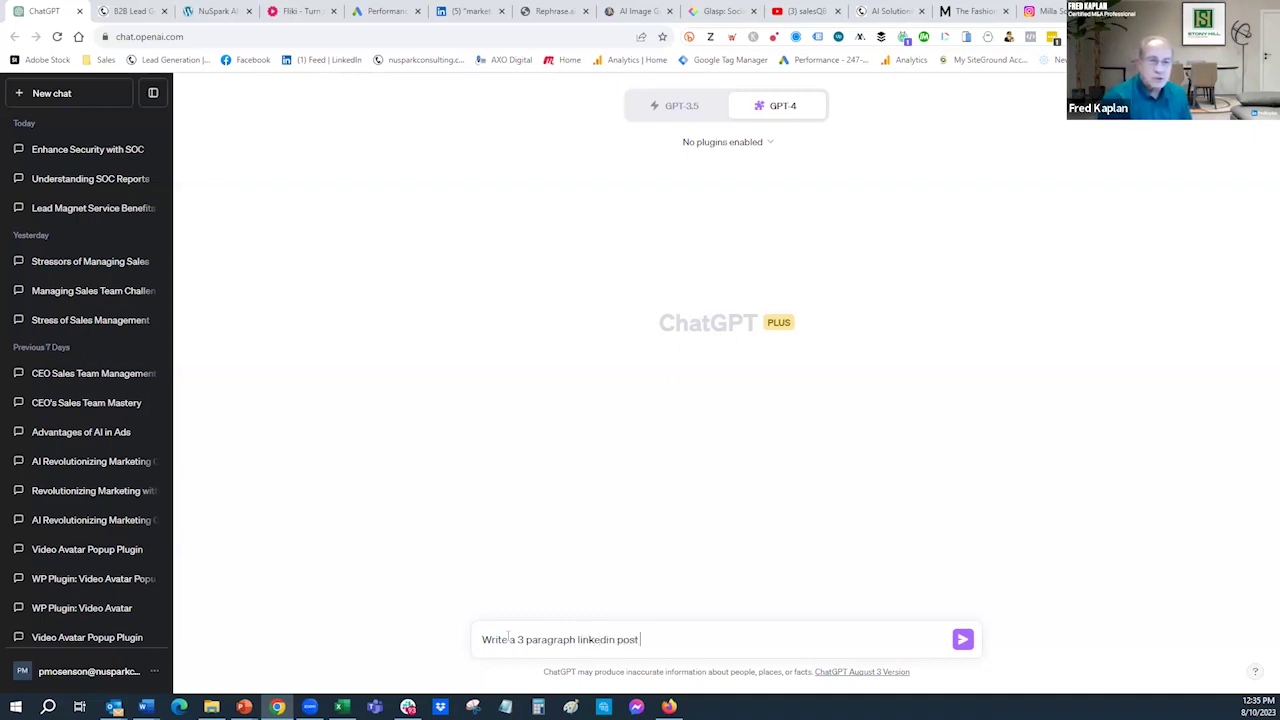
pyautogui.write('on')
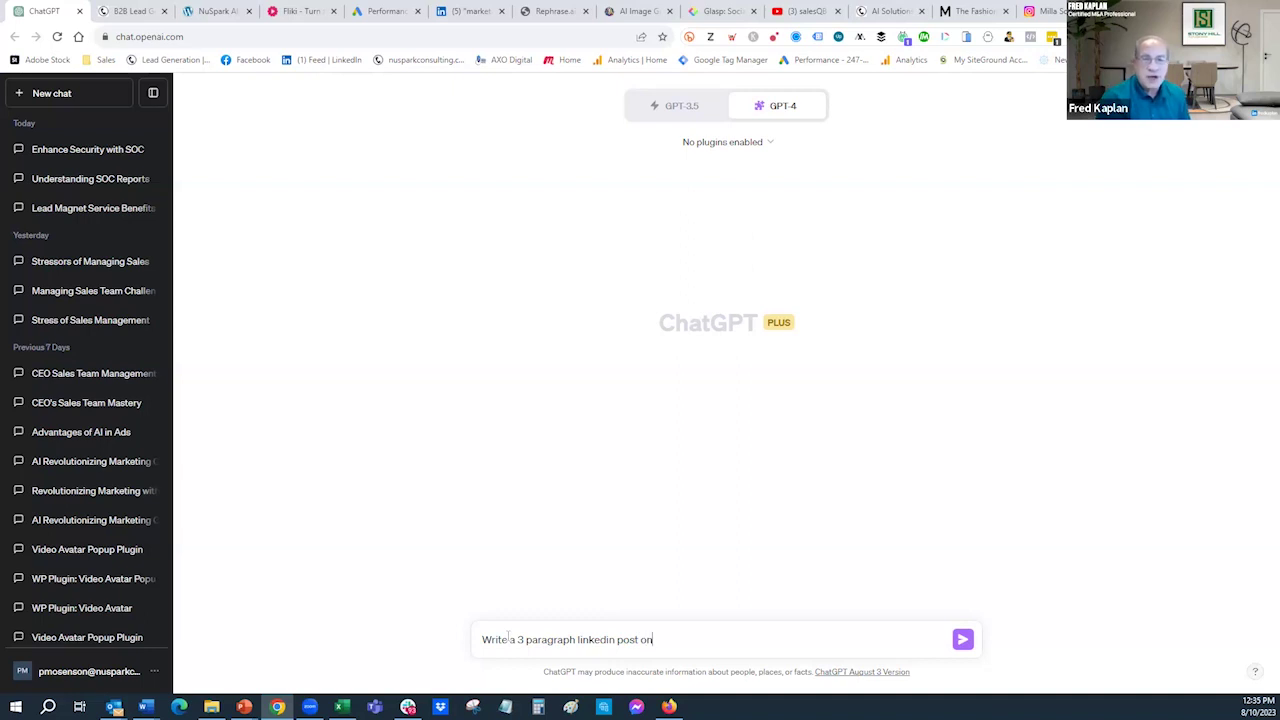
pyautogui.write(' the t')
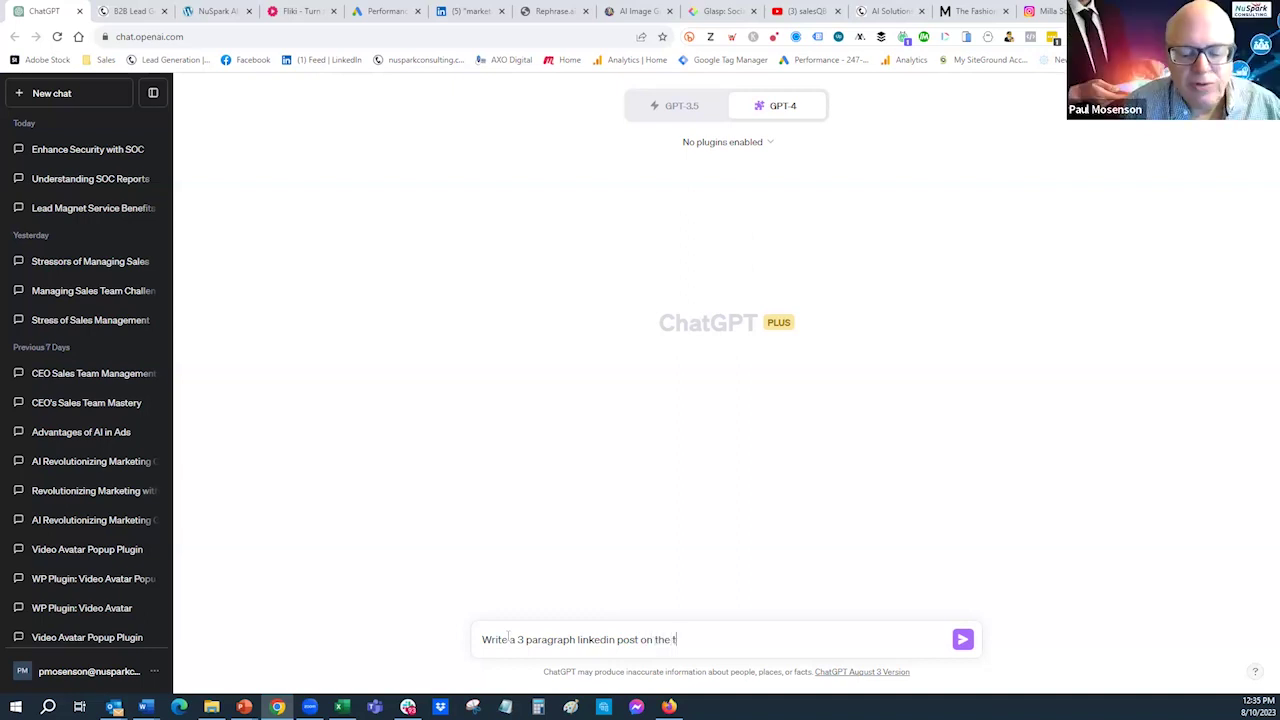
pyautogui.write('opic:')
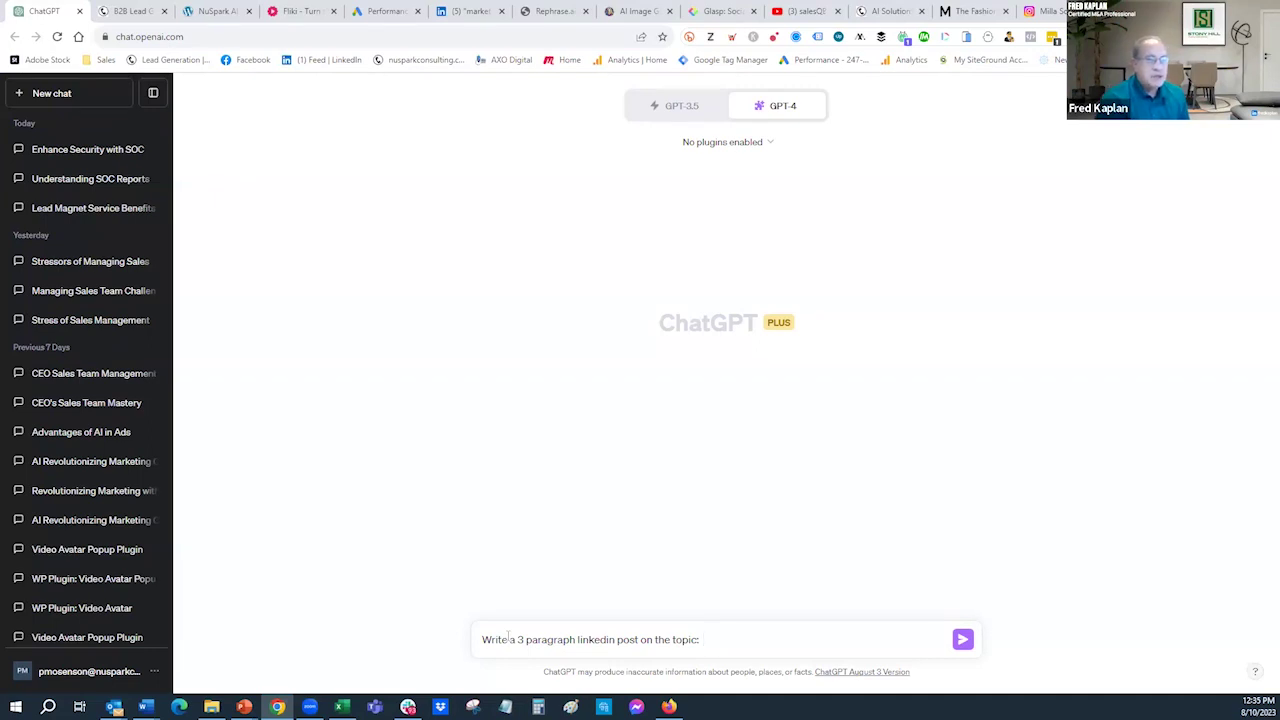
# Add the topic "Top 5 ways to increase your business valuation market multiples." to the prompt, correcting its wording and spelling.
pyautogui.write('Top 5 ways to increase your valuation market mutiples')
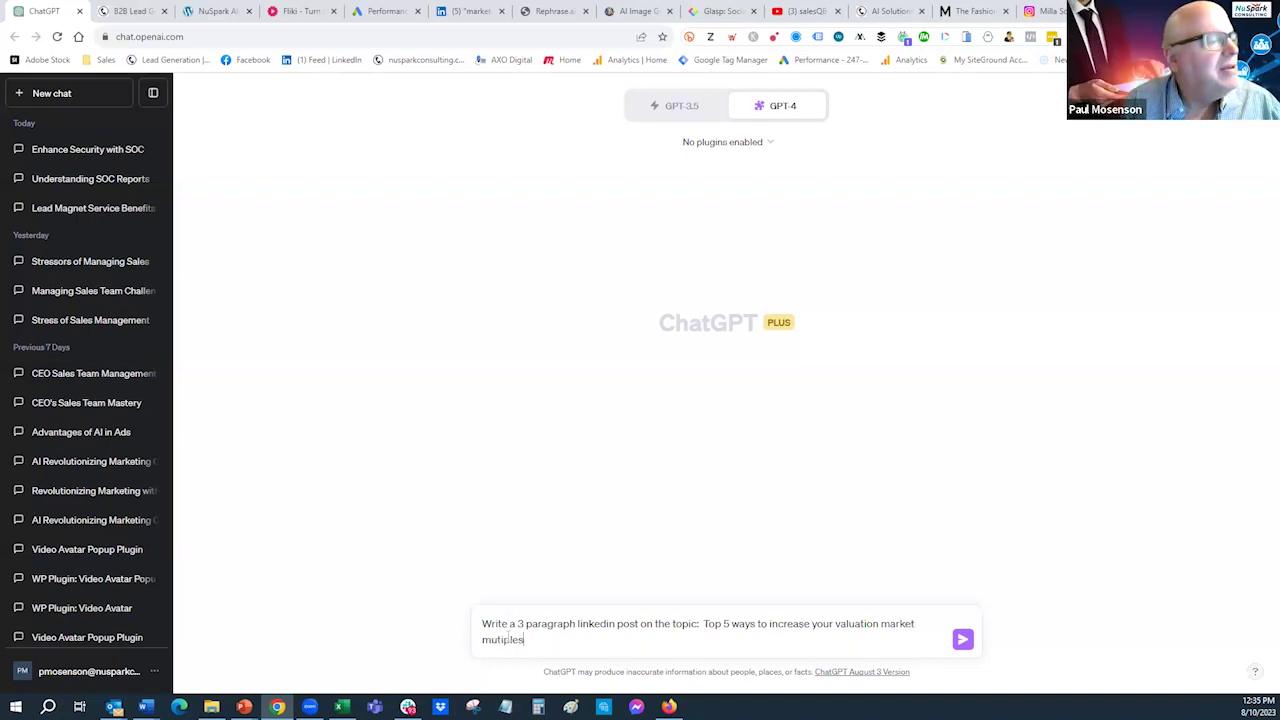
pyautogui.write('.')
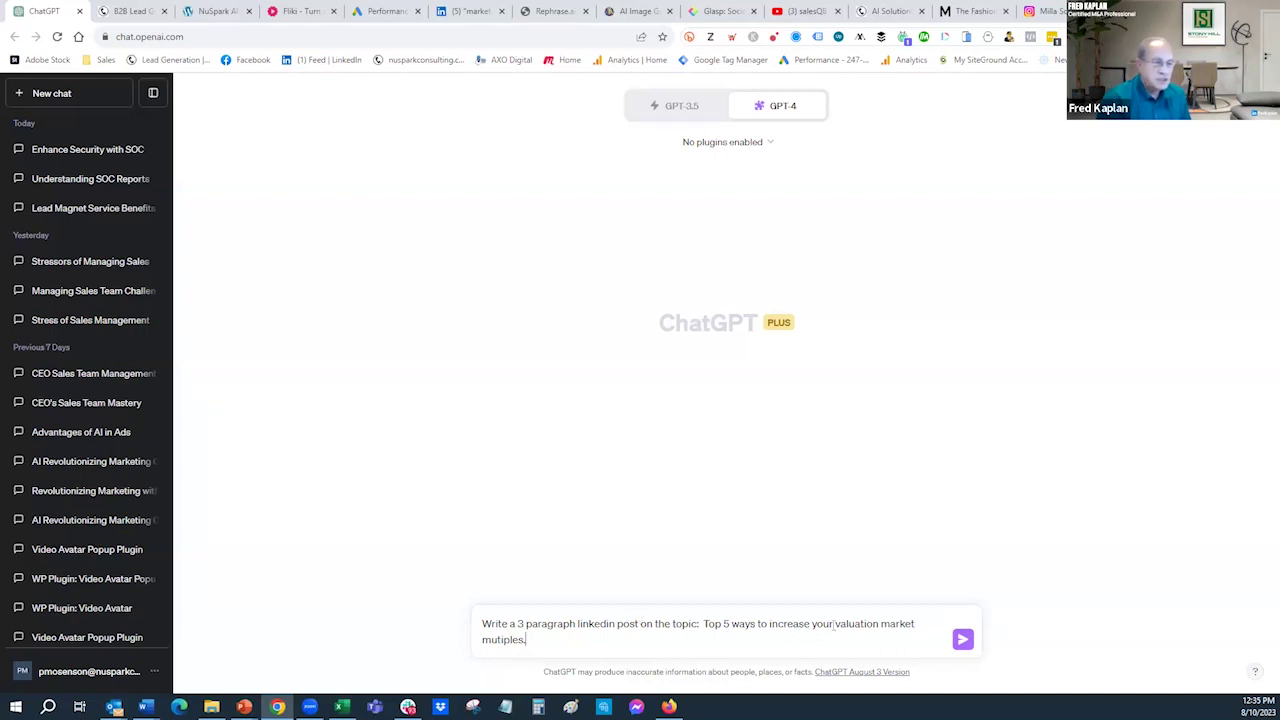
pyautogui.click(836, 623)
pyautogui.write('business')
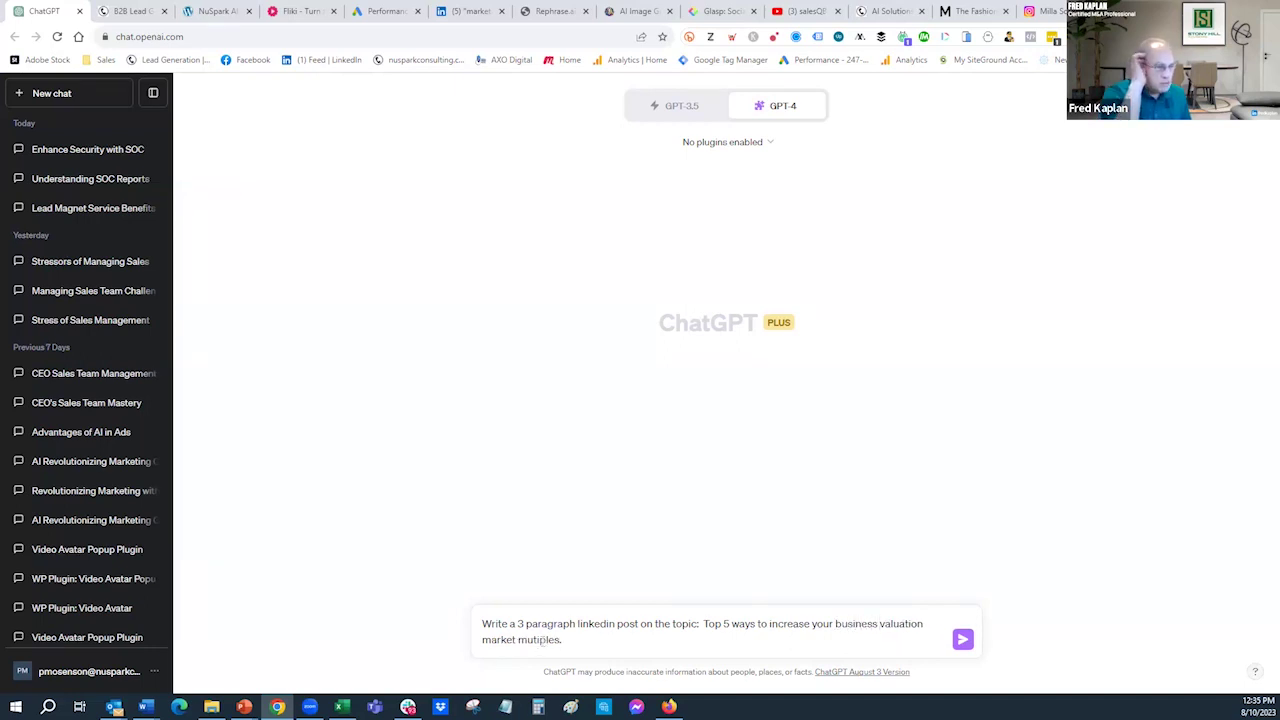
pyautogui.click(535, 639)
pyautogui.write('les.')
# End the prompt with "Write in a personal and persuasive style." and send it.
pyautogui.write(' W')
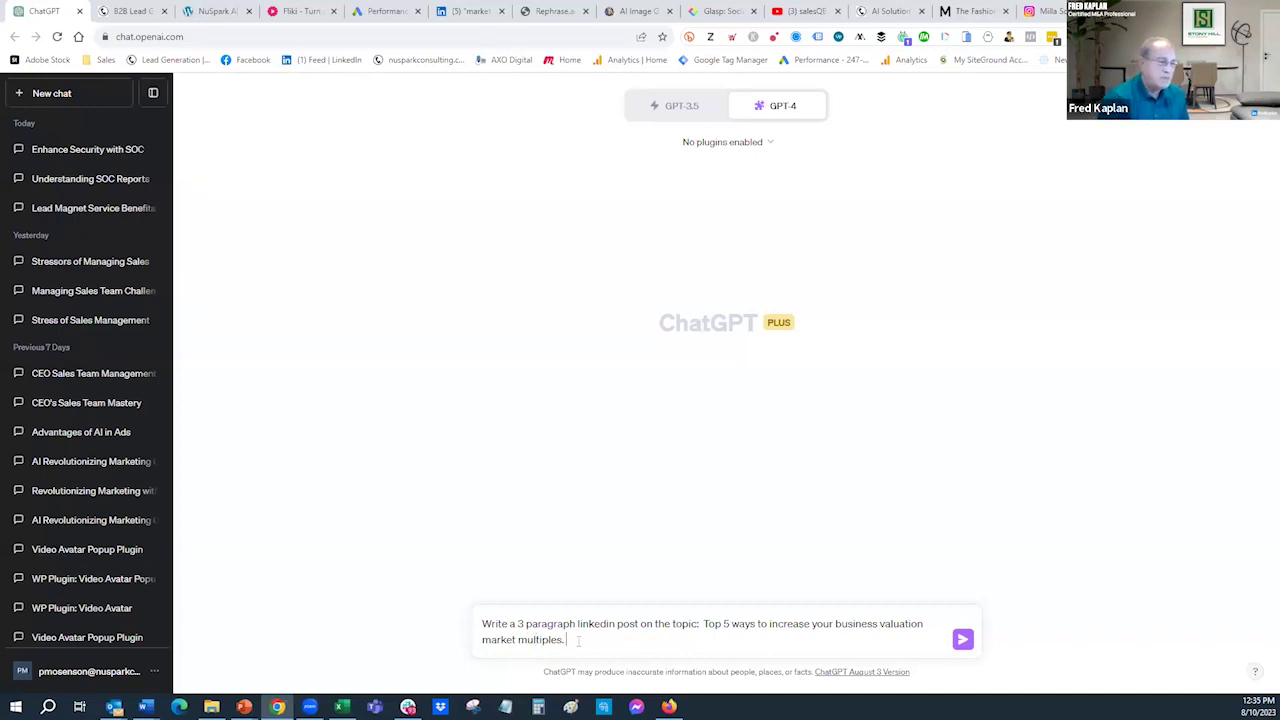
pyautogui.write('rite in')
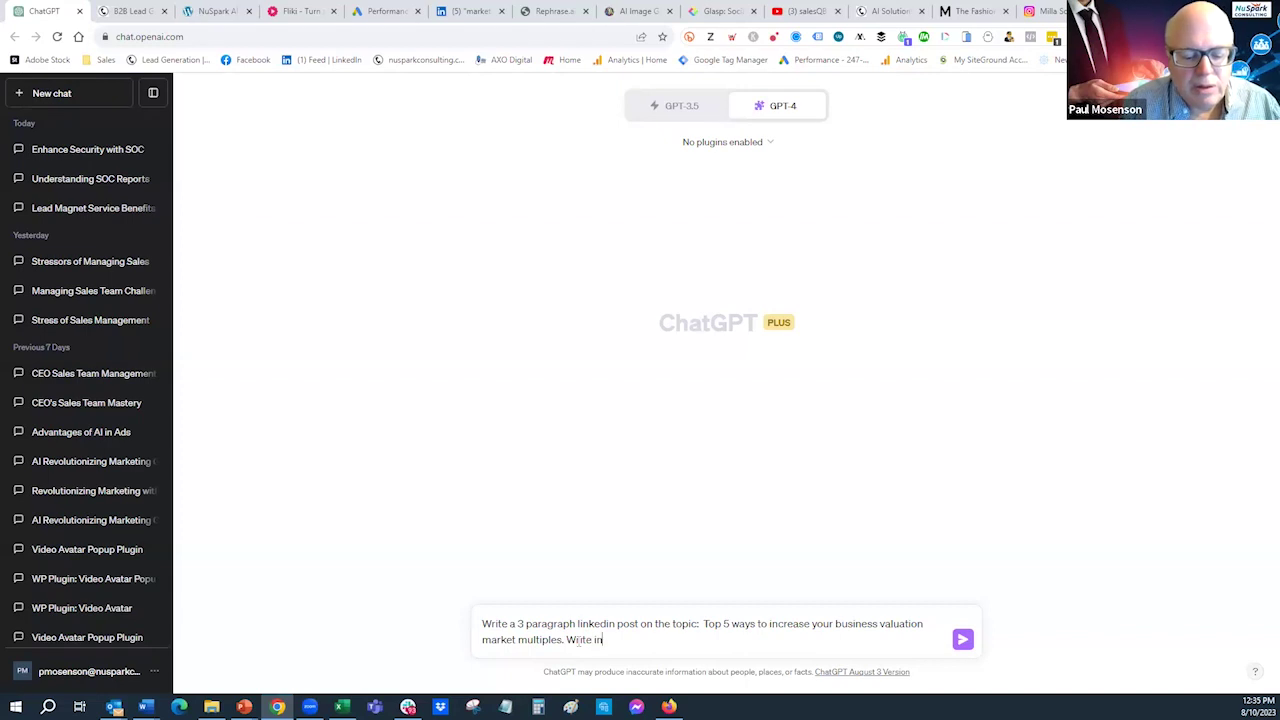
pyautogui.write(' a personal')
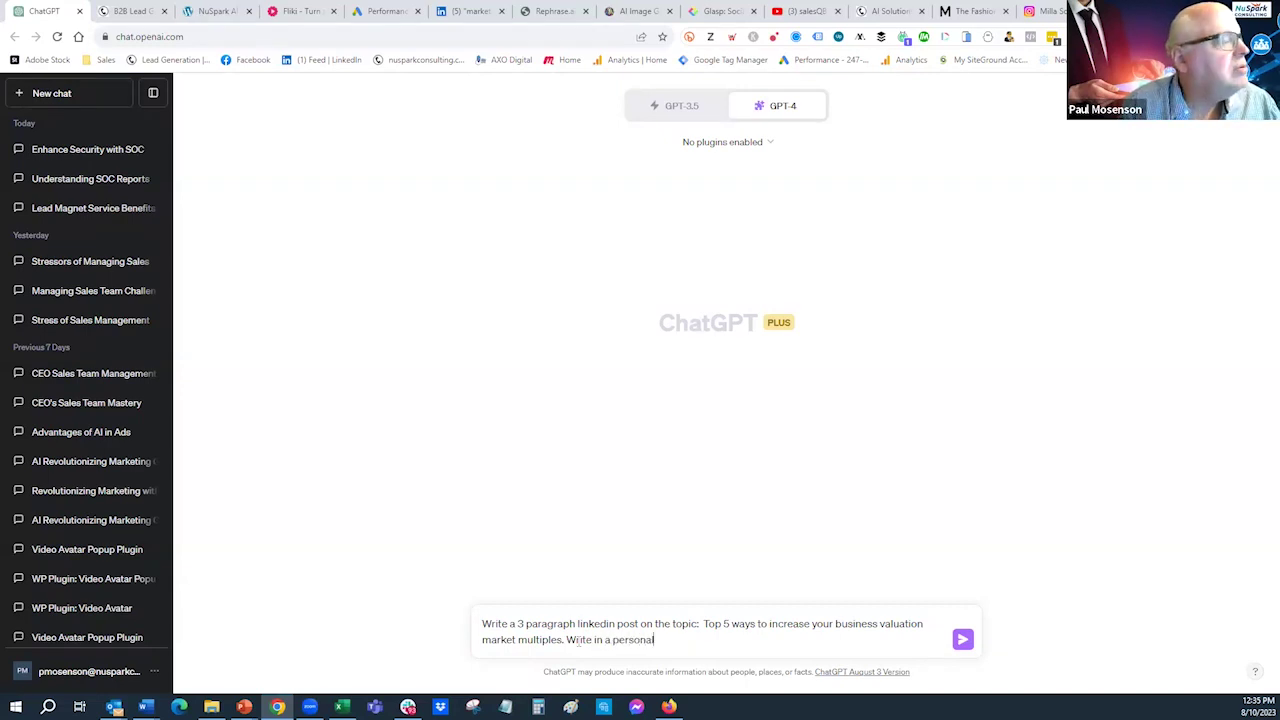
pyautogui.write(' and pe')
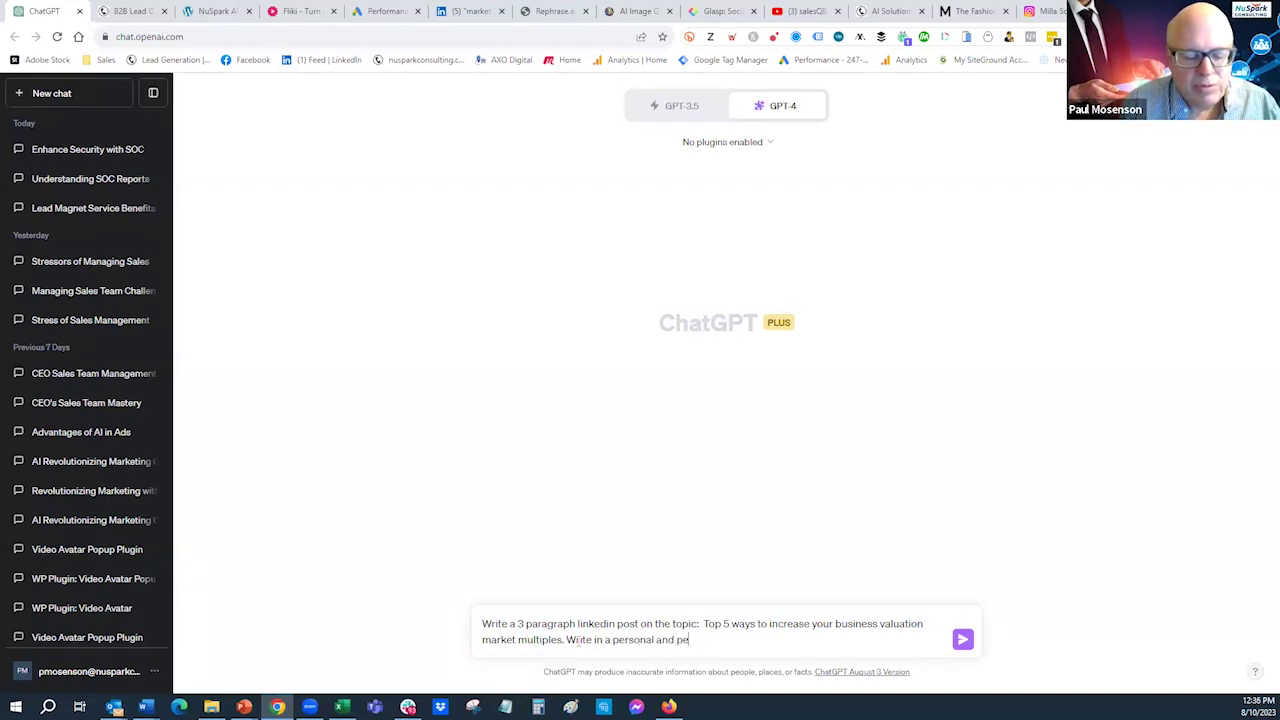
pyautogui.write('rsuasive s')
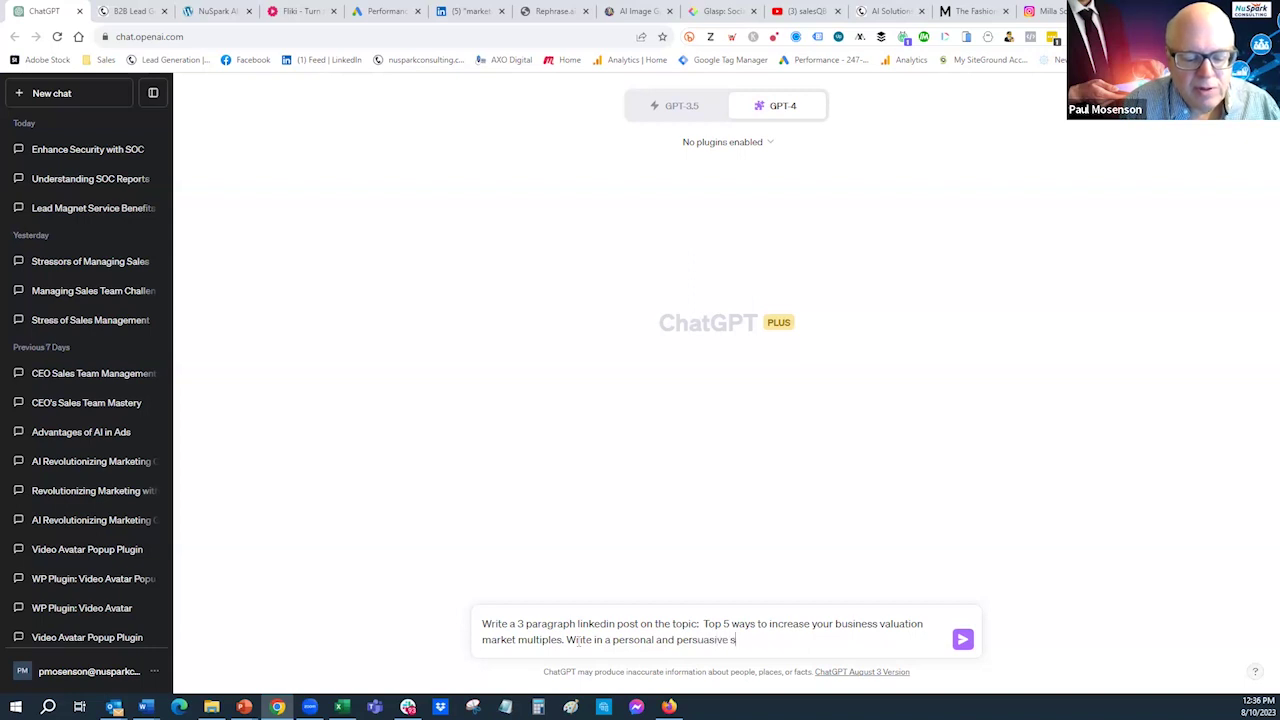
pyautogui.write('tyle.')
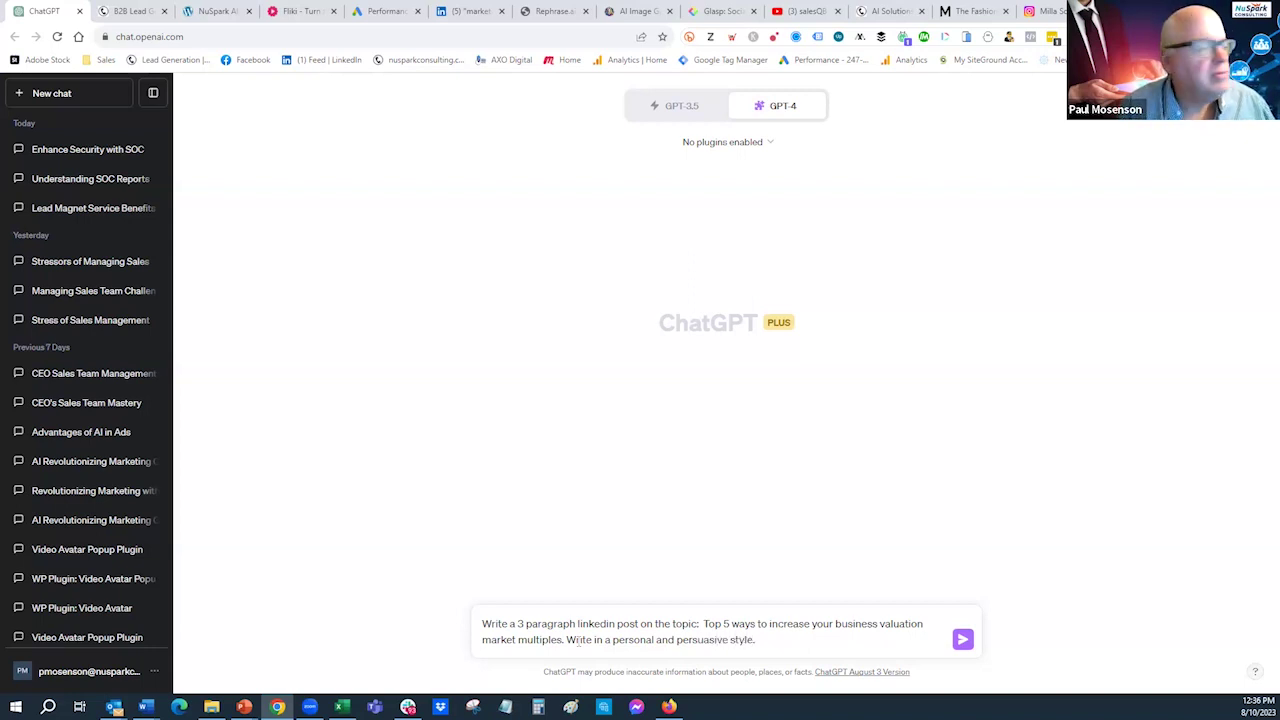
pyautogui.click(962, 641)
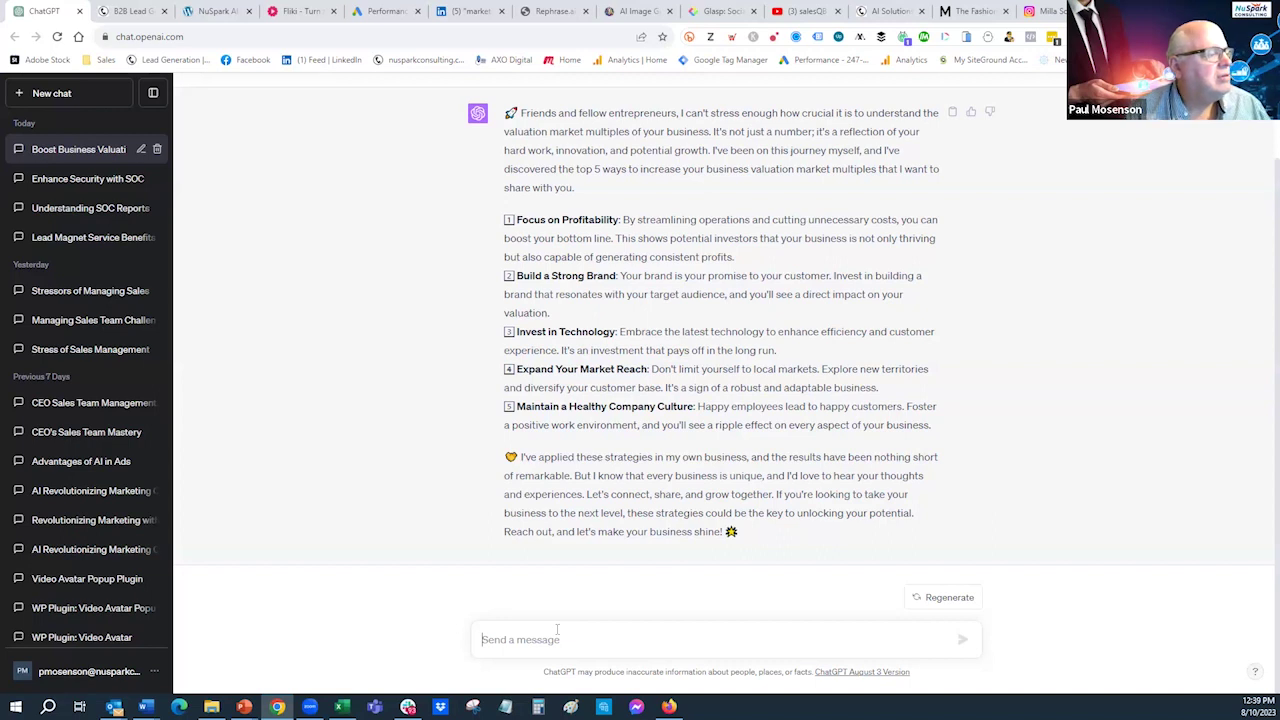
# Send the follow-up prompt "Write a dramatic styled linkedin post on the topic: 2Q 2023 trend in private company business evaluations".
pyautogui.write('Wri')
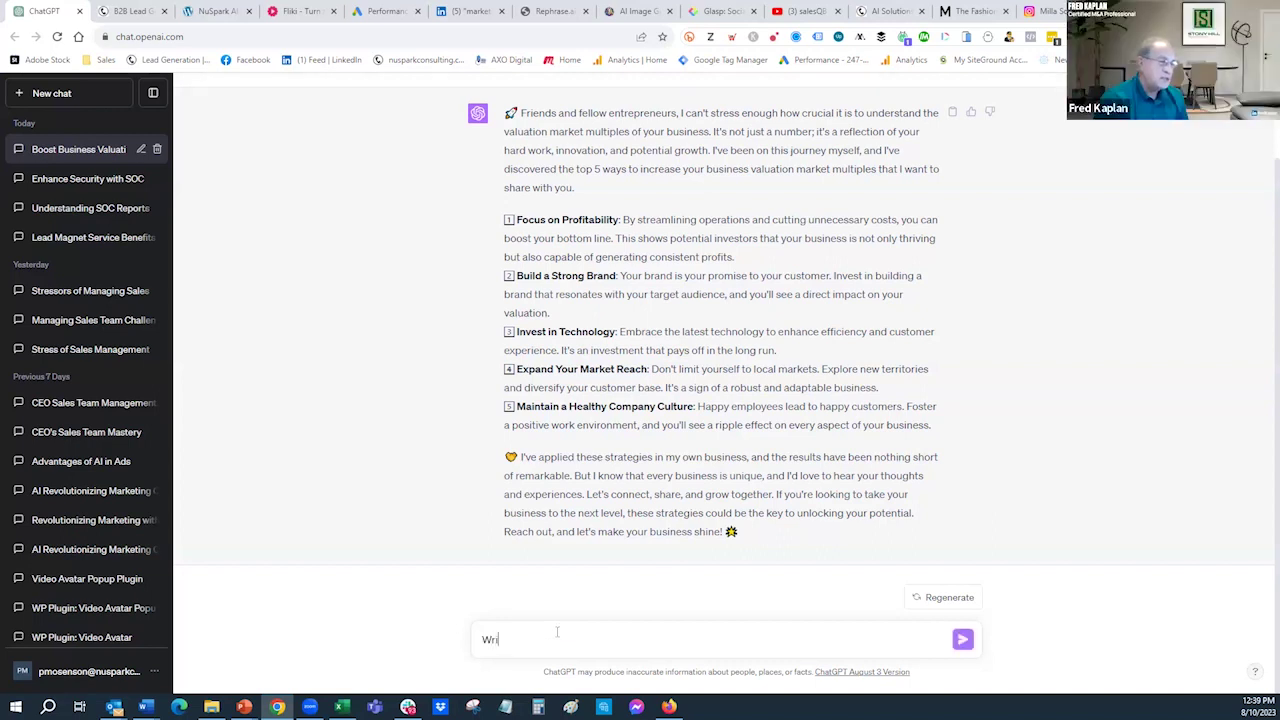
pyautogui.write('te a dramatic')
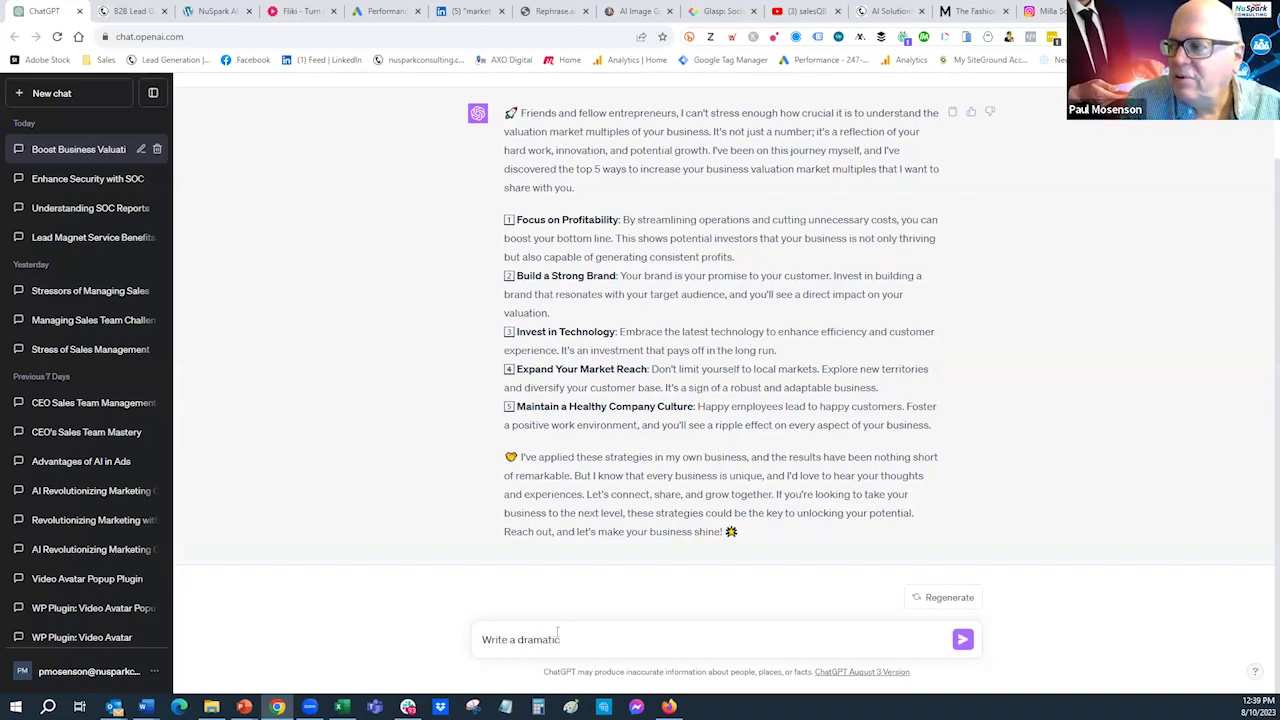
pyautogui.write('s')
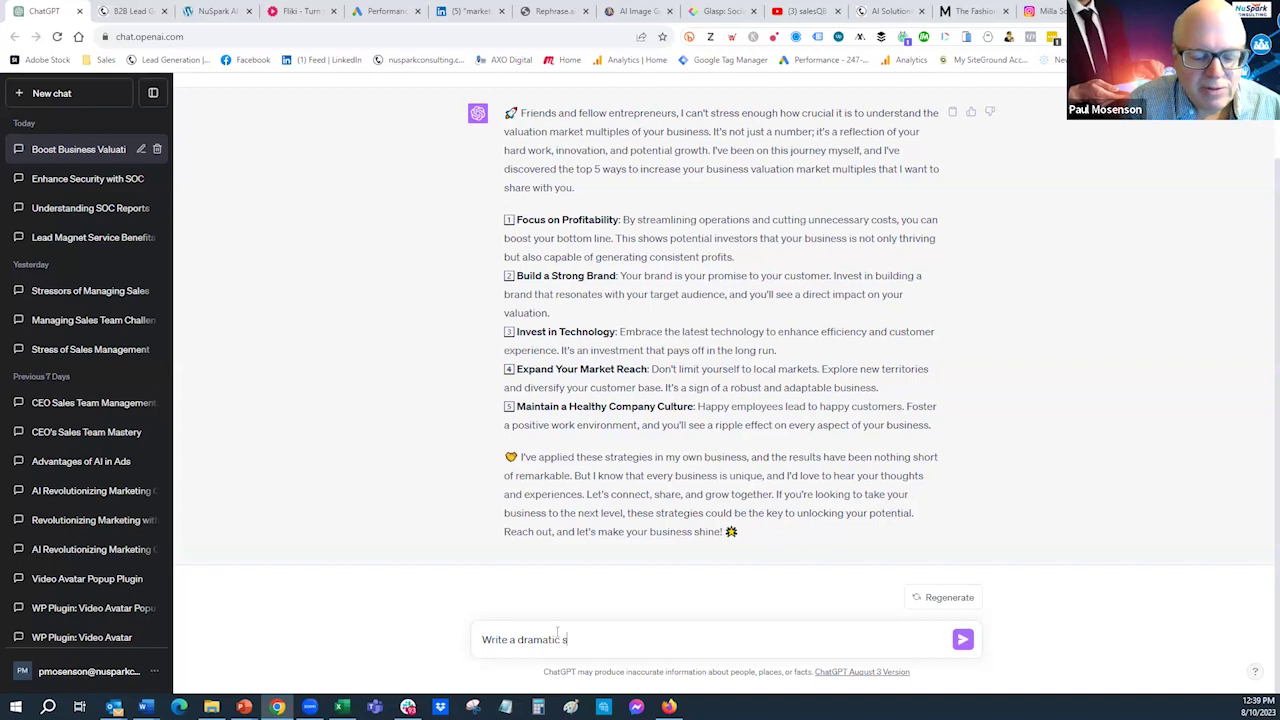
pyautogui.write('tyled linked')
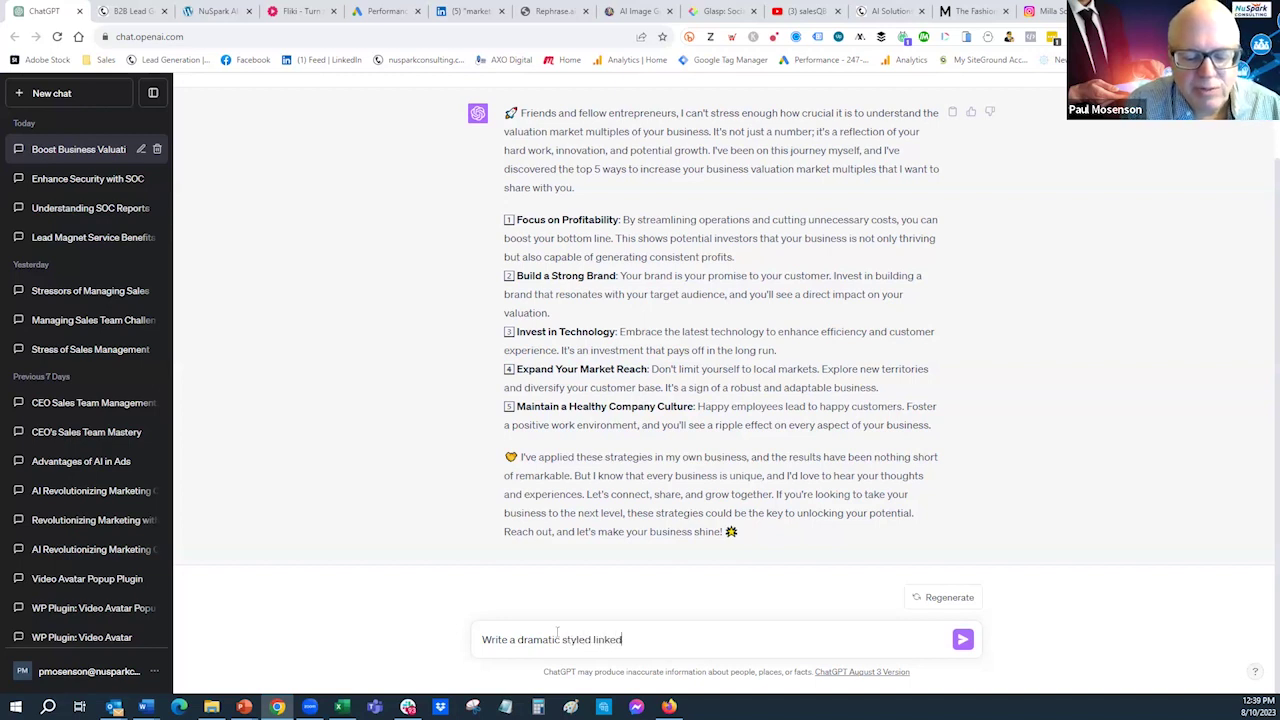
pyautogui.write('in post ')
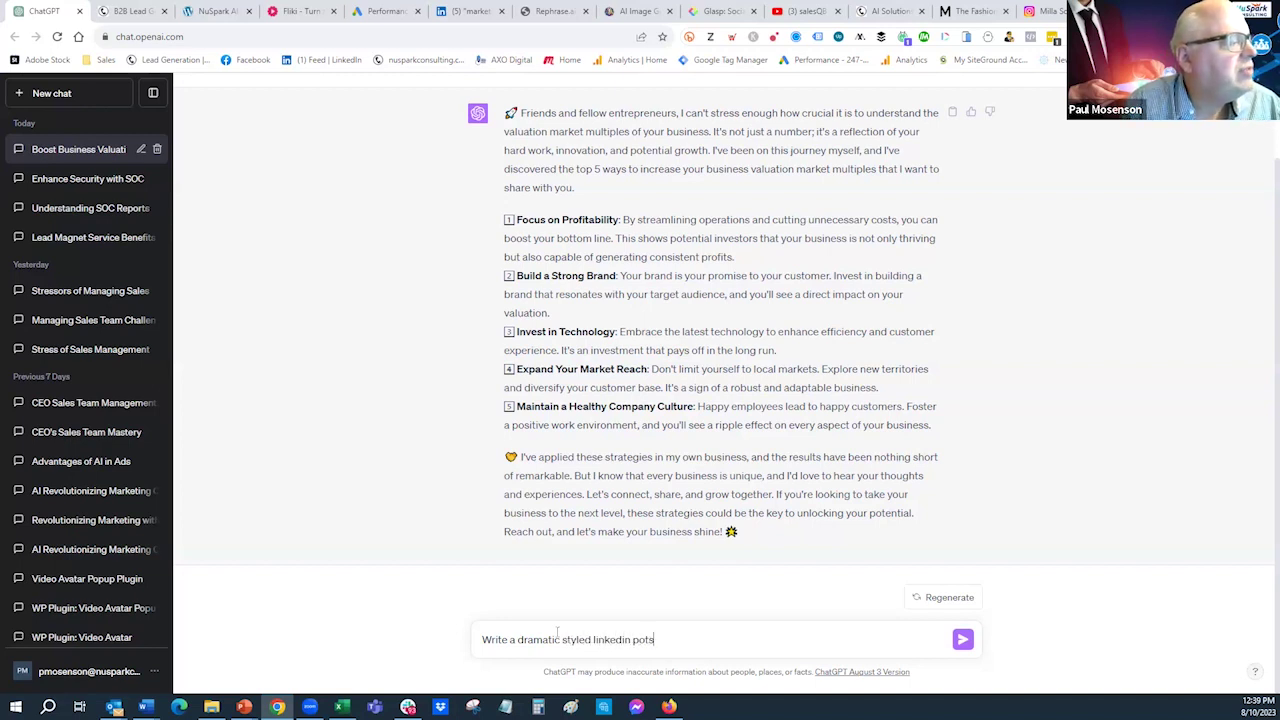
pyautogui.write('on the ')
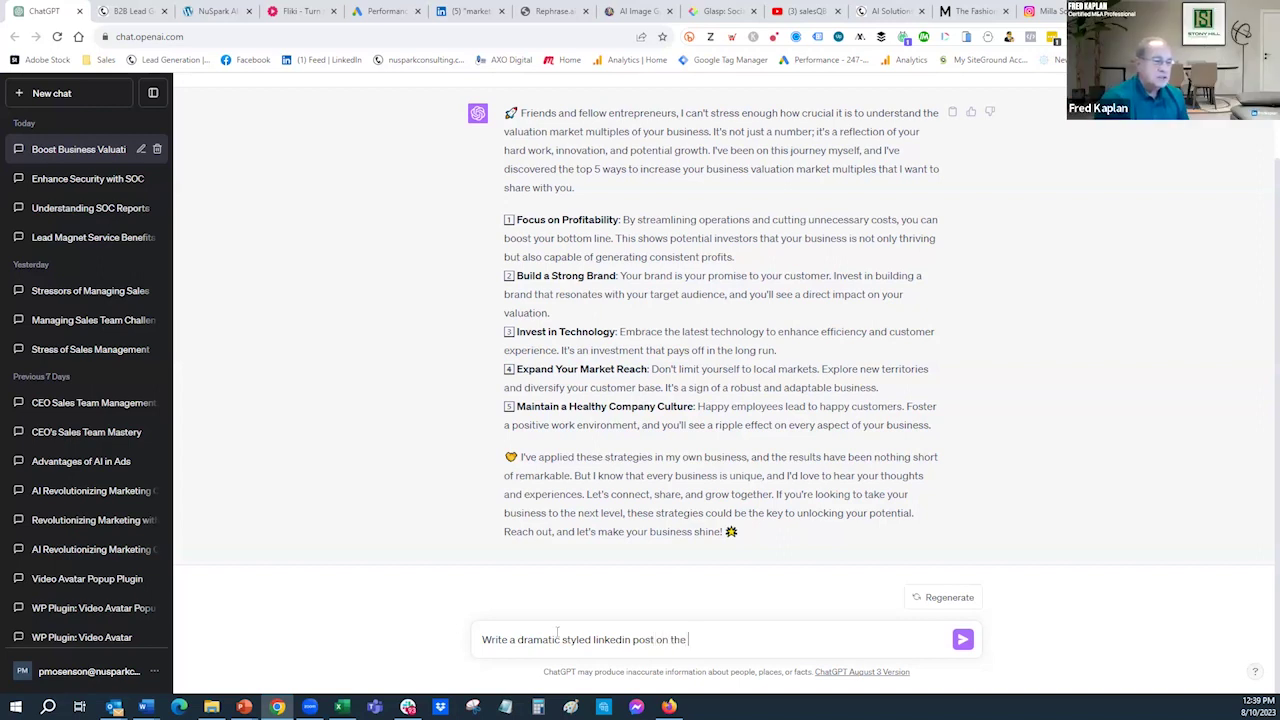
pyautogui.write('top')
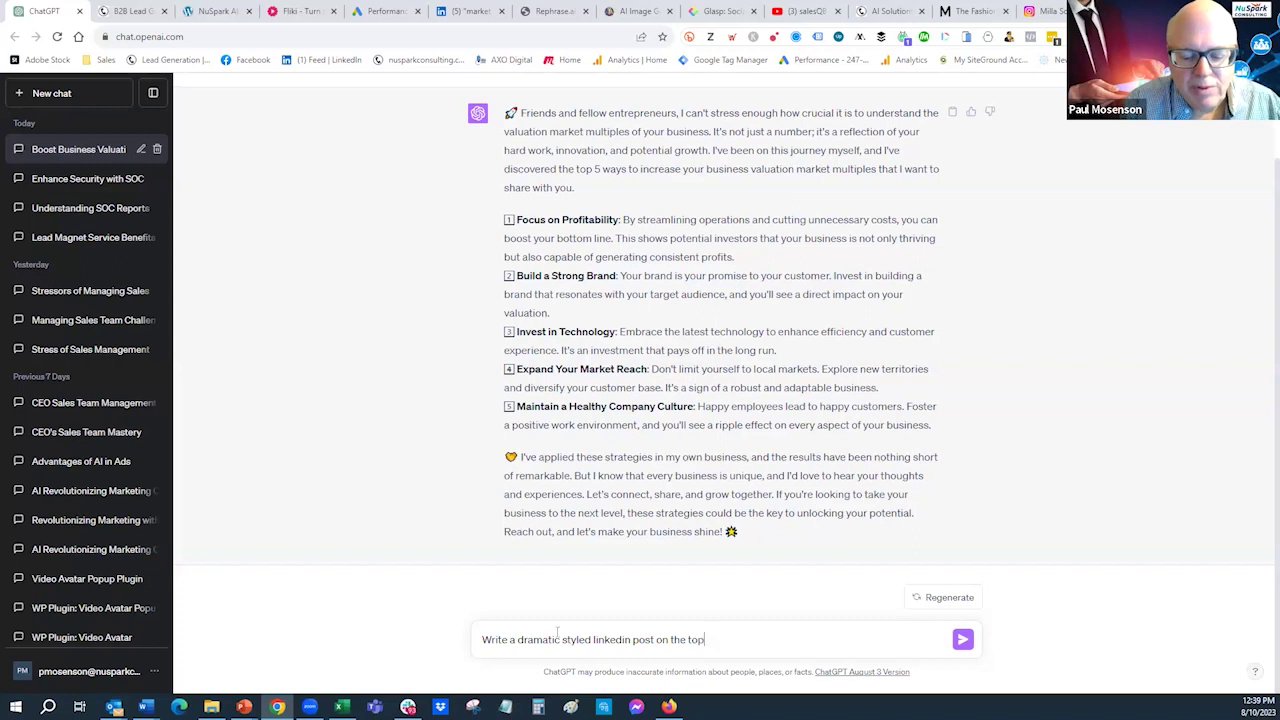
pyautogui.write('ic:')
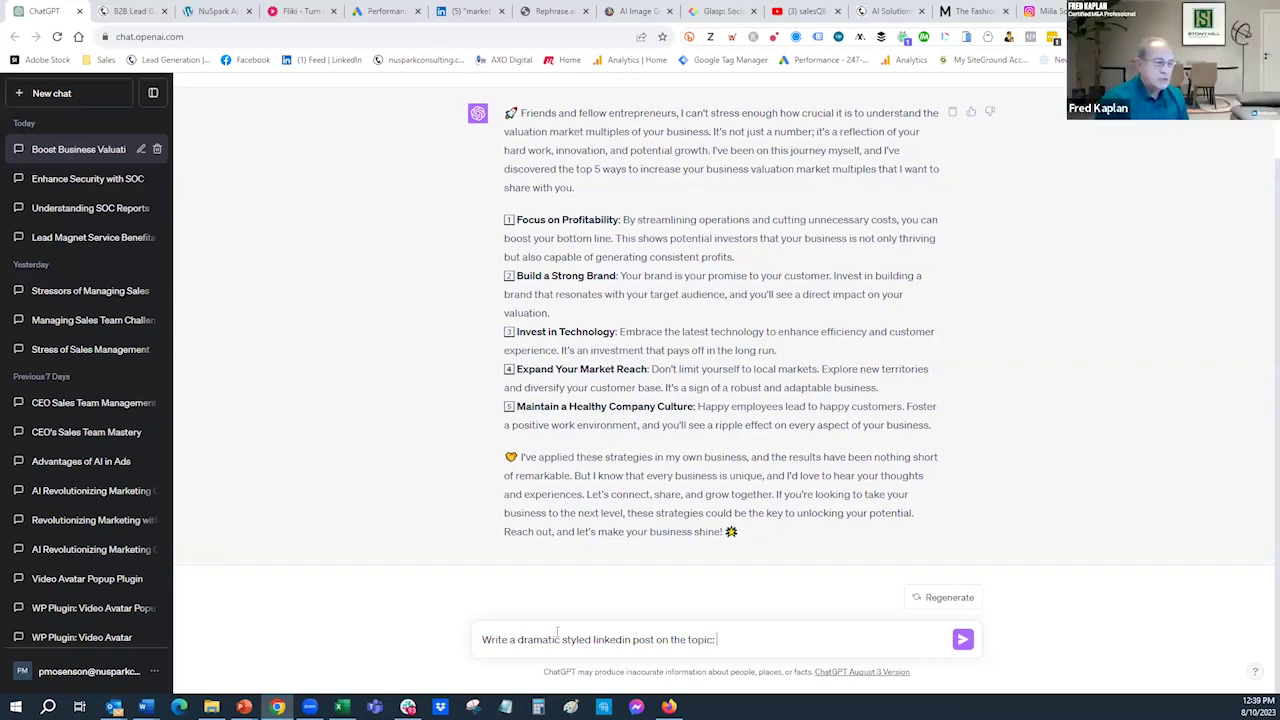
pyautogui.write(' 2Q 2023')
pyautogui.write('trend')
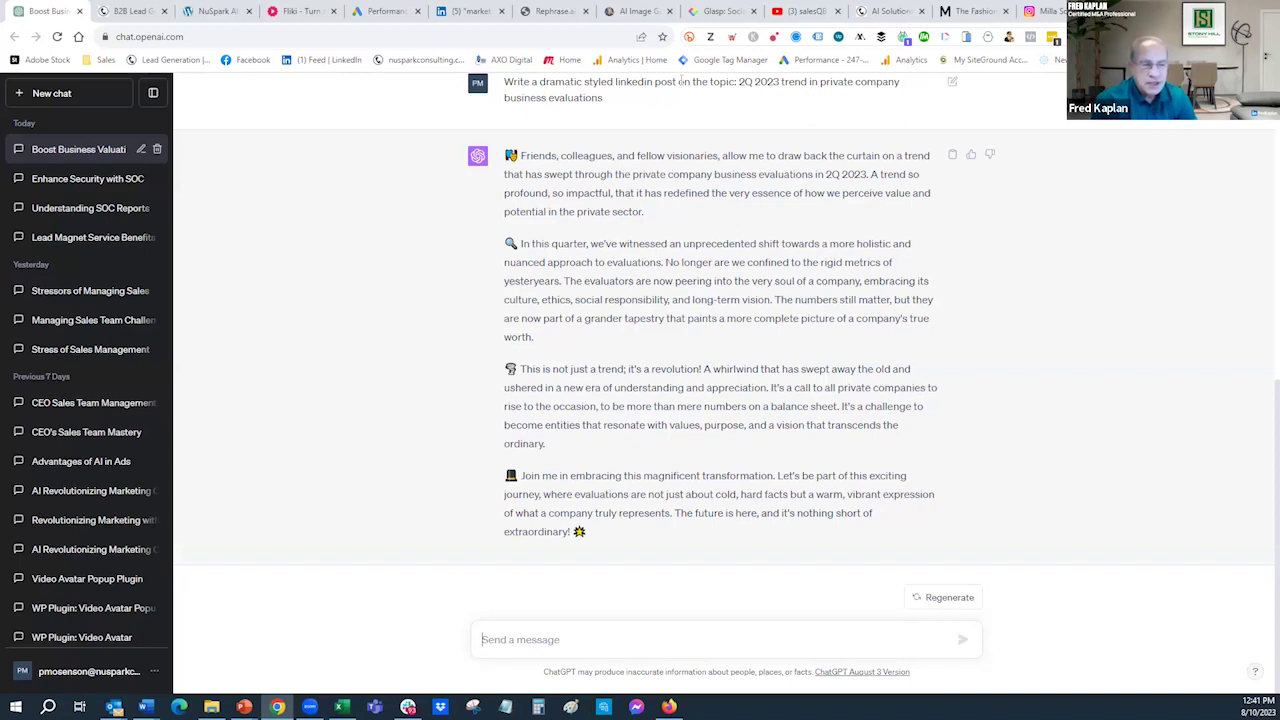
# Copy the topic "2Q 2023 trend in private company business evaluations" from the sent prompt and search Google for it in a new browser tab.
pyautogui.moveTo(738, 83); pyautogui.dragTo(755, 110)
pyautogui.hotkey('ctrl', 'c')
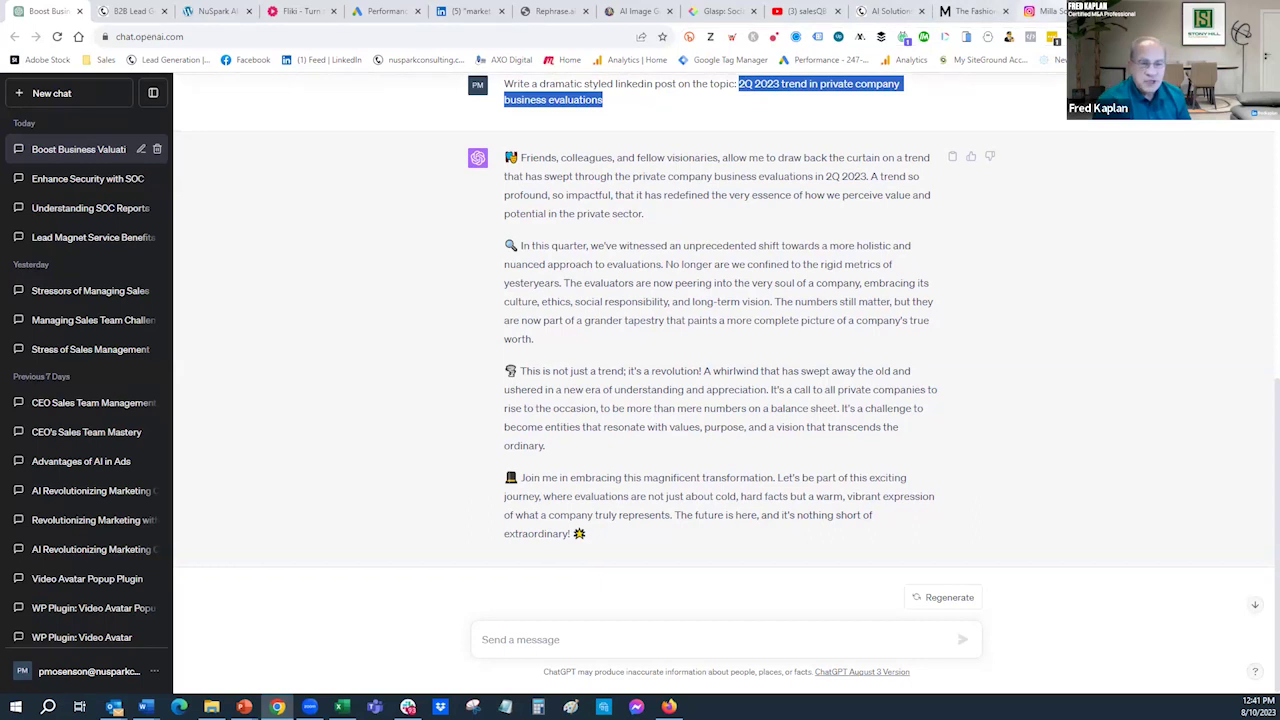
pyautogui.click(1078, 11)
pyautogui.hotkey('ctrl', 'v')
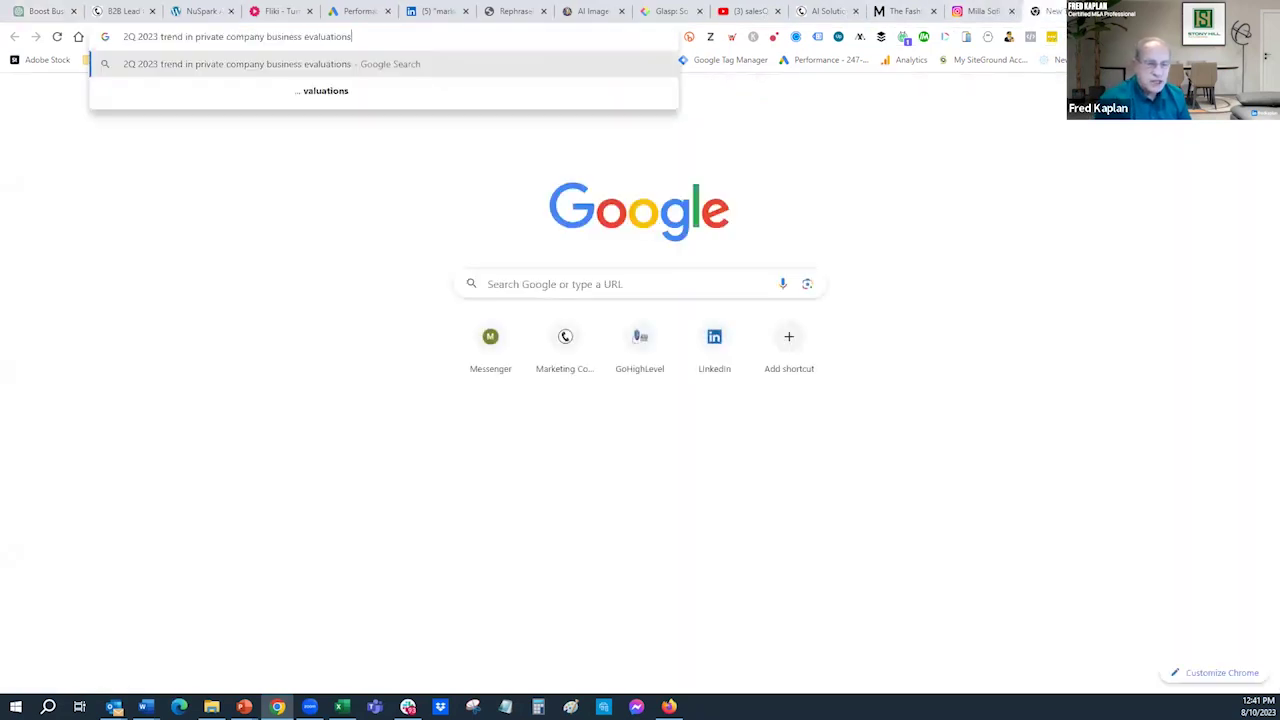
pyautogui.press('Return')
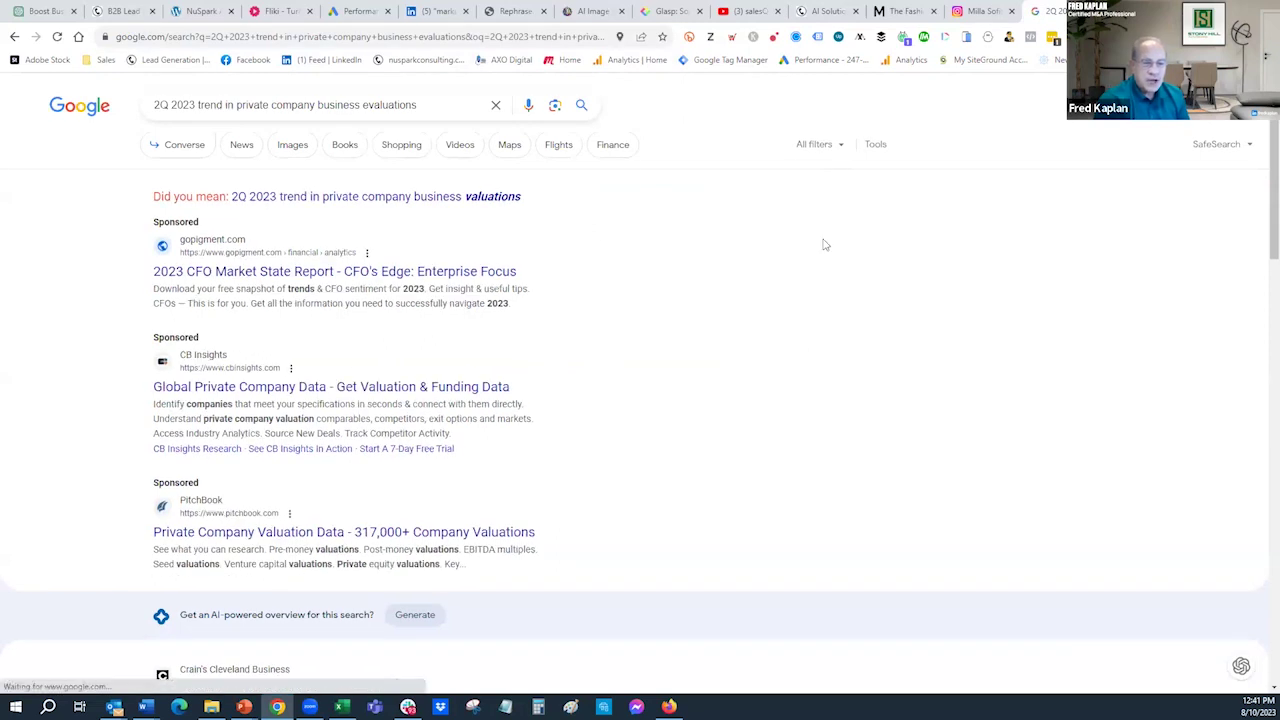
# Look through the search results and open the Credo CFOs & CPAs article "How Are Valuation Trends Likely to Play Out in 2023".
pyautogui.scroll(-4, 1261, 280)
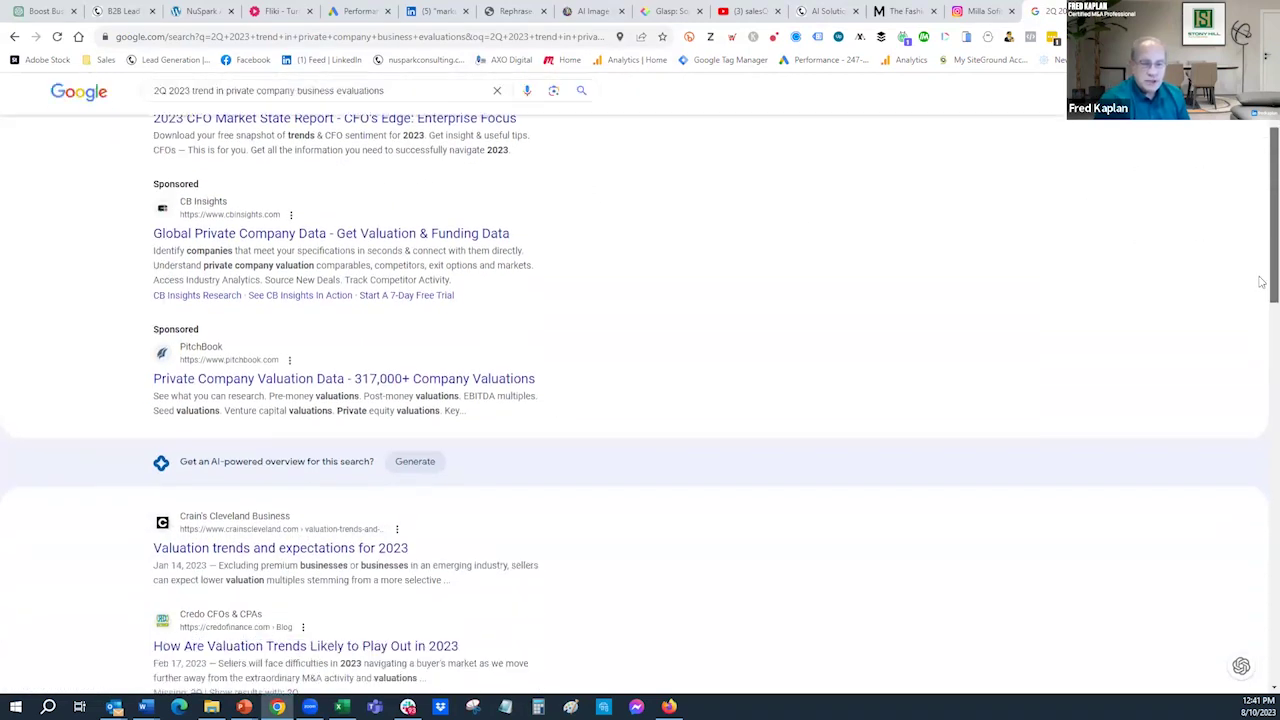
pyautogui.scroll(-1, 1261, 316)
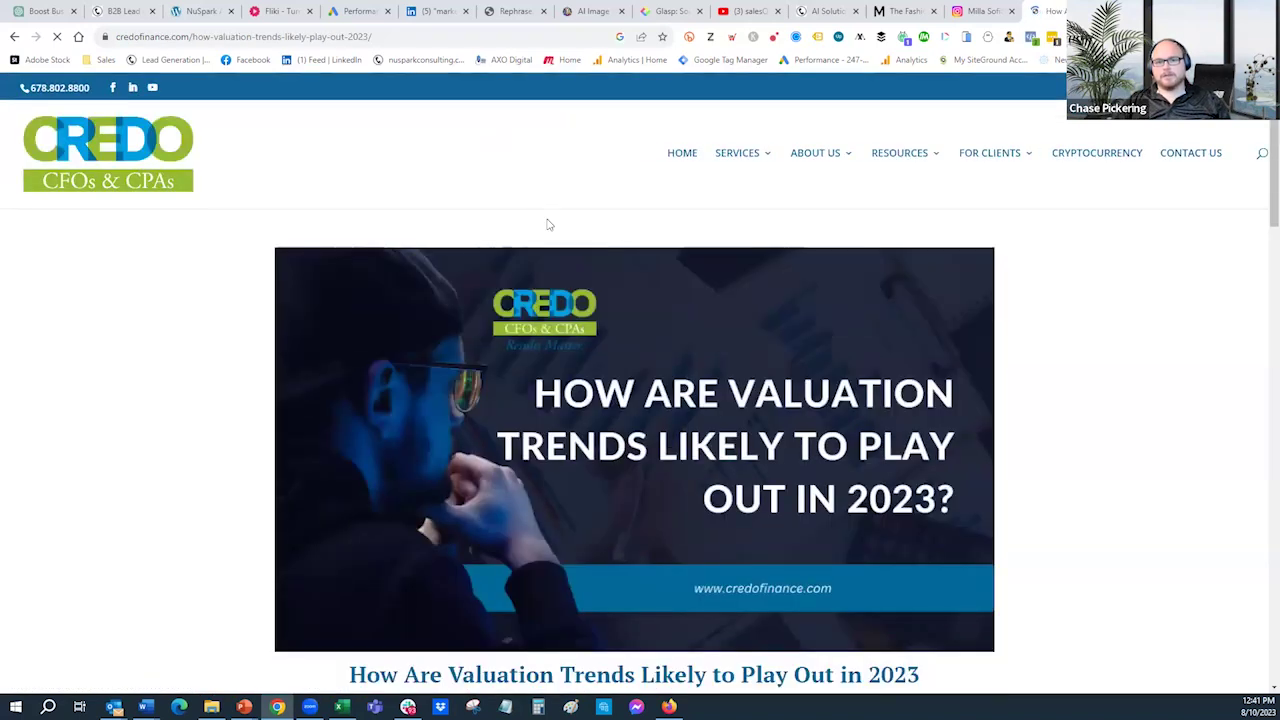
pyautogui.moveTo(1082, 215)
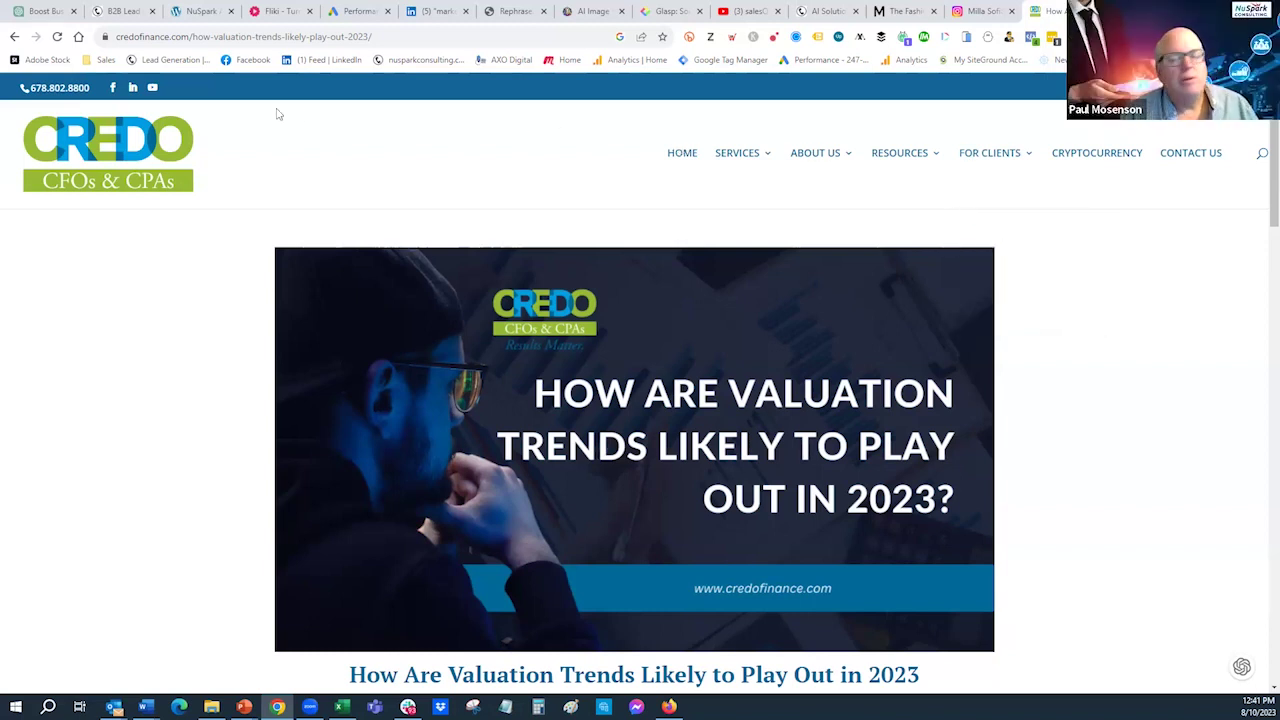
# Copy the web address of the Credo valuation trends article and start a new ChatGPT chat.
pyautogui.click(302, 36)
pyautogui.hotkey('ctrl', 'c')
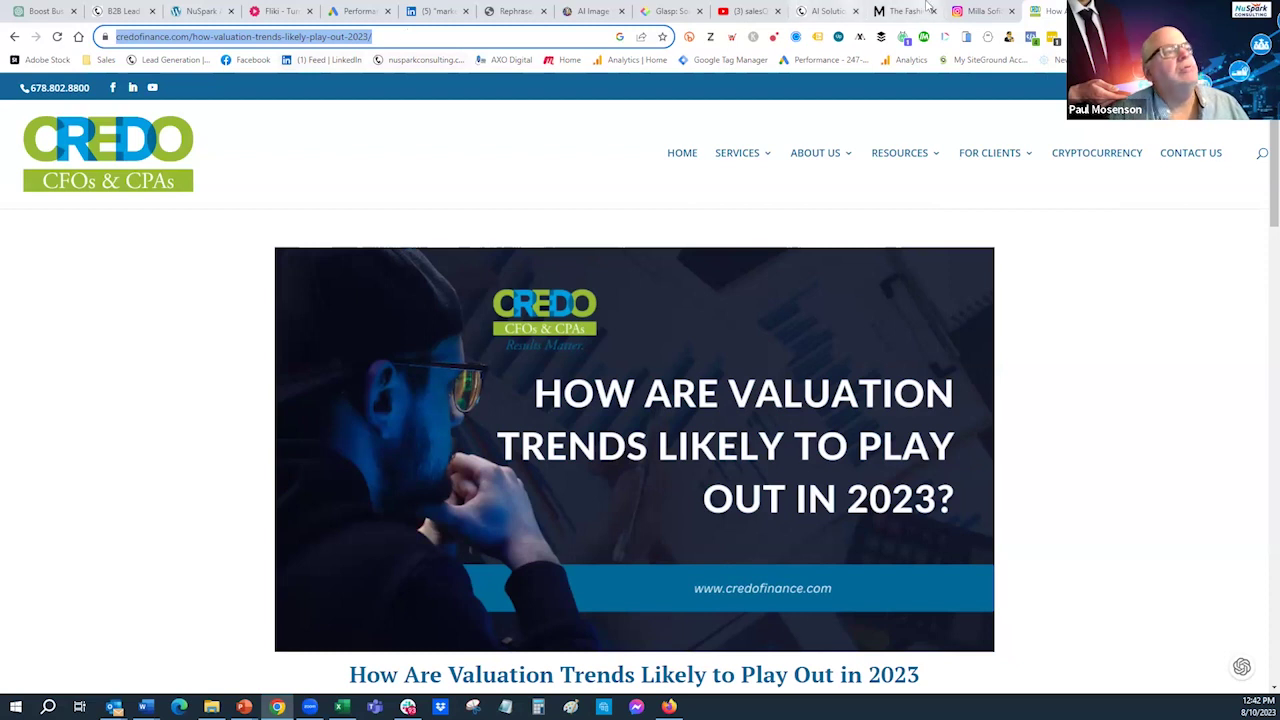
pyautogui.click(45, 11)
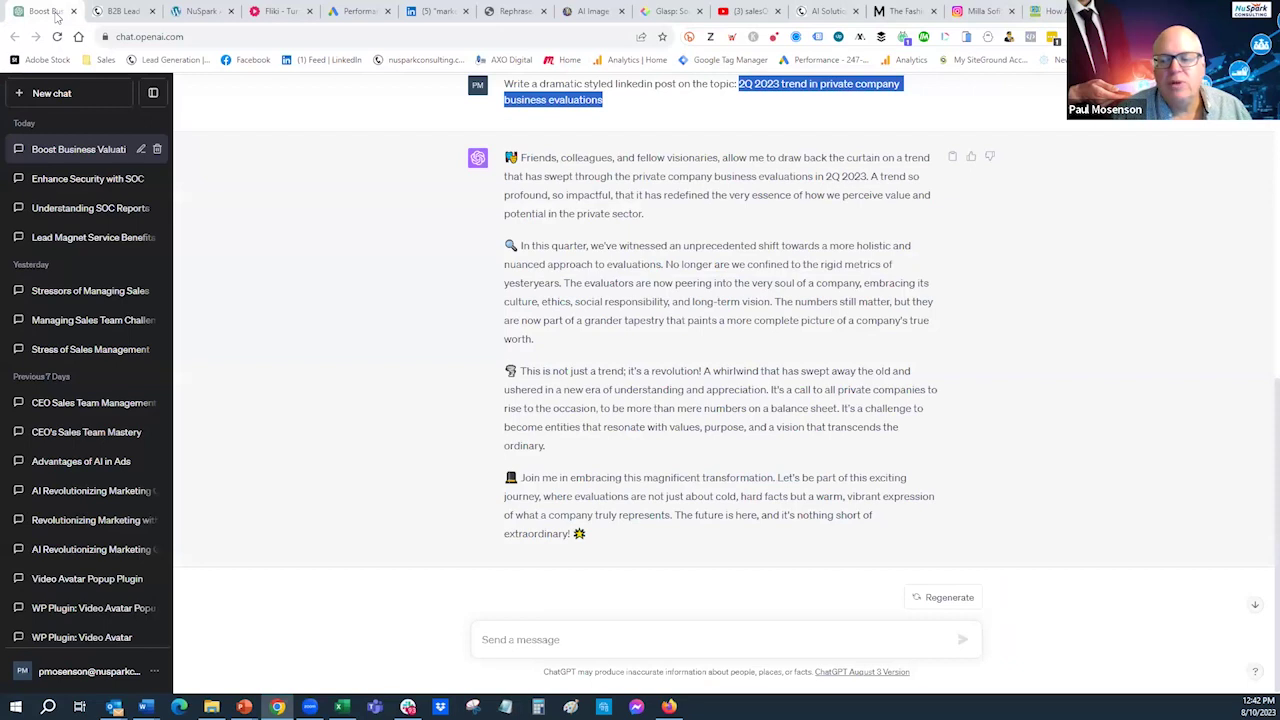
pyautogui.click(55, 92)
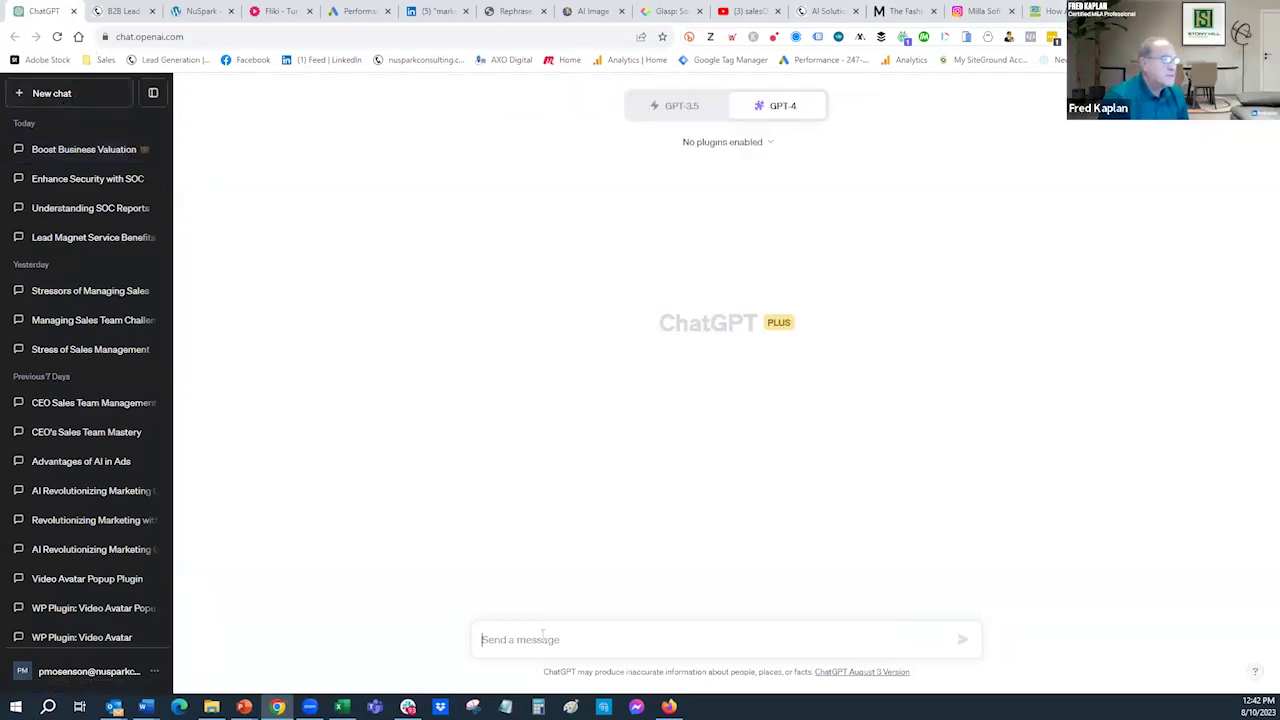
# Send the prompt "Rewrite:" followed by the copied link credofinance.com/how-valuation-trends-likely-play-out-2023/.
pyautogui.write('Re')
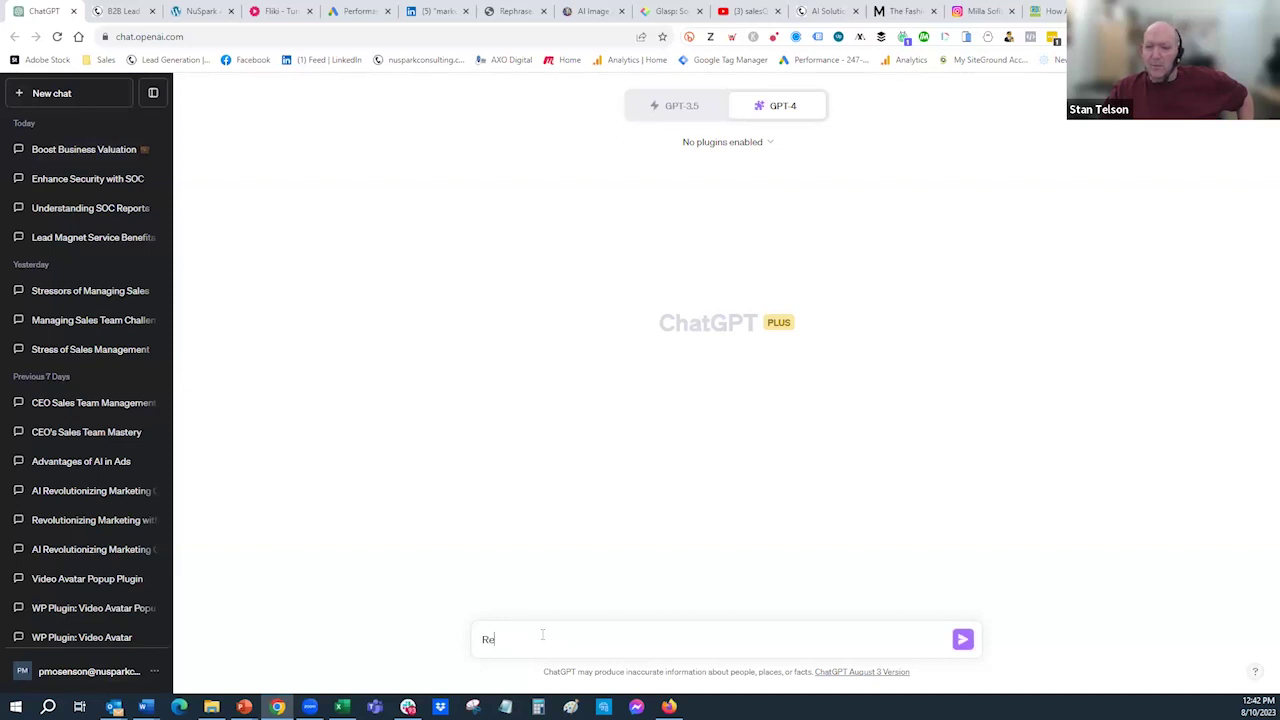
pyautogui.click(751, 146)
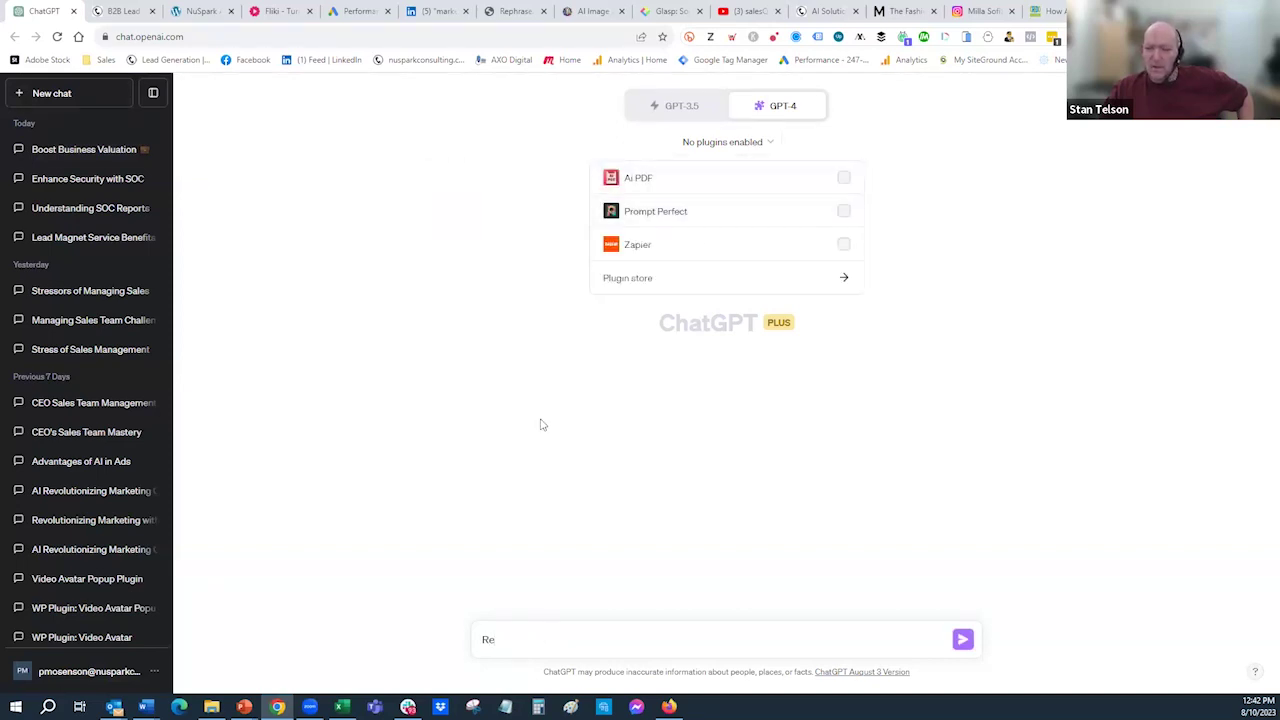
pyautogui.click(500, 638)
pyautogui.write('write:')
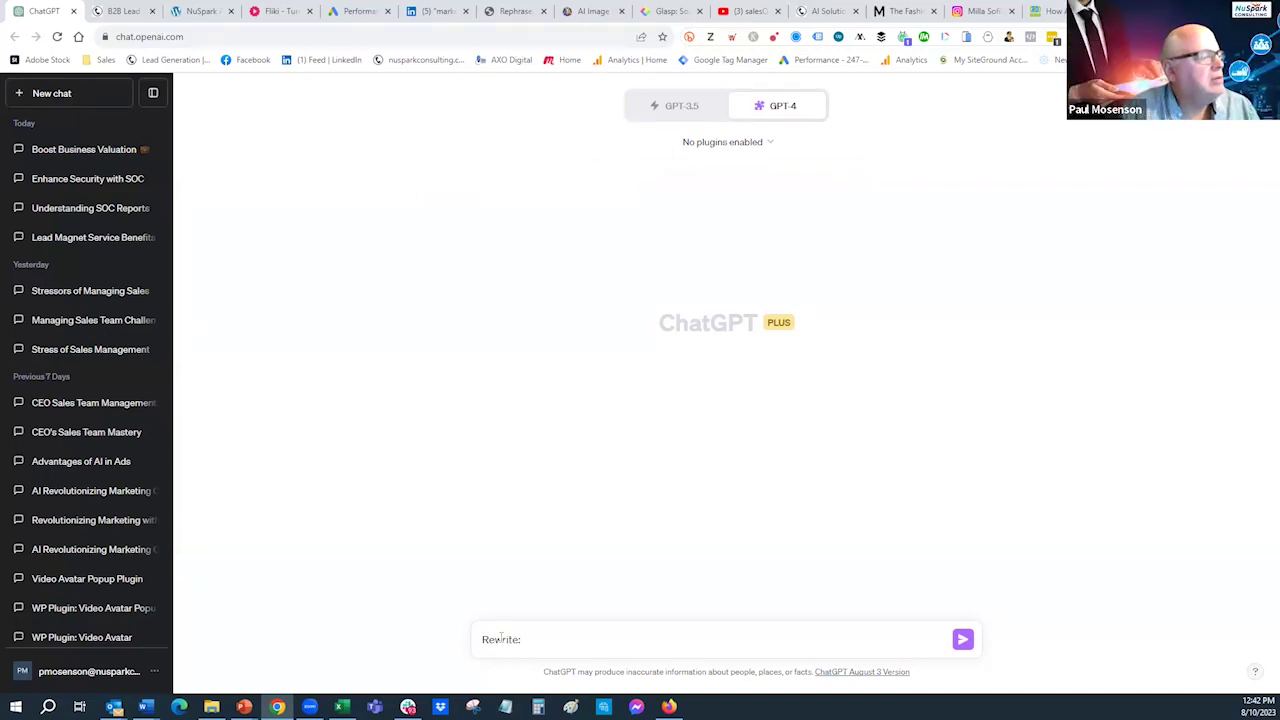
pyautogui.hotkey('ctrl', 'v')
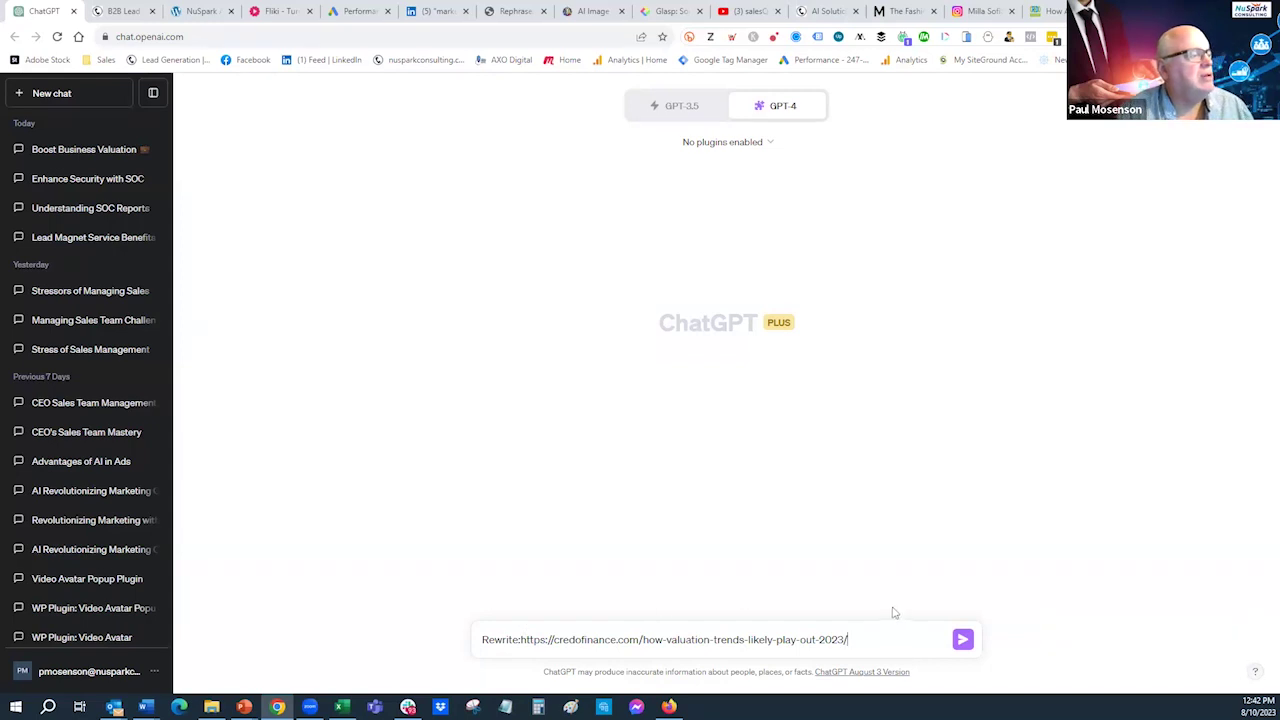
pyautogui.click(962, 641)
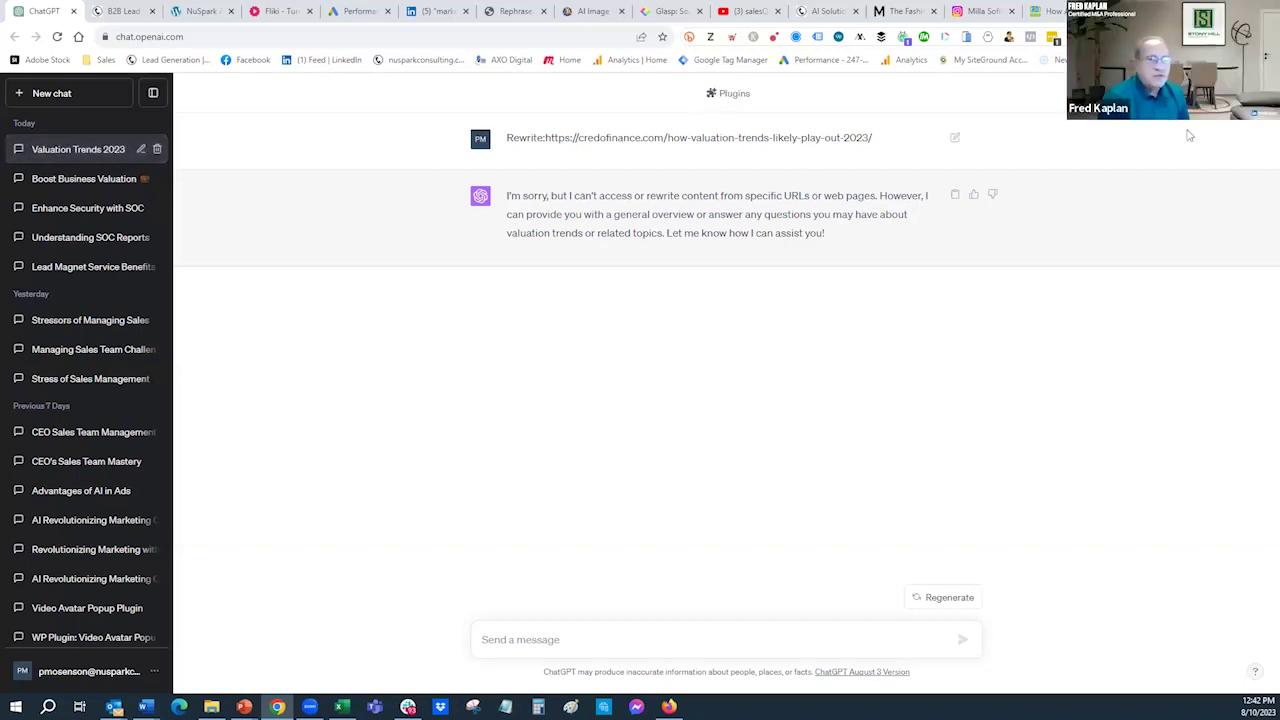
# Return to the Credo article and select its full text from the title through the closing paragraph.
pyautogui.click(1056, 14)
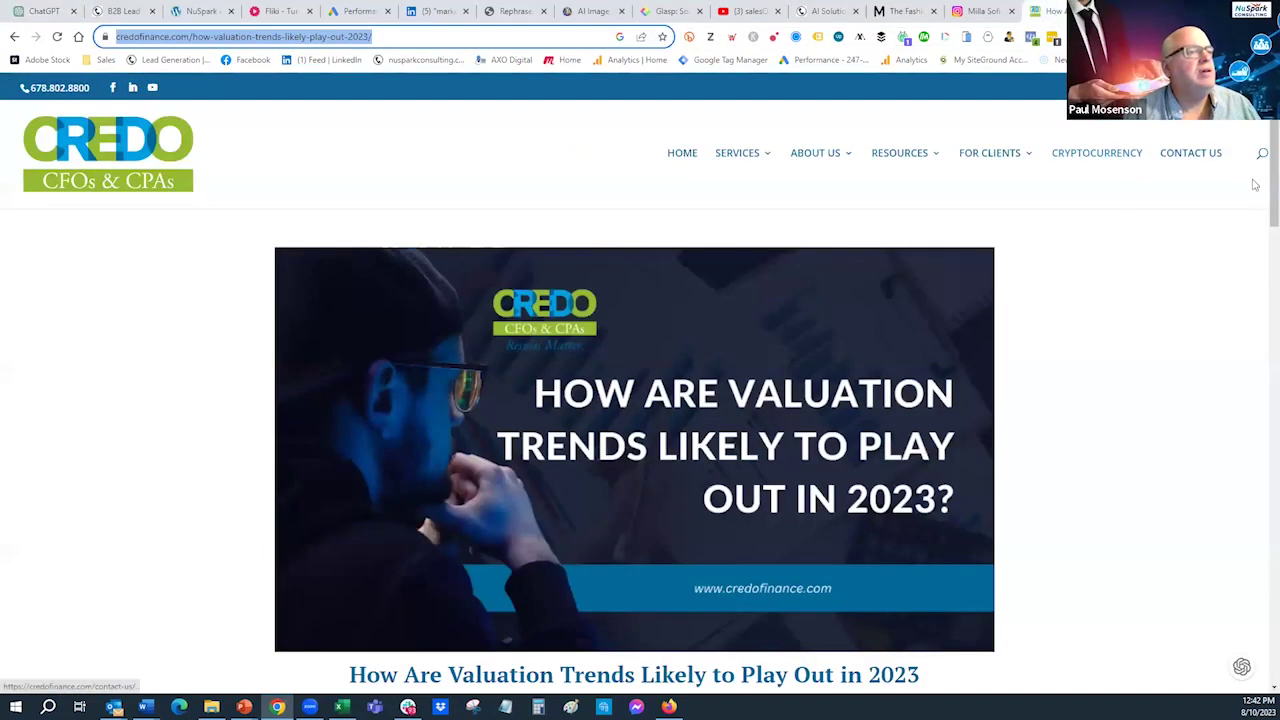
pyautogui.scroll(-3, 1262, 195)
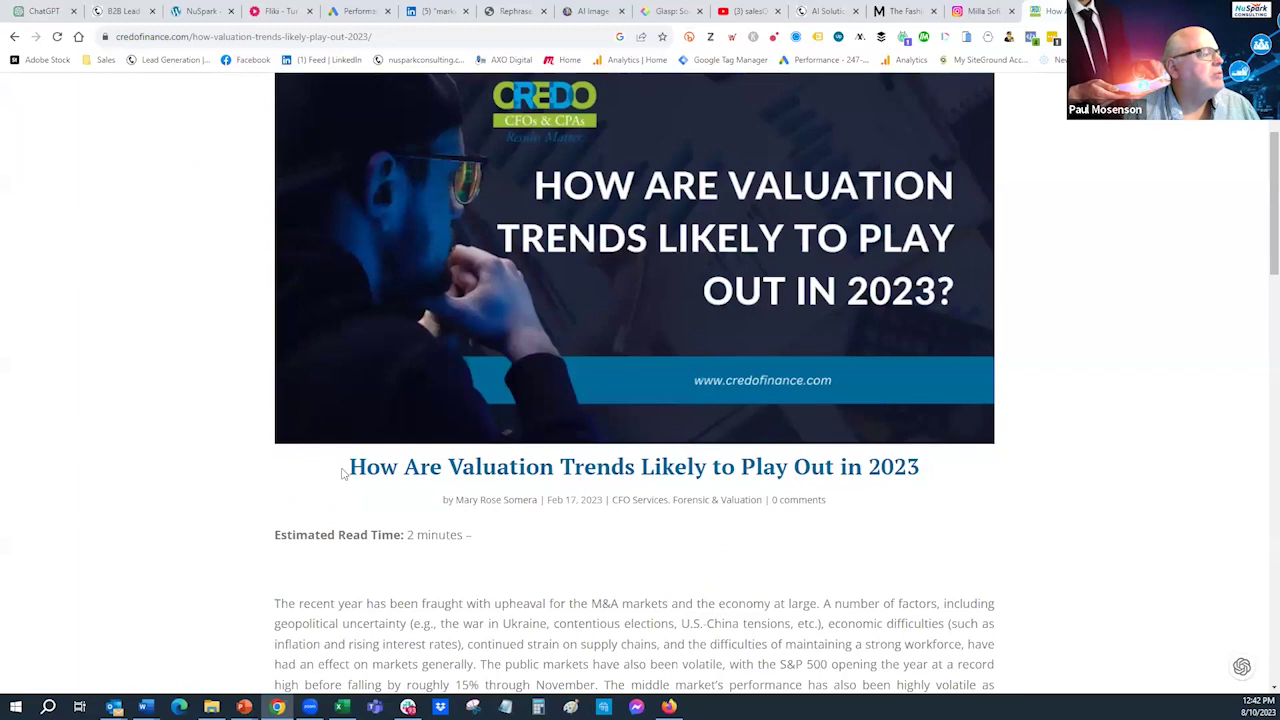
pyautogui.moveTo(349, 466); pyautogui.dragTo(765, 605)
pyautogui.click(640, 690)
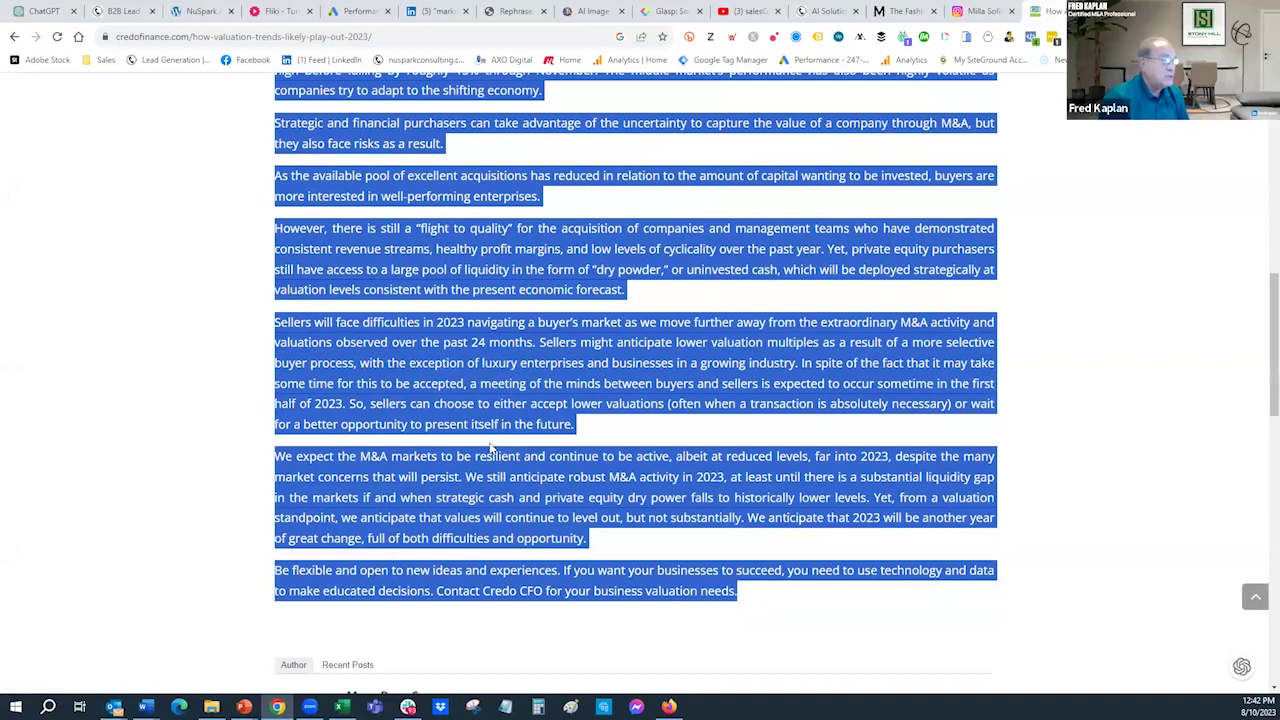
# Go back to ChatGPT, have the article text rewritten and review the rewritten version.
pyautogui.hotkey('ctrl', '1')
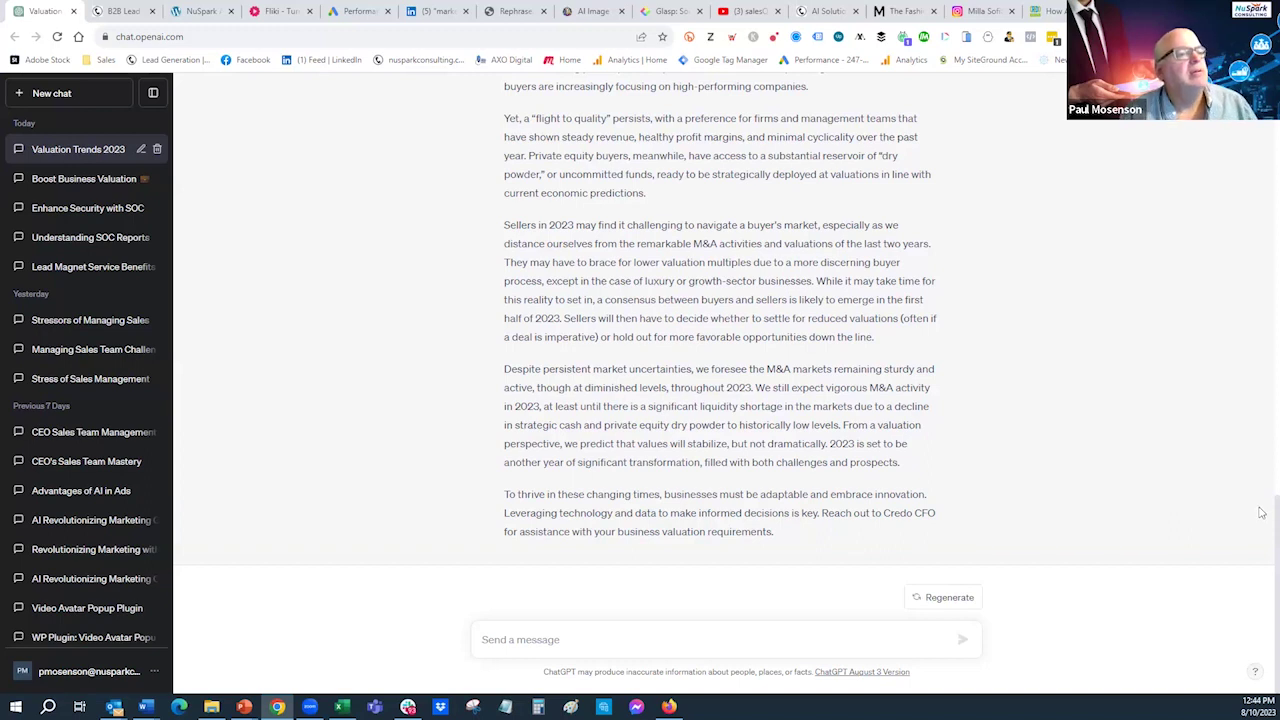
pyautogui.scroll(4, 1255, 460)
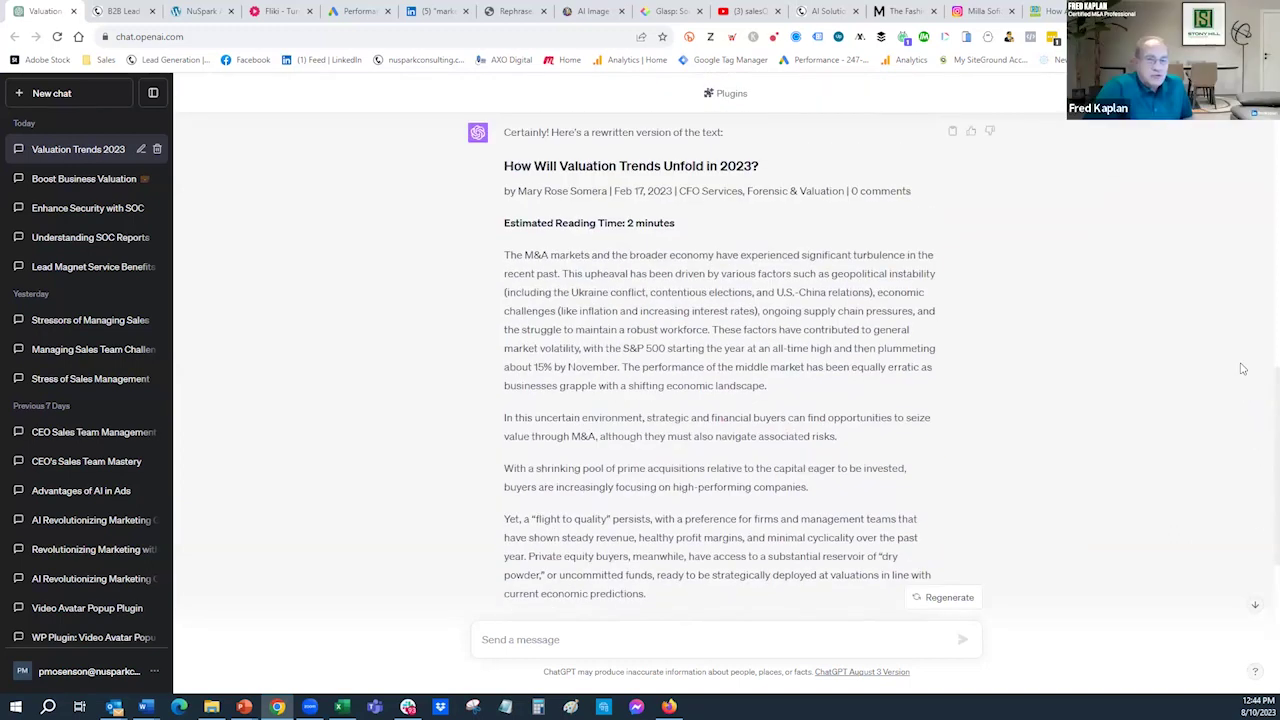
pyautogui.scroll(-5, 1255, 440)
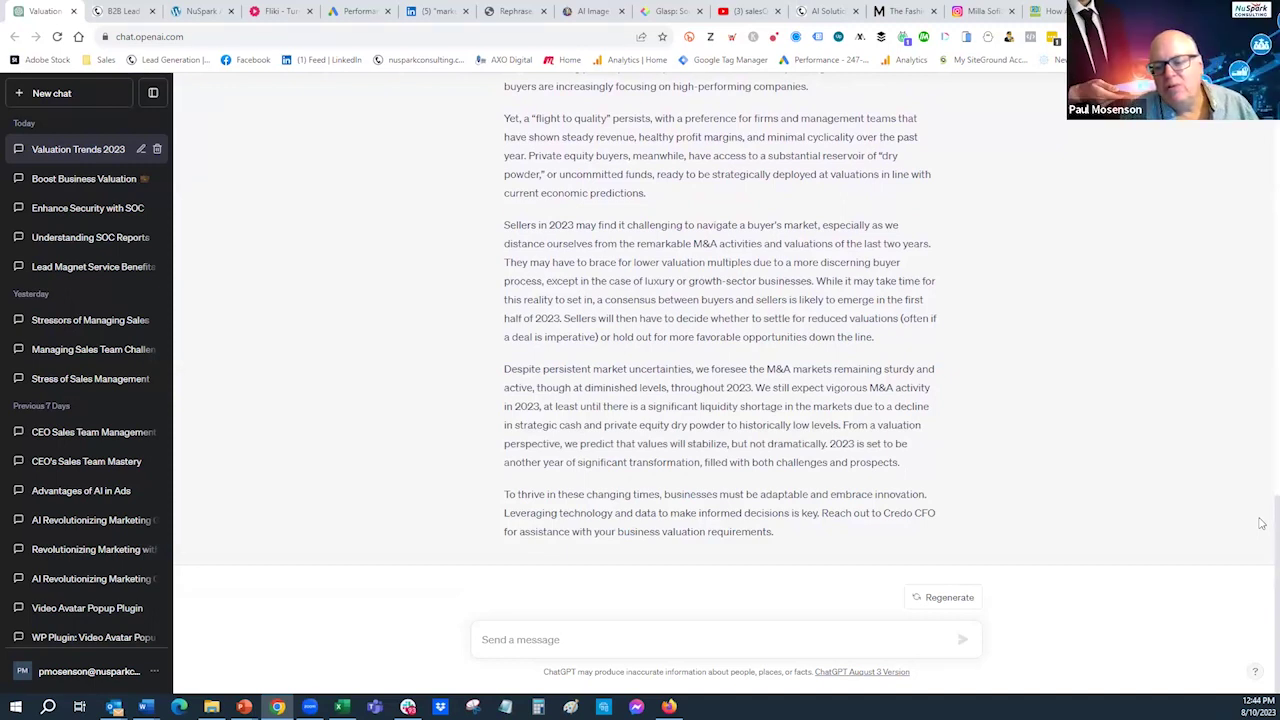
# Open the earlier "WP Plugin: Video Avatar" chat and look through its prompt and the generated plugin code.
pyautogui.click(78, 638)
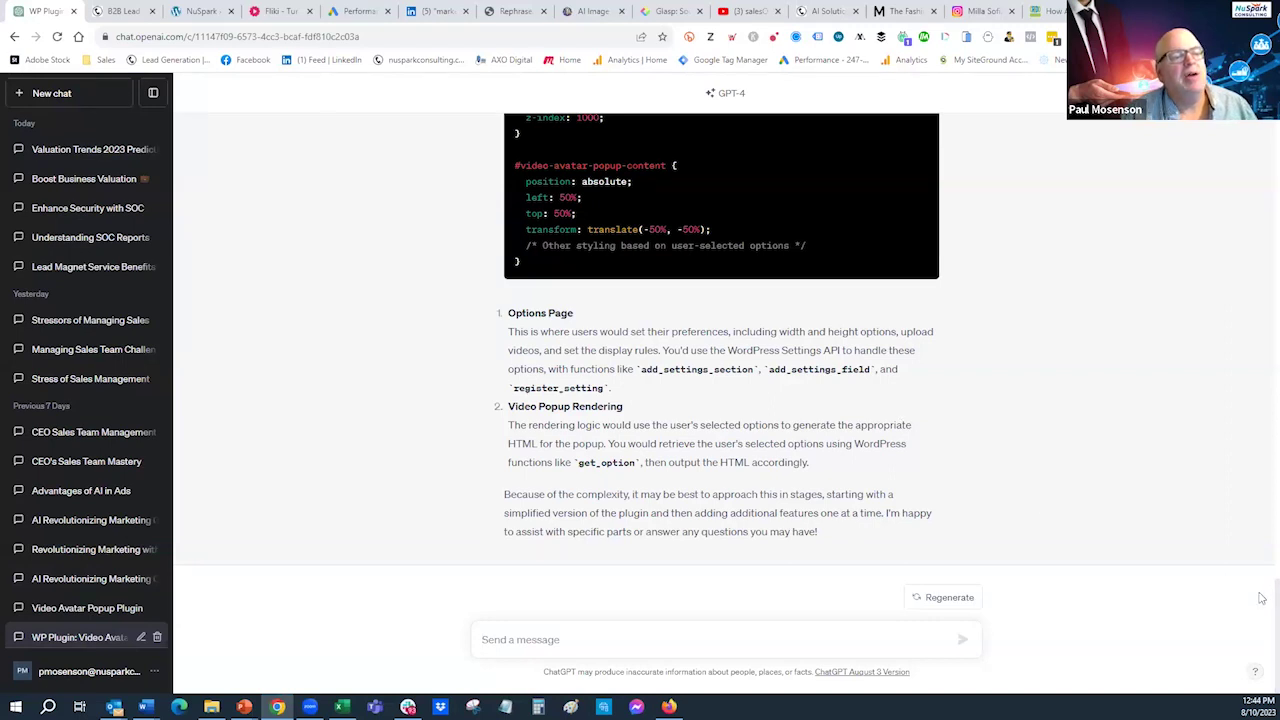
pyautogui.scroll(10, 1261, 598)
pyautogui.scroll(15, 1261, 363)
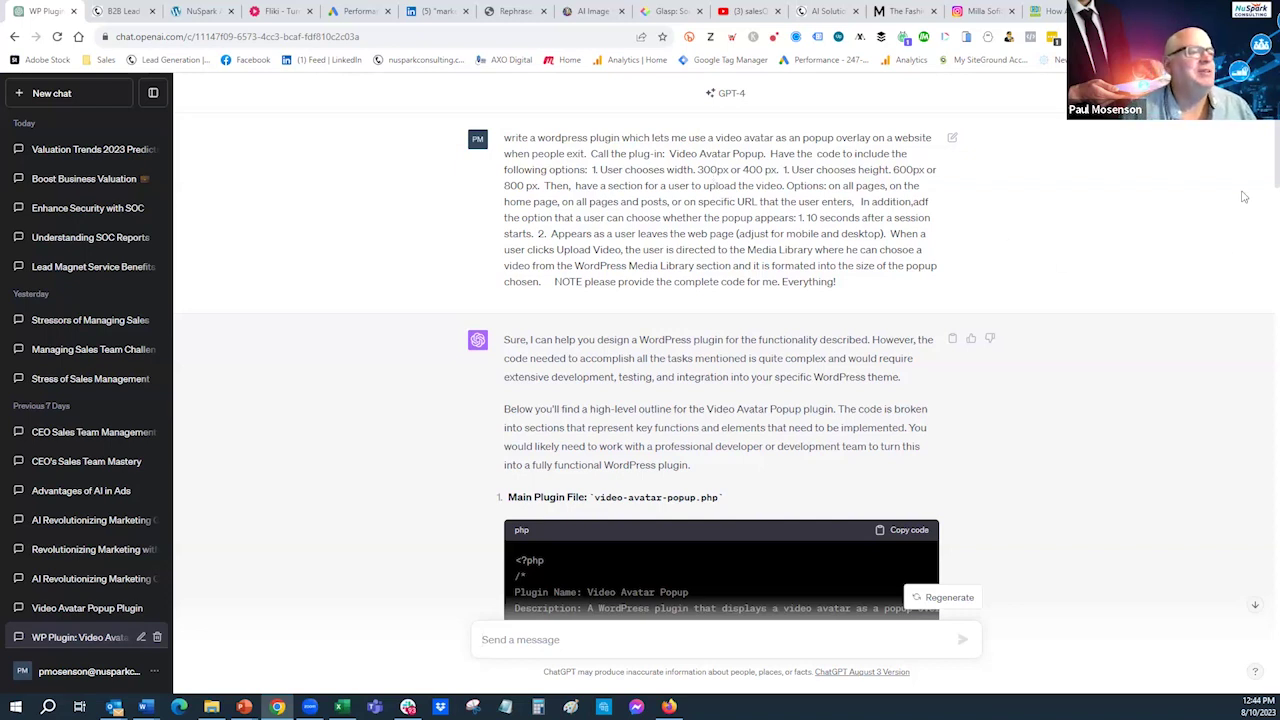
pyautogui.scroll(-3, 1261, 173)
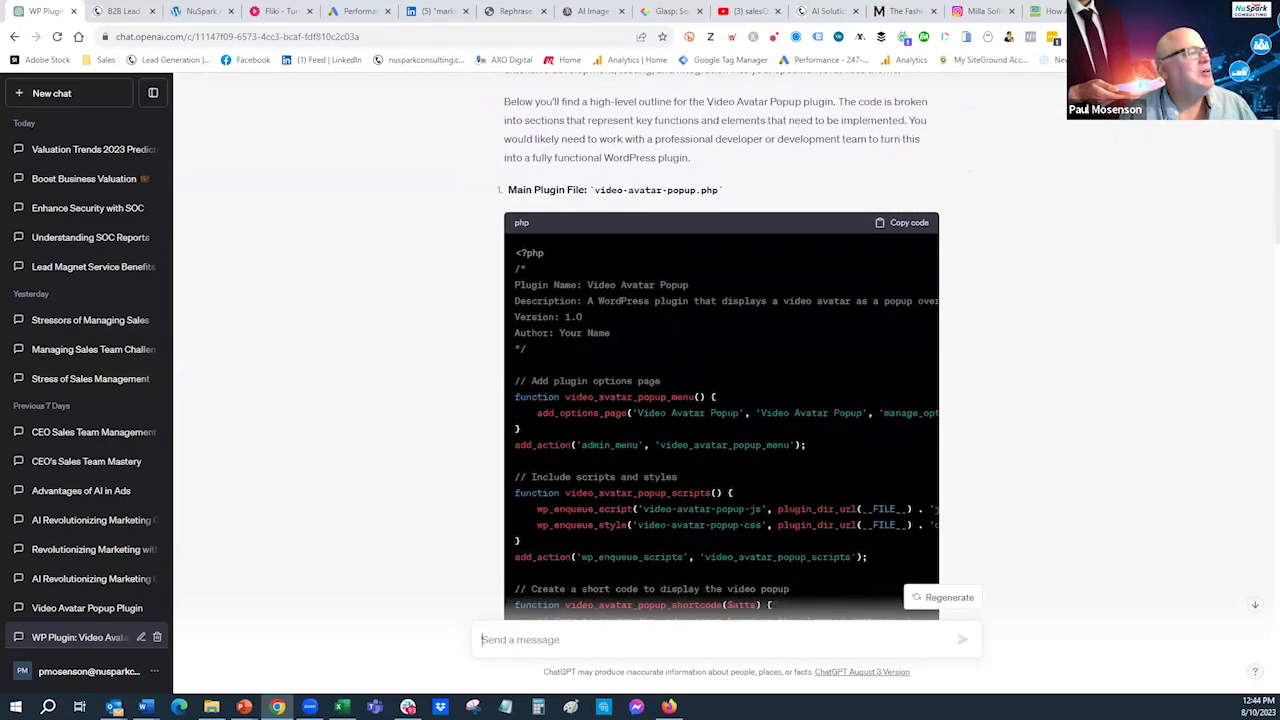
pyautogui.scroll(-3, 722, 350)
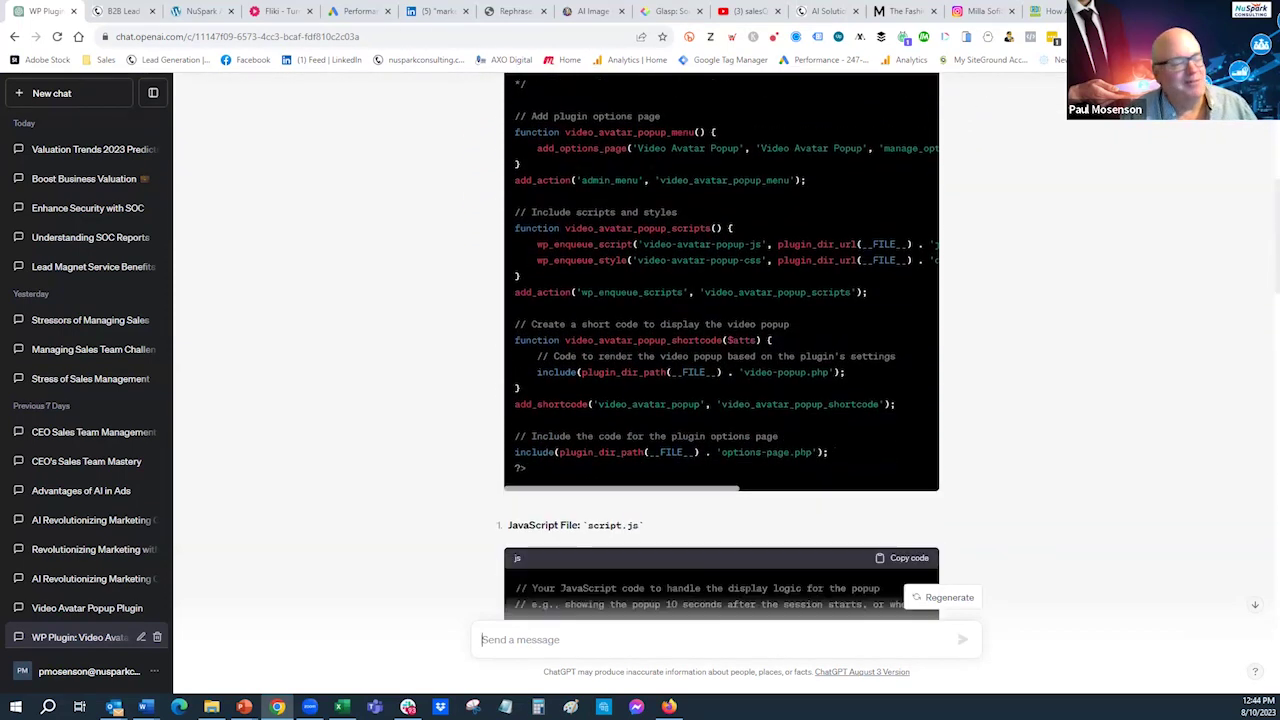
pyautogui.scroll(-20, 722, 350)
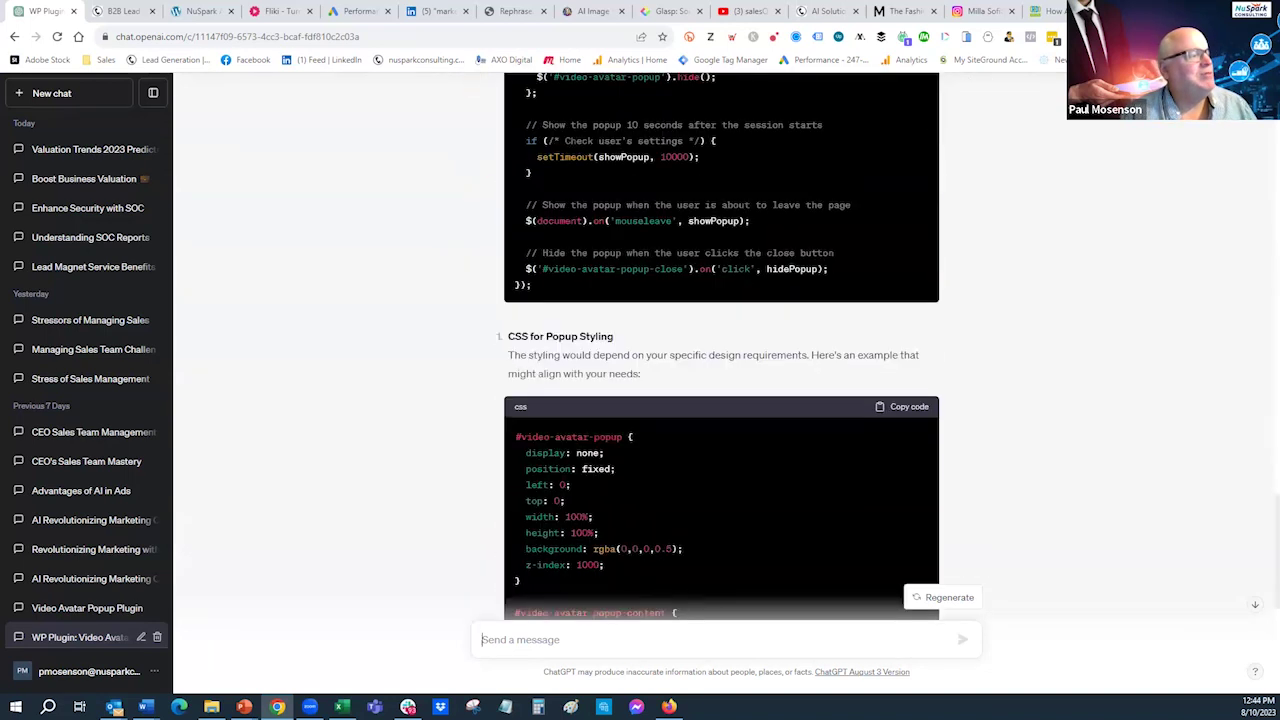
pyautogui.scroll(-5, 722, 345)
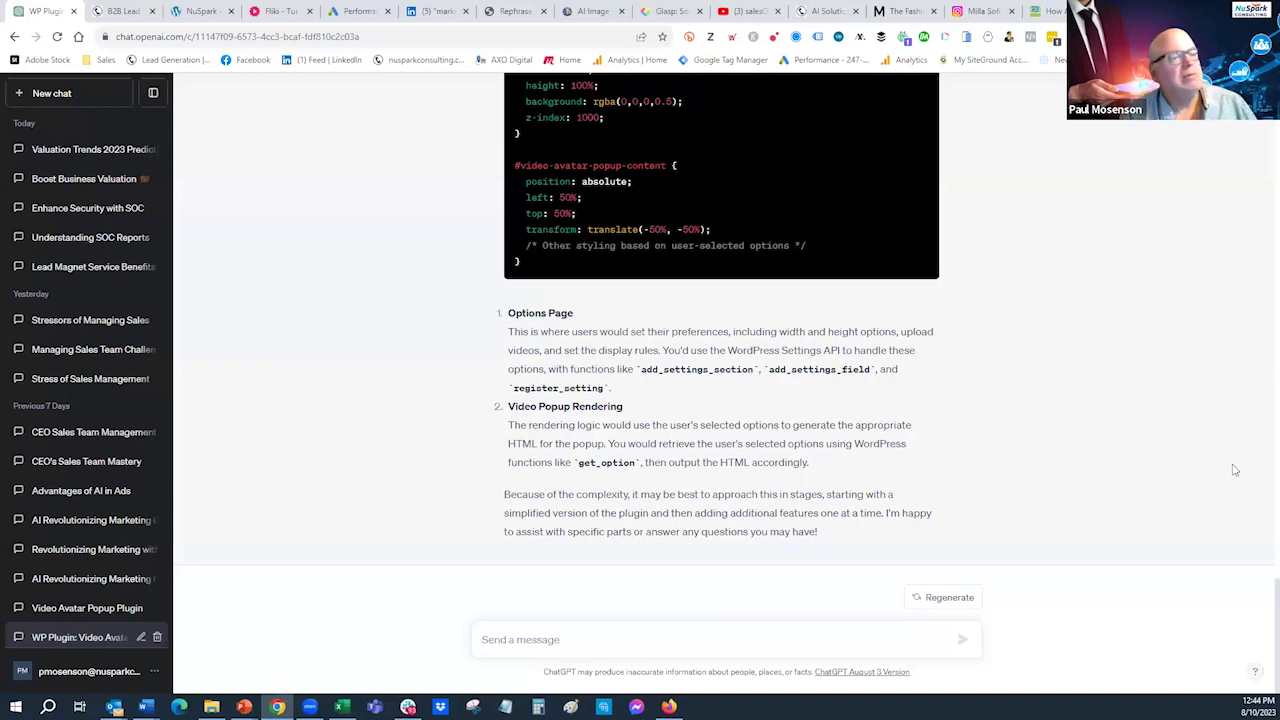
pyautogui.moveTo(1262, 589); pyautogui.dragTo(510, 118)
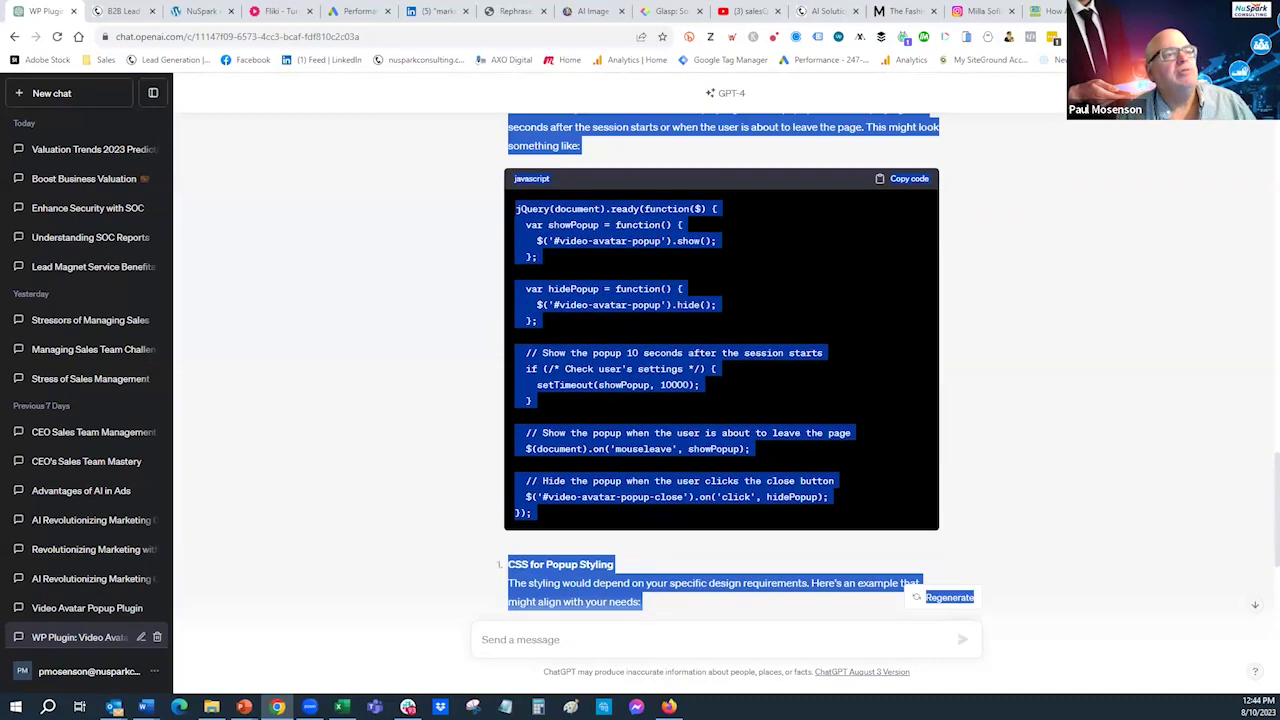
pyautogui.click(1197, 303)
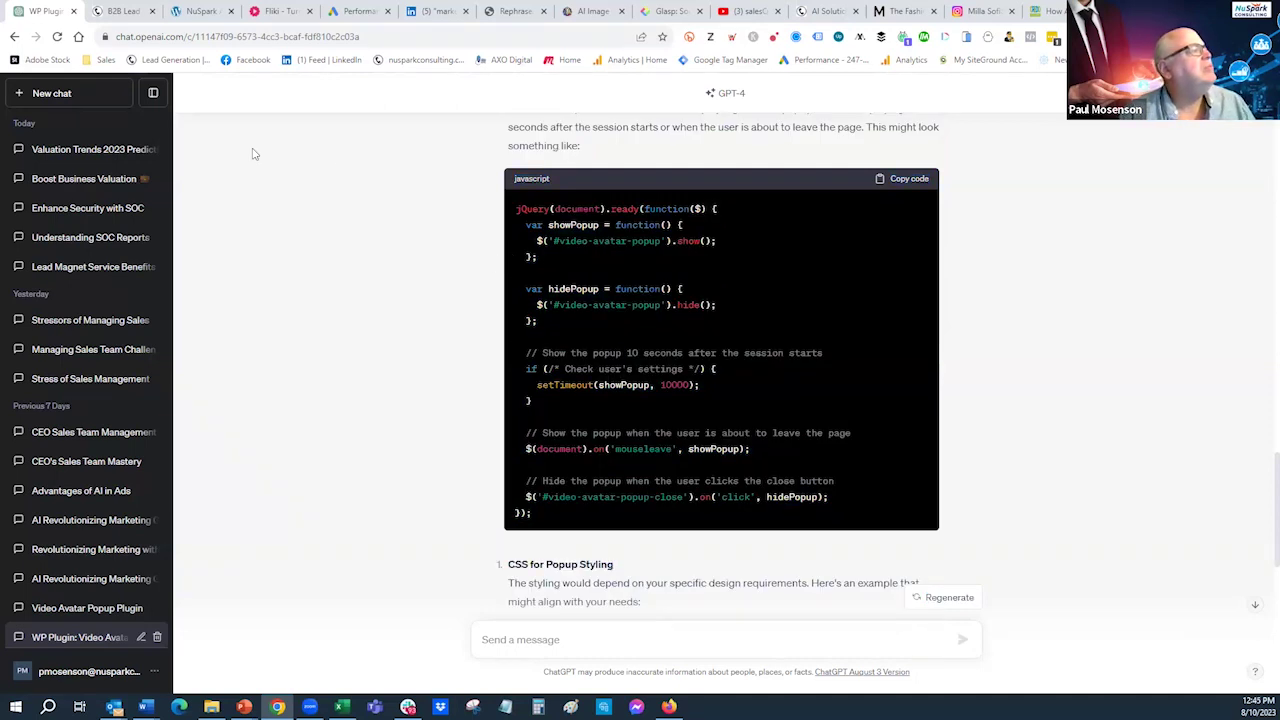
# Switch to the NuSpark AI home page, glance over it and play its intro video.
pyautogui.click(200, 11)
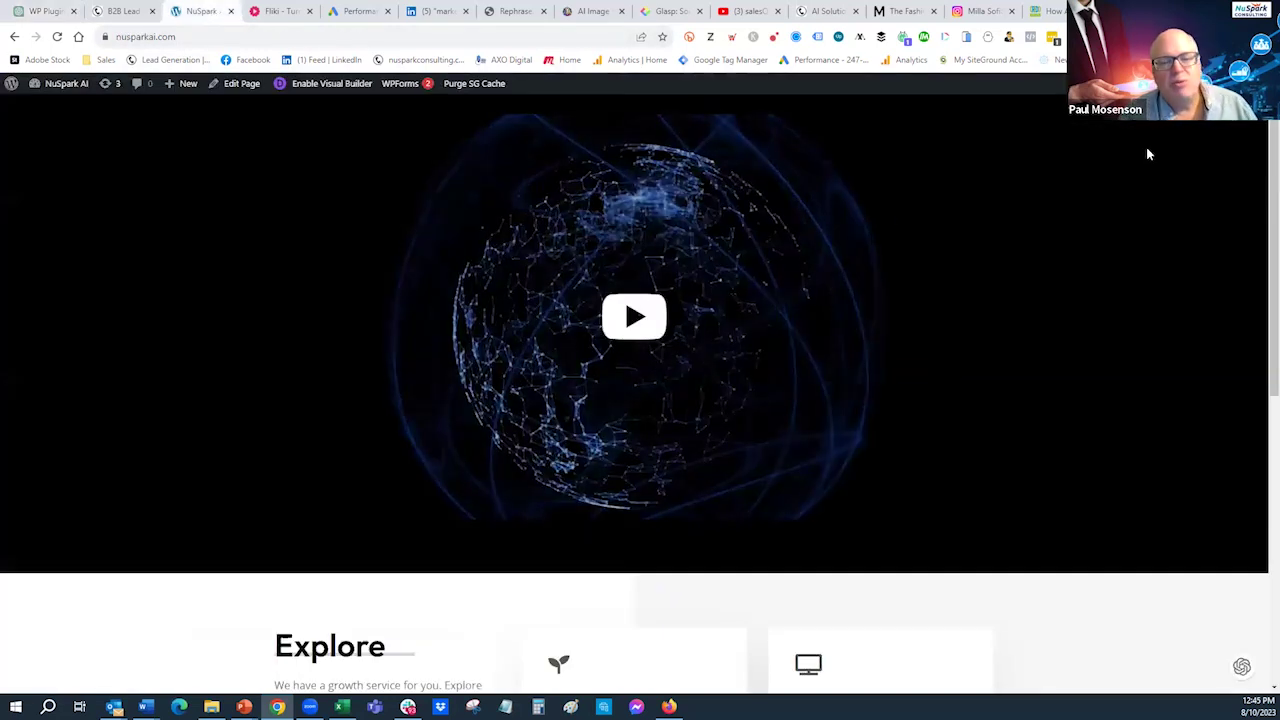
pyautogui.scroll(-3, 1260, 215)
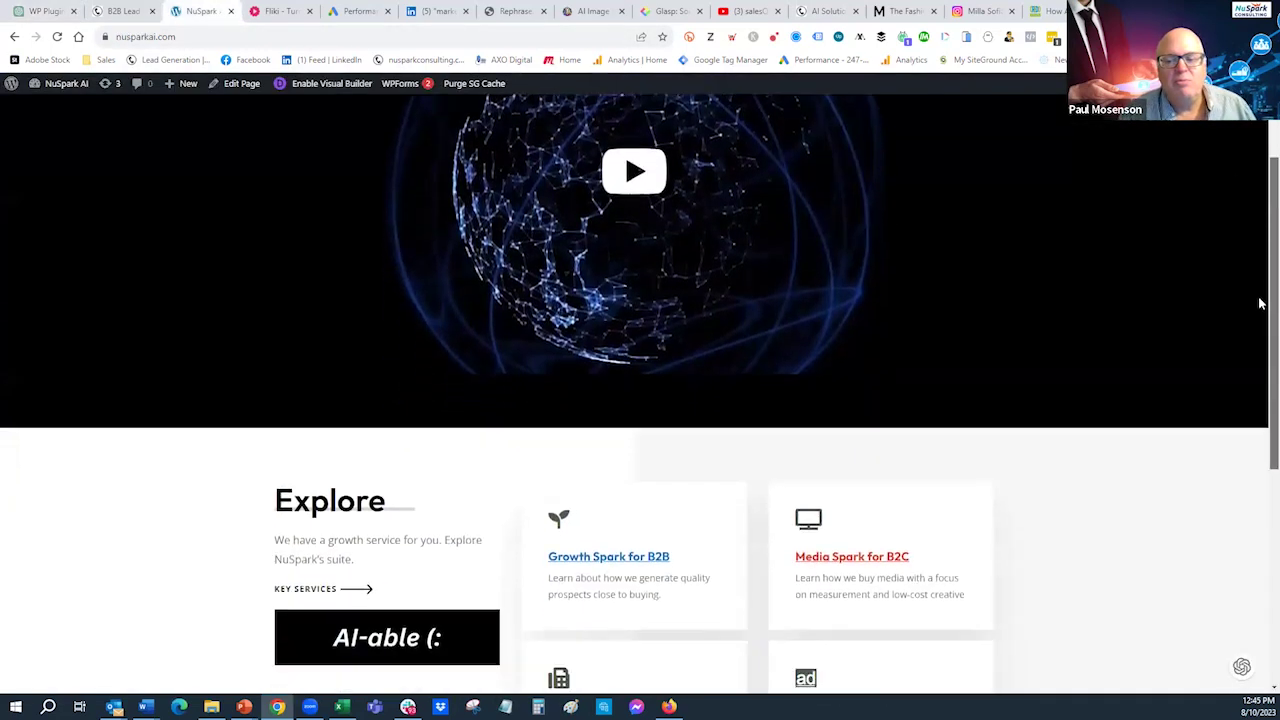
pyautogui.scroll(1, 1257, 300)
pyautogui.scroll(1, 1249, 171)
pyautogui.scroll(-3, 1251, 372)
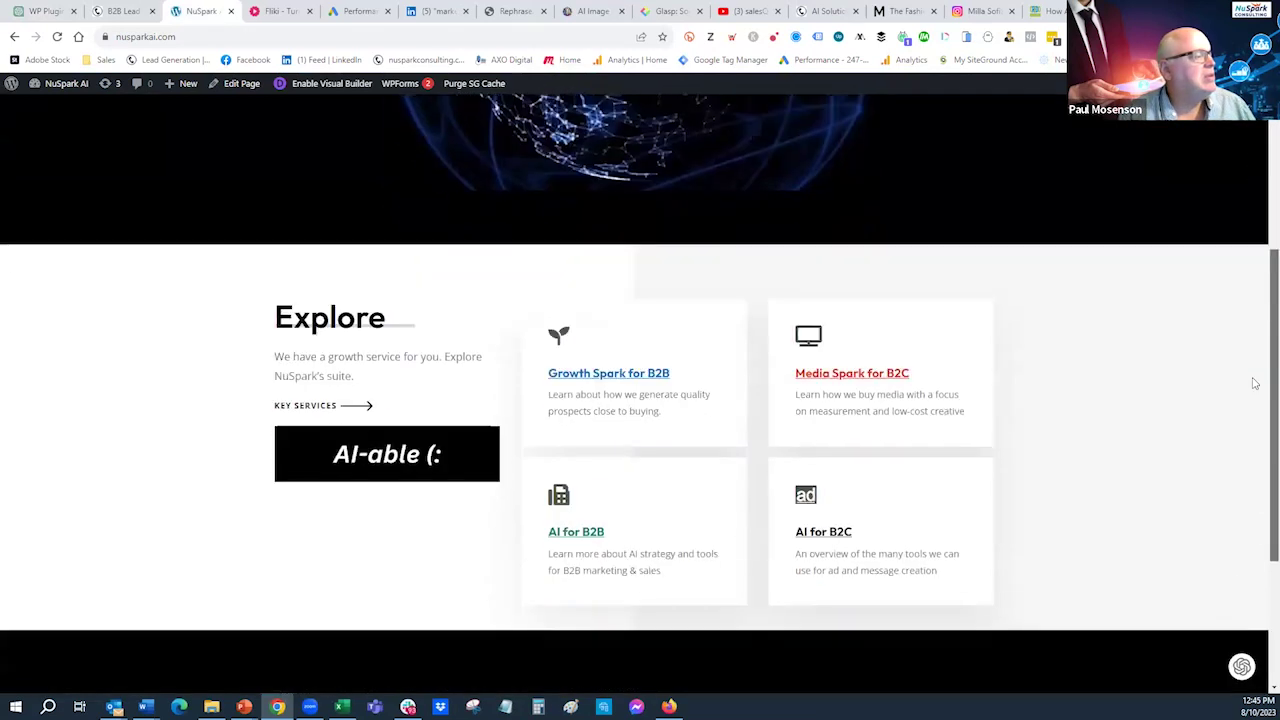
pyautogui.scroll(3, 1255, 377)
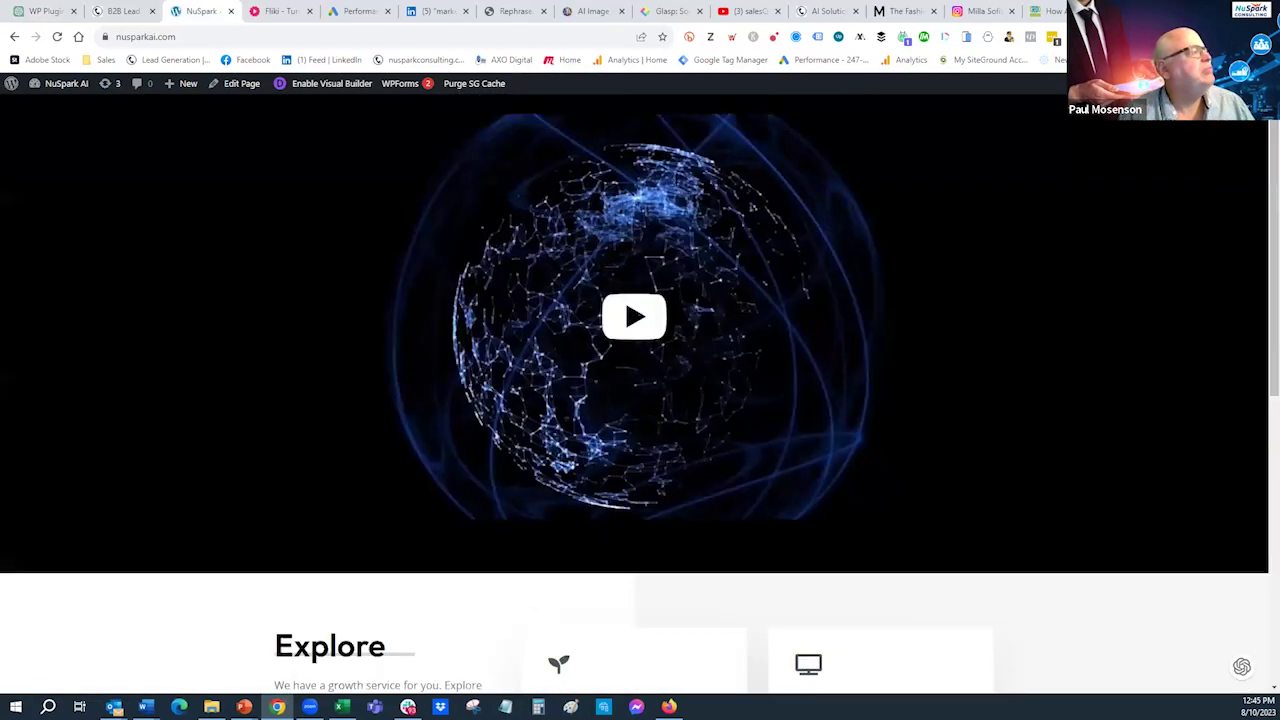
pyautogui.click(648, 325)
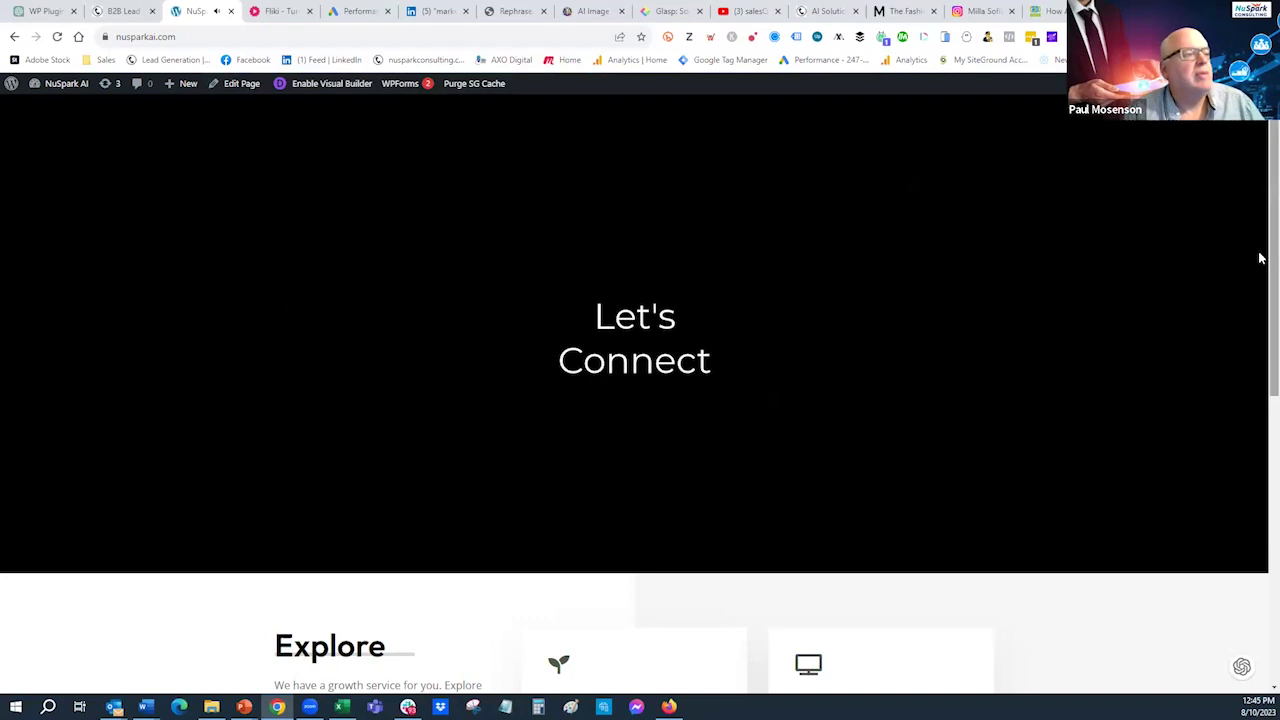
# Look over the Explore section with its service cards below the intro video.
pyautogui.scroll(-3, 1260, 258)
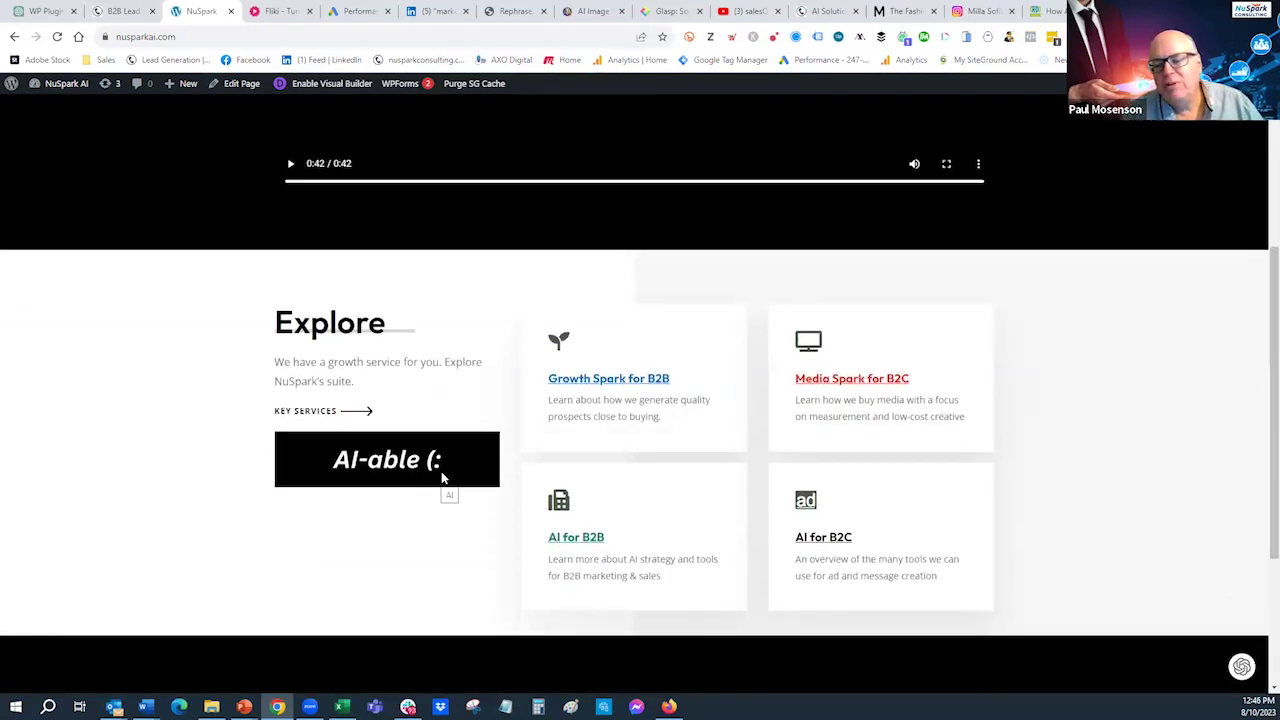
pyautogui.scroll(1, 1257, 201)
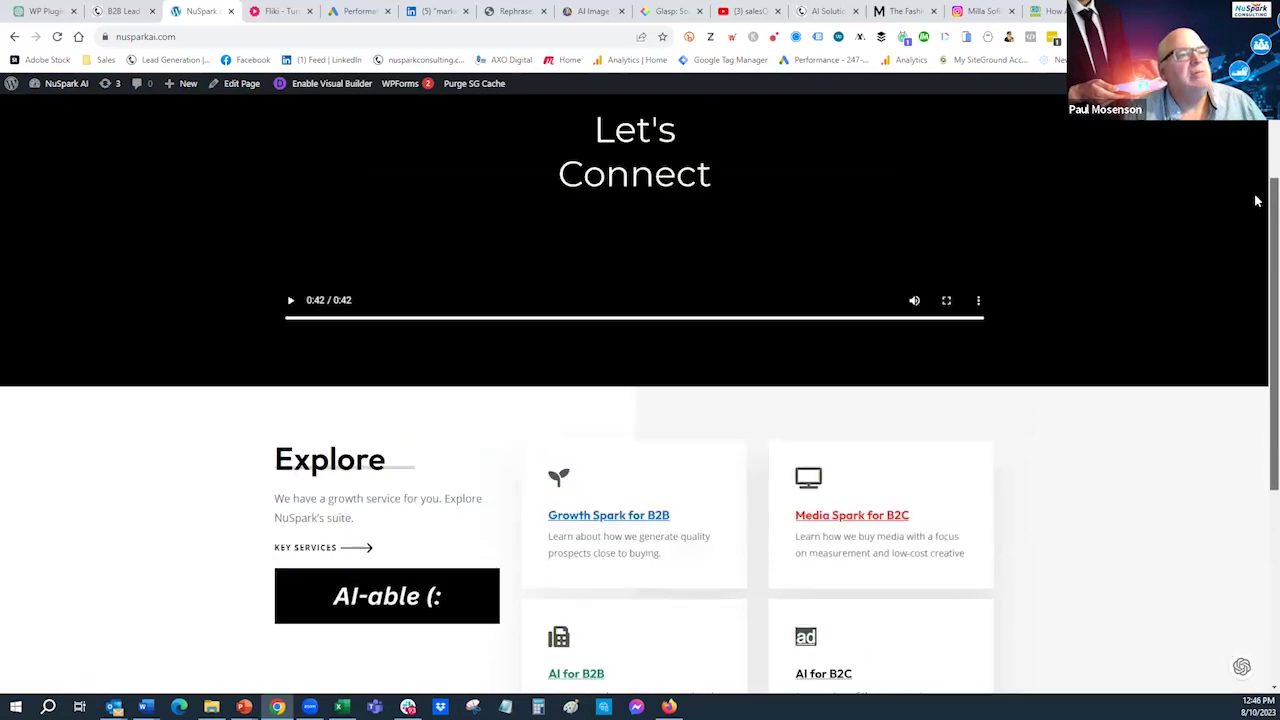
pyautogui.scroll(2, 1257, 201)
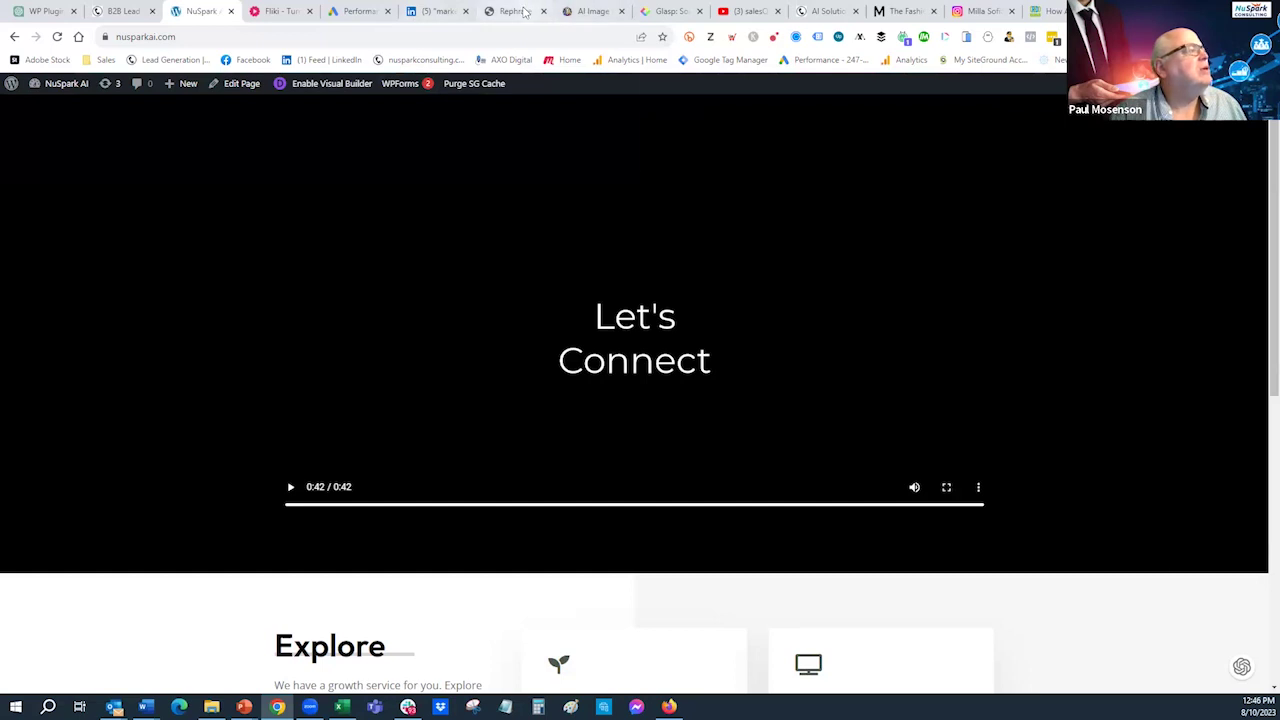
# Switch to Fliki, open the "ai intro" audio file and look through its voiceover scenes.
pyautogui.click(283, 11)
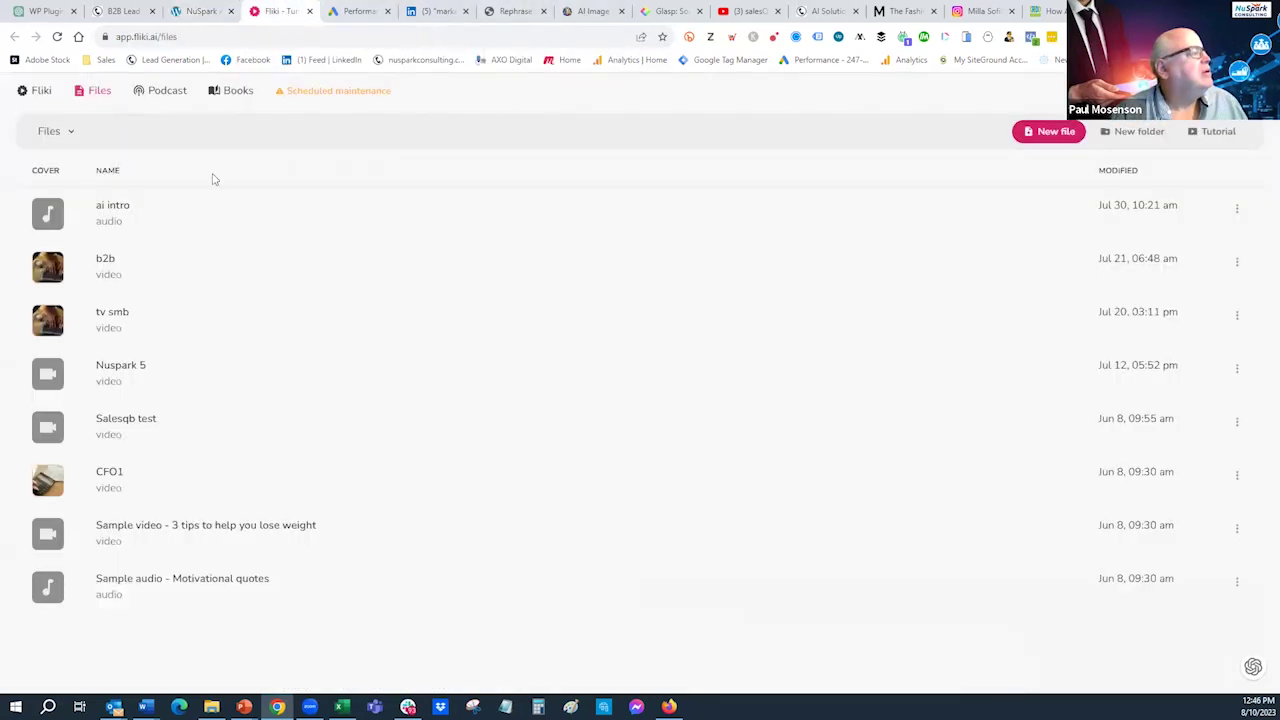
pyautogui.click(114, 214)
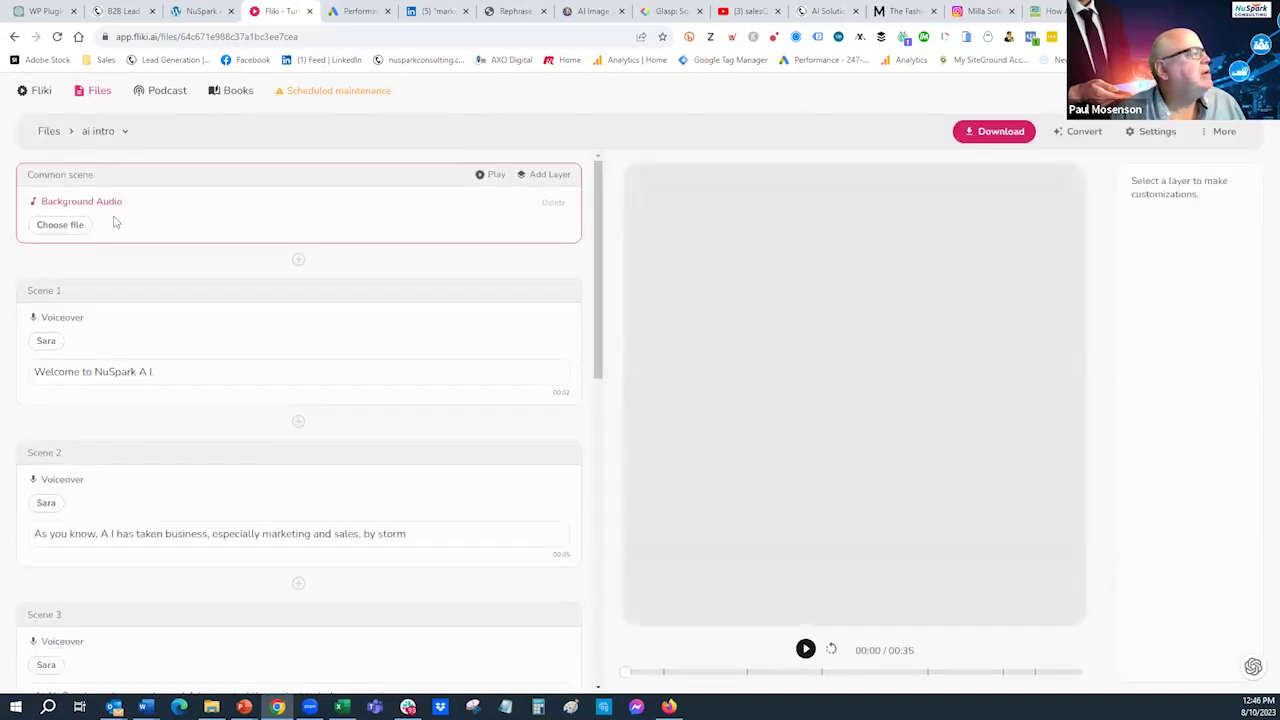
pyautogui.moveTo(597, 305); pyautogui.dragTo(603, 428)
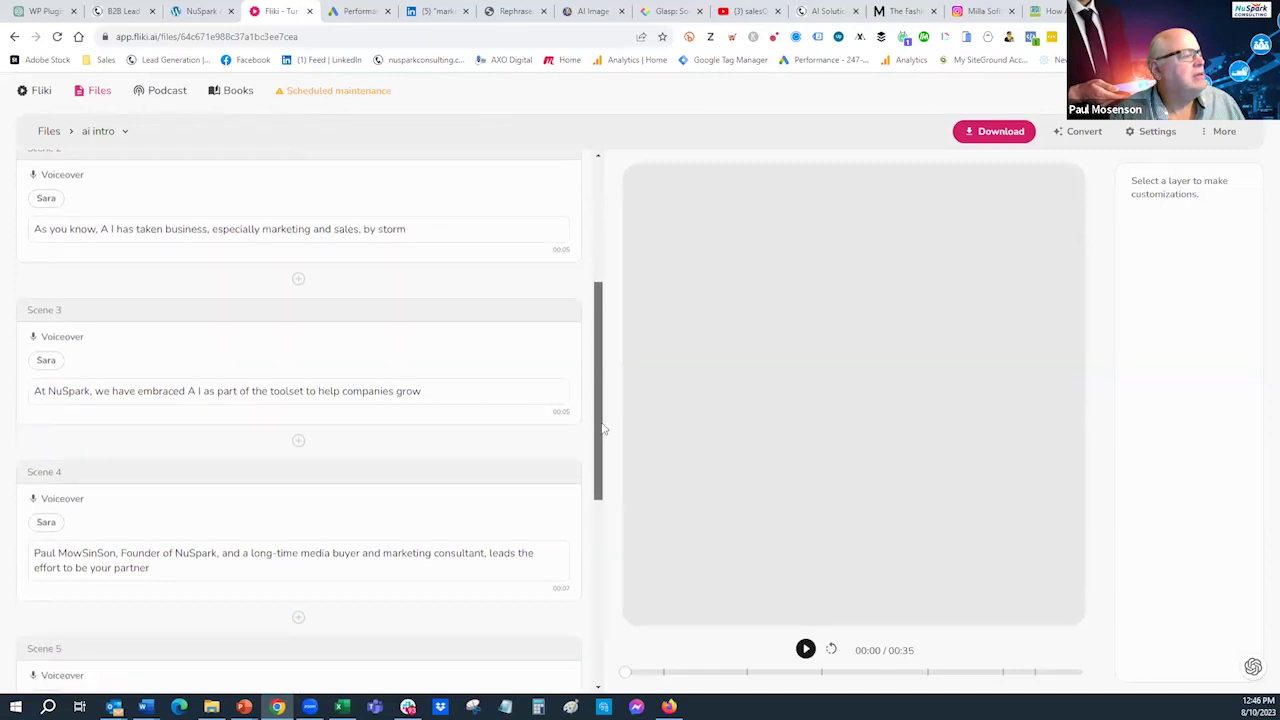
pyautogui.click(297, 423)
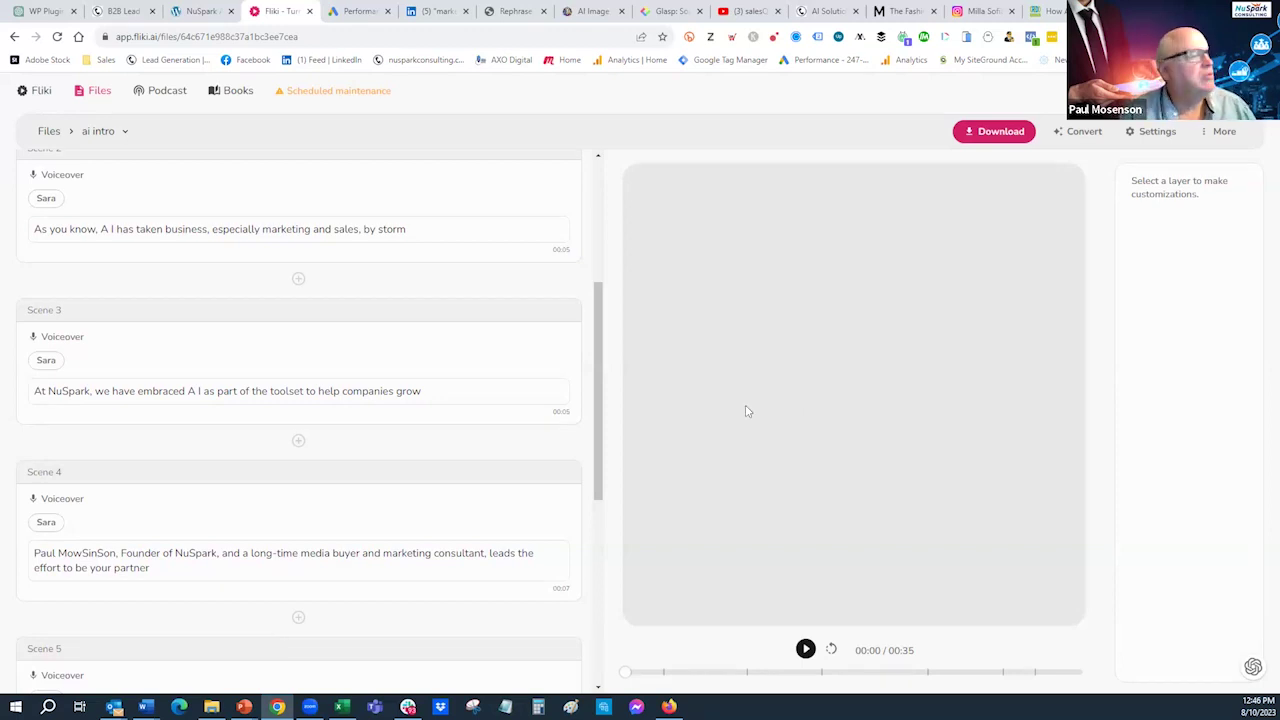
pyautogui.moveTo(598, 422); pyautogui.dragTo(608, 517)
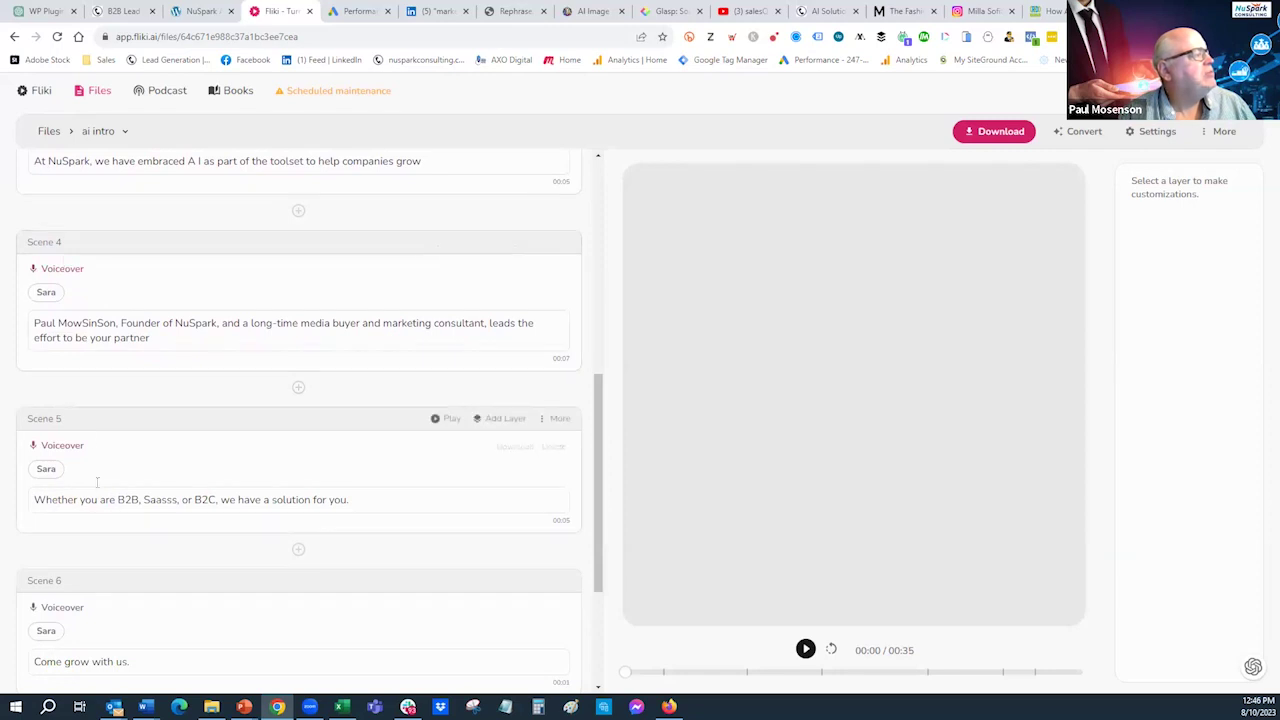
# Look over the voices, voice styles and gender options offered for the Scene 4 voiceover, leaving the voice selection unchanged.
pyautogui.click(46, 292)
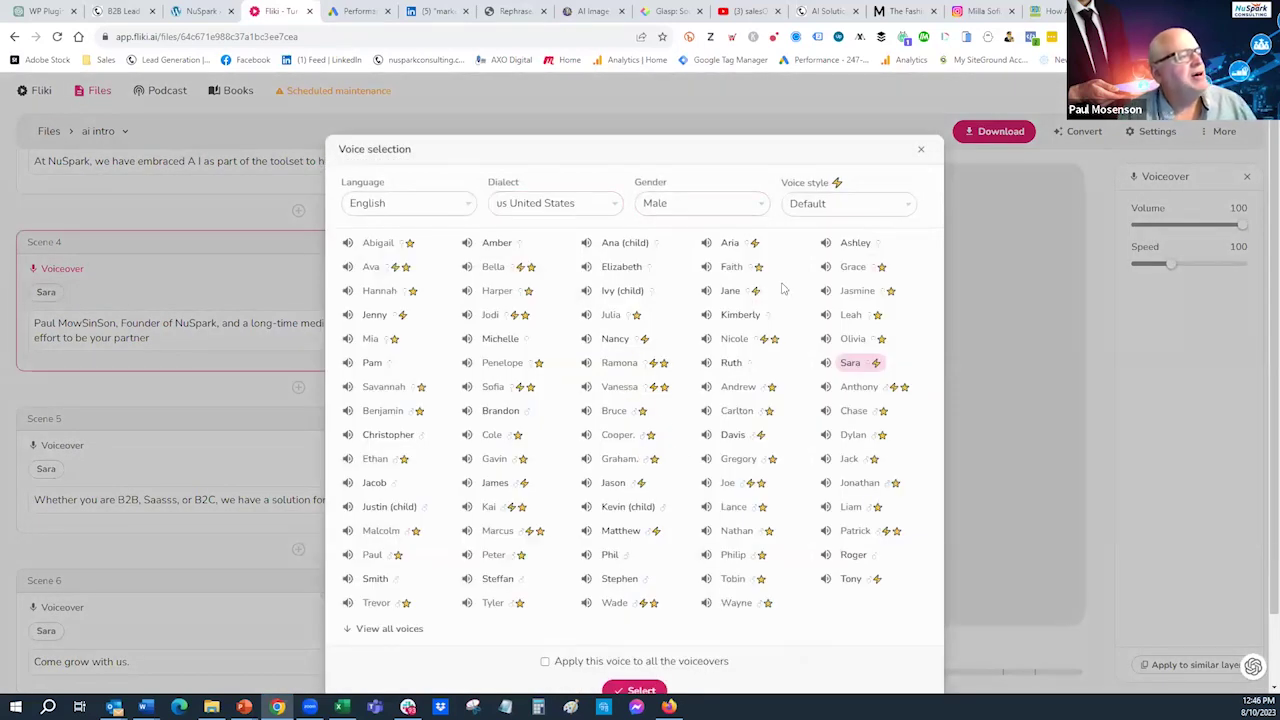
pyautogui.click(794, 209)
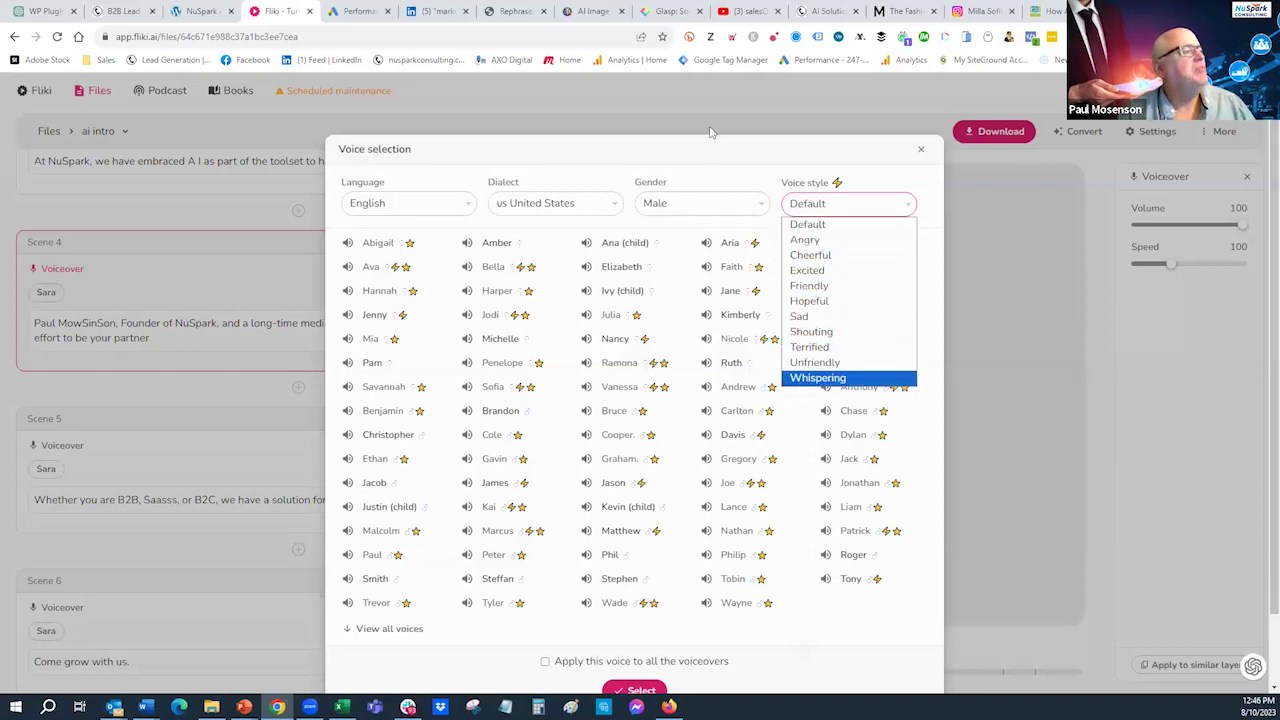
pyautogui.click(688, 207)
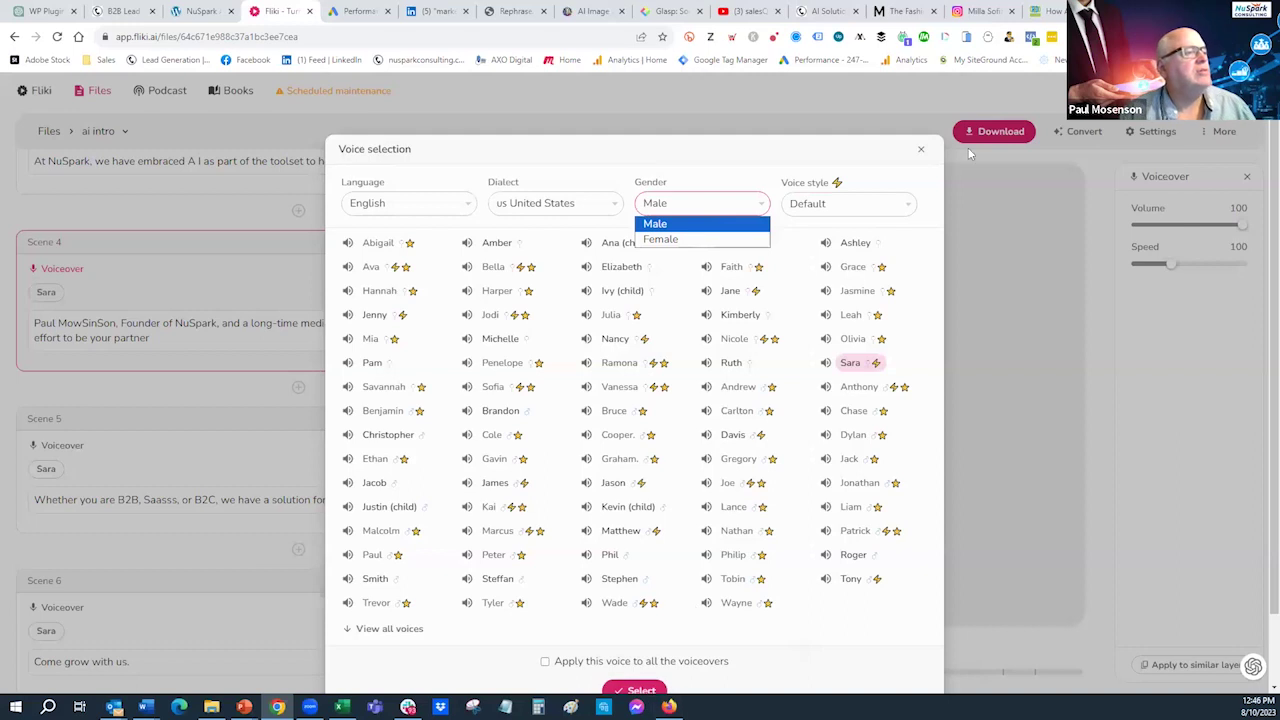
pyautogui.click(924, 152)
pyautogui.click(924, 152)
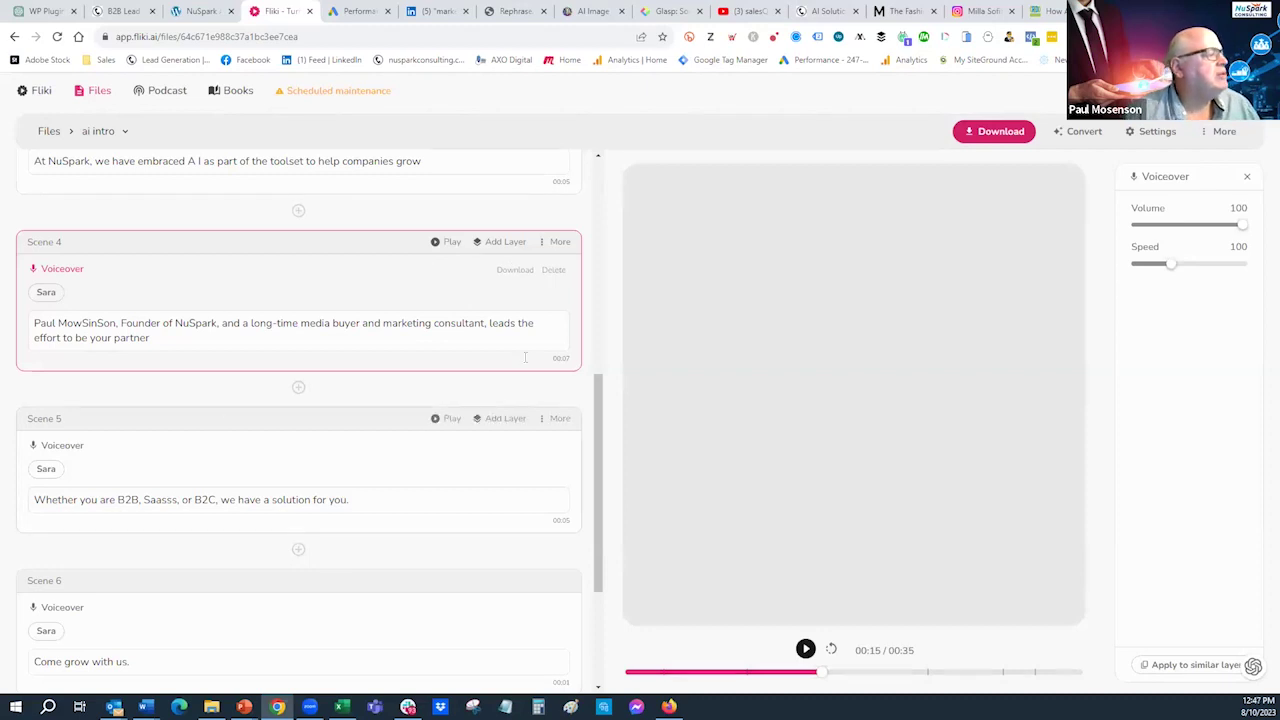
# Look through the scenes of the "ai intro" file and insert an empty voiceover scene after Scene 1.
pyautogui.moveTo(597, 445); pyautogui.dragTo(603, 565)
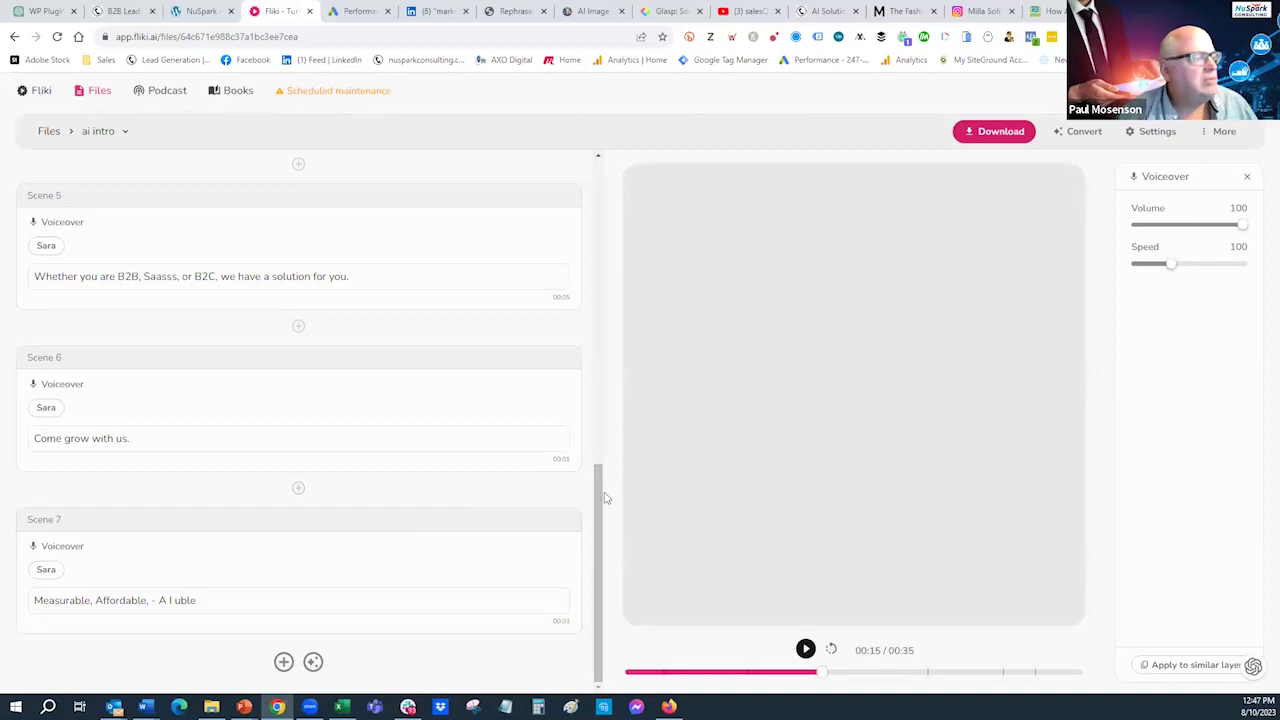
pyautogui.moveTo(603, 498); pyautogui.dragTo(604, 181)
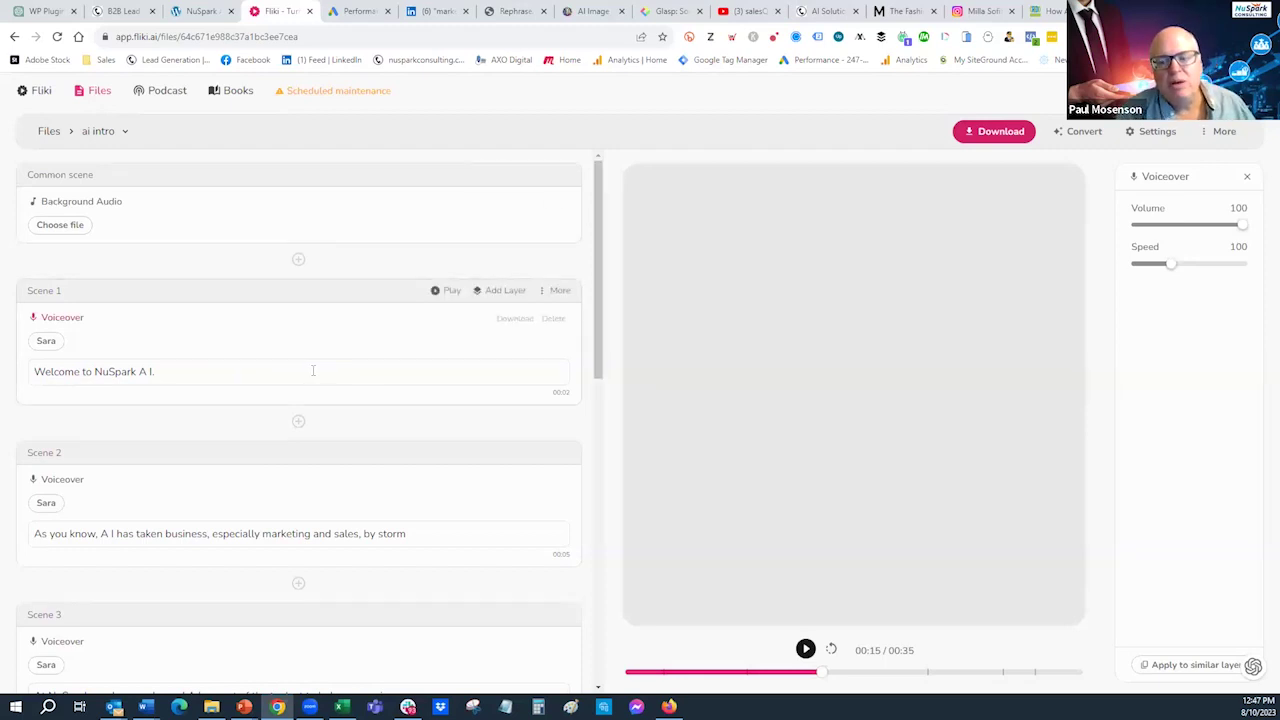
pyautogui.click(298, 422)
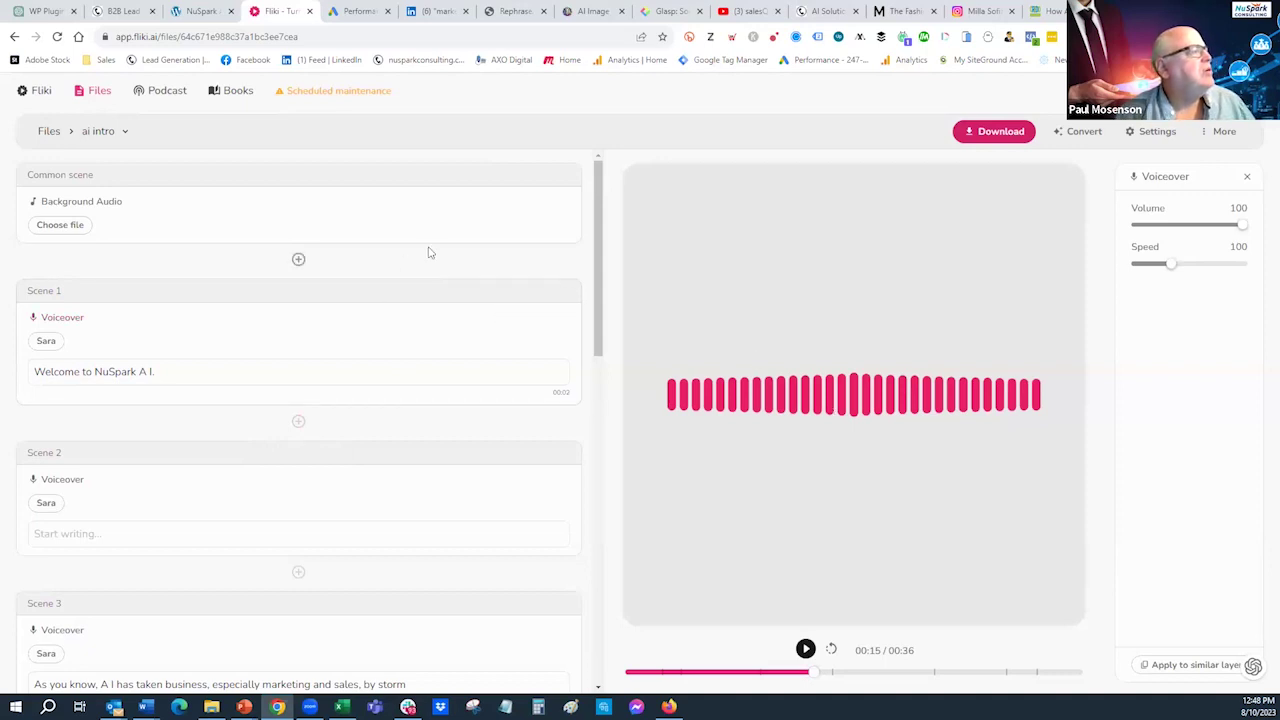
# Open Fliki's Books section, start a new book and look over its creation form, glancing at the NuSpark AI home page.
pyautogui.click(238, 91)
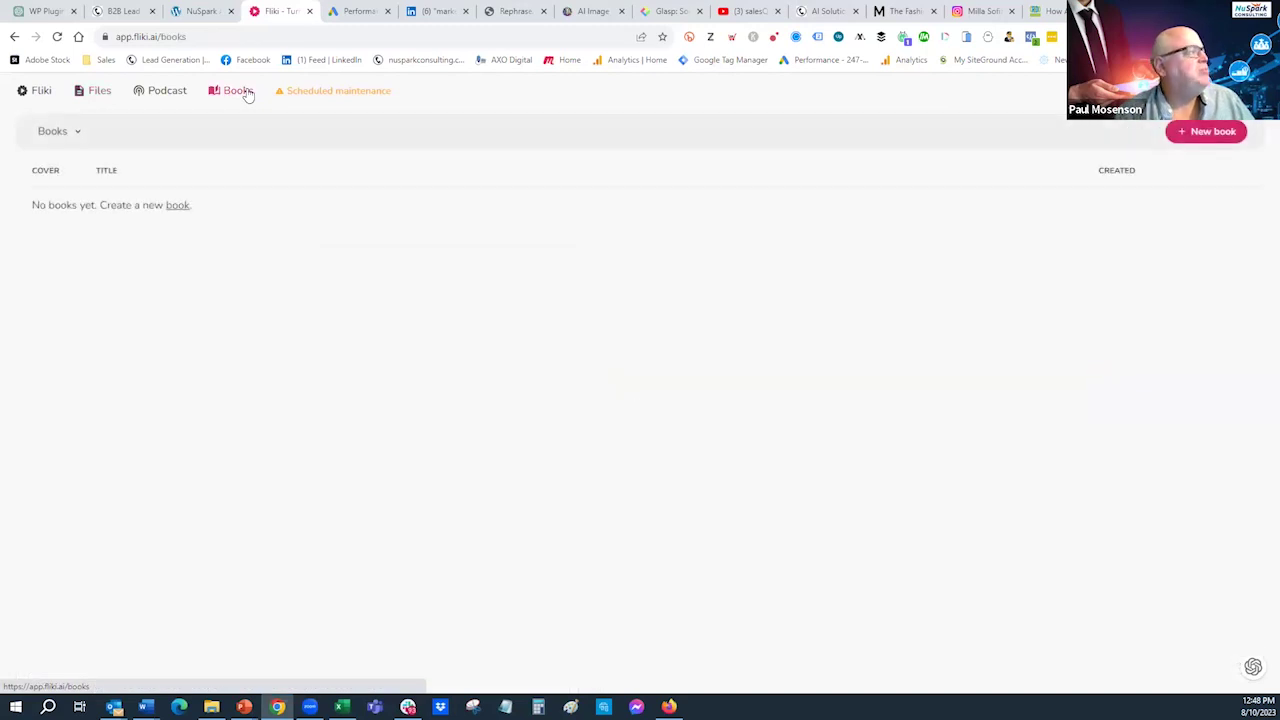
pyautogui.click(179, 207)
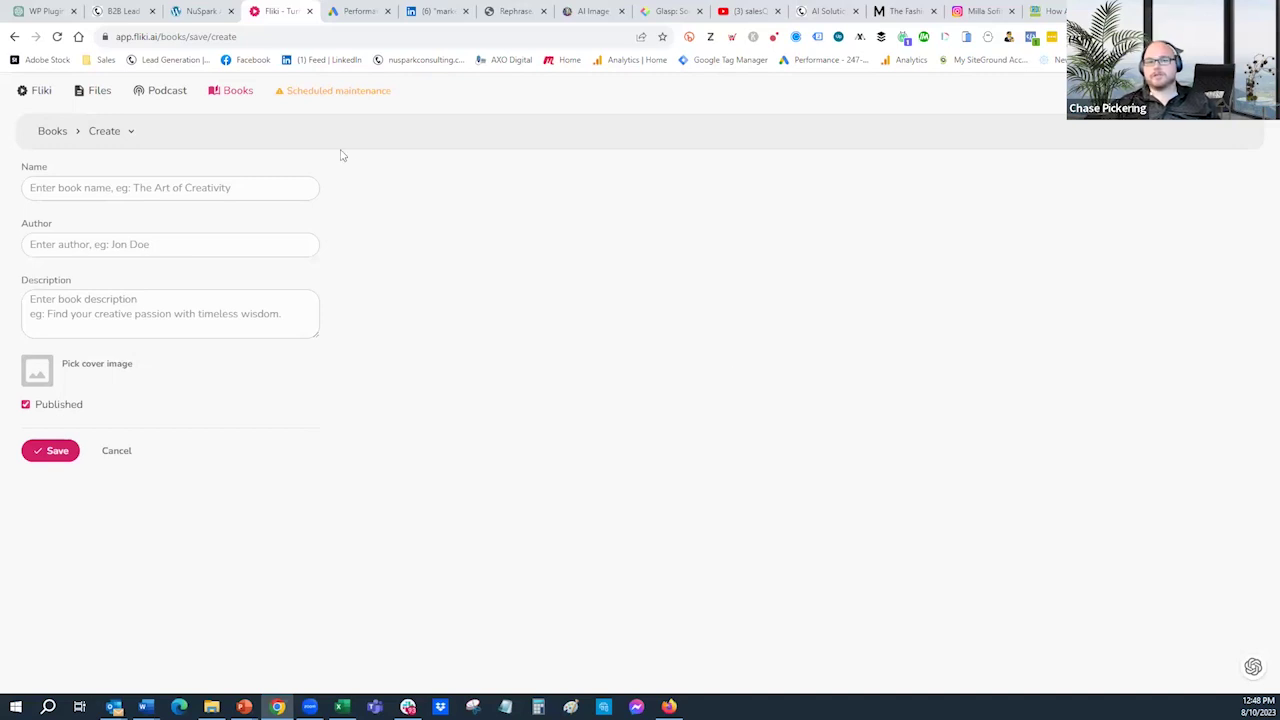
pyautogui.click(200, 14)
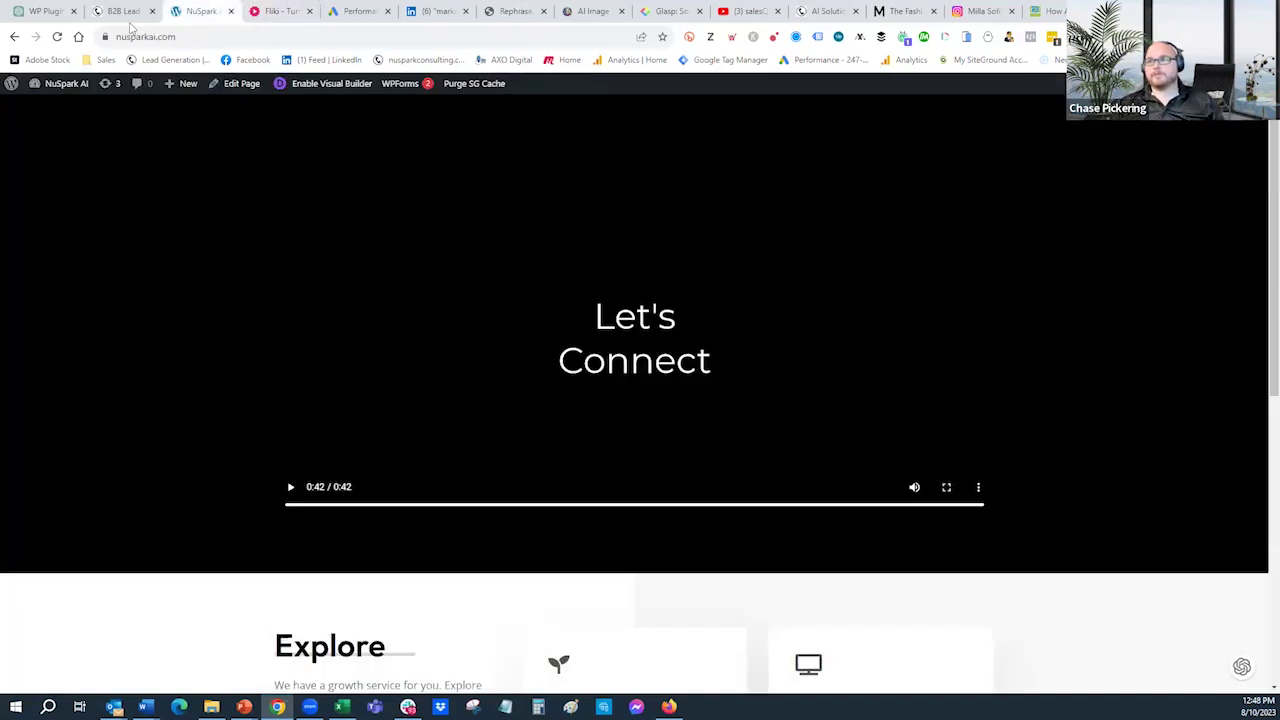
pyautogui.click(296, 14)
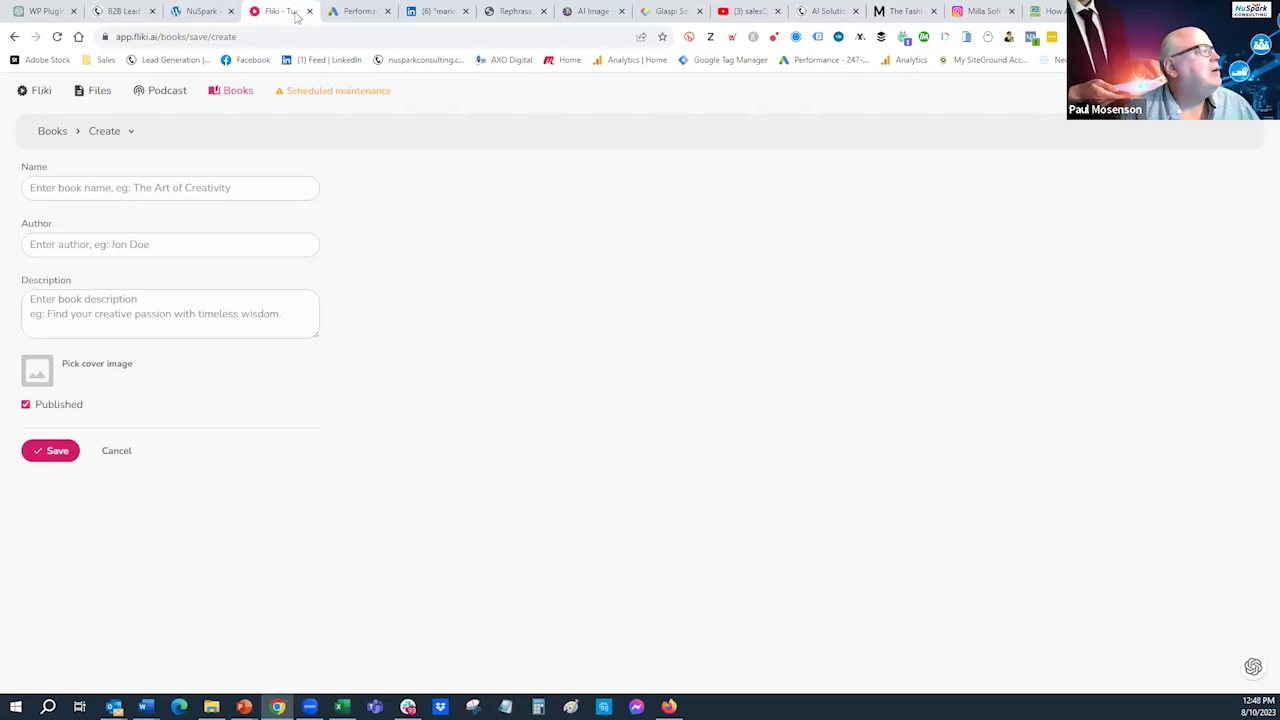
# Open the "b2b" video file from the Fliki files and look through its first scenes.
pyautogui.click(43, 96)
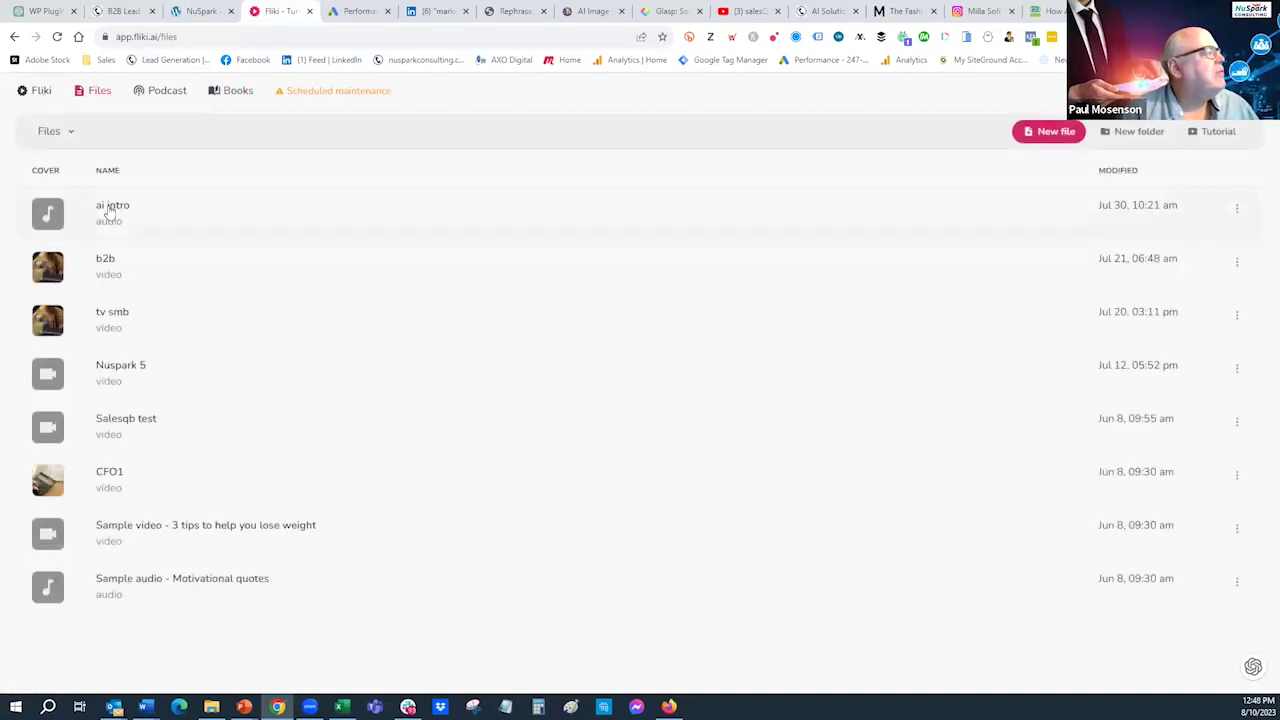
pyautogui.click(107, 266)
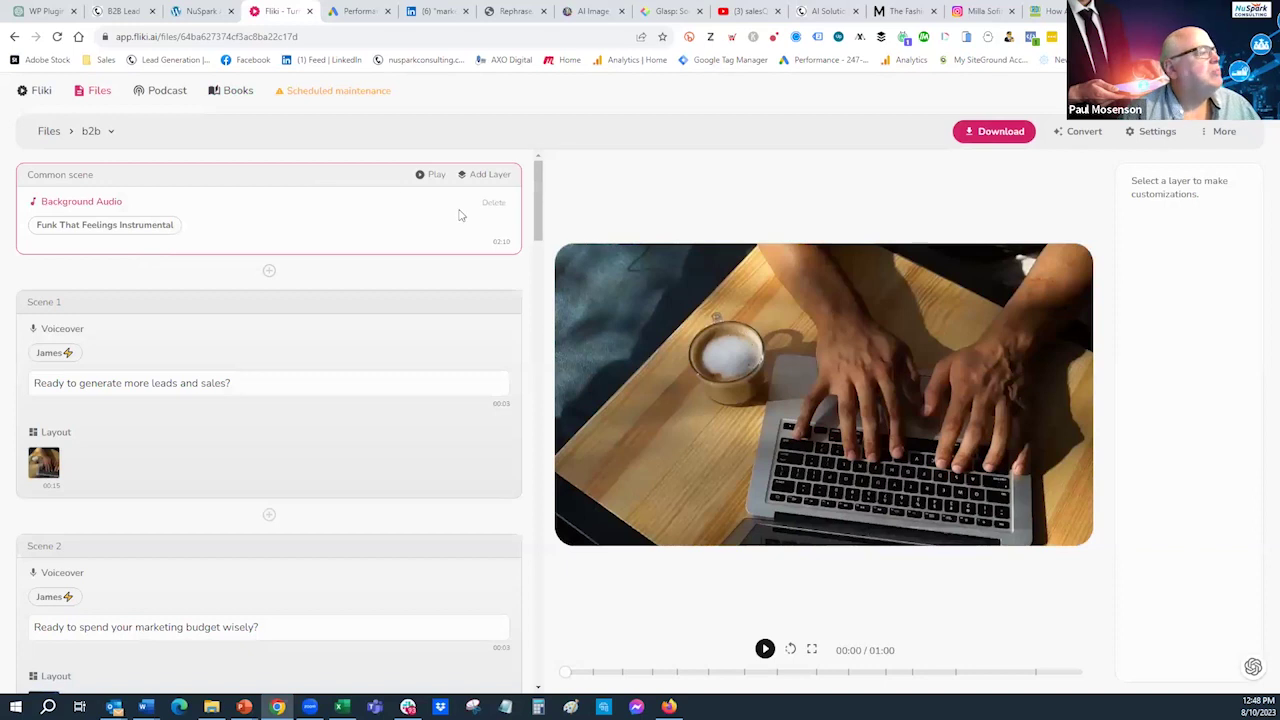
pyautogui.moveTo(537, 220); pyautogui.dragTo(543, 268)
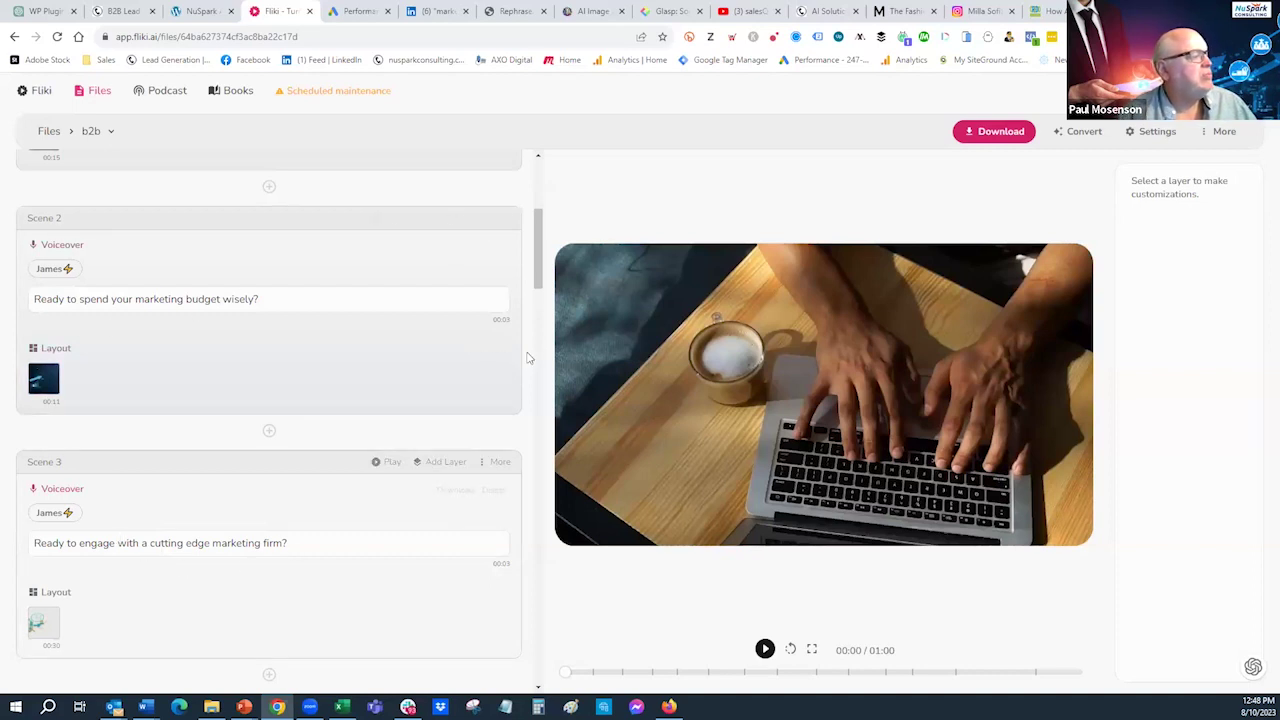
pyautogui.moveTo(540, 271); pyautogui.dragTo(541, 298)
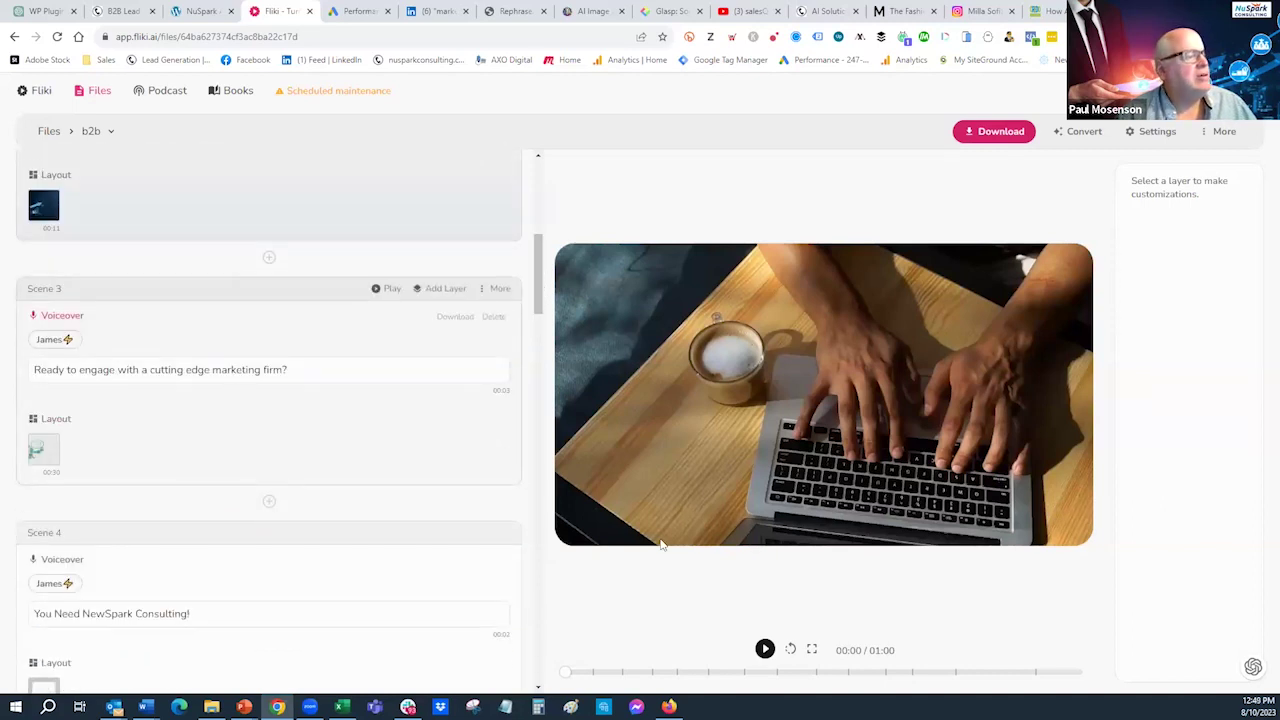
# Play the preview of the "b2b" video through to its end, pausing partway, and stop the playback.
pyautogui.click(764, 649)
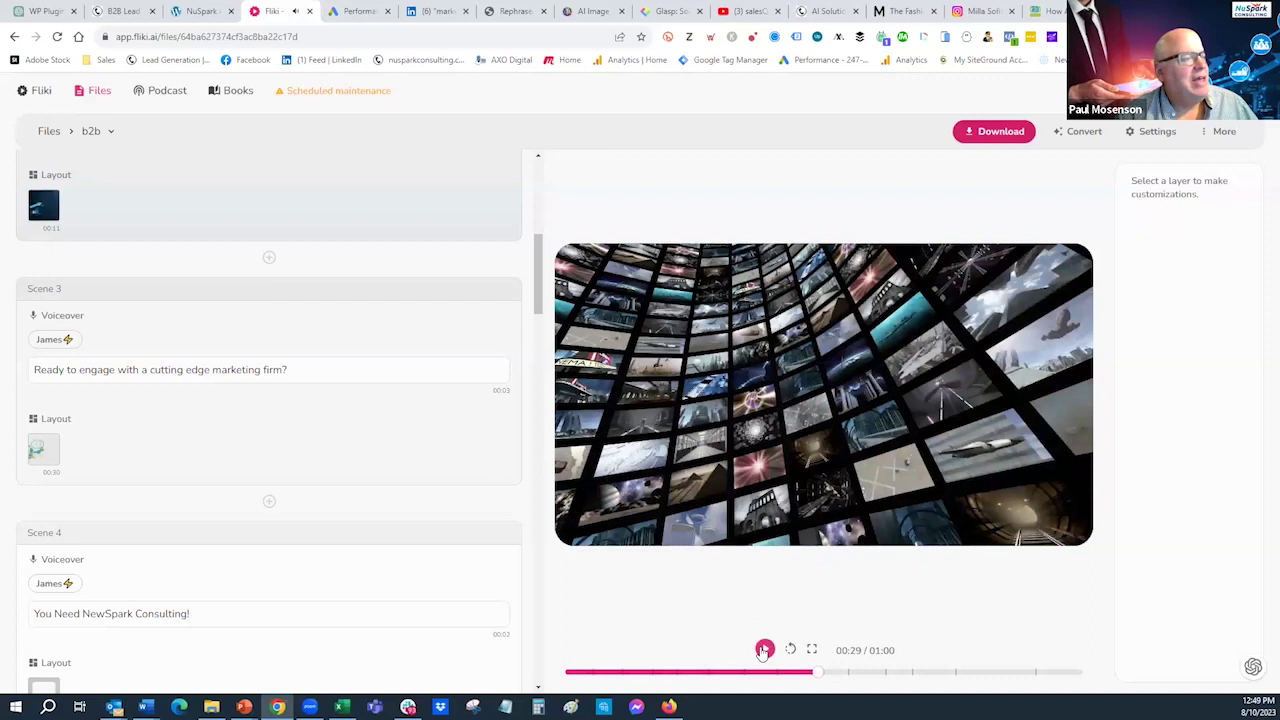
pyautogui.click(764, 649)
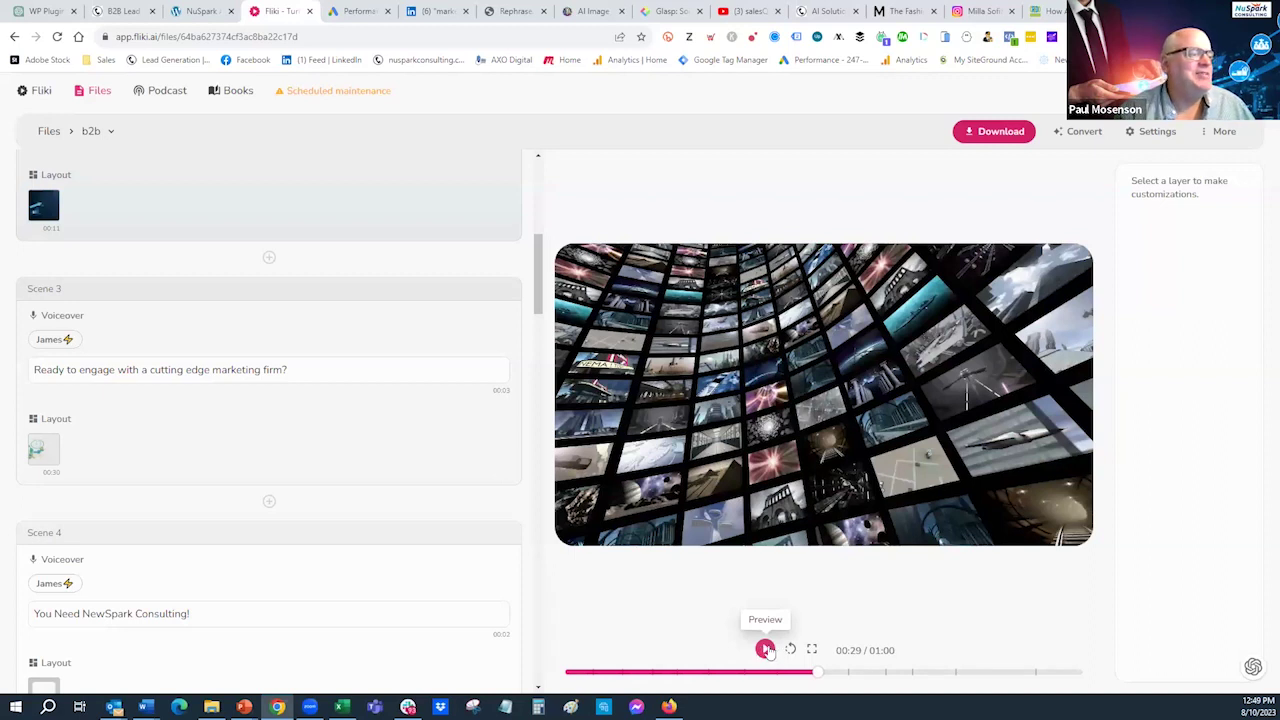
pyautogui.click(767, 650)
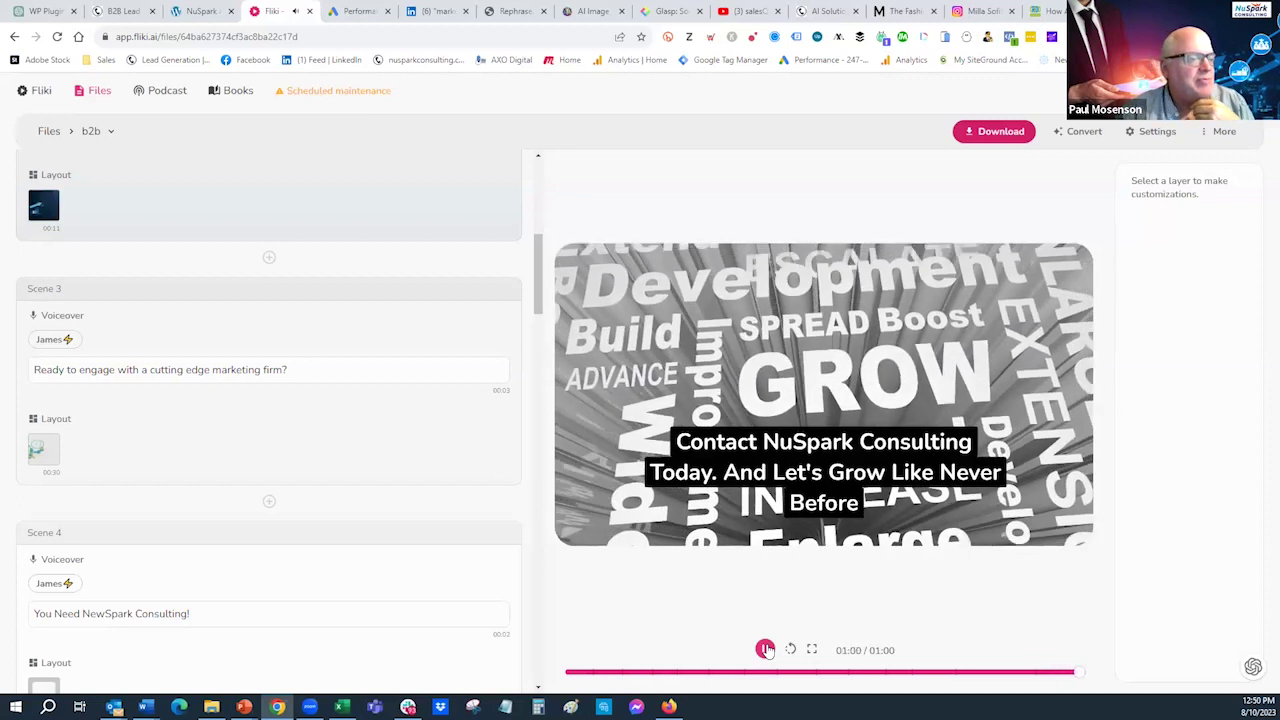
pyautogui.click(765, 650)
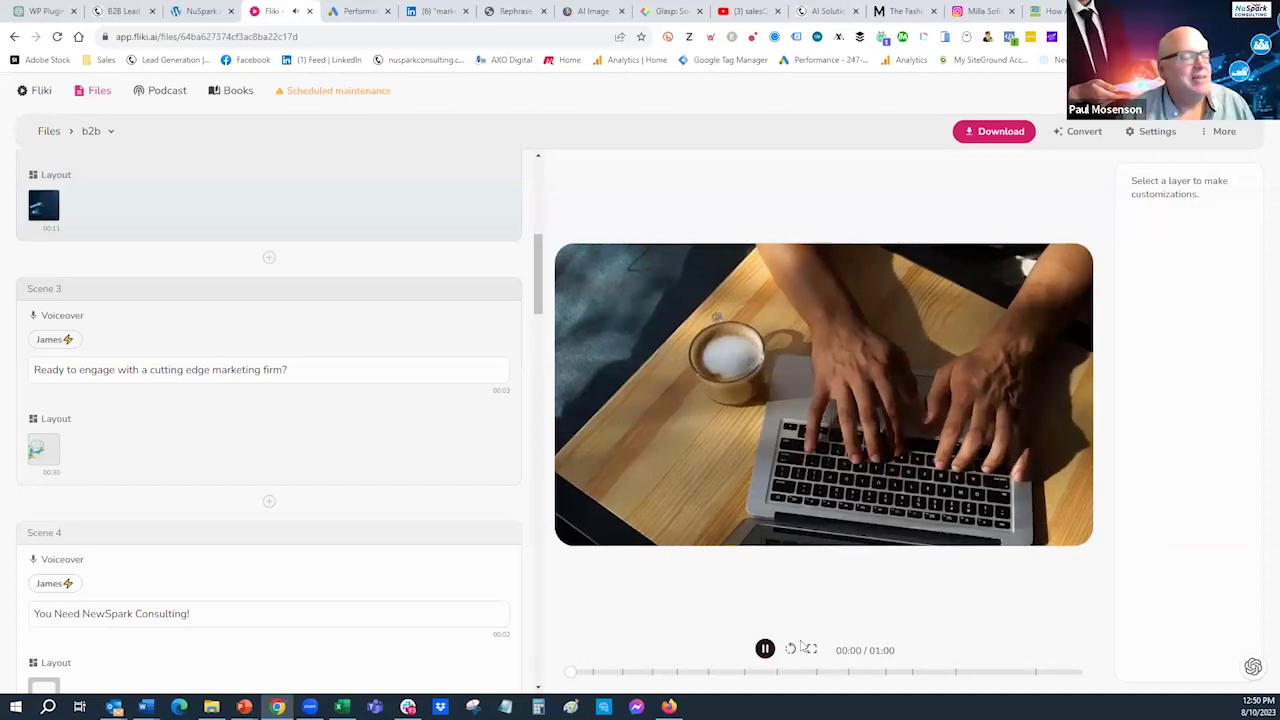
pyautogui.click(765, 650)
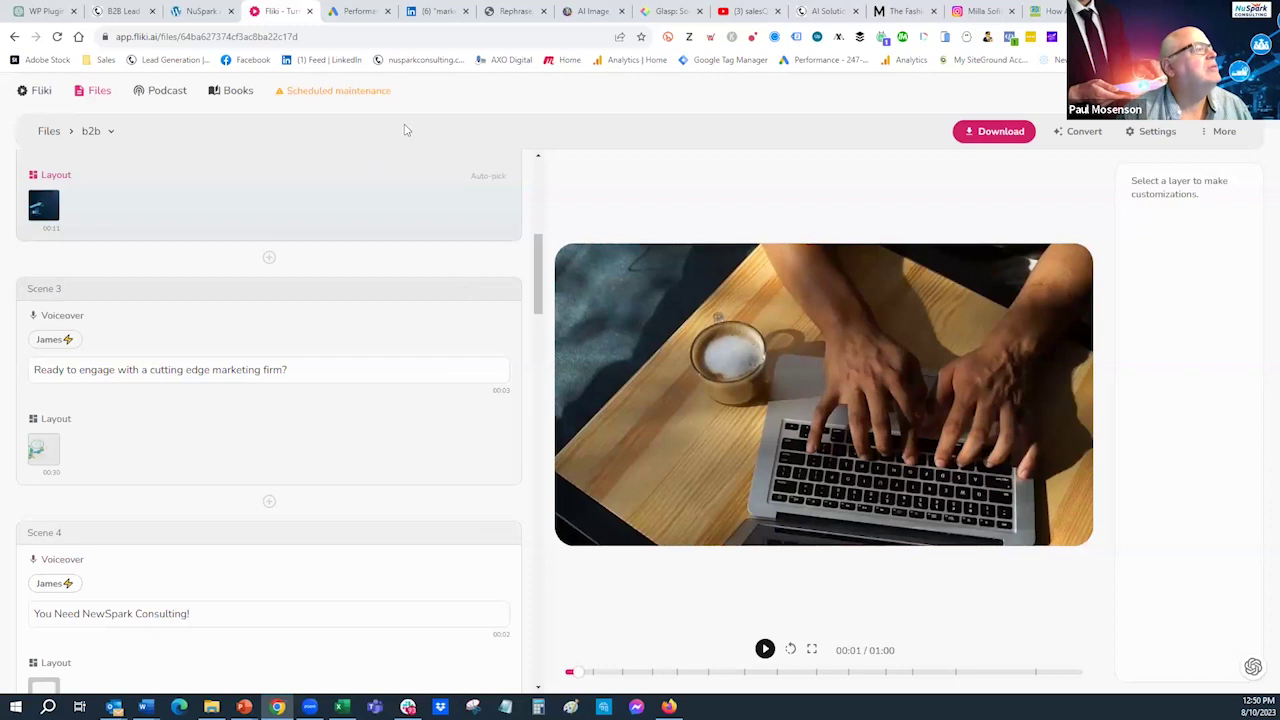
# Switch to Rephrase.ai, look over the past videos, open the "white label" video page and return to the list.
pyautogui.click(520, 13)
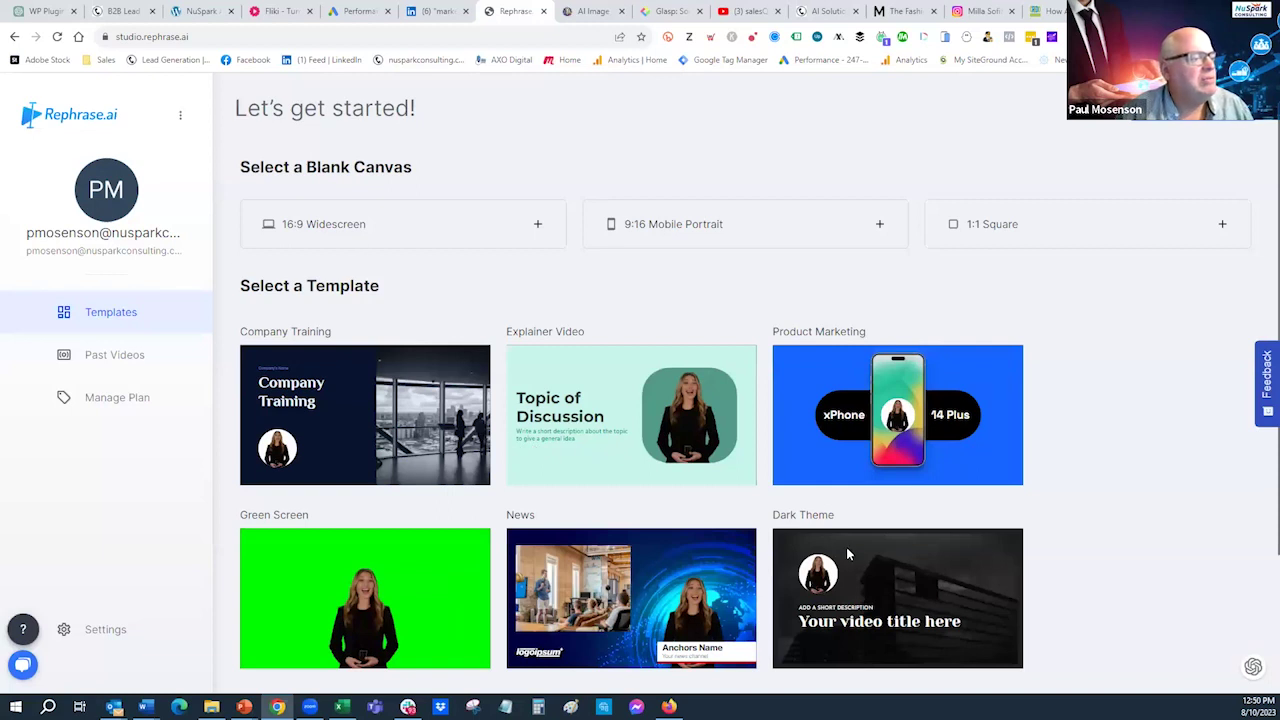
pyautogui.click(118, 360)
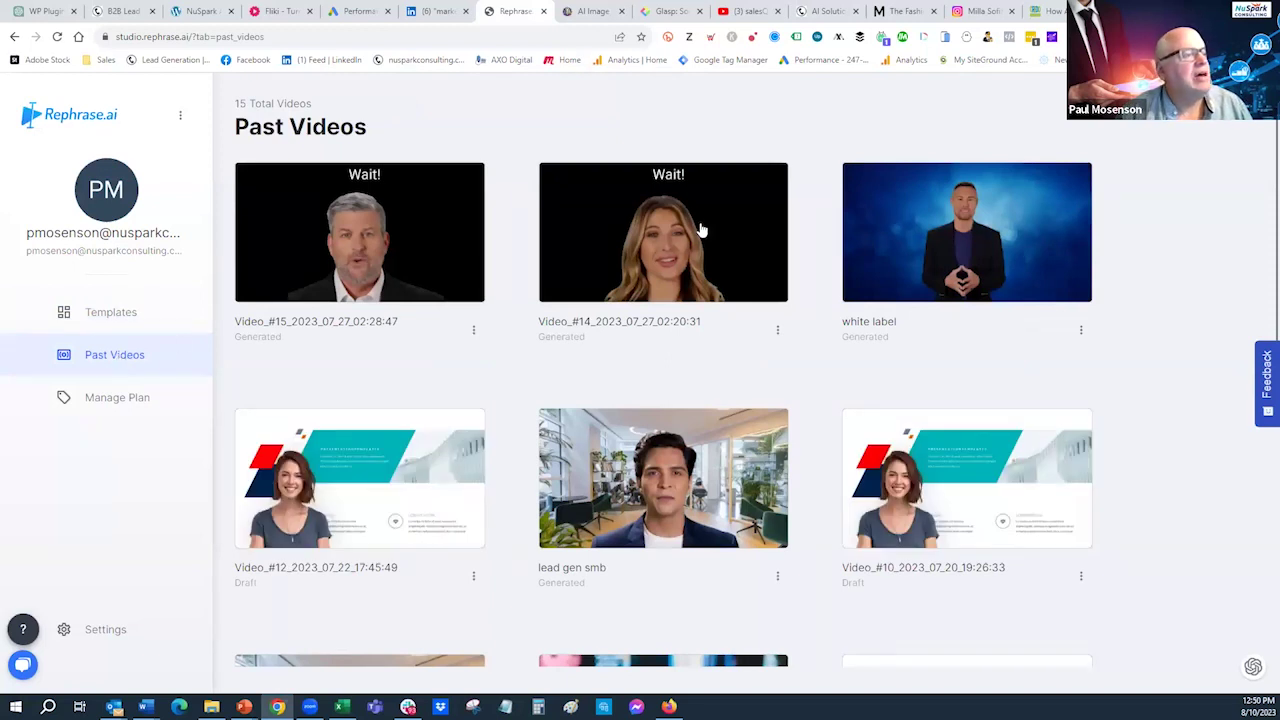
pyautogui.click(897, 211)
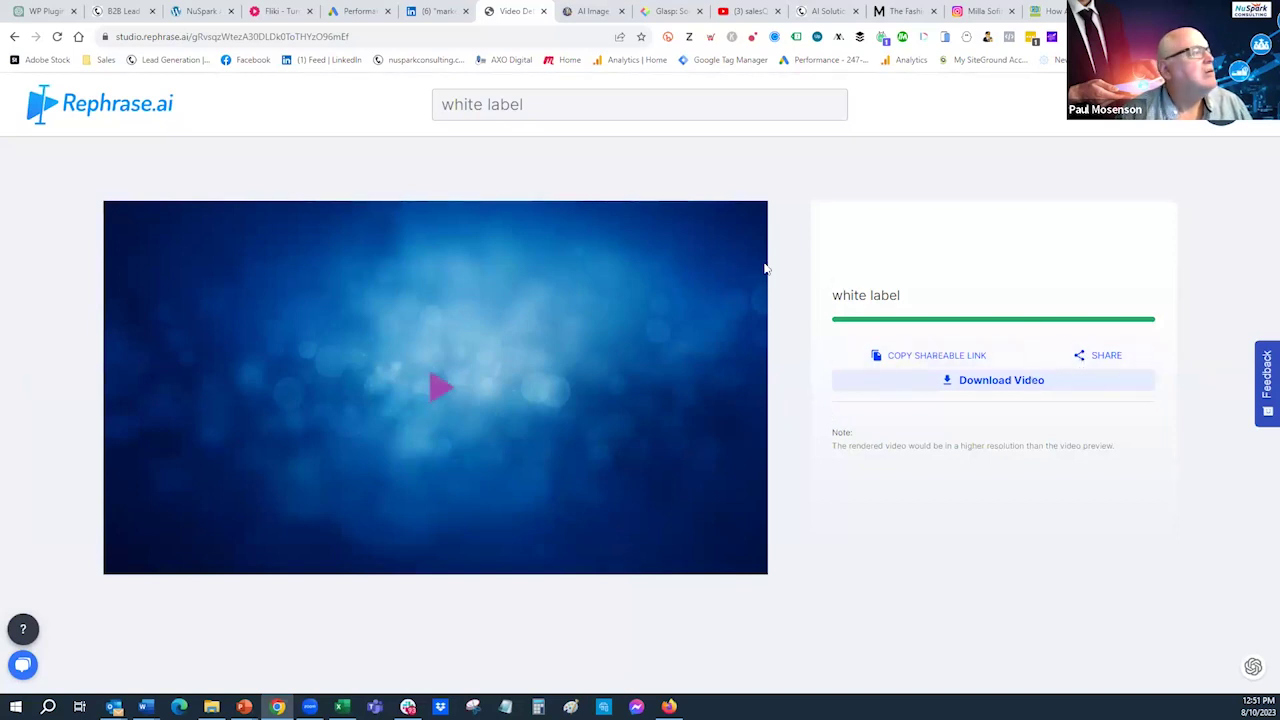
pyautogui.click(14, 36)
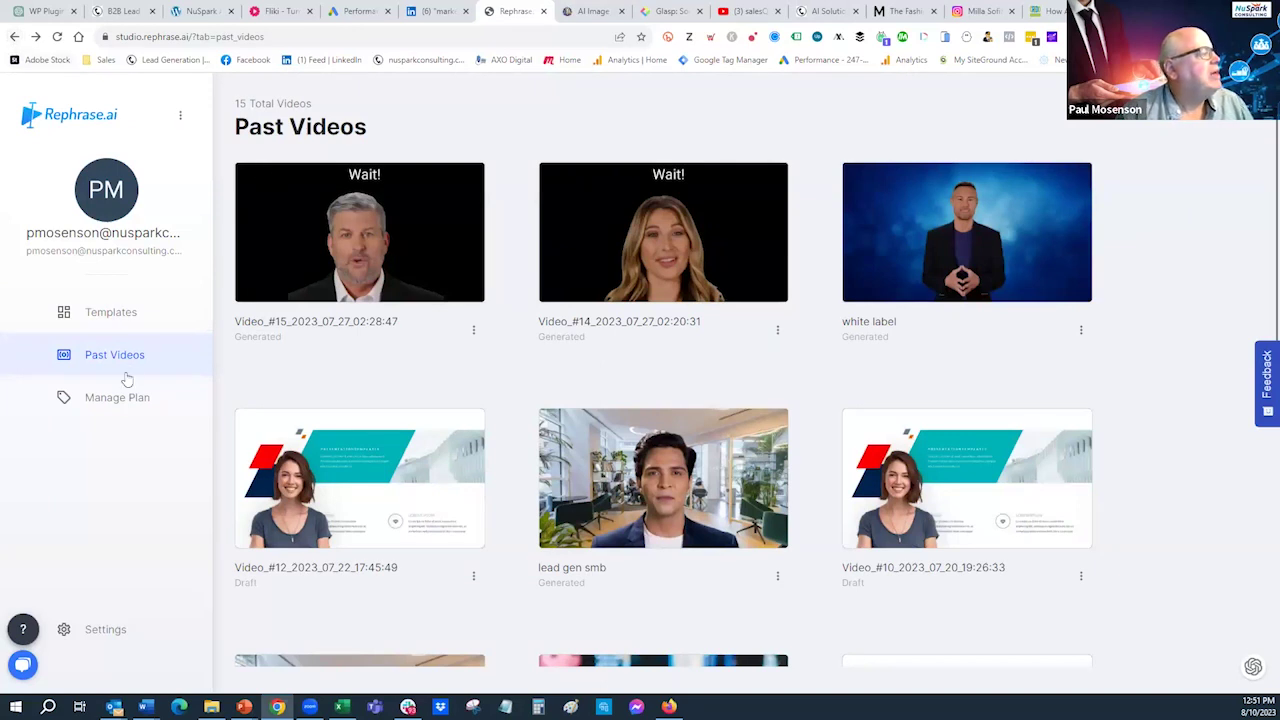
# Create a video from the Company Training template and browse its available actors and English - United States voices.
pyautogui.click(120, 318)
pyautogui.click(340, 387)
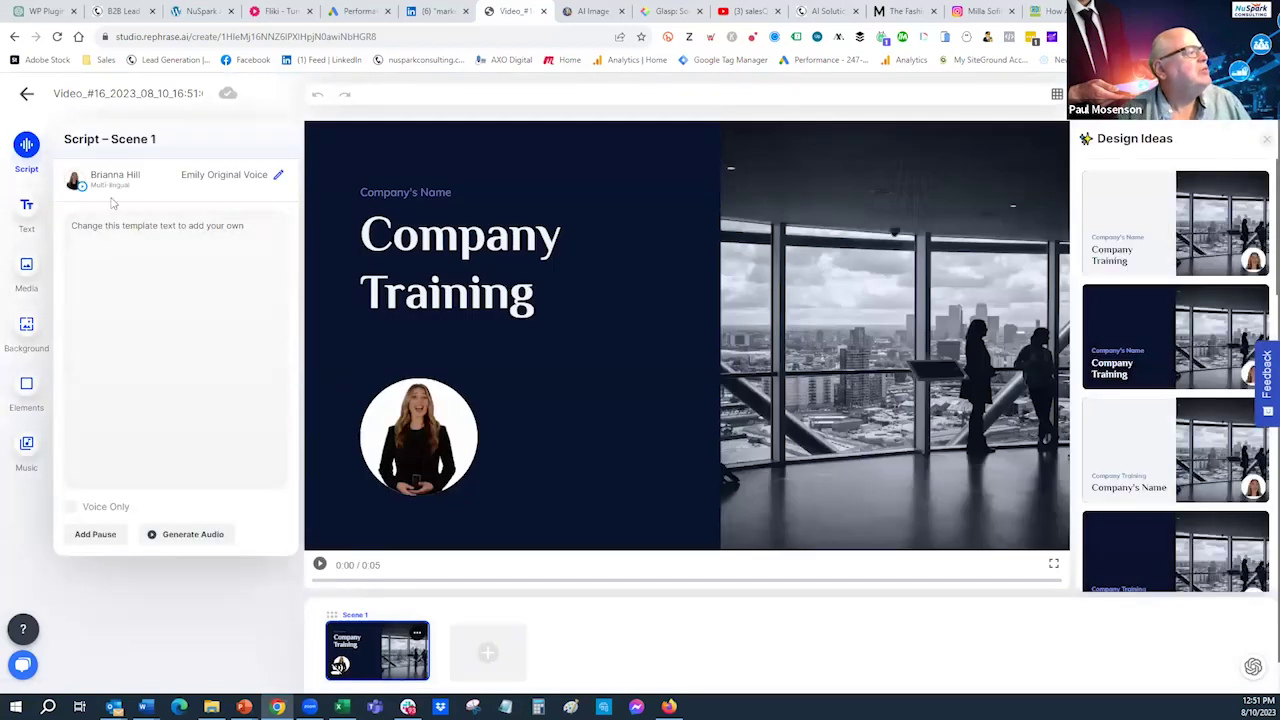
pyautogui.click(278, 176)
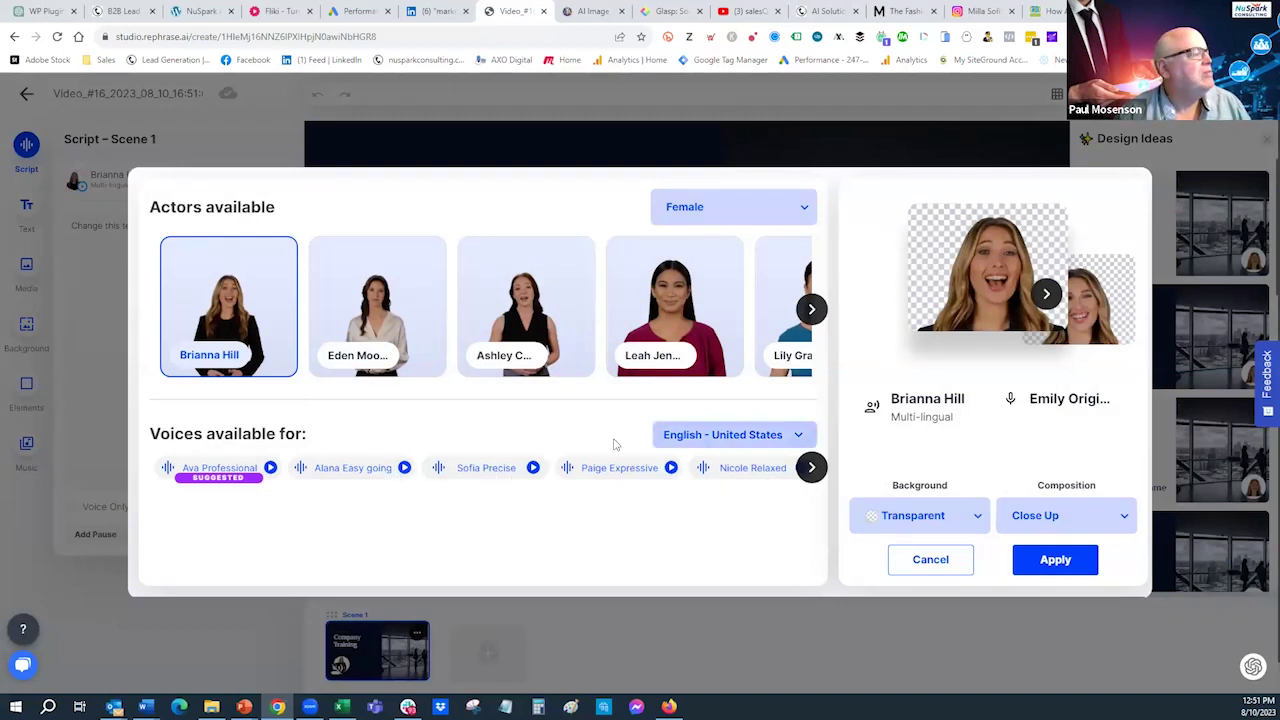
pyautogui.click(810, 467)
pyautogui.click(810, 467)
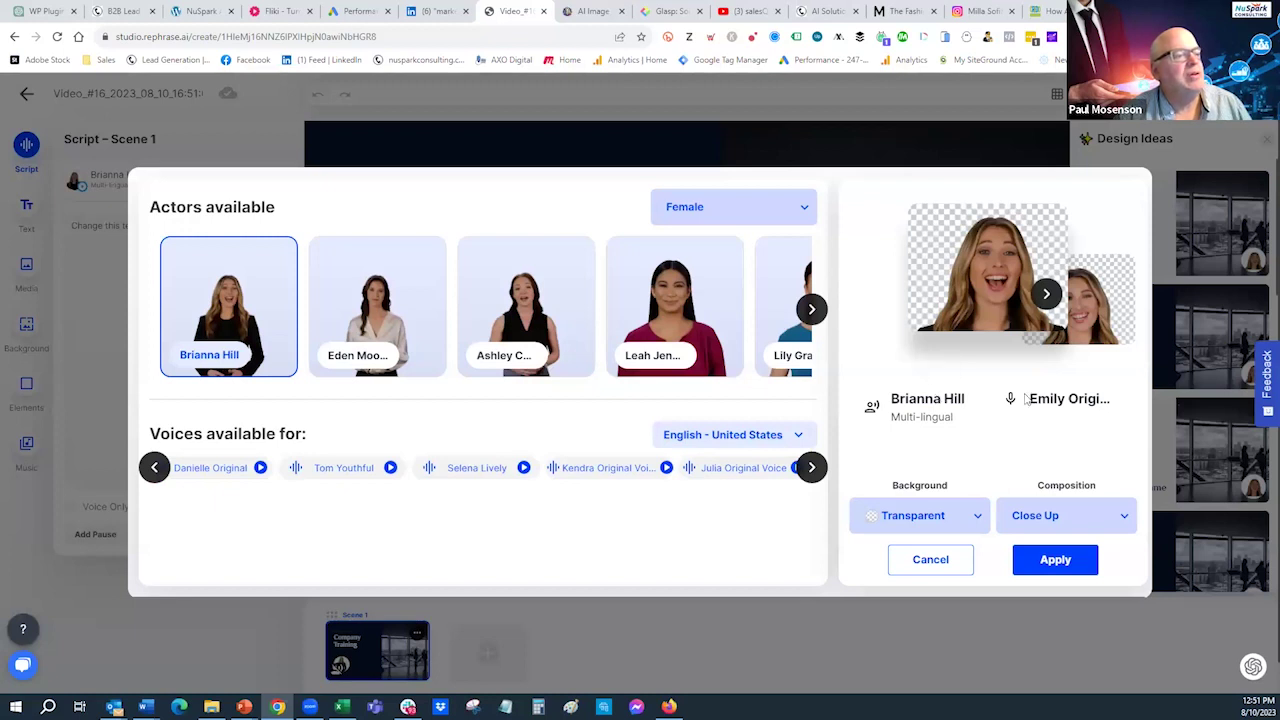
# Try the Medium Close Up composition for the actor and discard the change.
pyautogui.click(1056, 517)
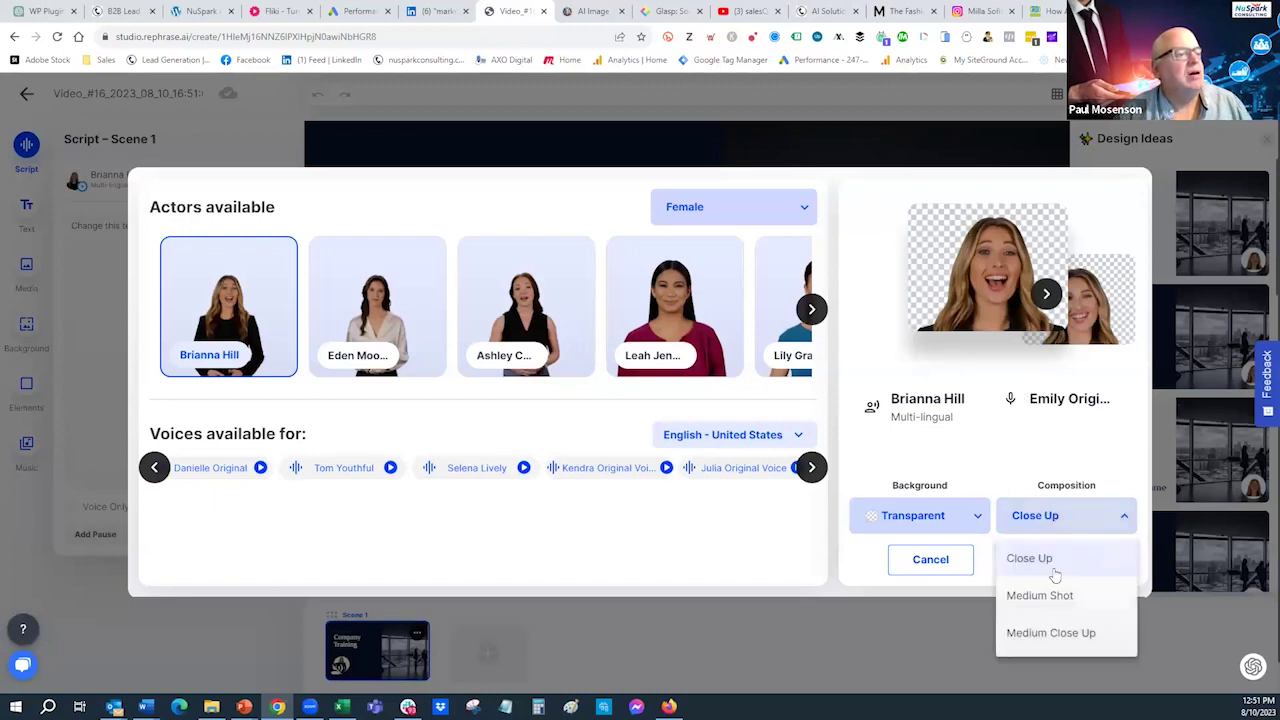
pyautogui.click(1053, 636)
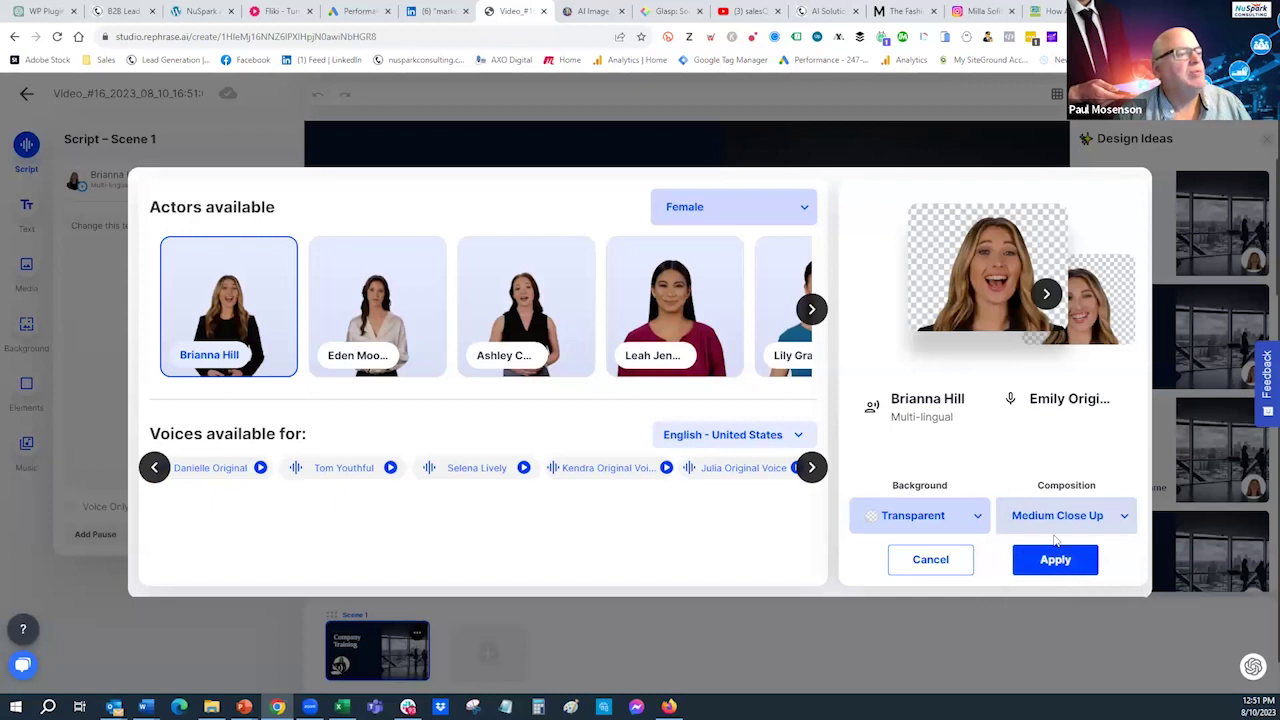
pyautogui.click(930, 560)
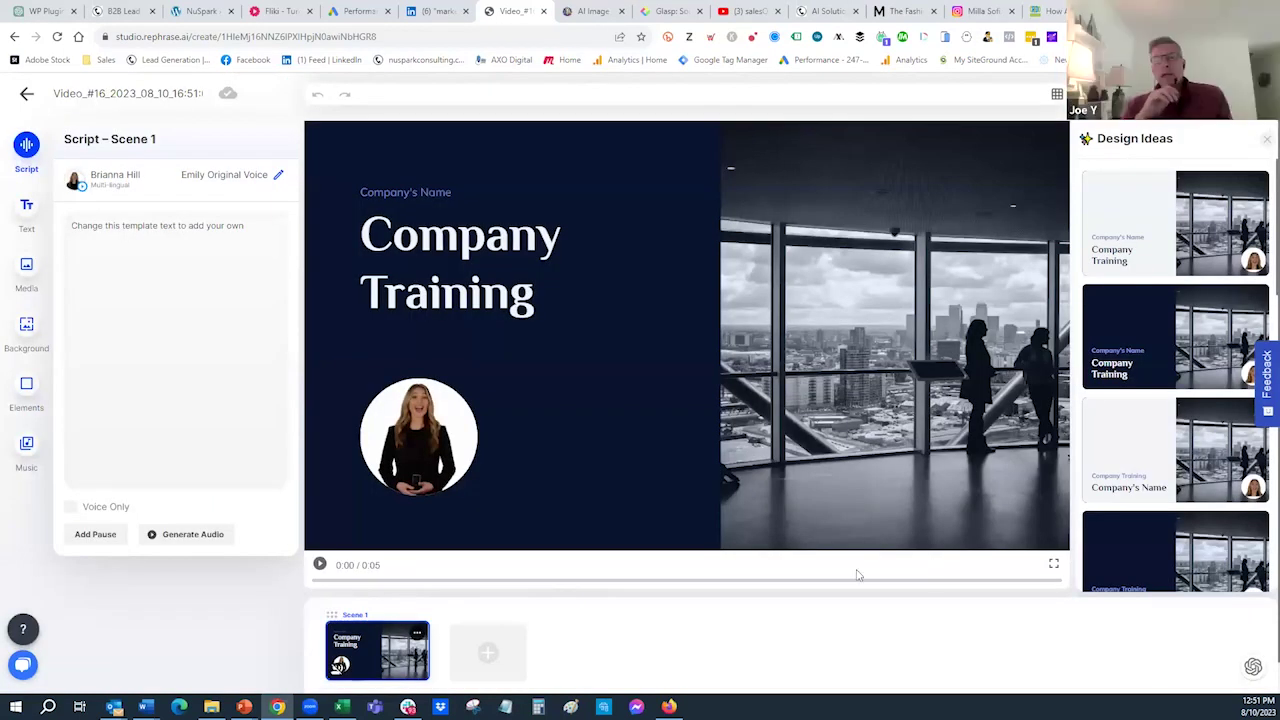
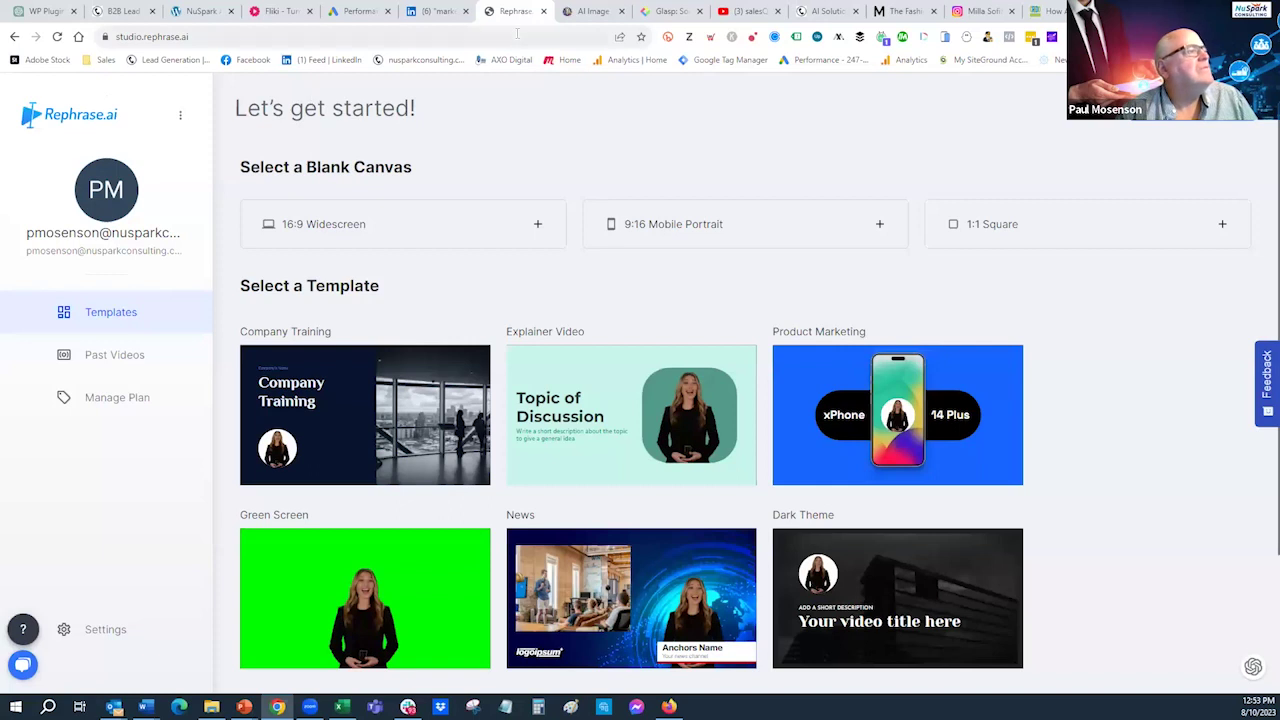
# Switch to Leonardo.Ai and look through the prompts and generated images in the AI Image Generation history.
pyautogui.click(583, 16)
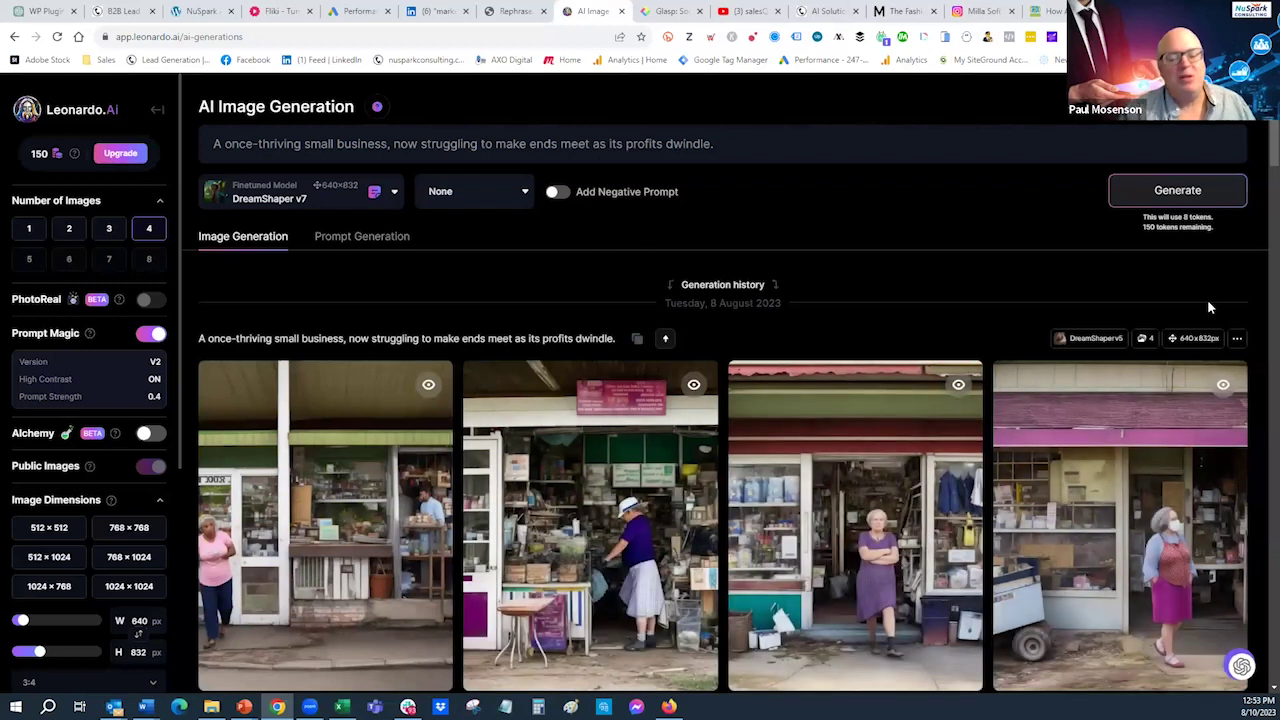
pyautogui.scroll(-3, 1208, 308)
pyautogui.scroll(-2, 1208, 308)
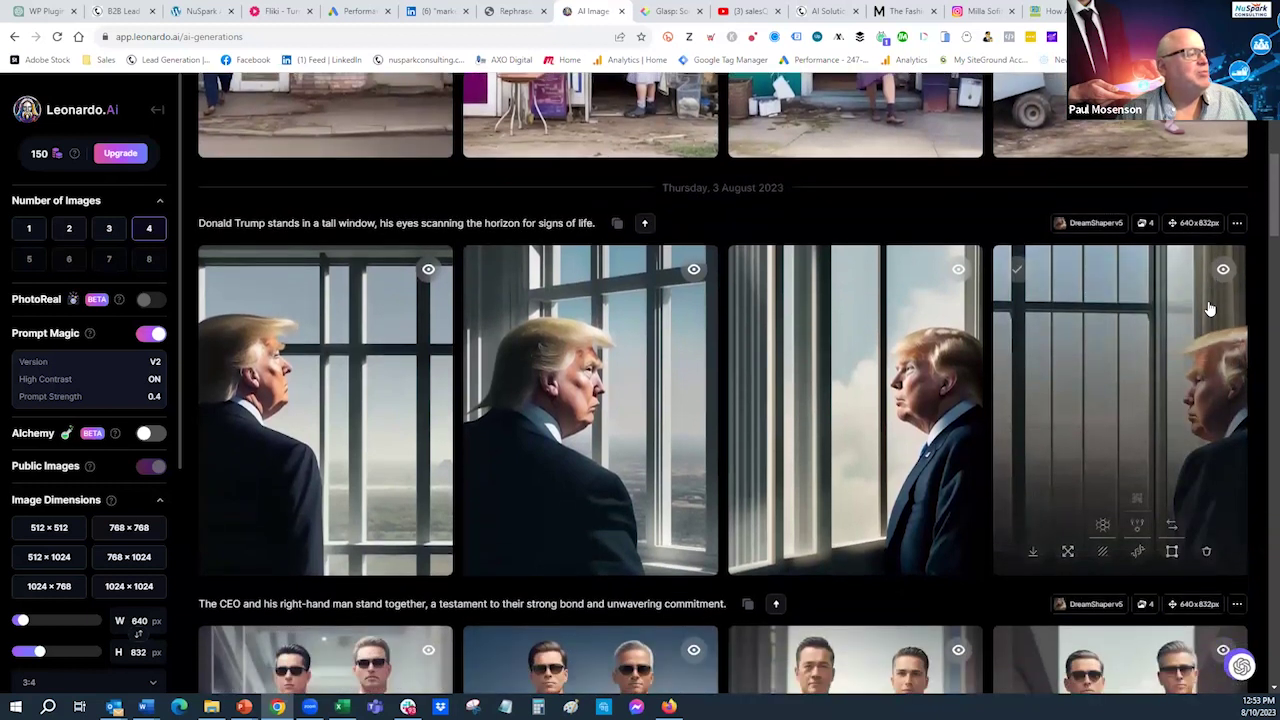
pyautogui.scroll(-1, 1208, 308)
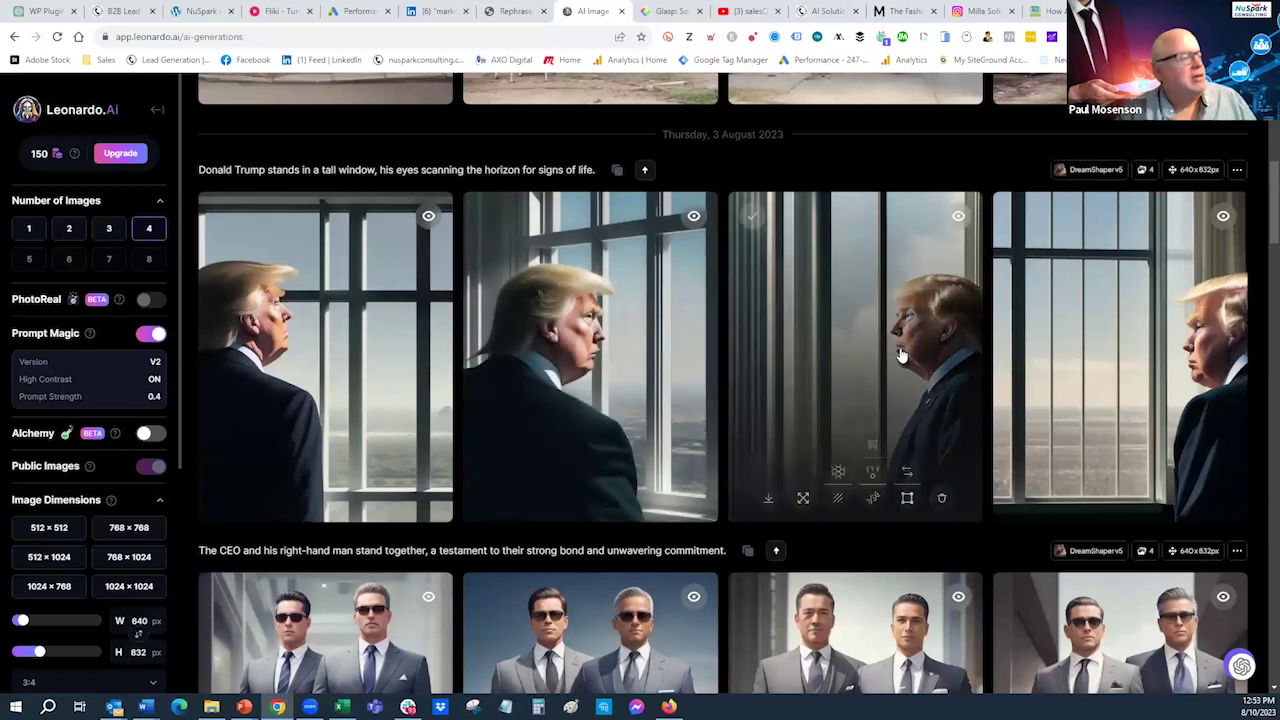
pyautogui.scroll(-3, 900, 355)
pyautogui.scroll(-4, 900, 355)
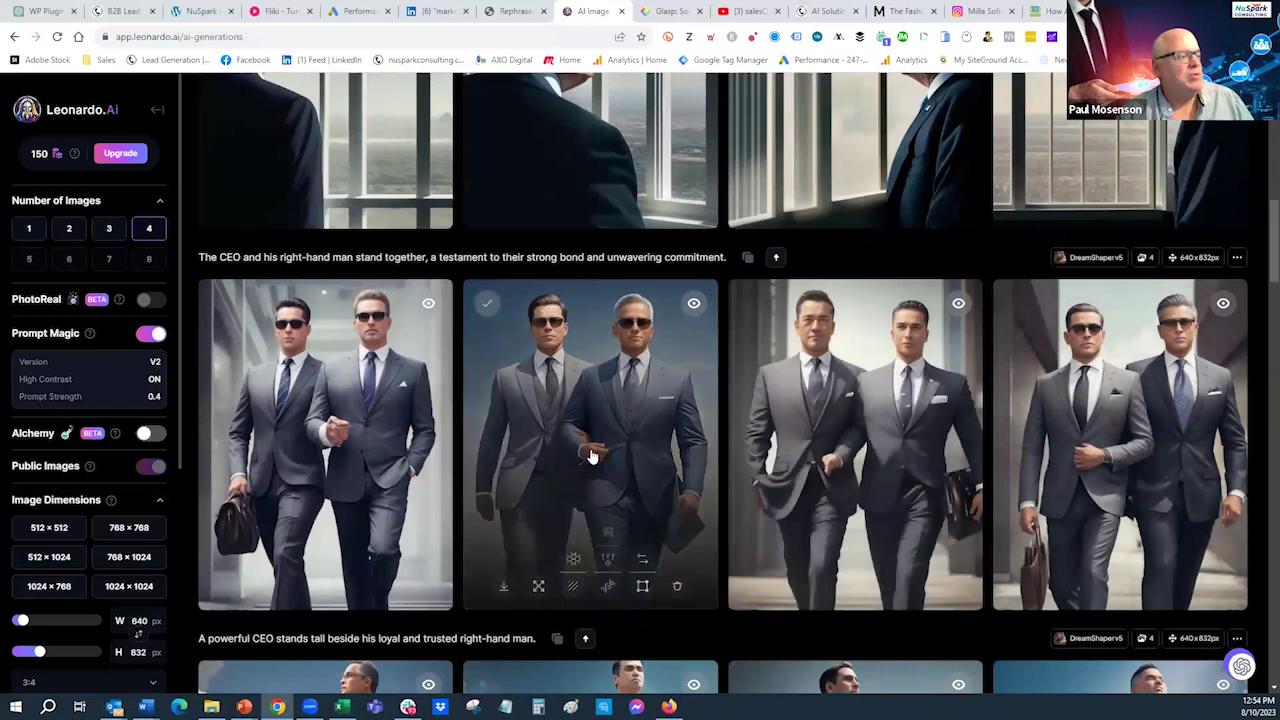
# Look through the older generated image sets in the history, from the CEO prompts to the confused website visitor prompts.
pyautogui.scroll(-5, 940, 163)
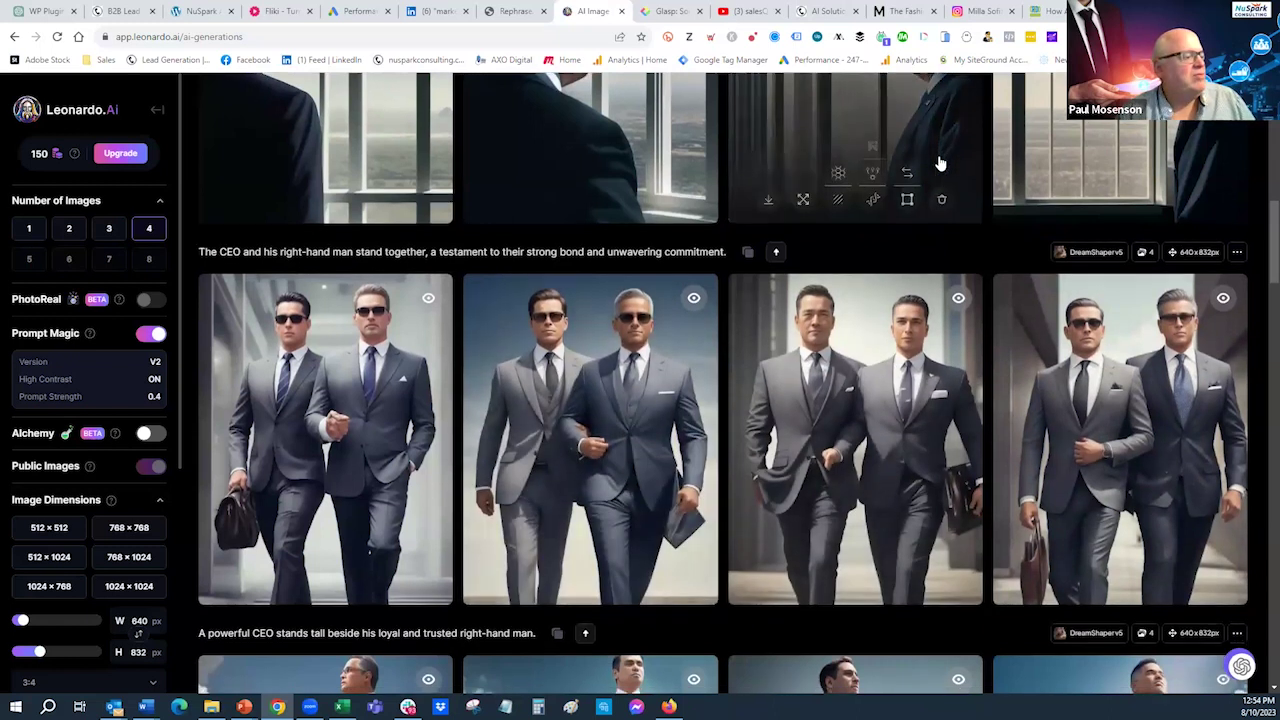
pyautogui.scroll(-2, 940, 163)
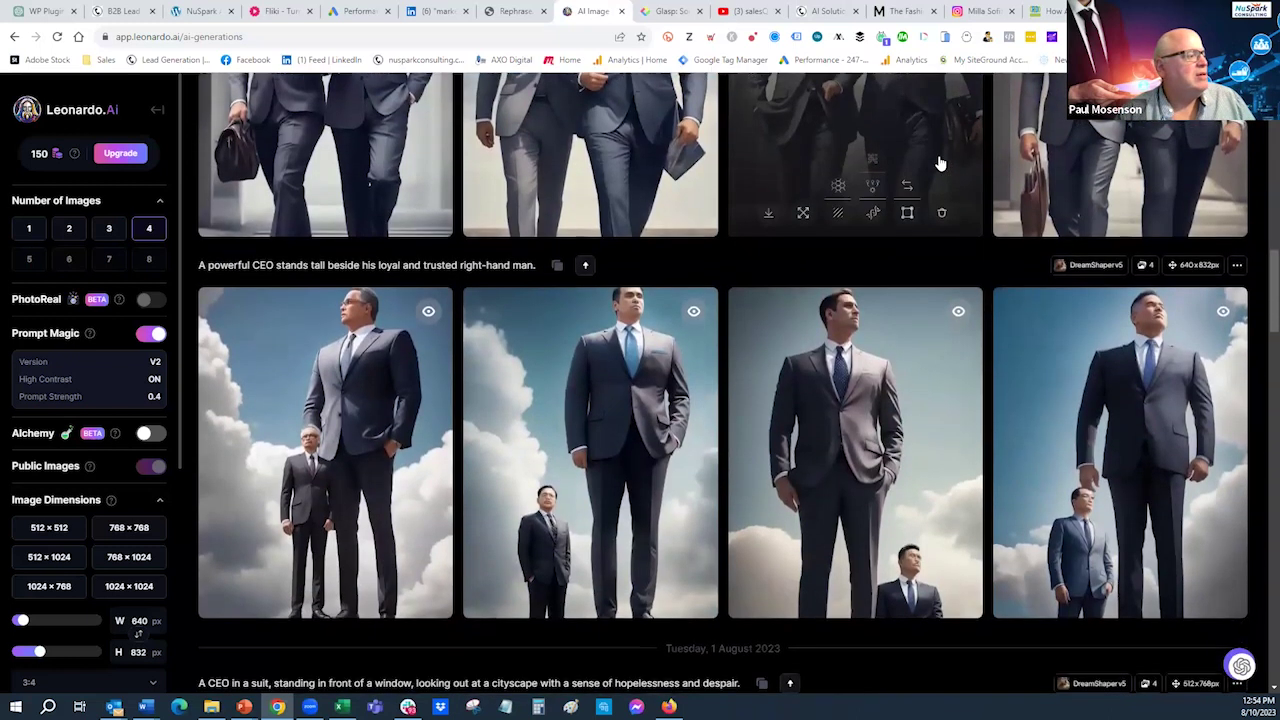
pyautogui.scroll(-5, 940, 163)
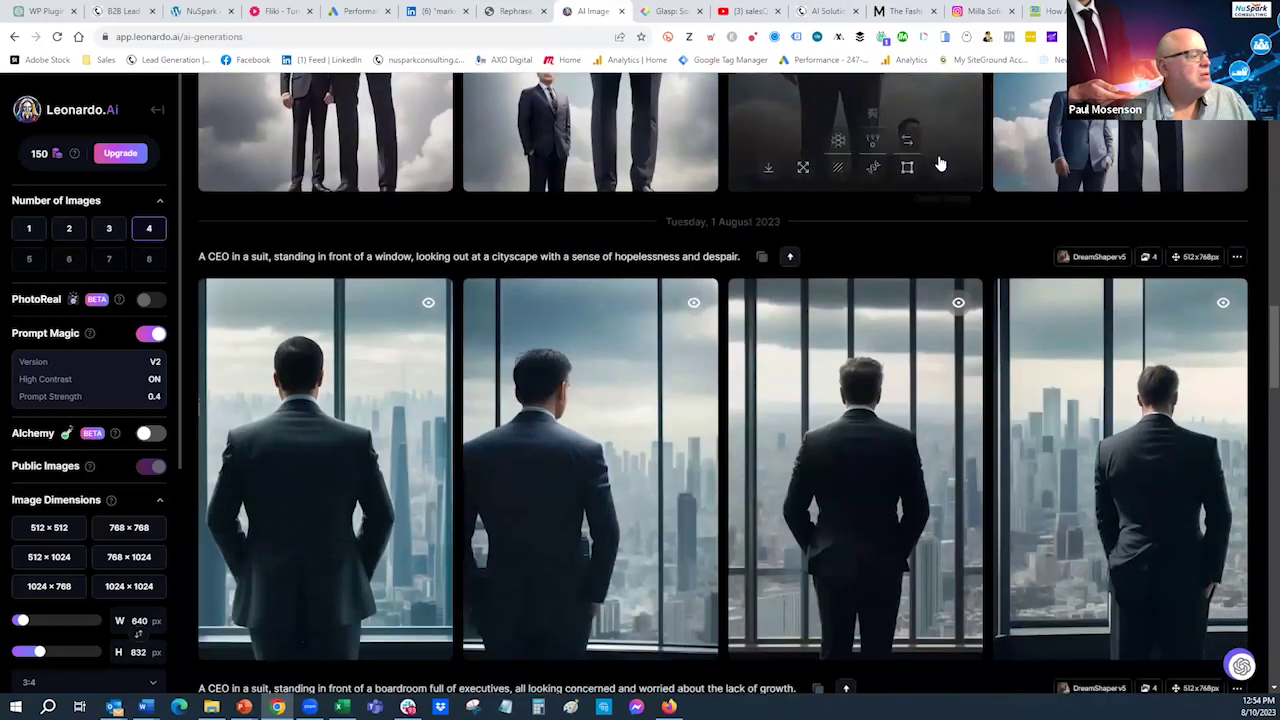
pyautogui.scroll(-1, 940, 163)
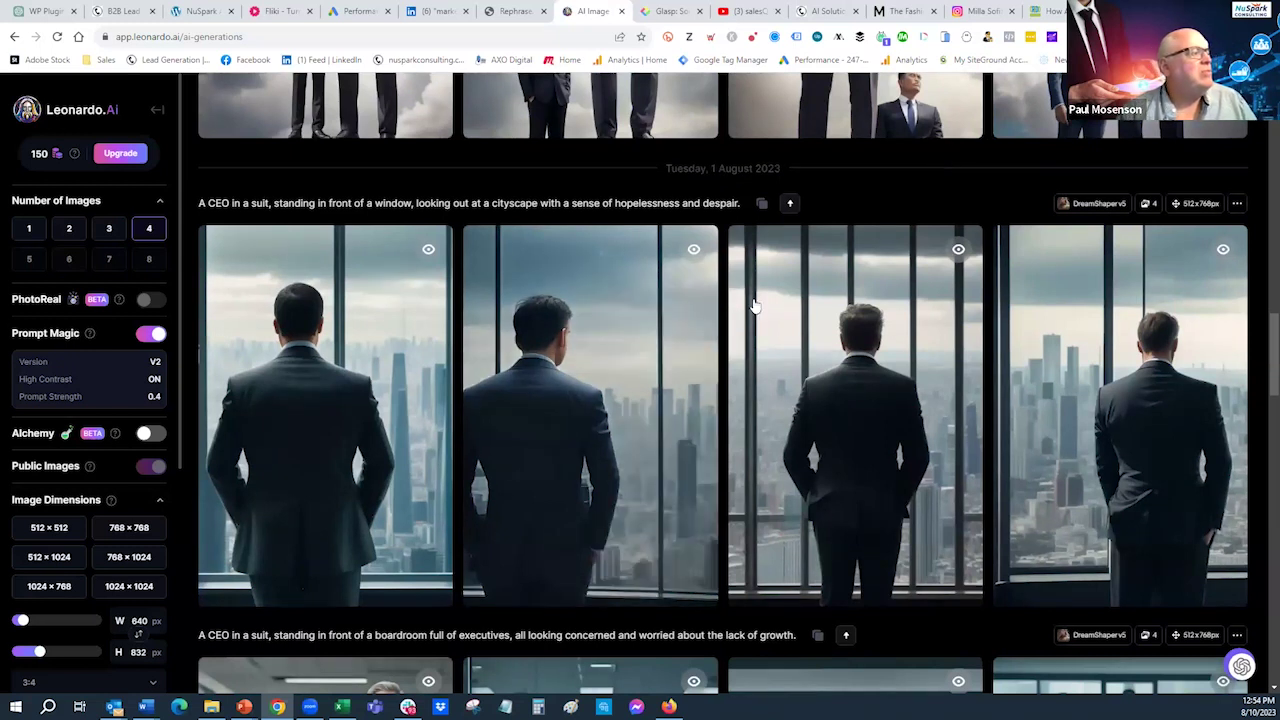
pyautogui.moveTo(597, 434)
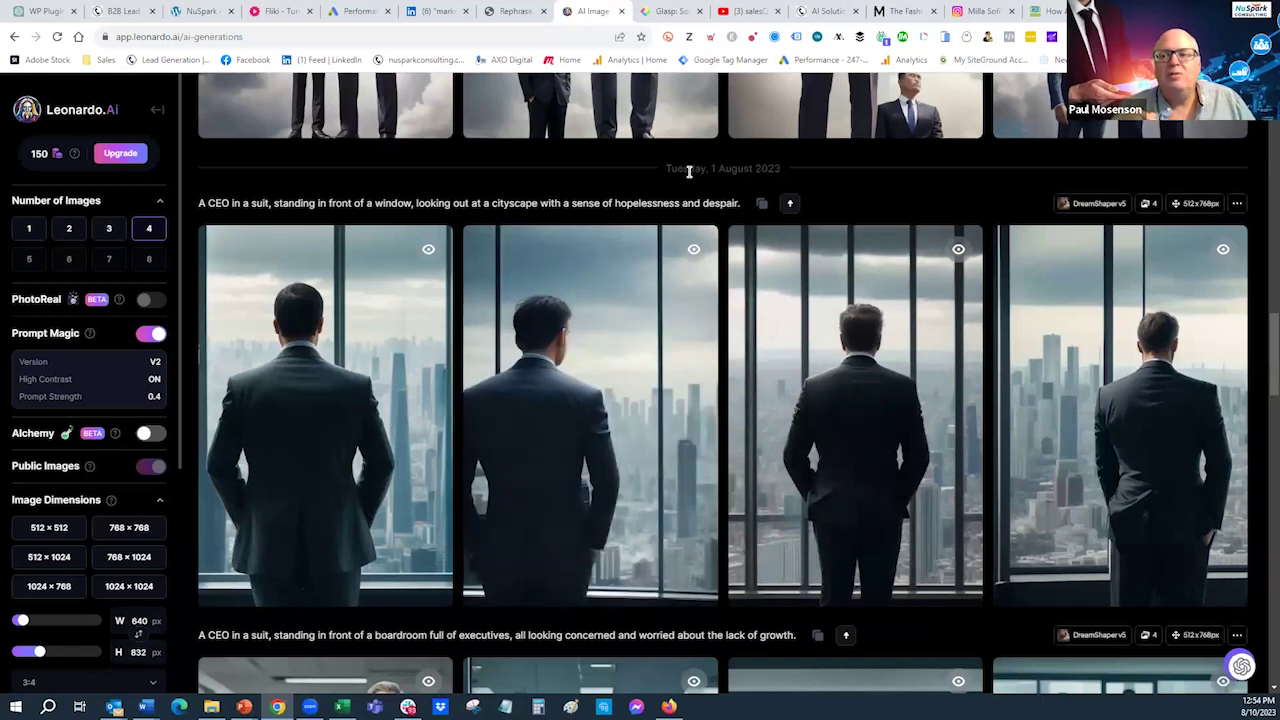
pyautogui.scroll(-4, 689, 172)
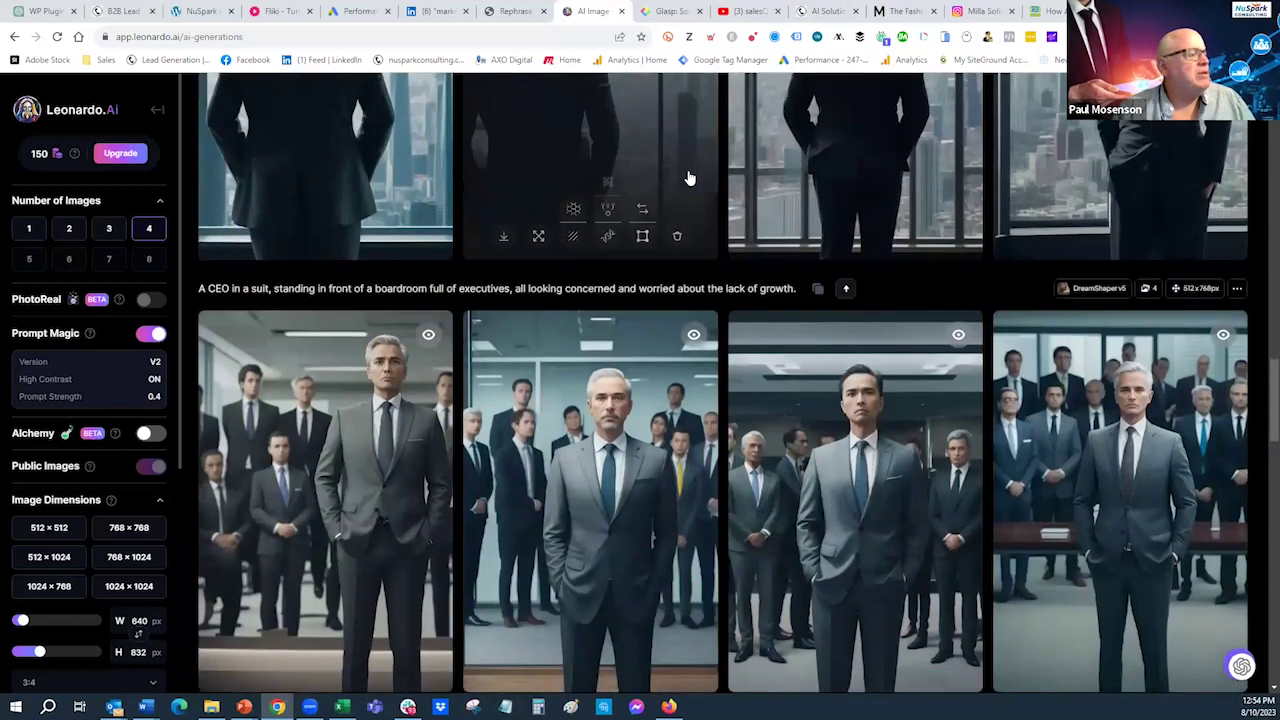
pyautogui.scroll(-7, 689, 178)
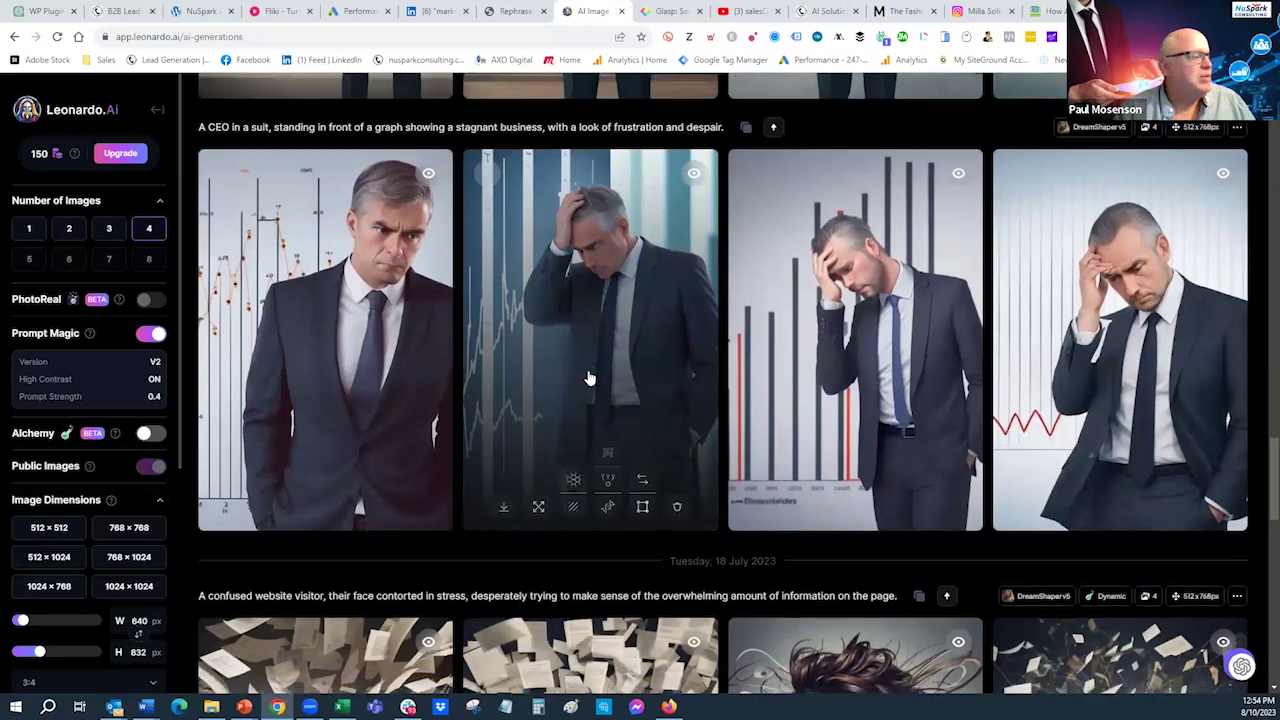
pyautogui.scroll(-3, 589, 378)
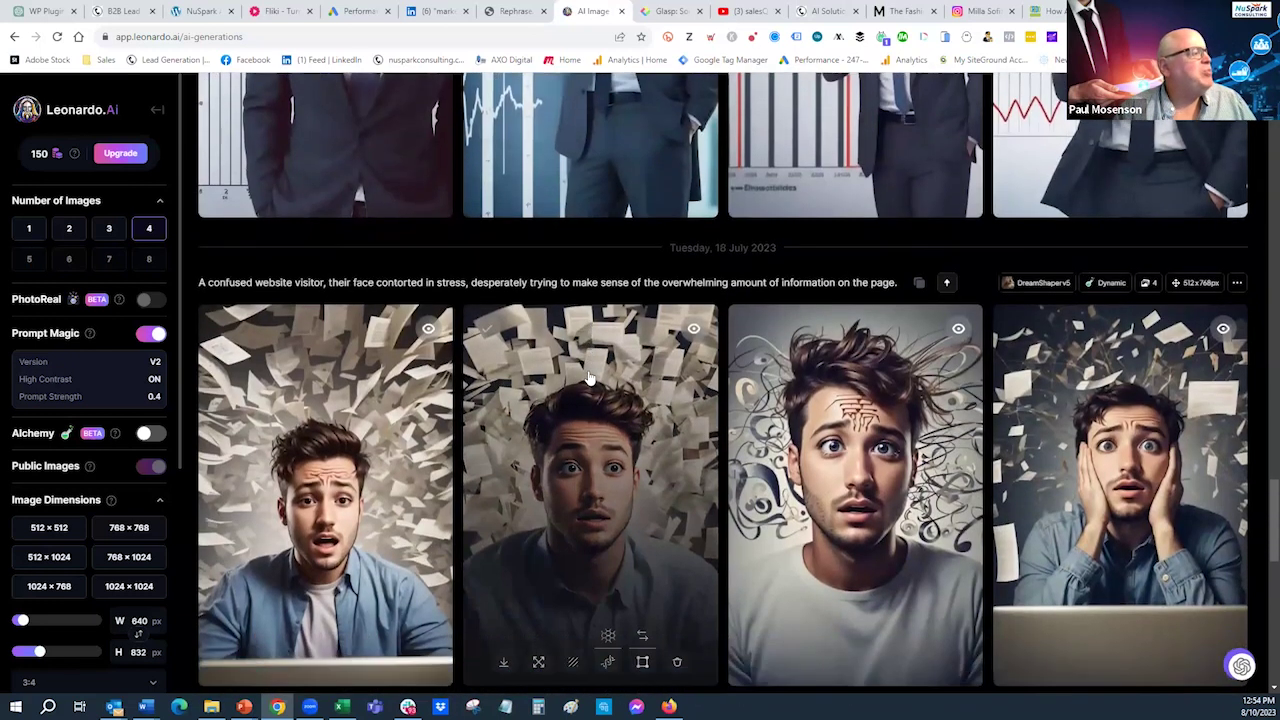
pyautogui.scroll(-1, 589, 378)
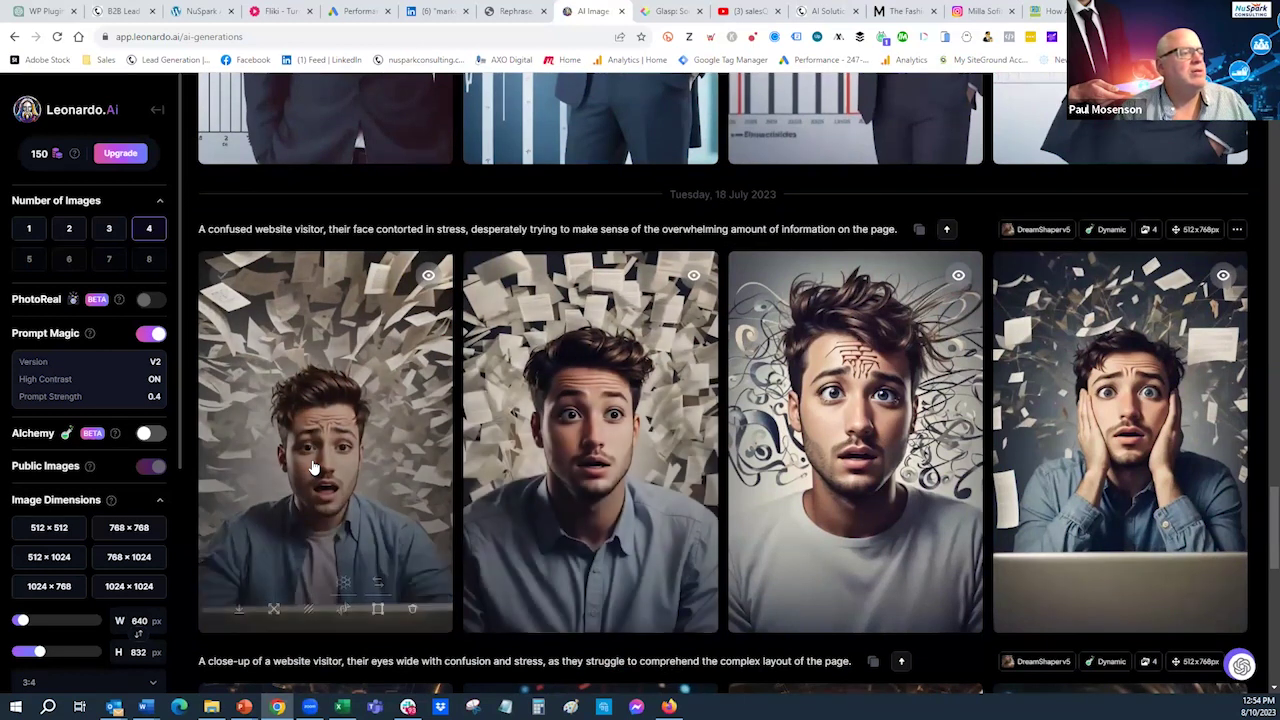
pyautogui.scroll(-1, 312, 465)
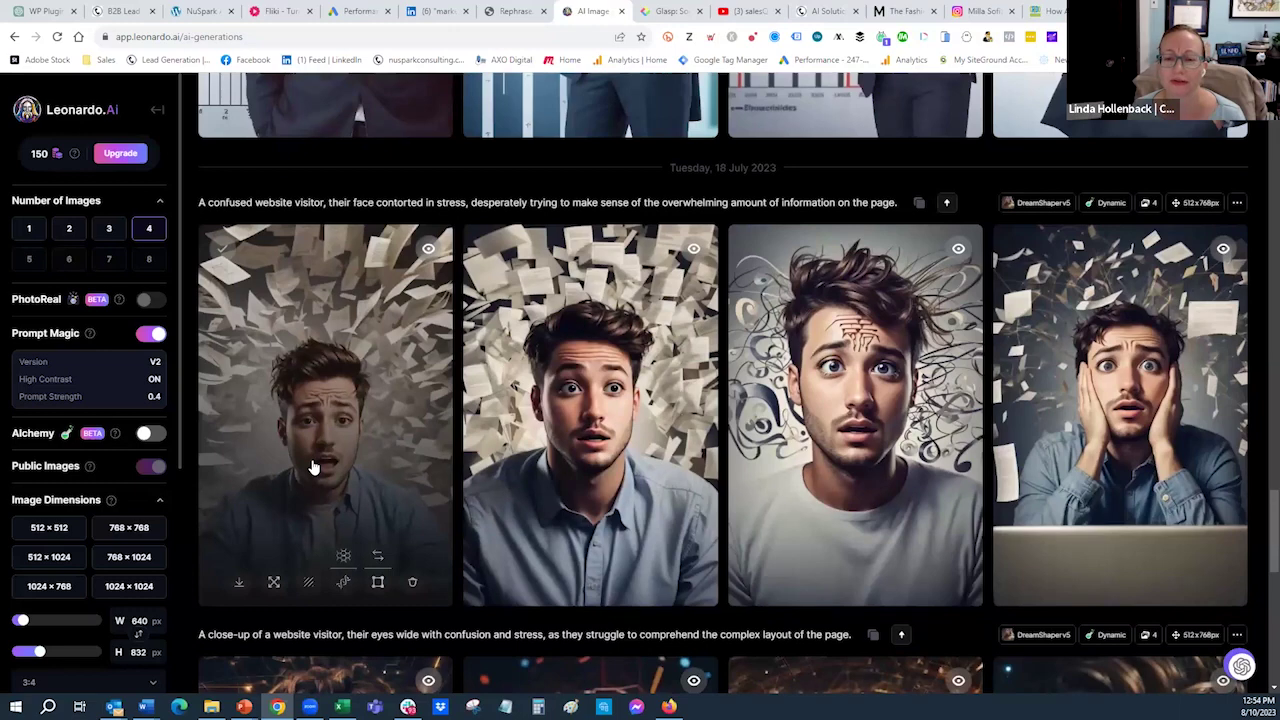
# Open the Prompt Generation tool of AI Image Generation and view the available style options.
pyautogui.scroll(10, 312, 467)
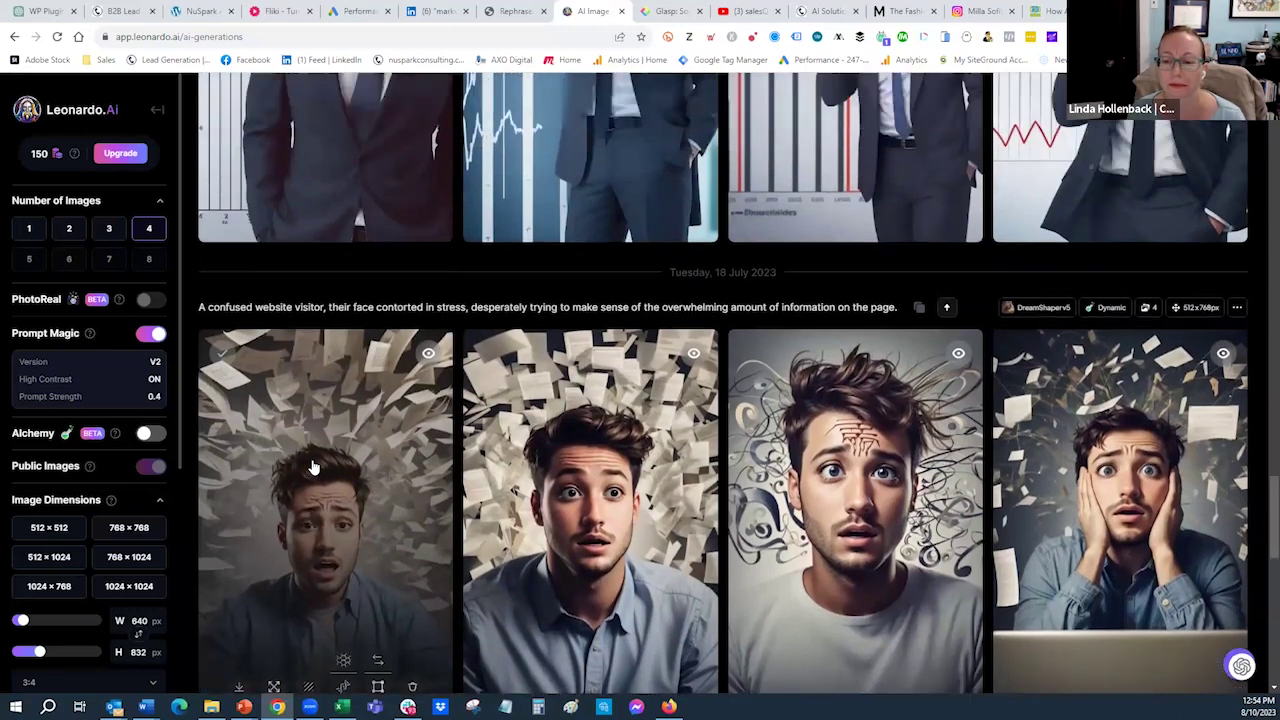
pyautogui.scroll(15, 312, 467)
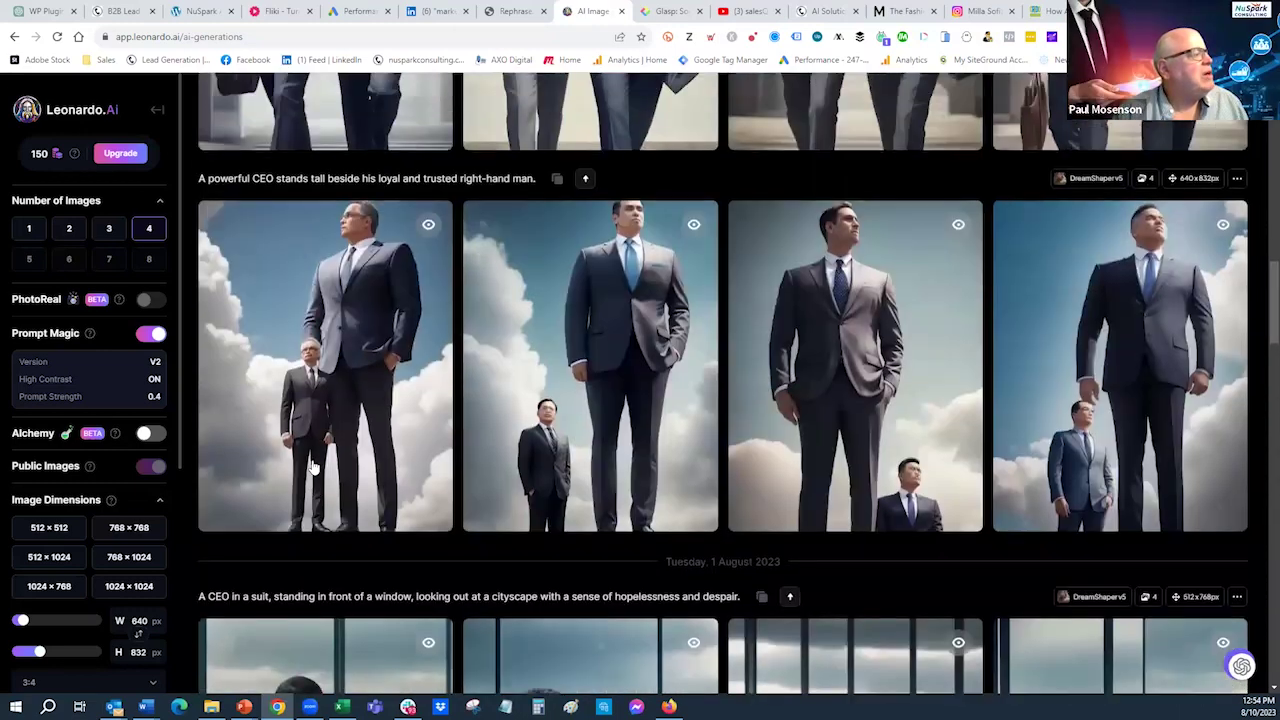
pyautogui.scroll(6, 312, 467)
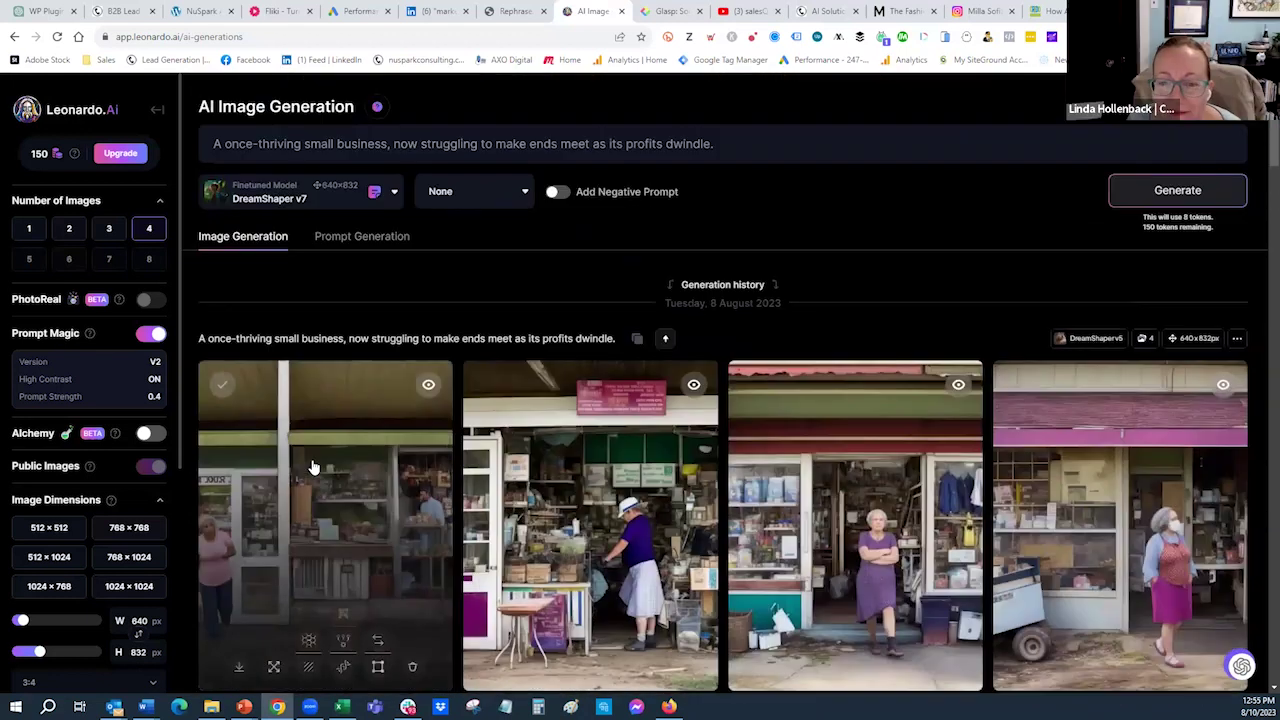
pyautogui.click(380, 246)
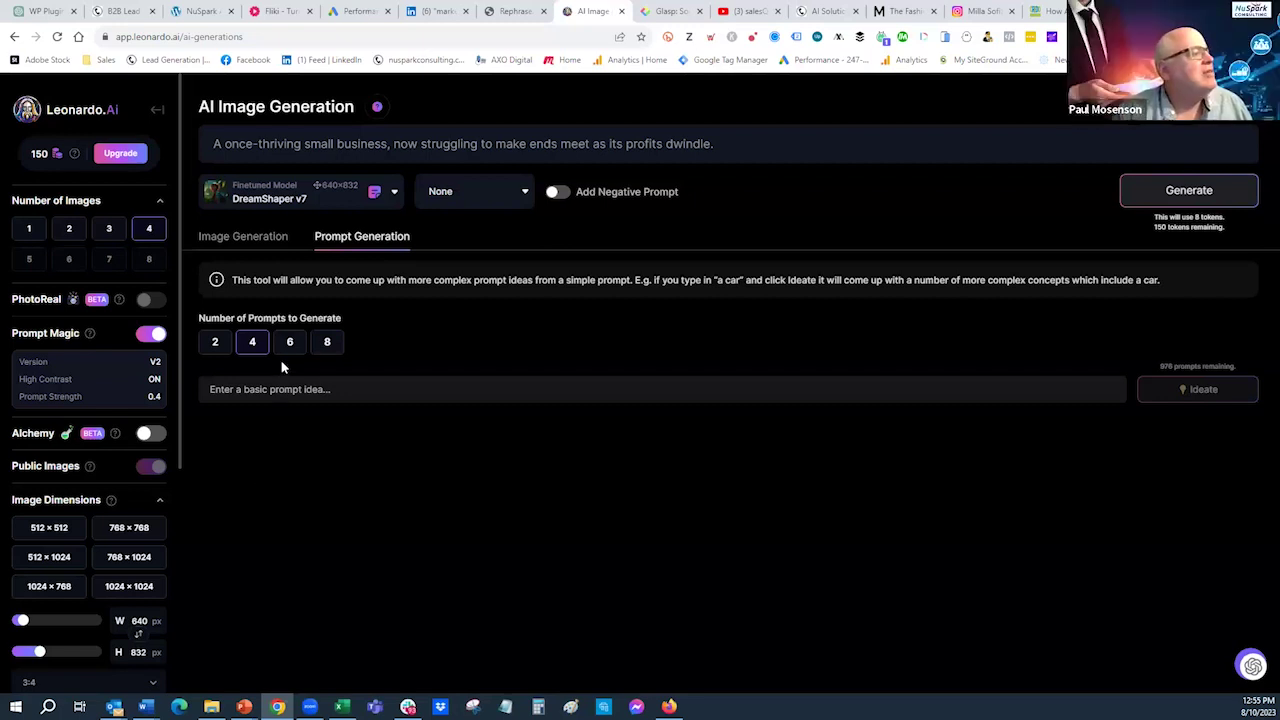
pyautogui.click(270, 390)
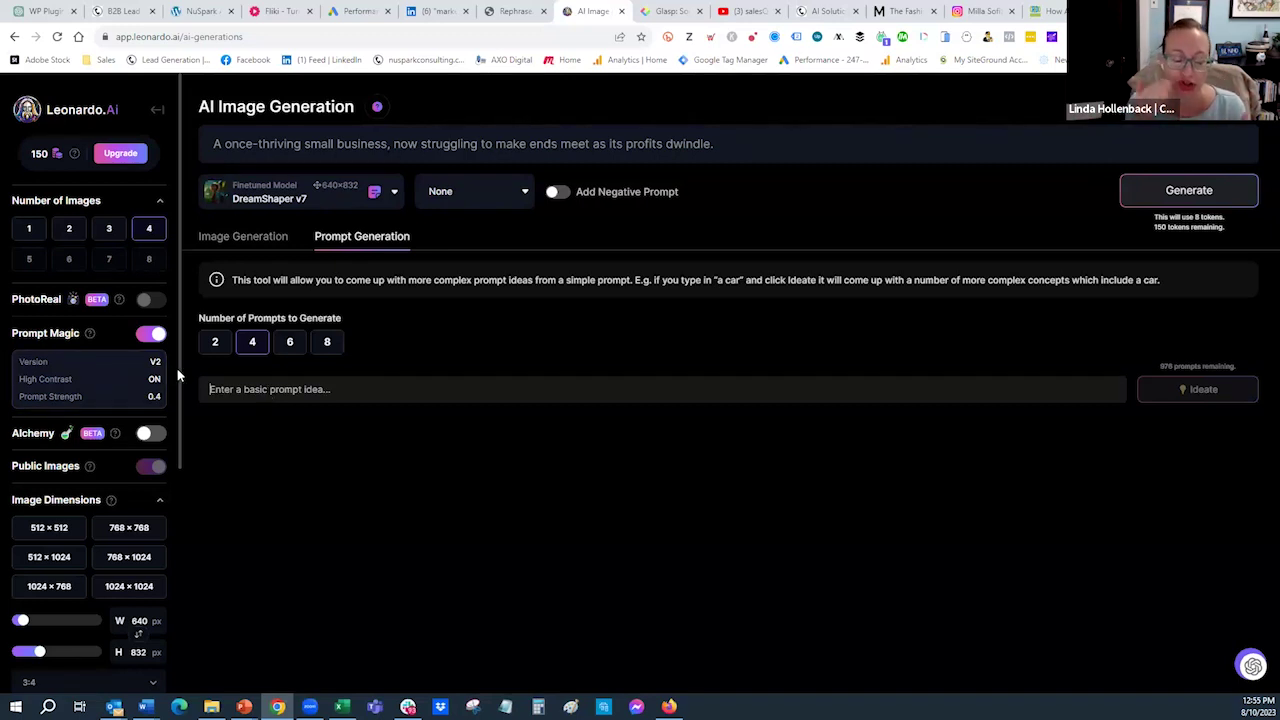
pyautogui.moveTo(178, 375); pyautogui.dragTo(182, 348)
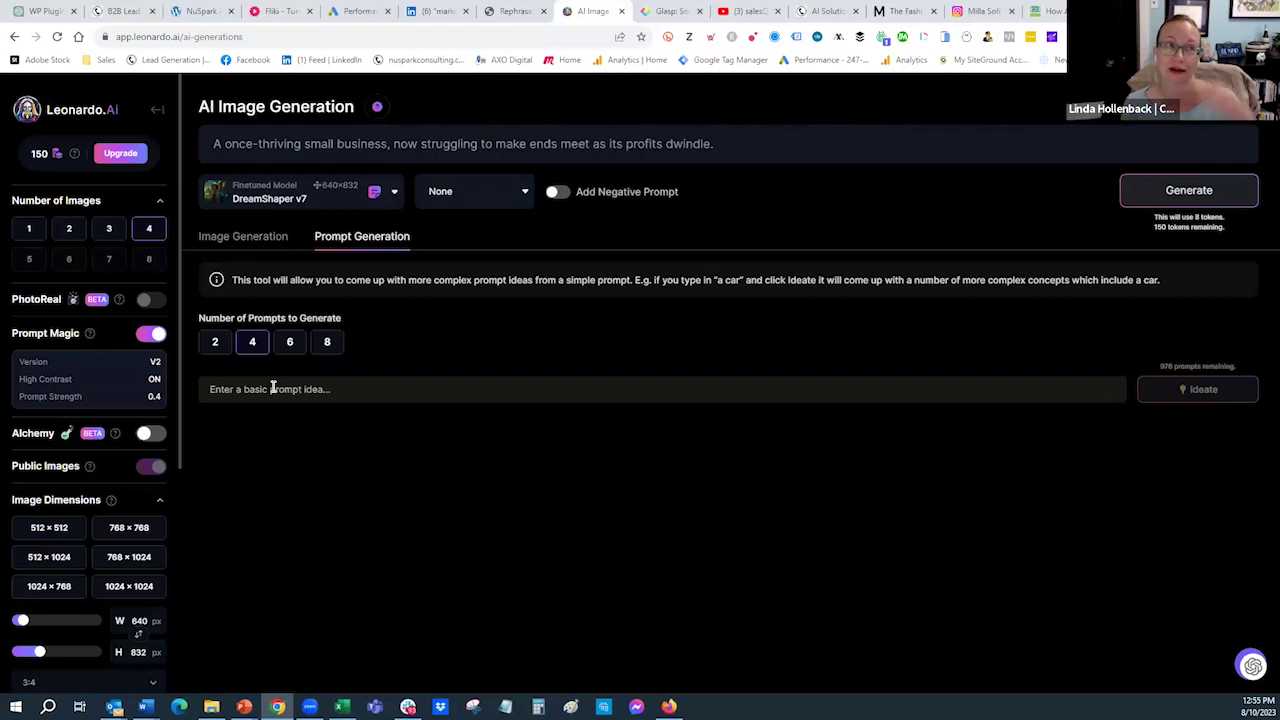
pyautogui.click(513, 193)
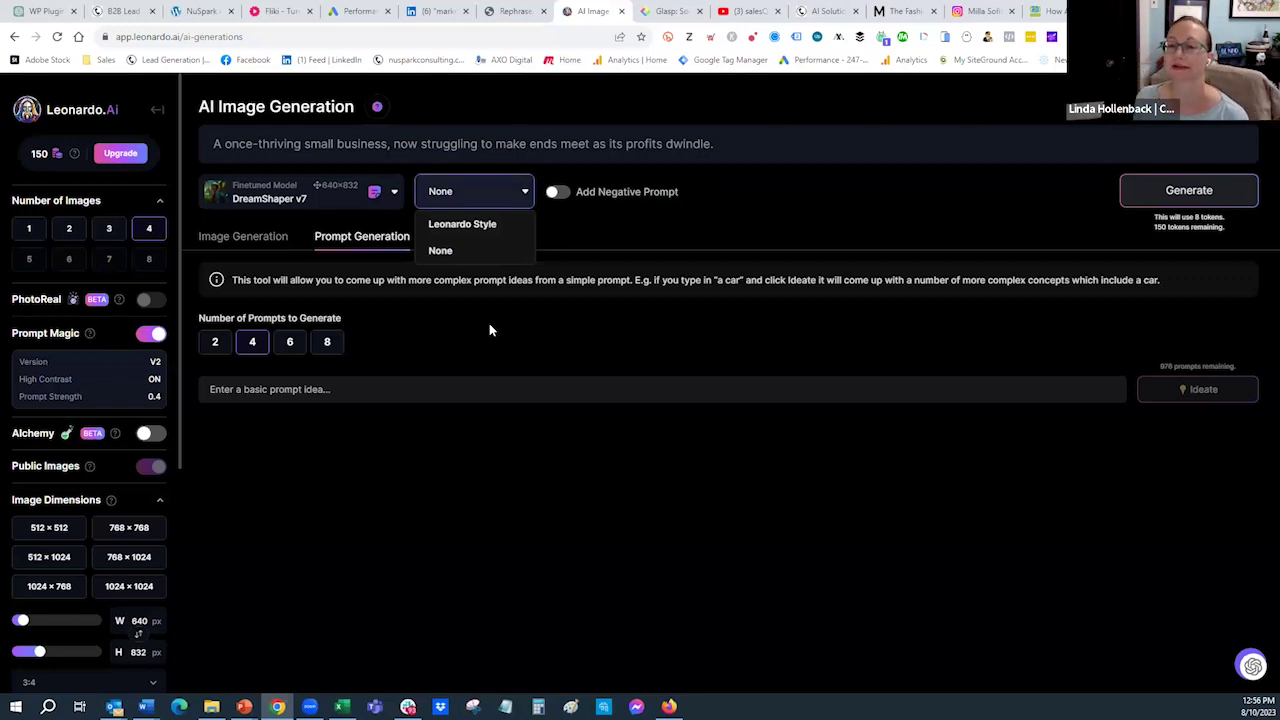
# Ideate prompts from the basic idea "High school female teen looking confused and stressed with how to write an application".
pyautogui.click(255, 385)
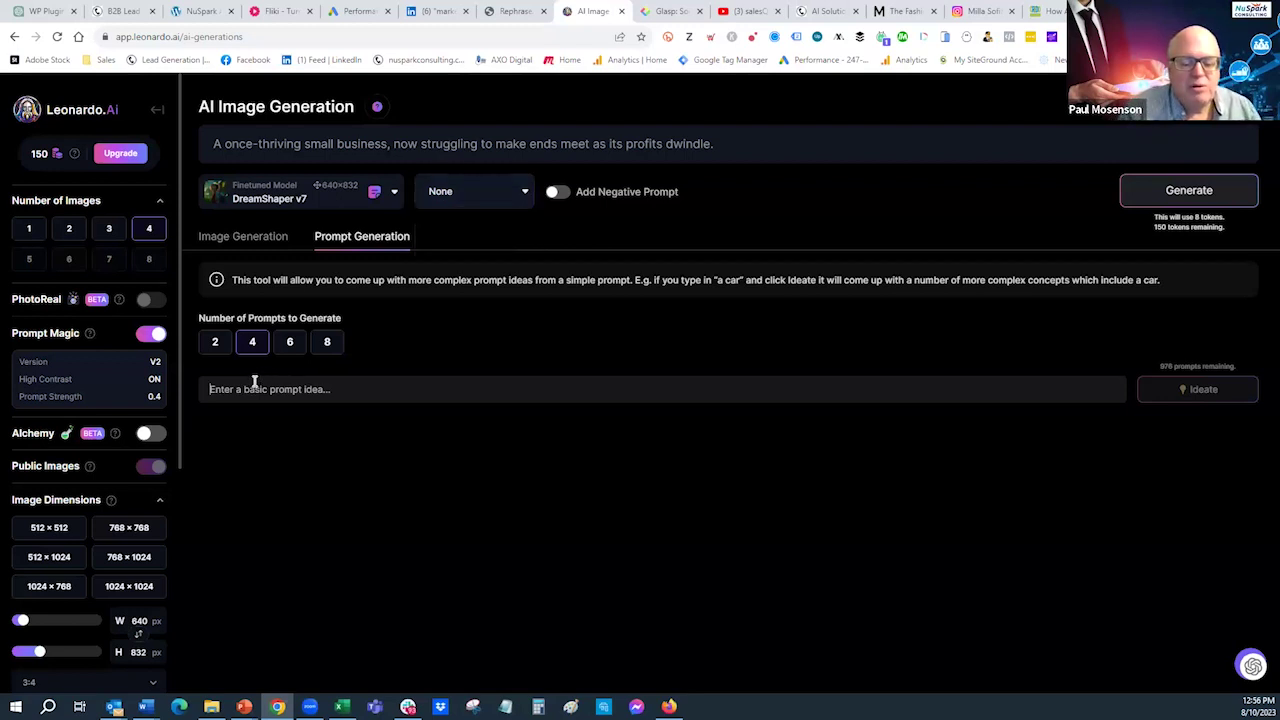
pyautogui.write('High school')
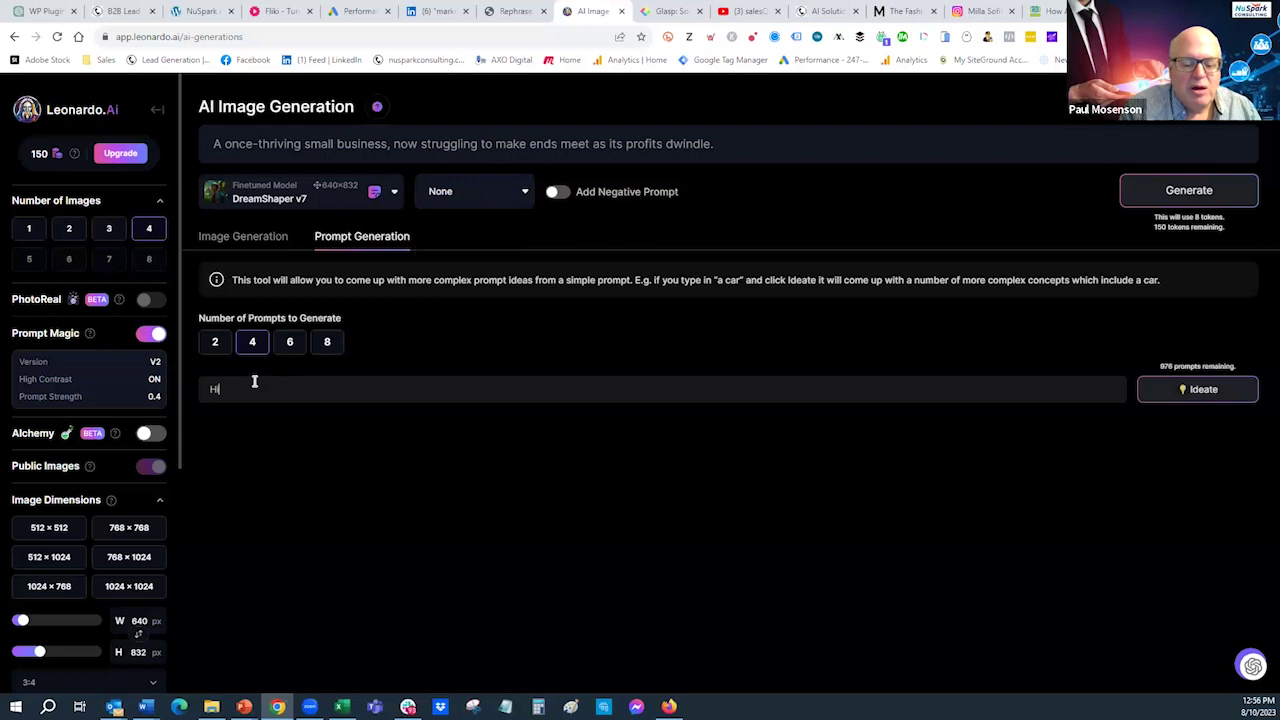
pyautogui.write(' fem')
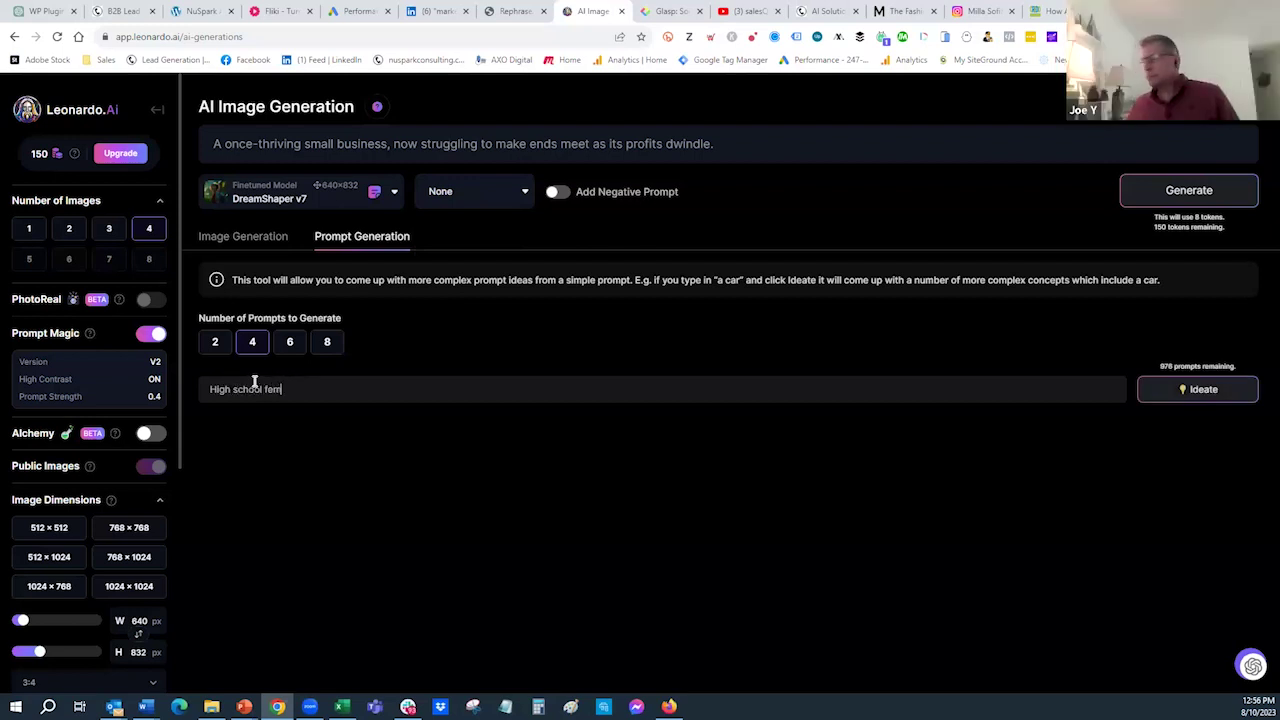
pyautogui.write('ale teen ')
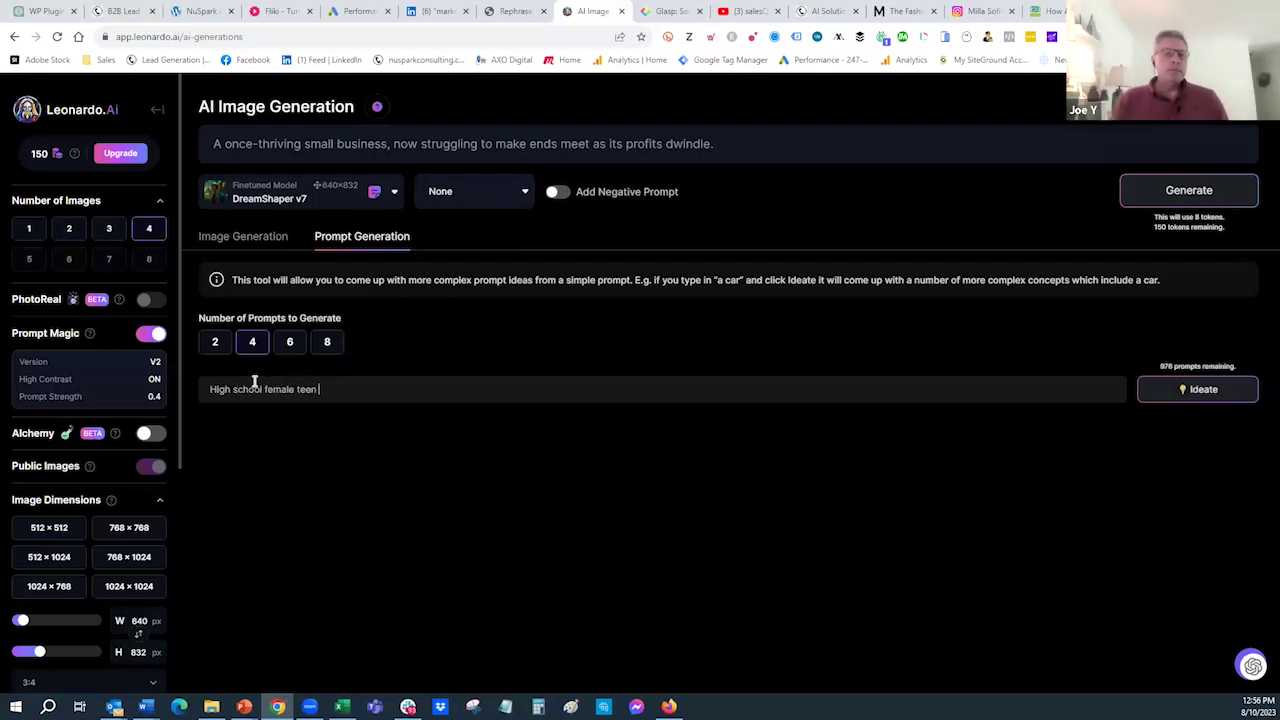
pyautogui.write('looking con')
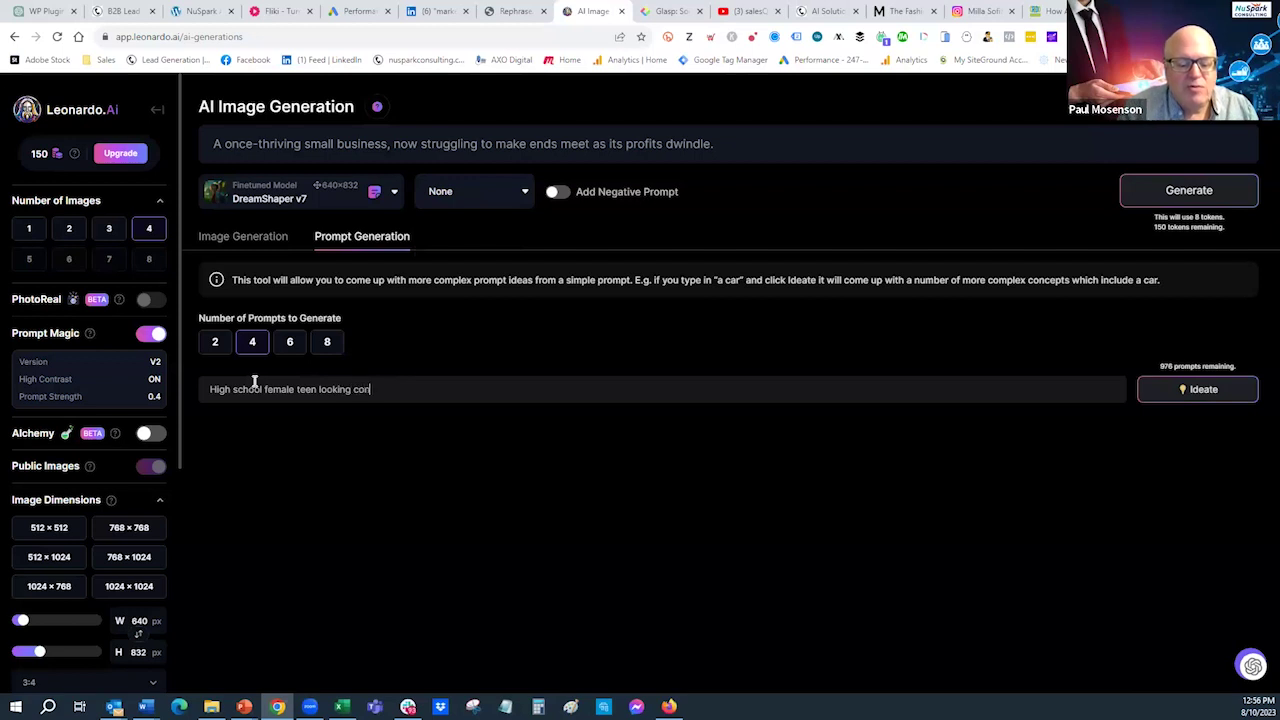
pyautogui.write('fused and')
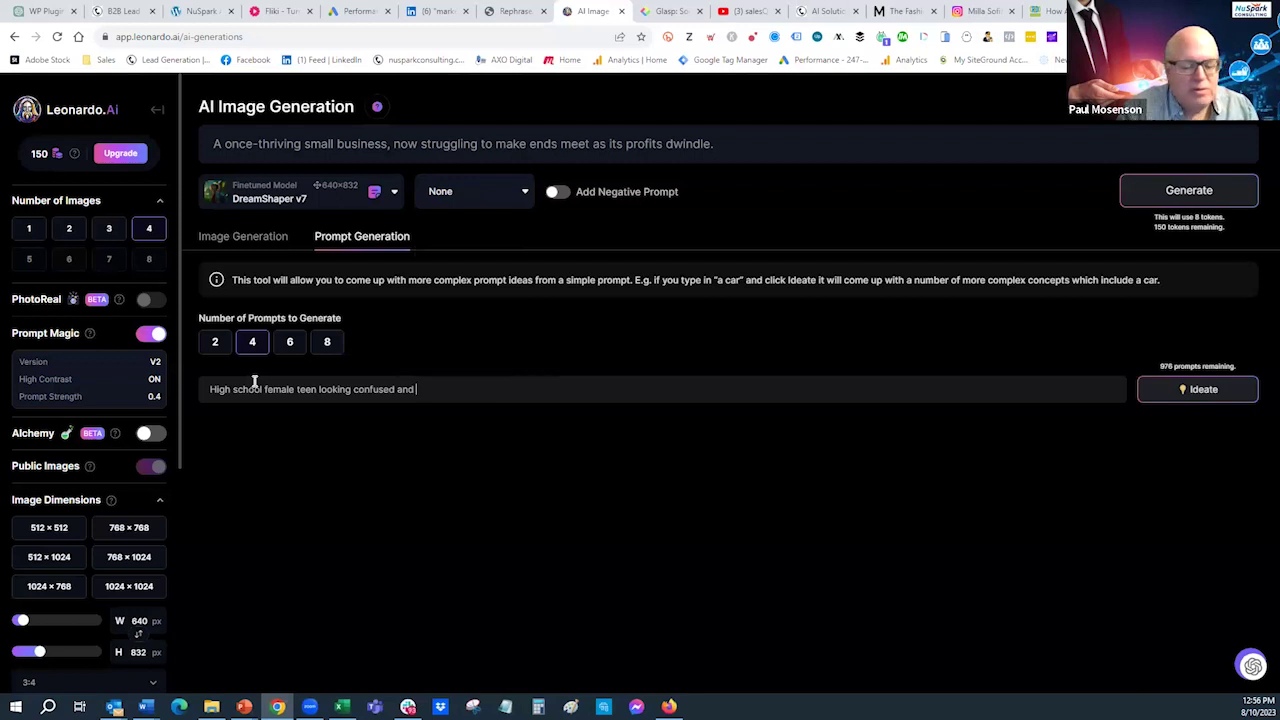
pyautogui.write('s')
pyautogui.write('ss')
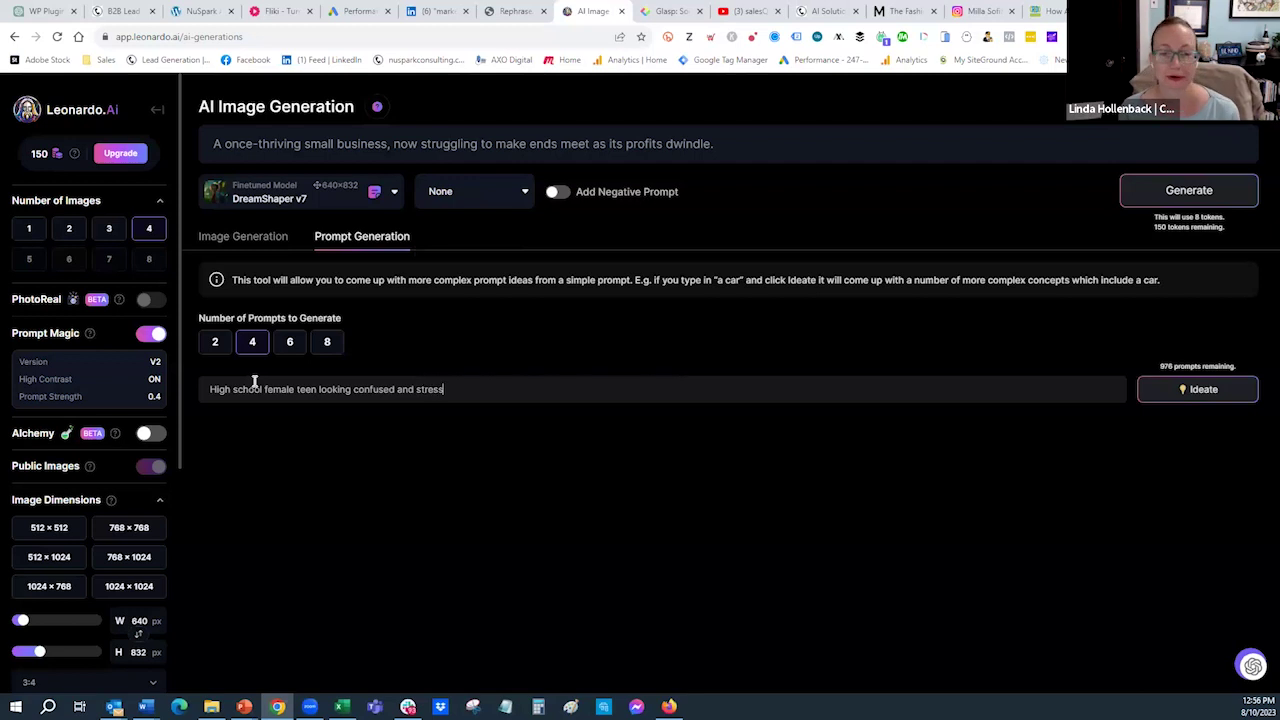
pyautogui.write('ed with')
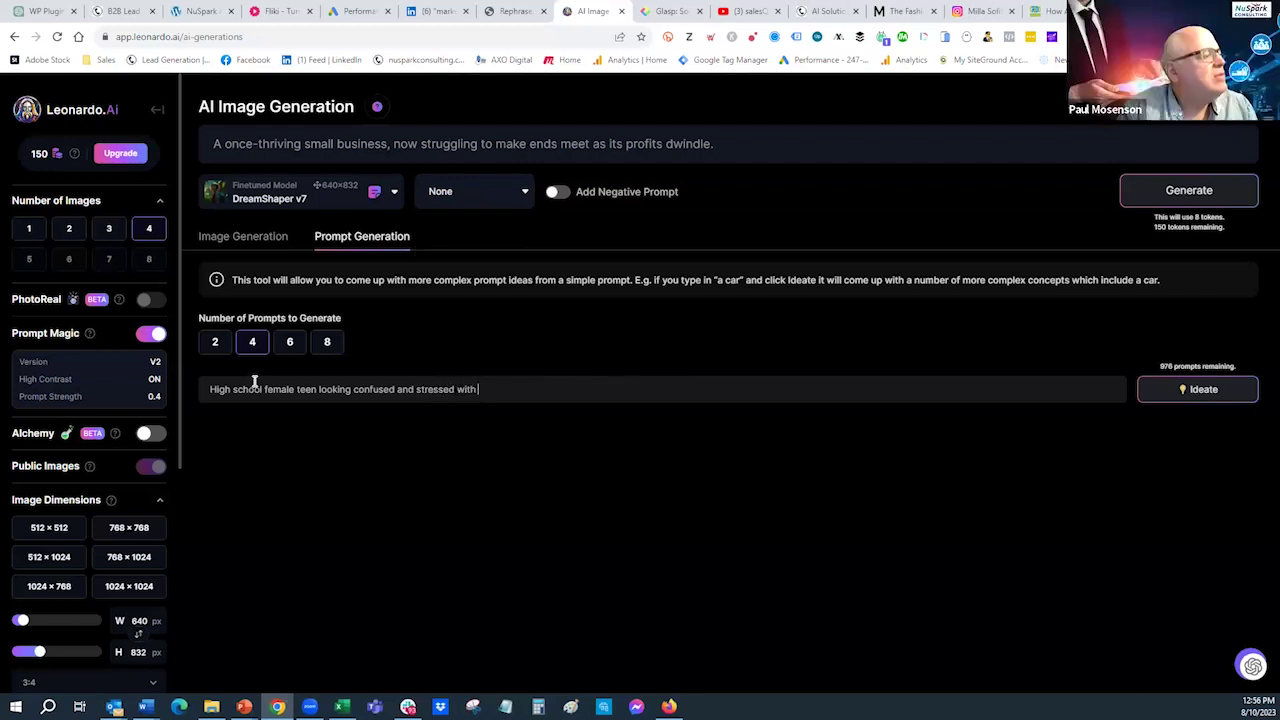
pyautogui.write('  how t')
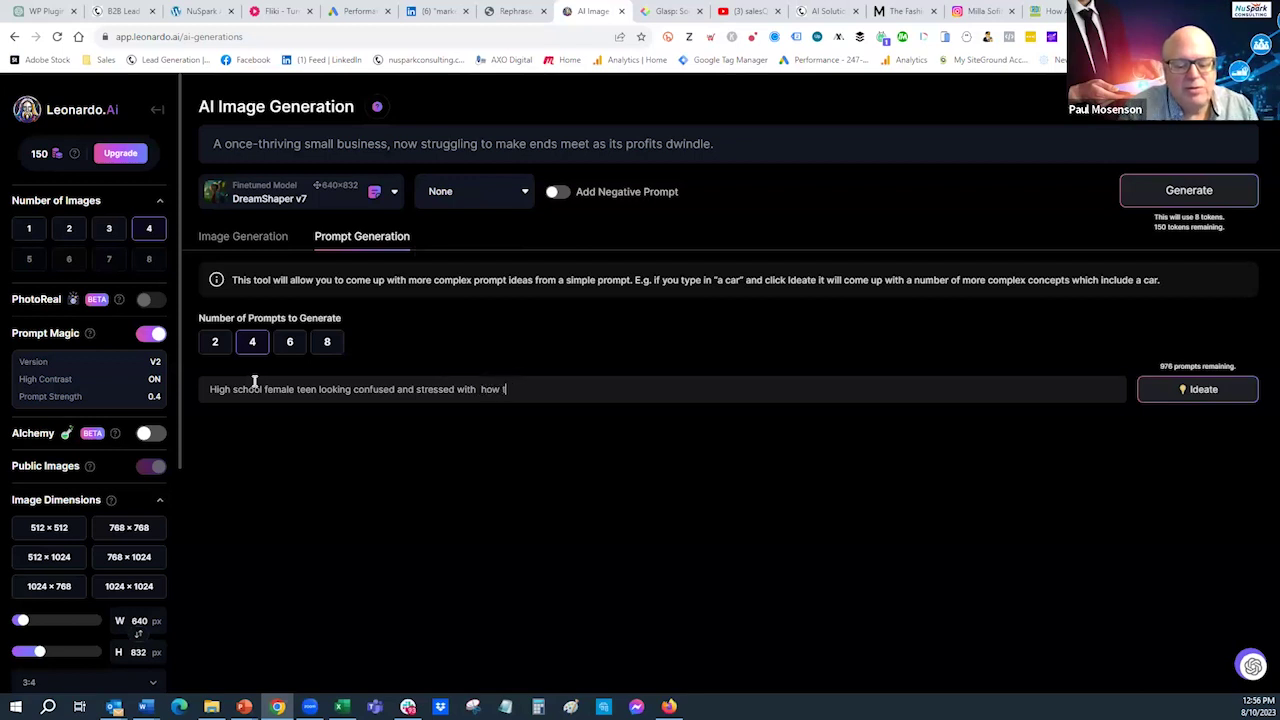
pyautogui.write('o write an application')
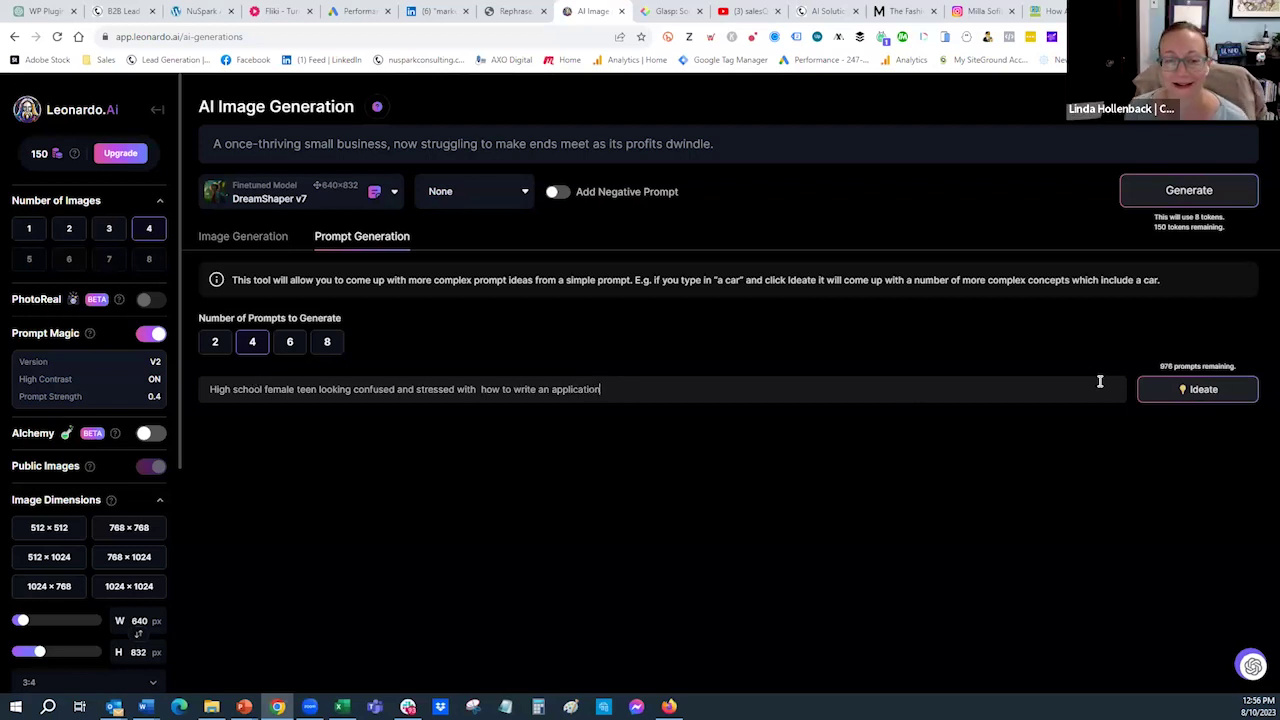
pyautogui.click(1188, 400)
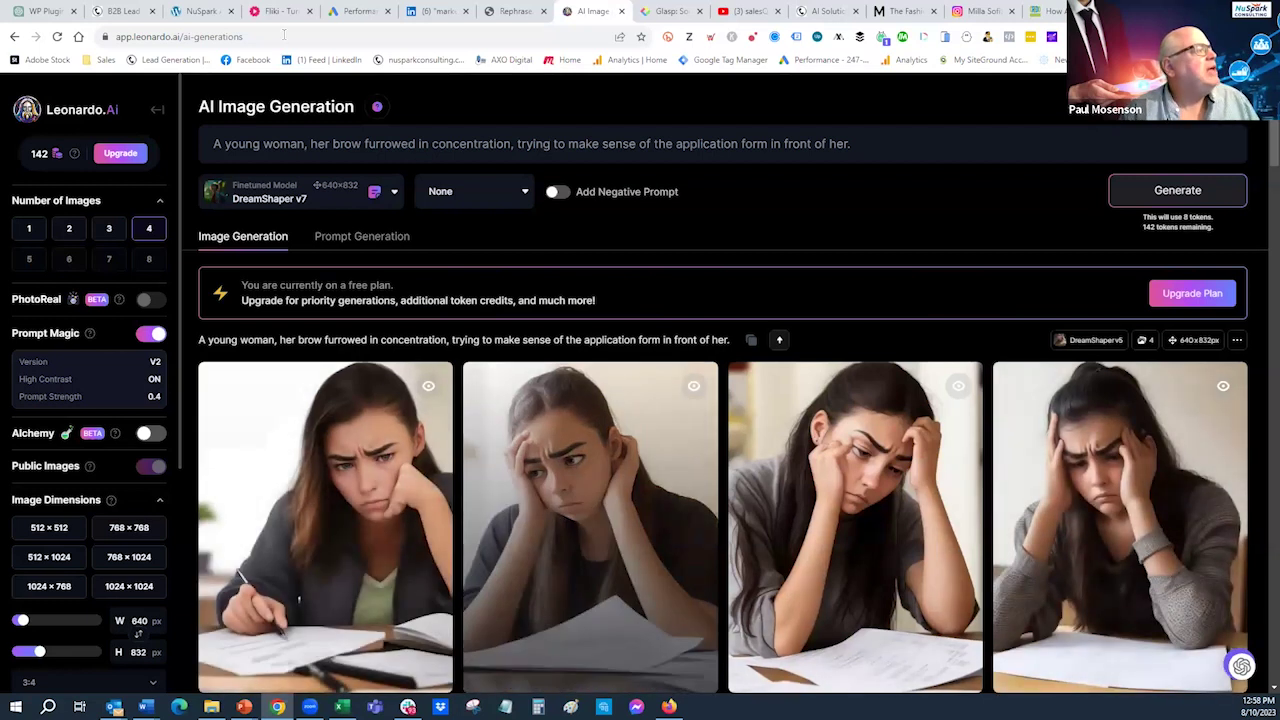
# Switch to ChatGPT and submit "Write a one page PDF on cyber security advantages to a small businss" in a new chat.
pyautogui.click(45, 11)
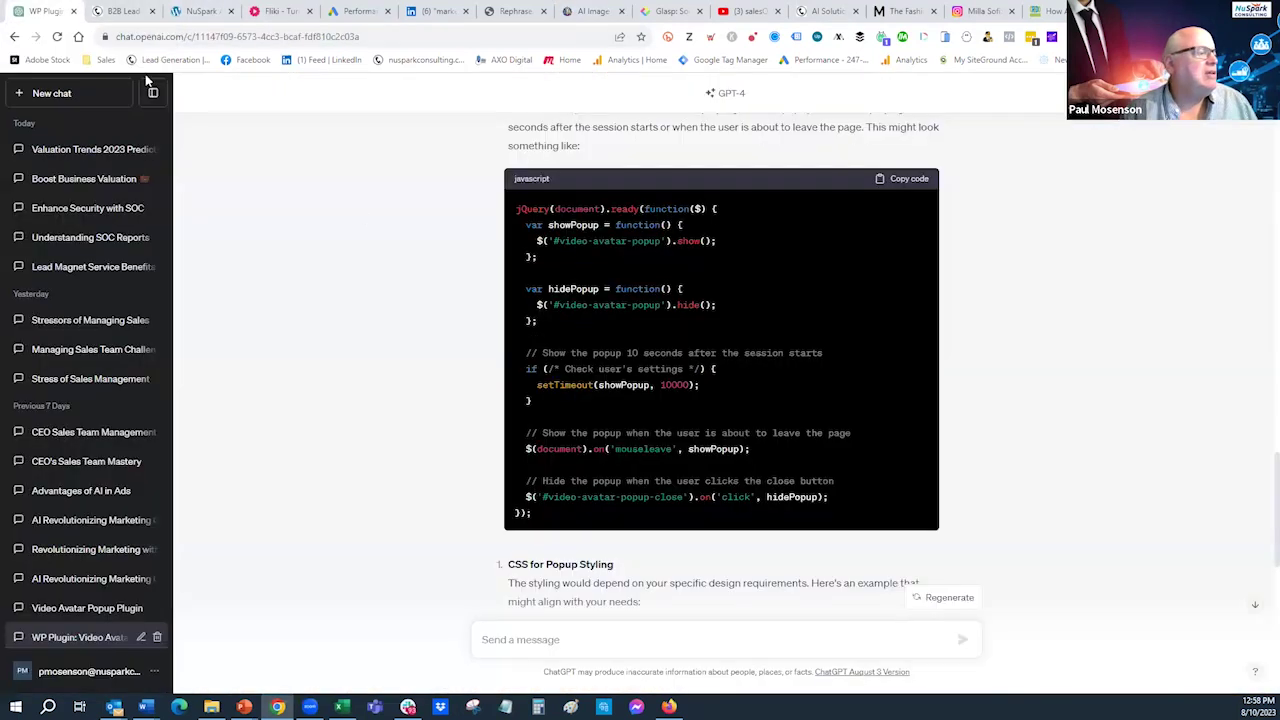
pyautogui.click(62, 92)
pyautogui.write('Write a')
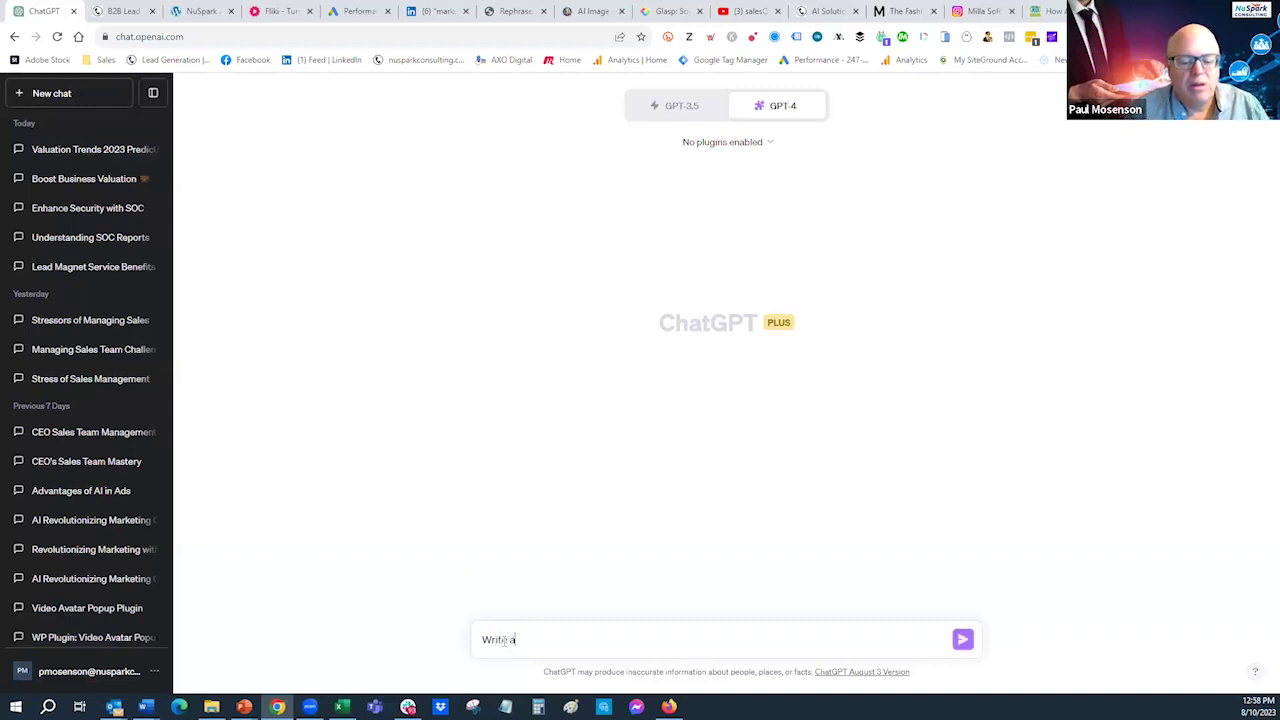
pyautogui.write(' one page P')
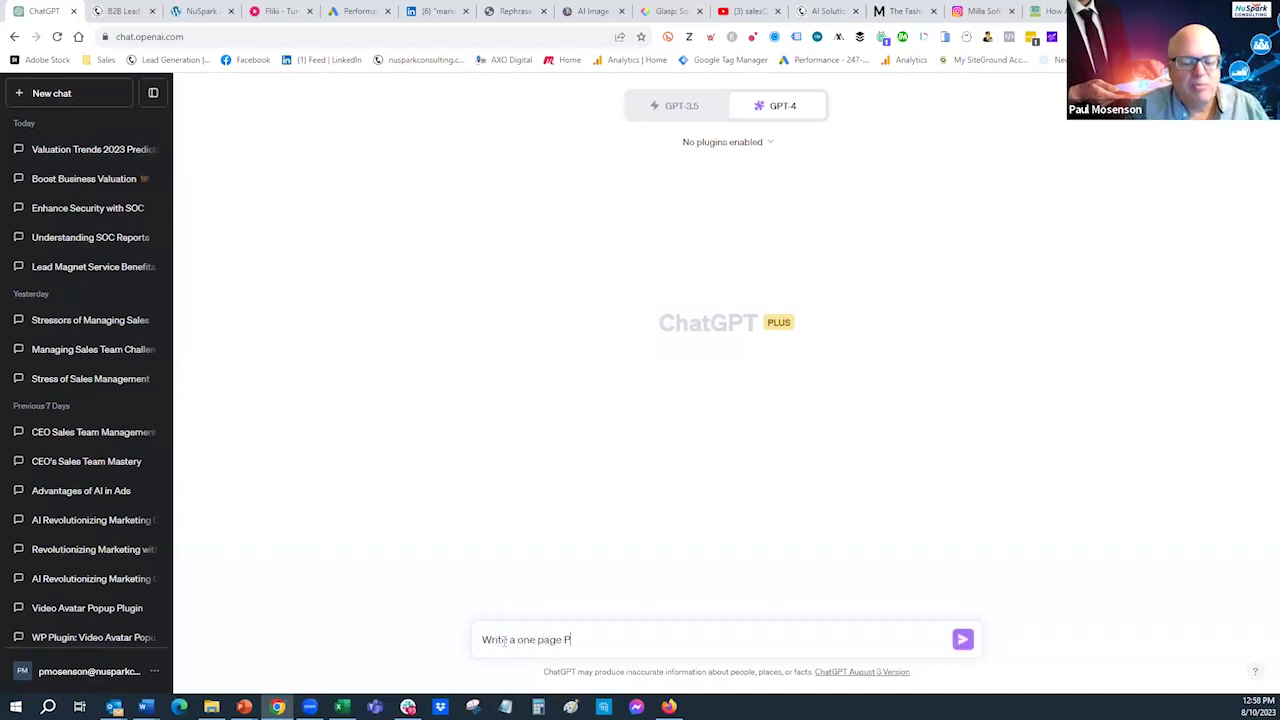
pyautogui.write('DF')
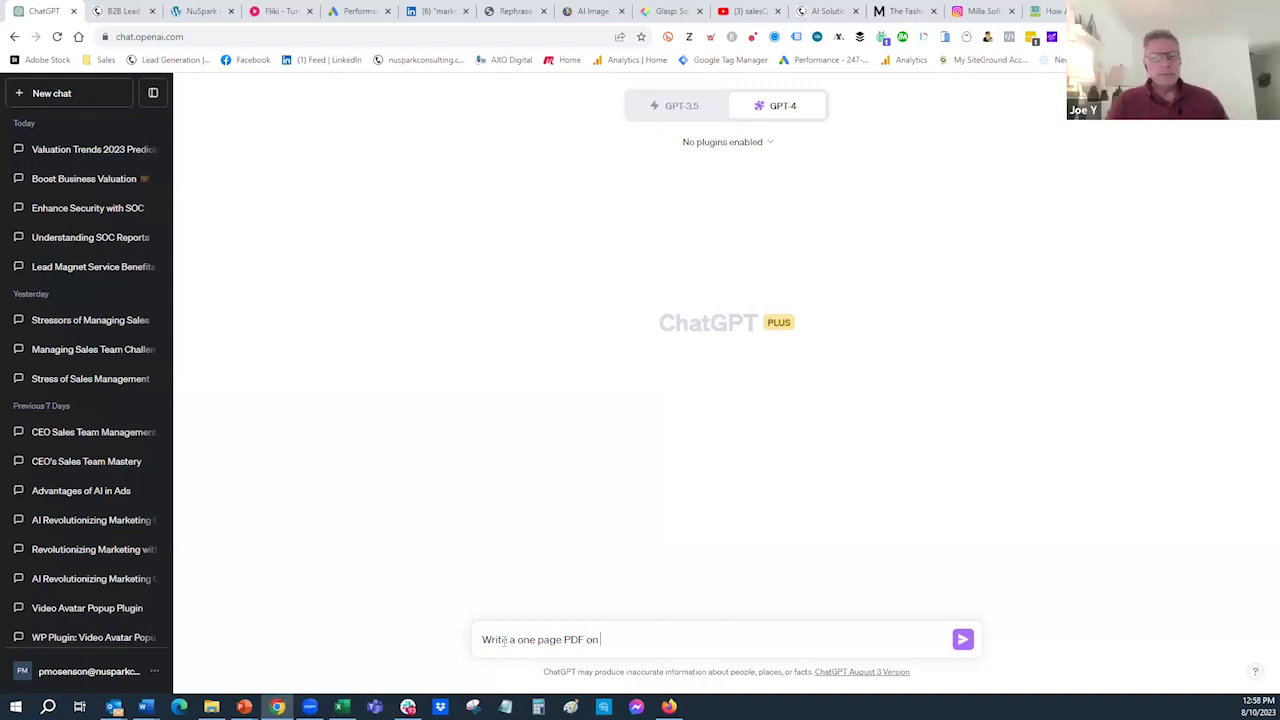
pyautogui.write('on cyber securi')
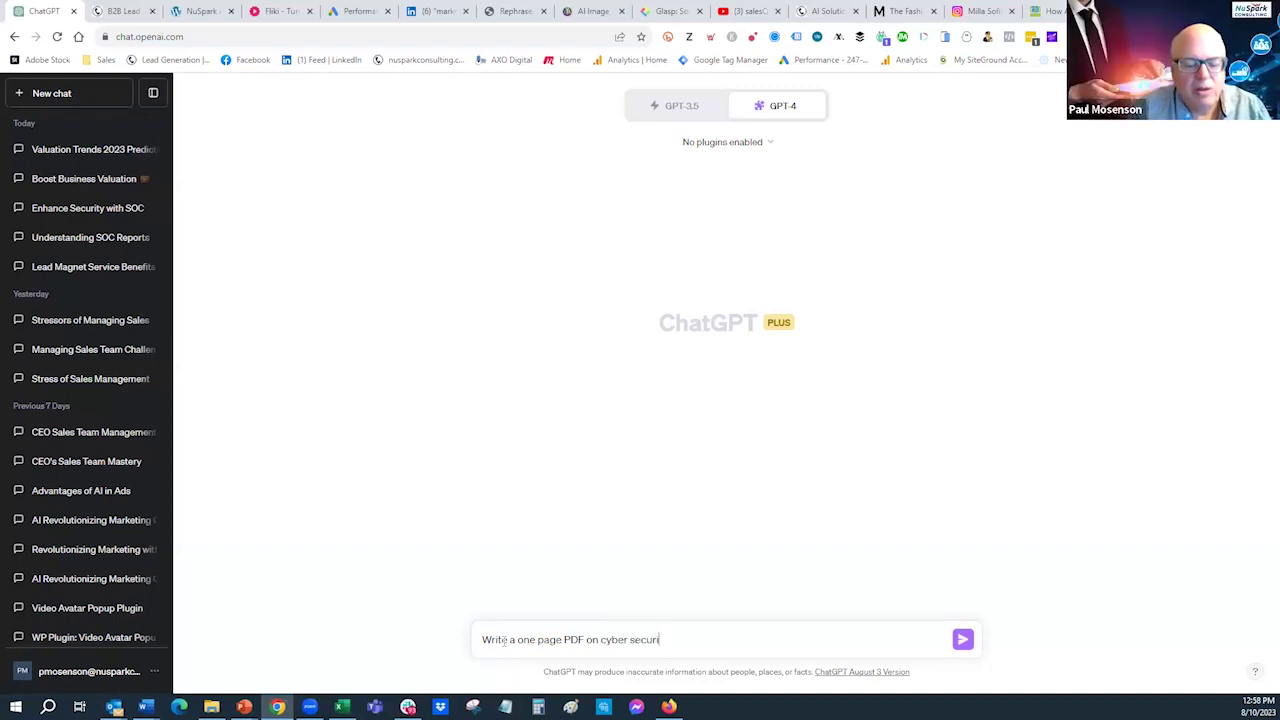
pyautogui.write('ty advantages to a small businss')
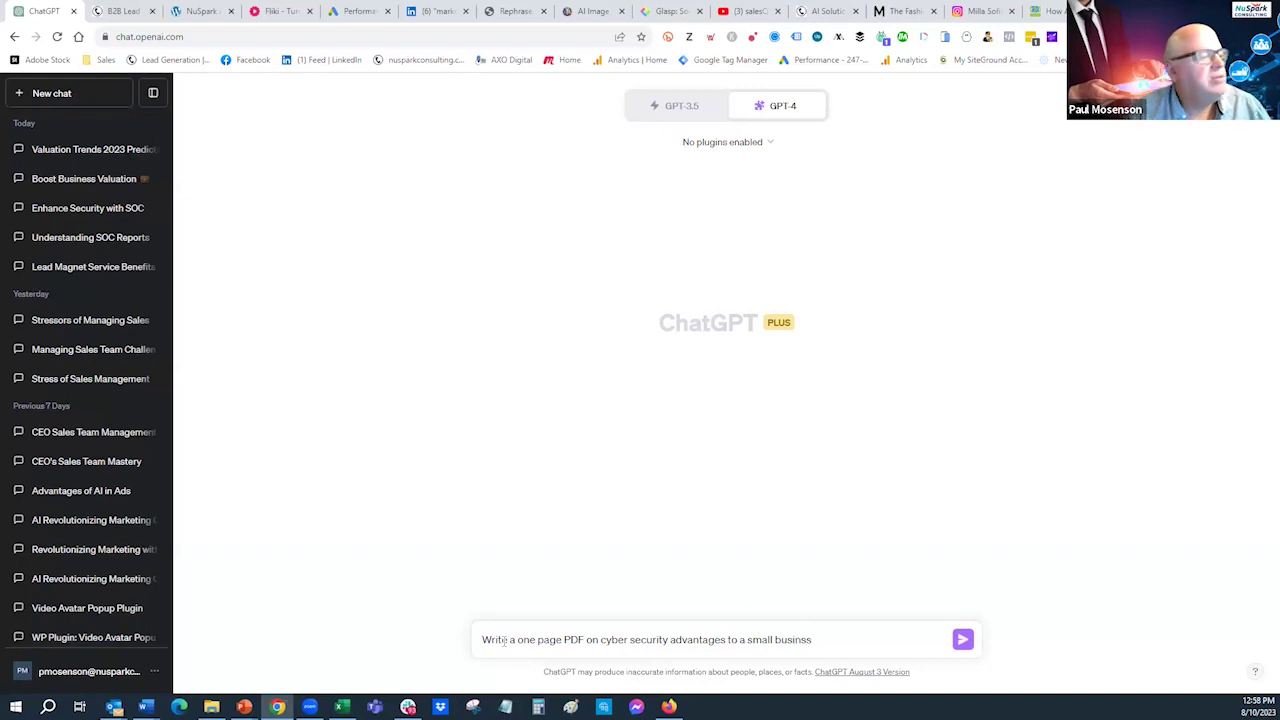
pyautogui.press('Return')
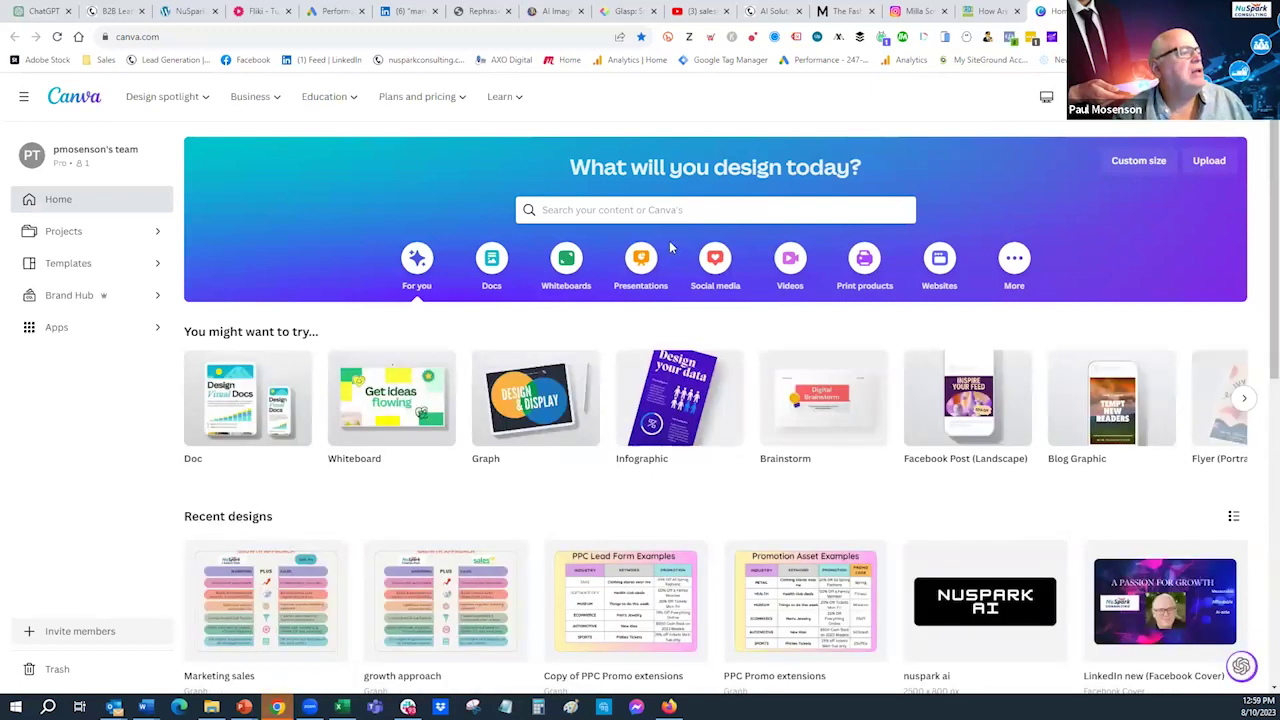
# Create a Flyer (Portrait 8.5 × 11 in) design in Canva and apply the Colorful Travel Agency Flyer template.
pyautogui.click(645, 268)
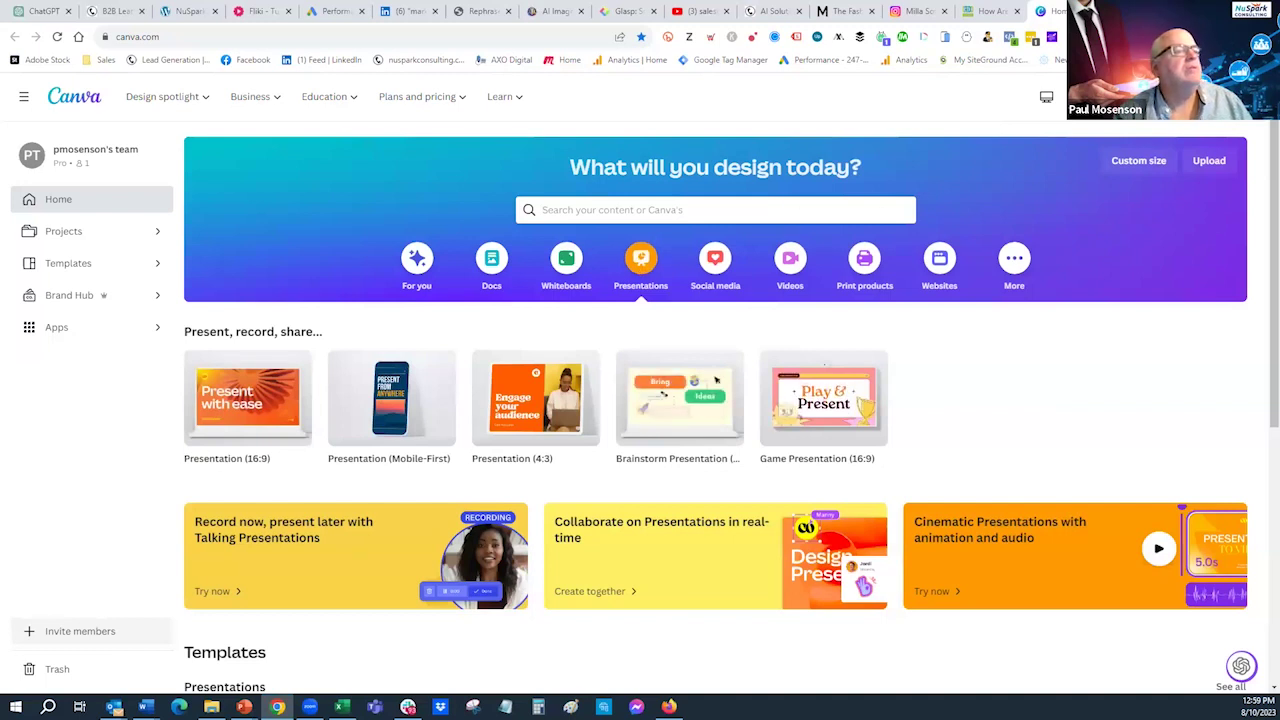
pyautogui.click(1138, 160)
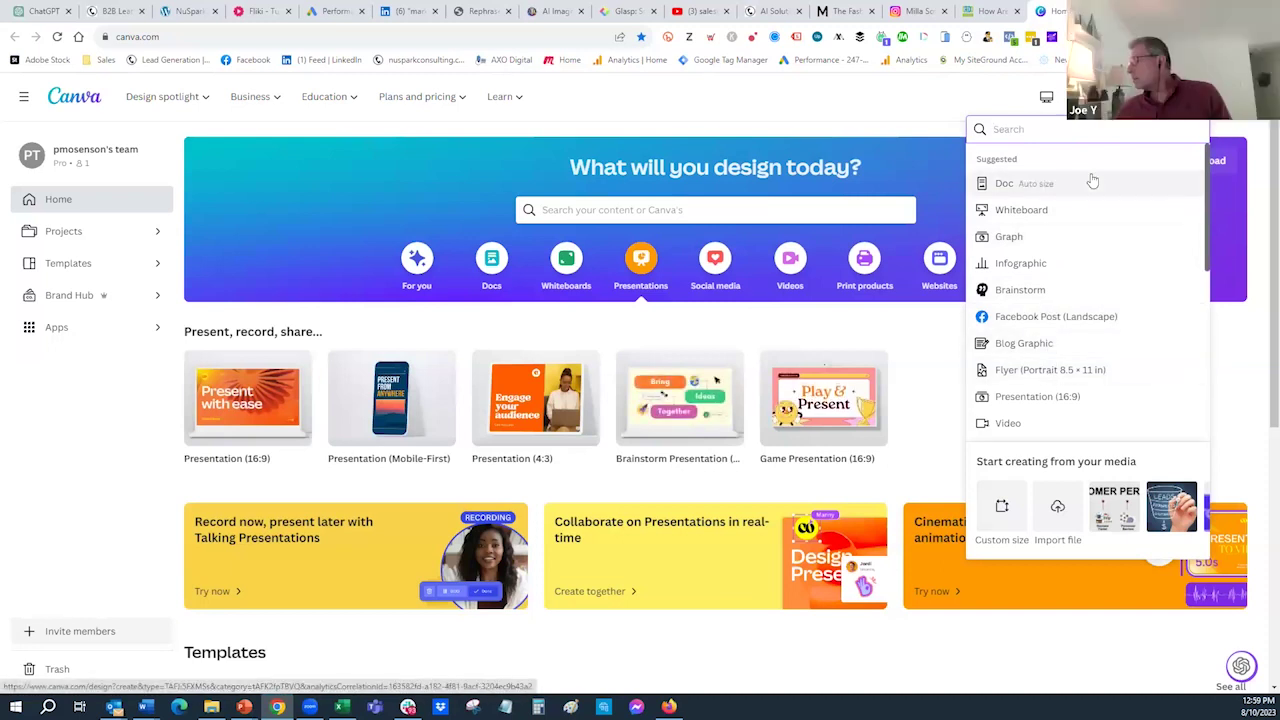
pyautogui.click(1071, 370)
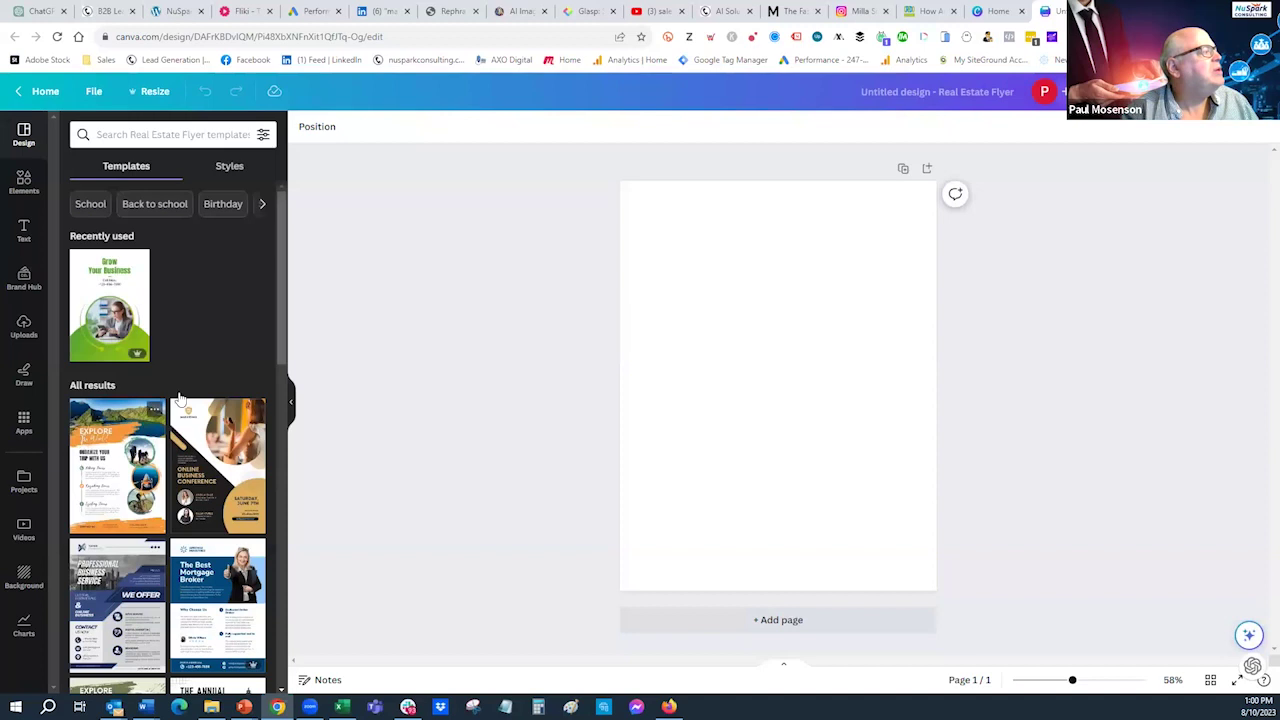
pyautogui.click(127, 483)
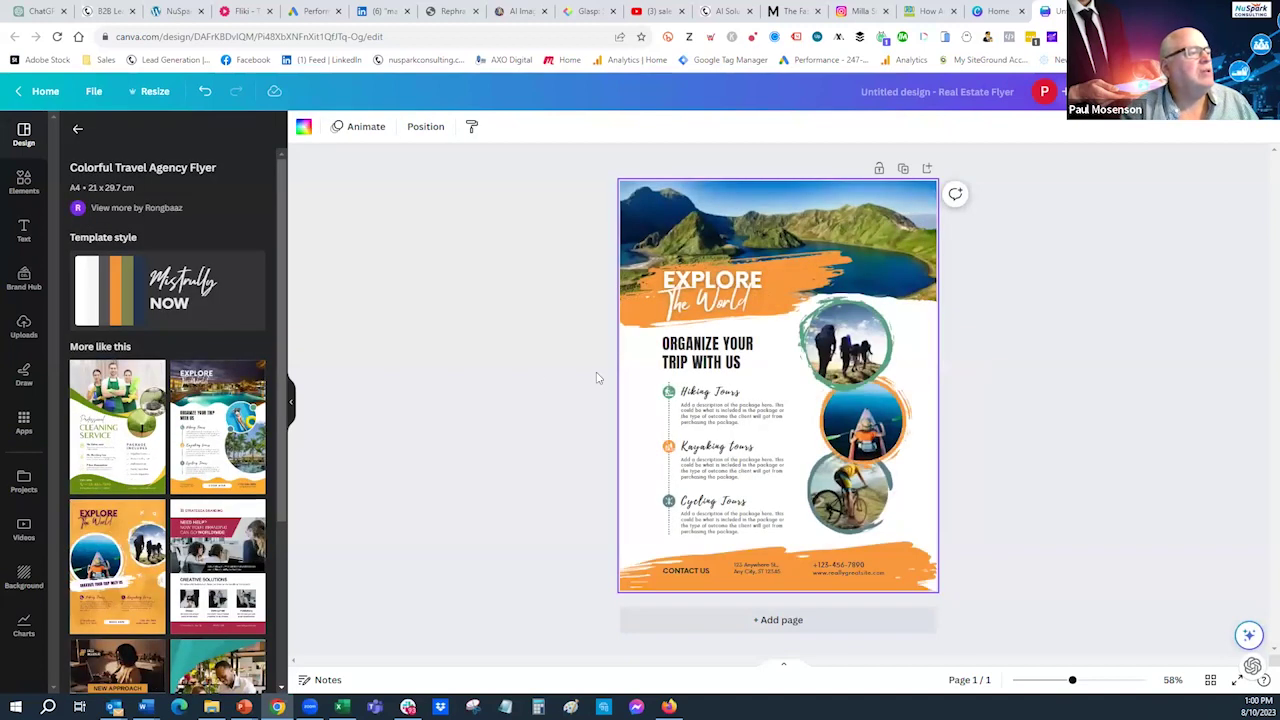
# Select the flyer's "Organize your trip with us" heading and view the file types available for downloading the design.
pyautogui.doubleClick(686, 355)
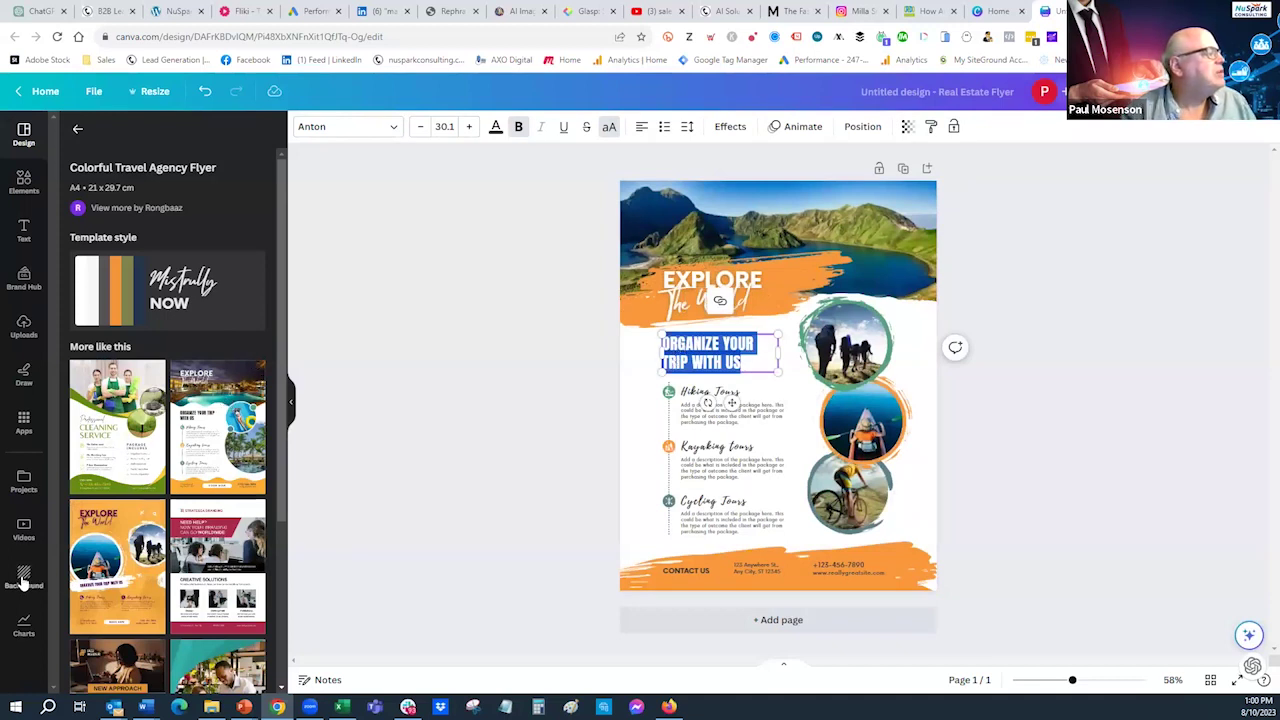
pyautogui.click(31, 426)
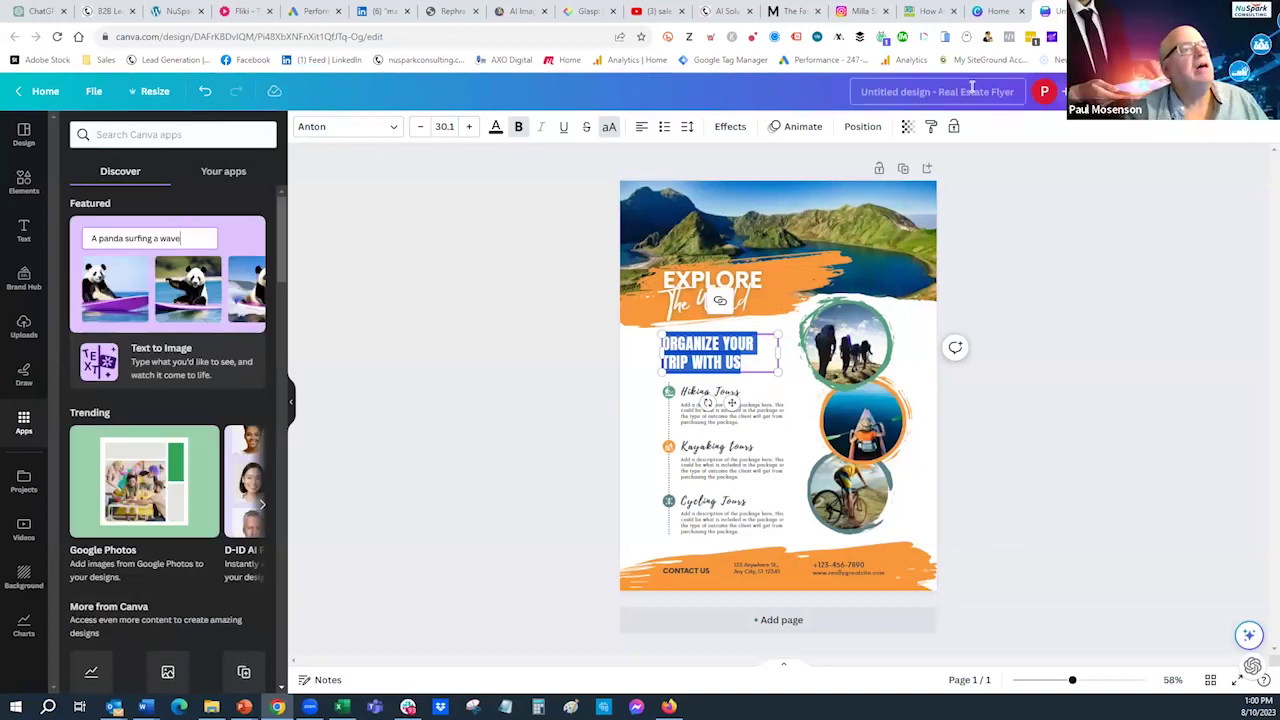
pyautogui.click(1100, 91)
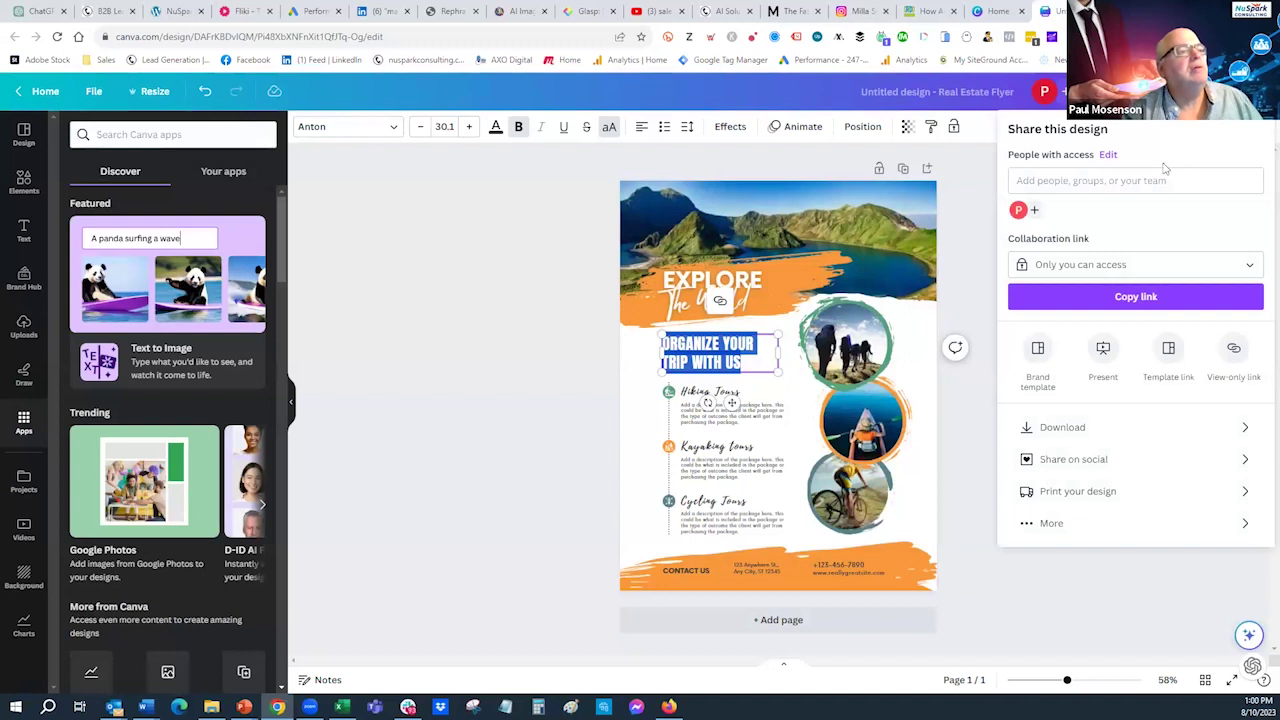
pyautogui.click(1072, 427)
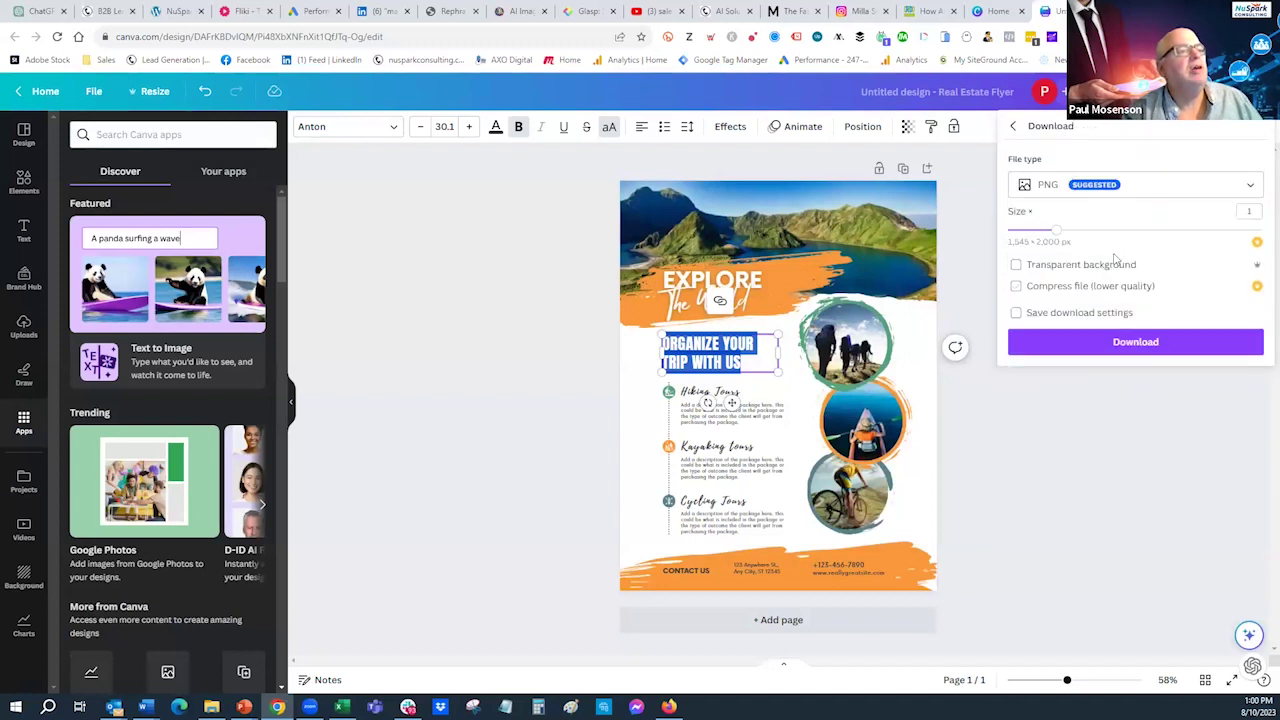
pyautogui.click(1139, 188)
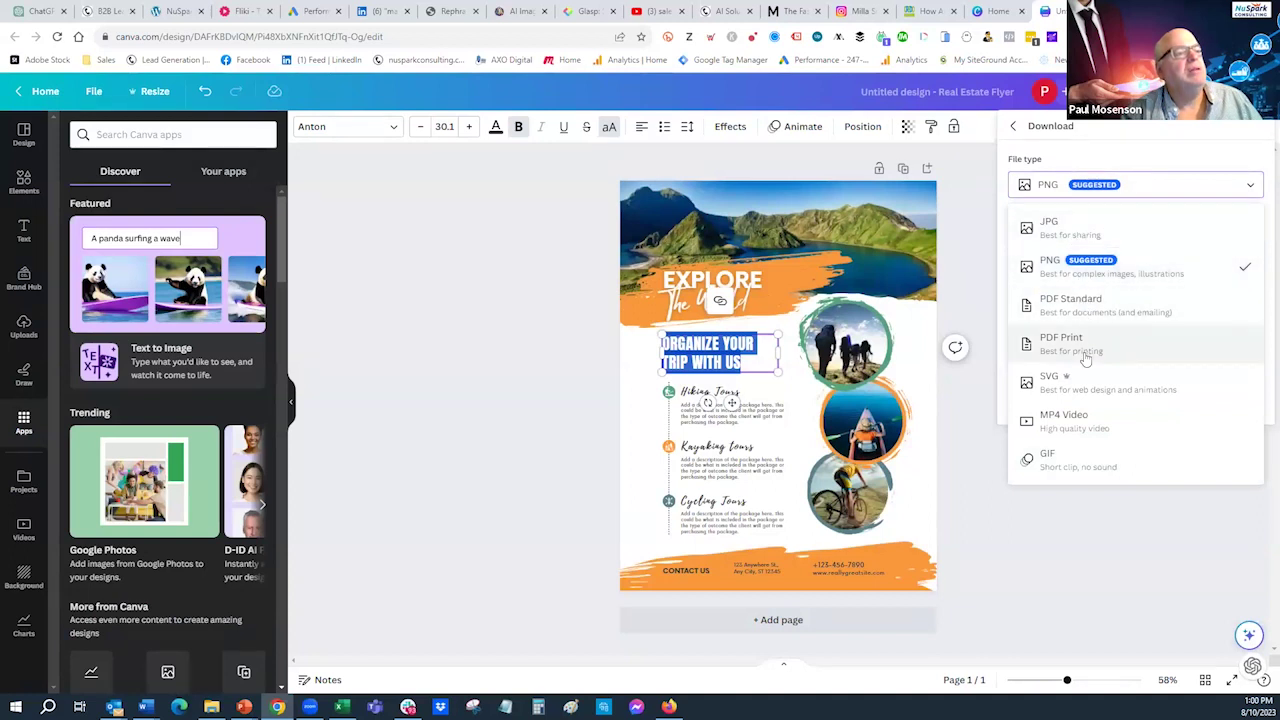
pyautogui.click(1058, 532)
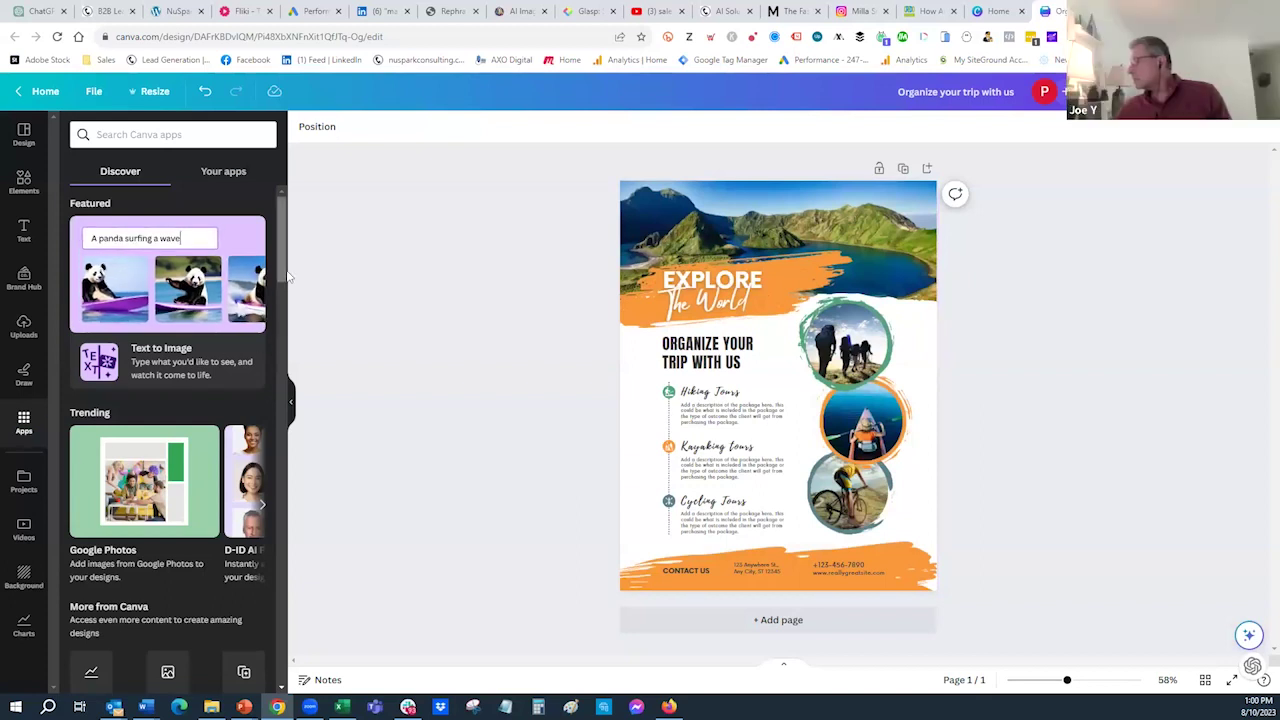
# Look through the apps offered in the Canva editor, including the Popular and Create something new groups.
pyautogui.scroll(-3, 288, 352)
pyautogui.scroll(-5, 288, 352)
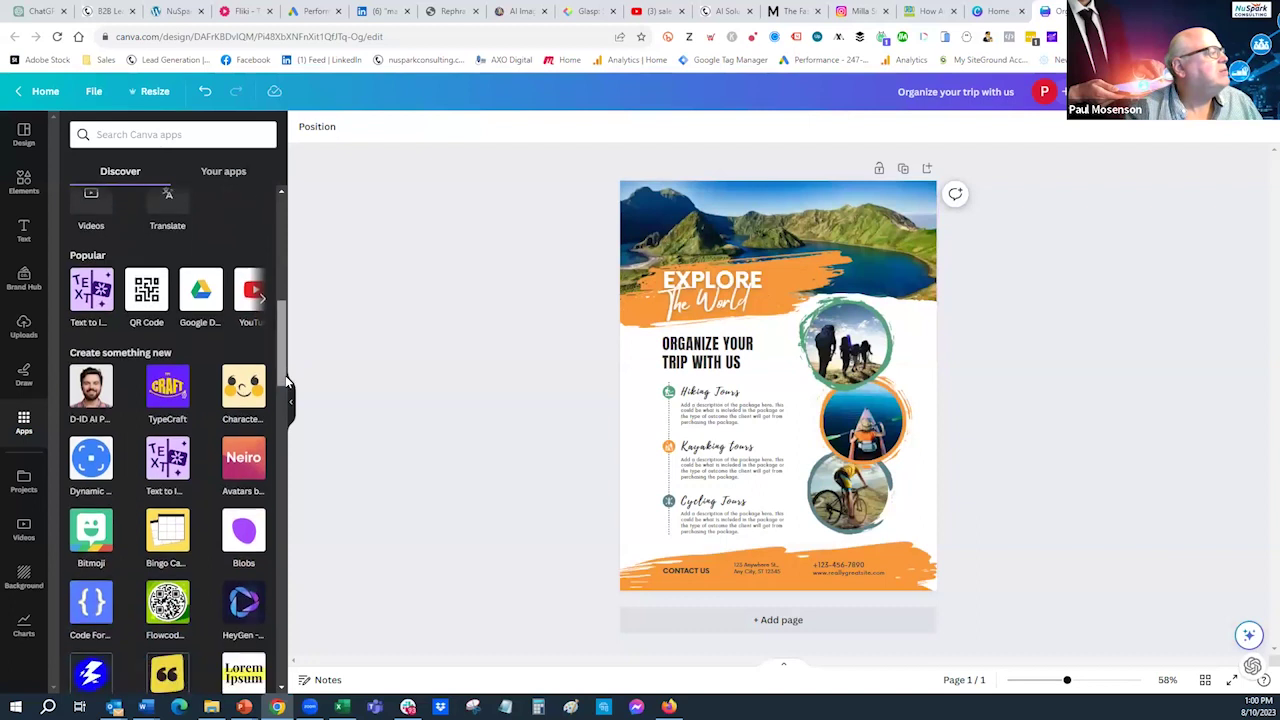
pyautogui.scroll(-2, 285, 410)
pyautogui.scroll(15, 280, 400)
pyautogui.scroll(-12, 272, 394)
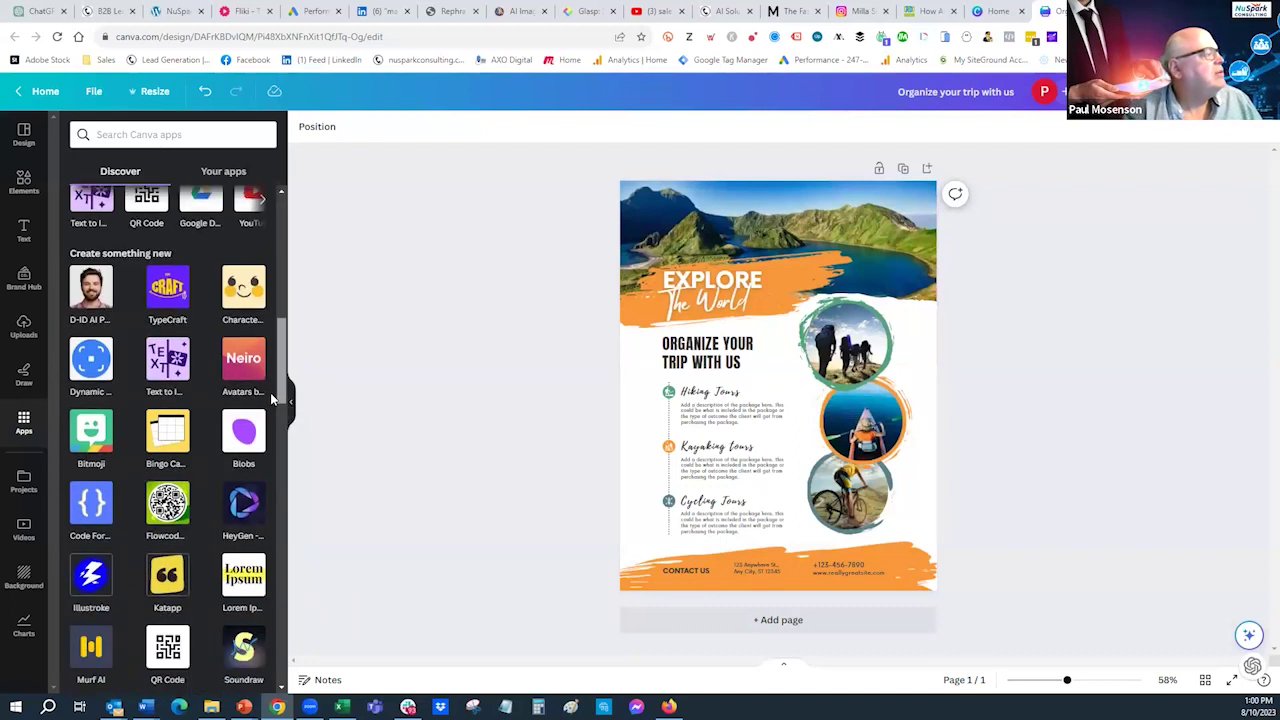
pyautogui.scroll(12, 272, 398)
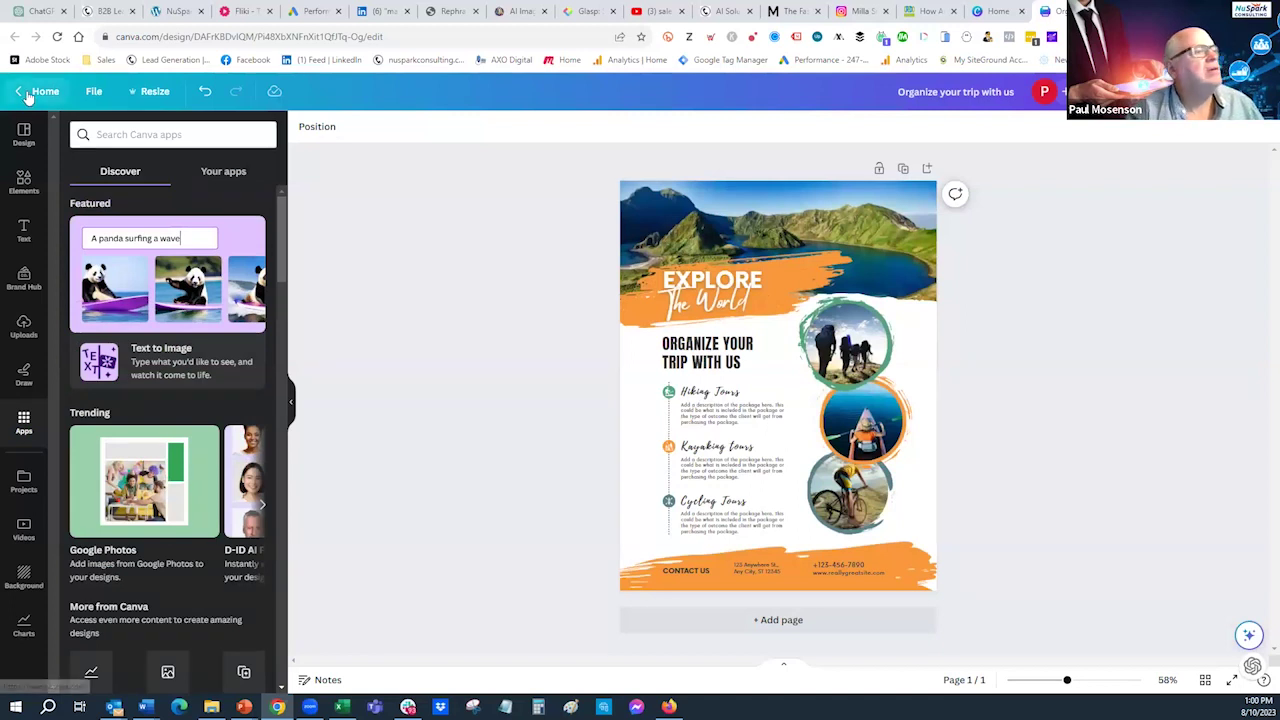
# Return to the Canva home page, then switch to ChatGPT to view the generated cybersecurity benefits text.
pyautogui.click(30, 92)
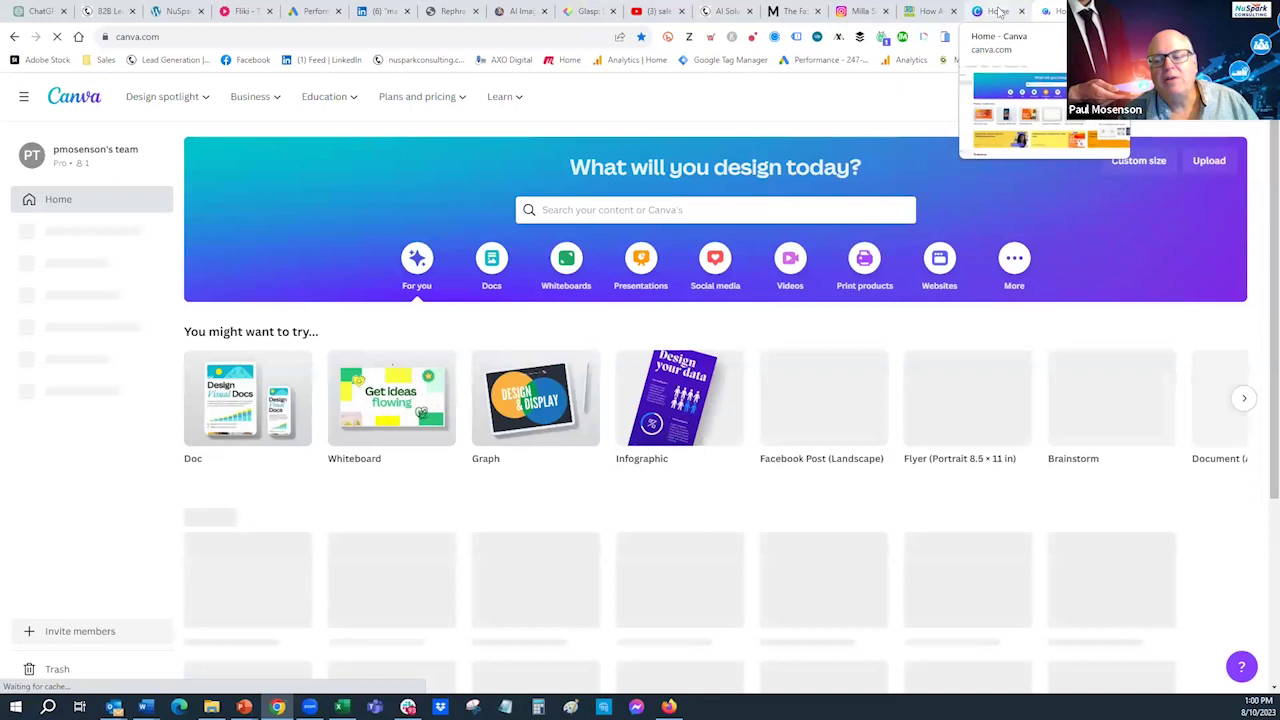
pyautogui.click(1000, 12)
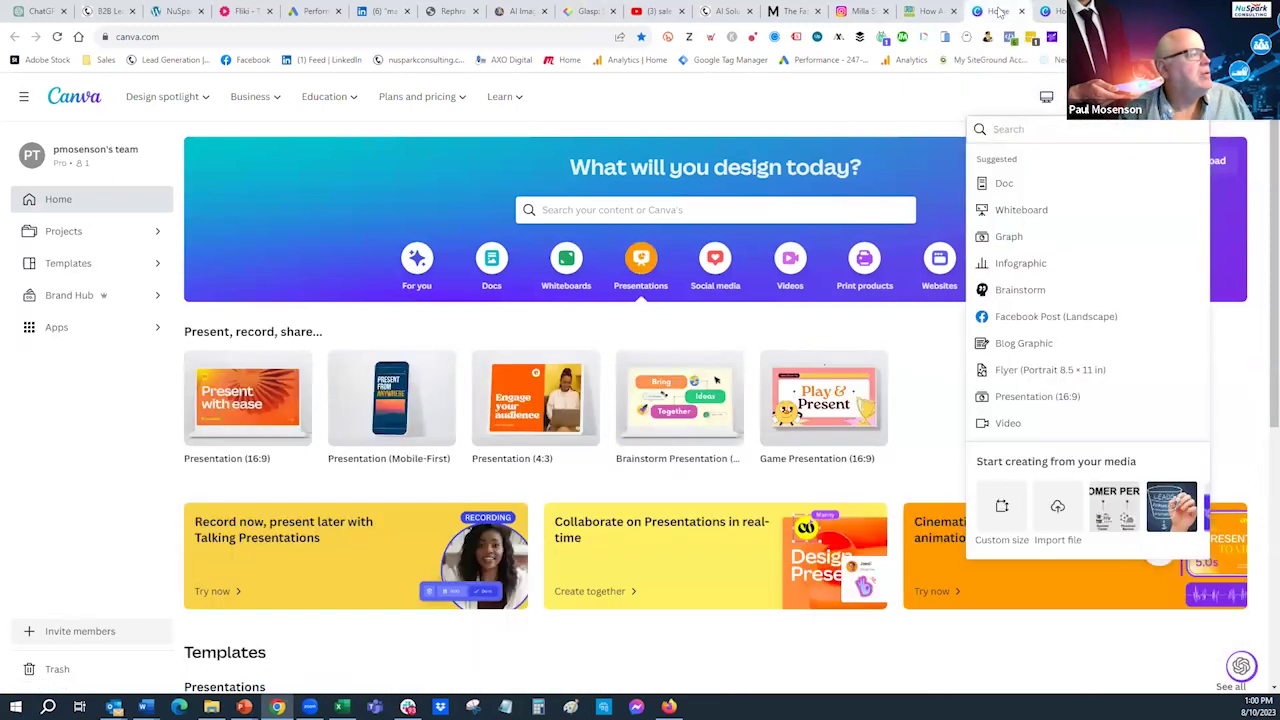
pyautogui.click(44, 18)
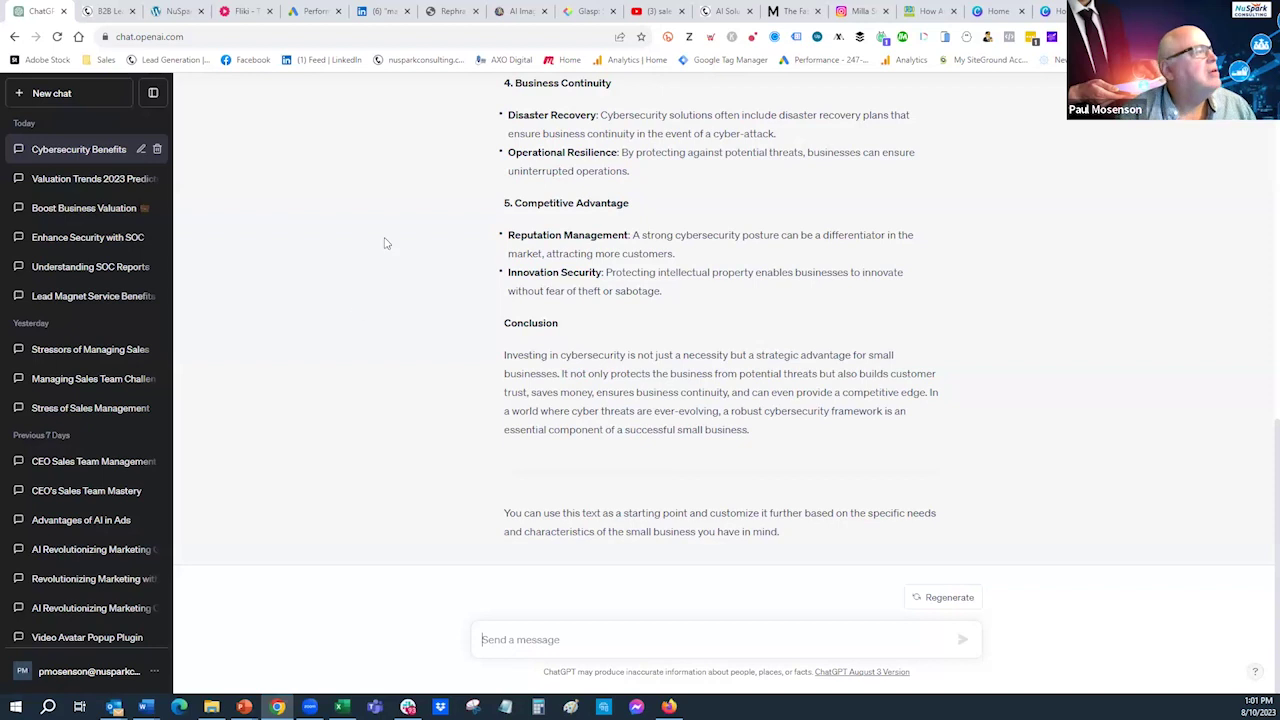
# Switch to the LinkedIn "marketing" post search and view the saved LinkedIn searches folder and the date filter options.
pyautogui.click(383, 14)
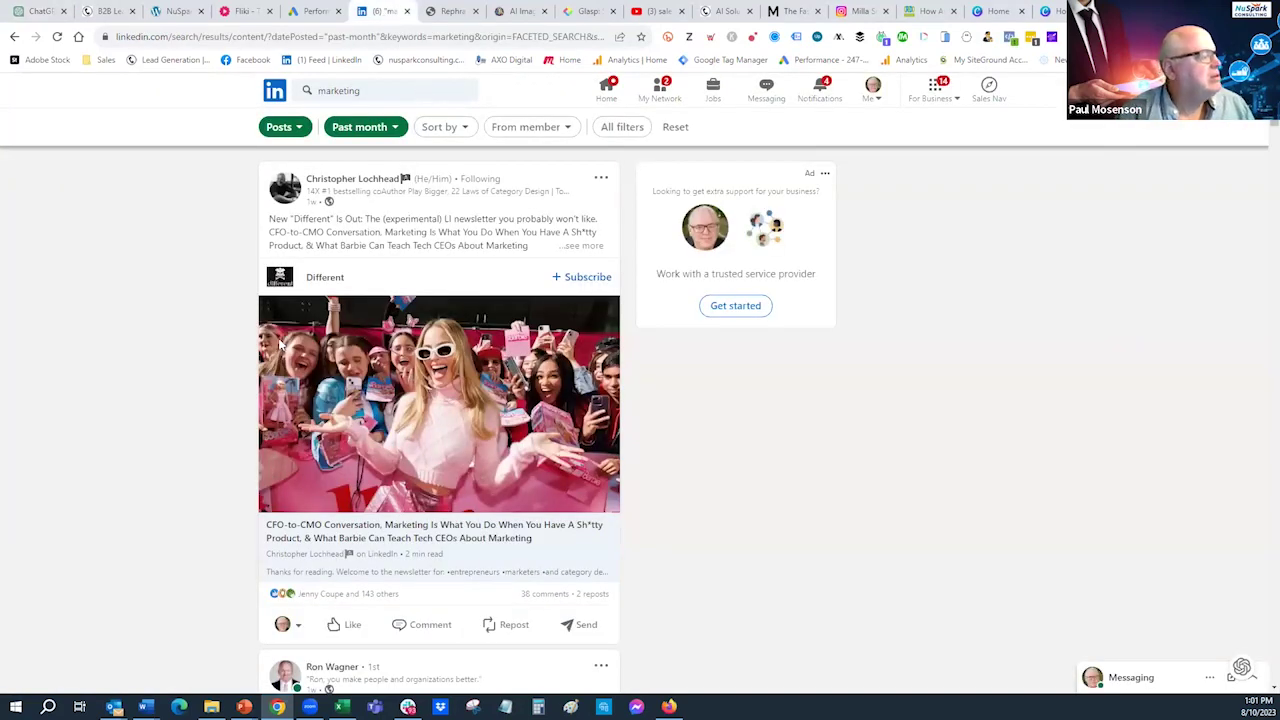
pyautogui.click(211, 706)
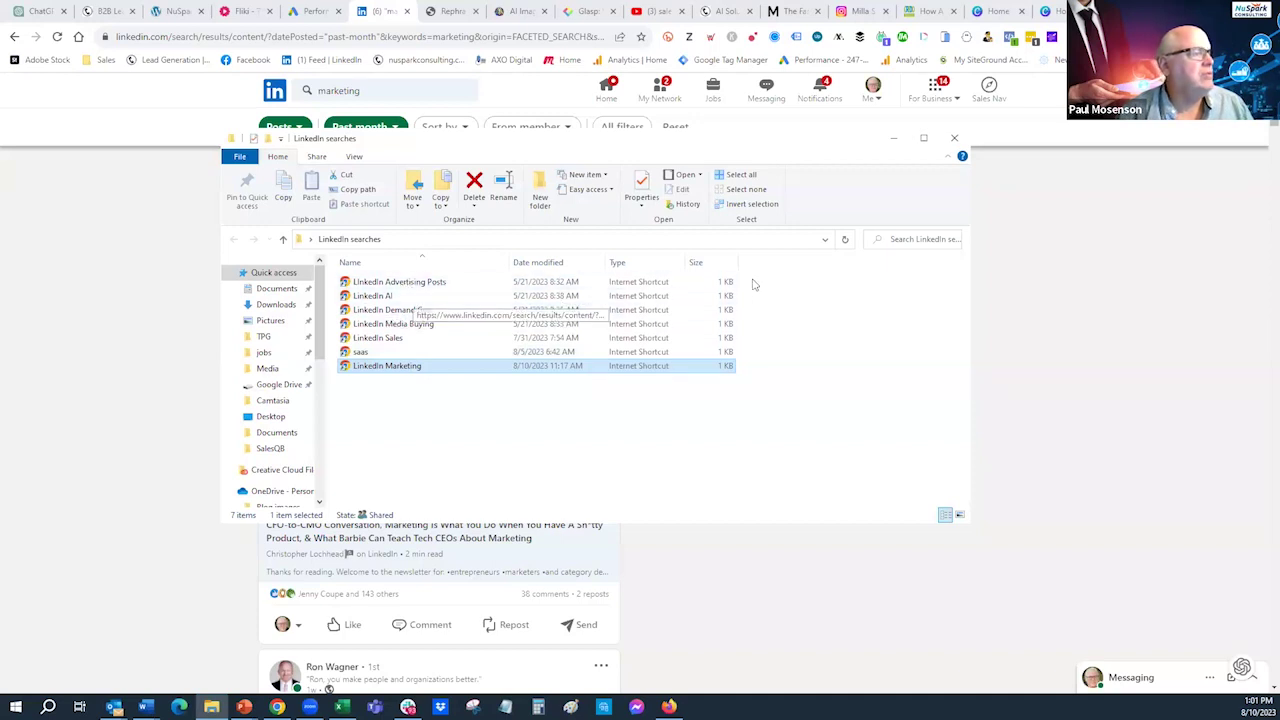
pyautogui.click(1068, 273)
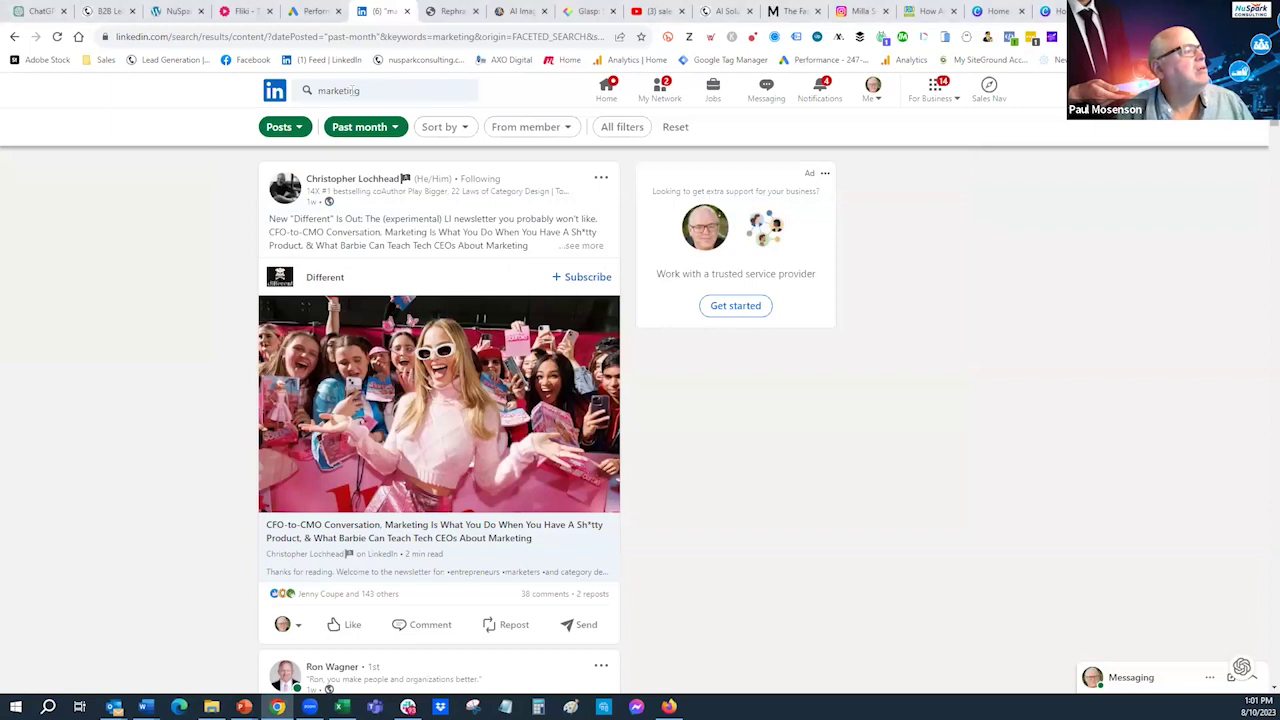
pyautogui.click(396, 129)
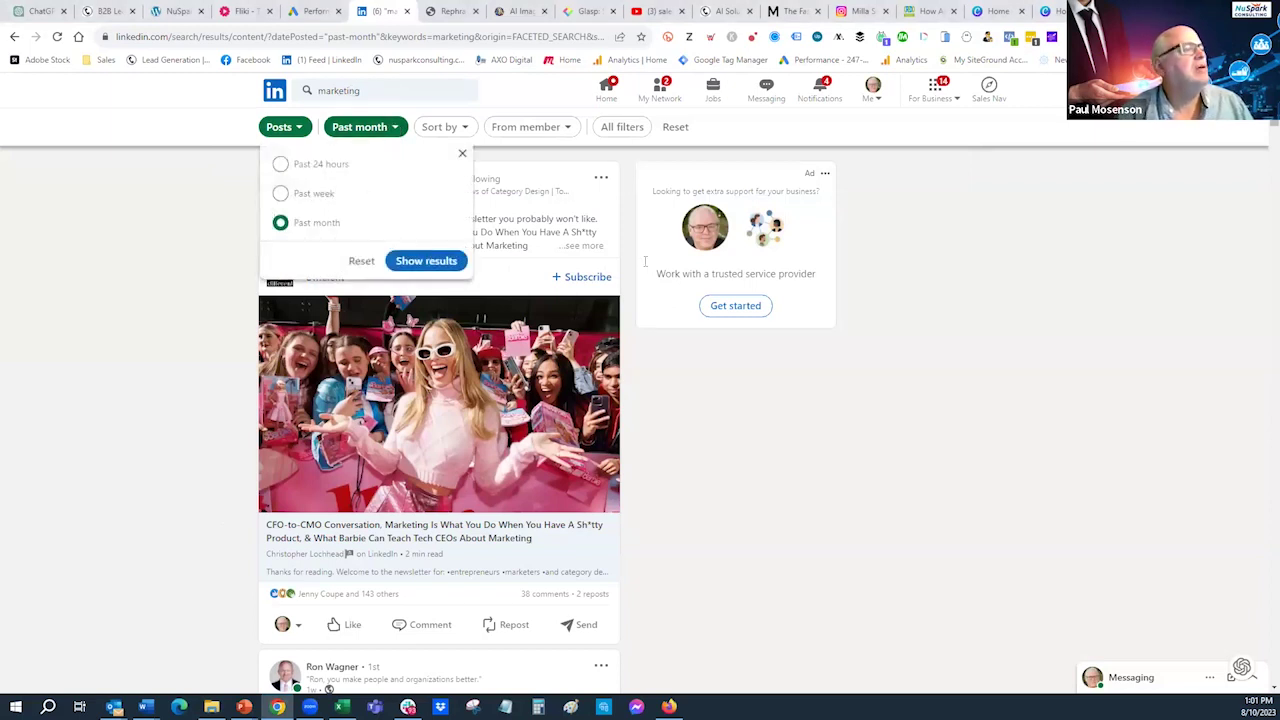
pyautogui.click(935, 391)
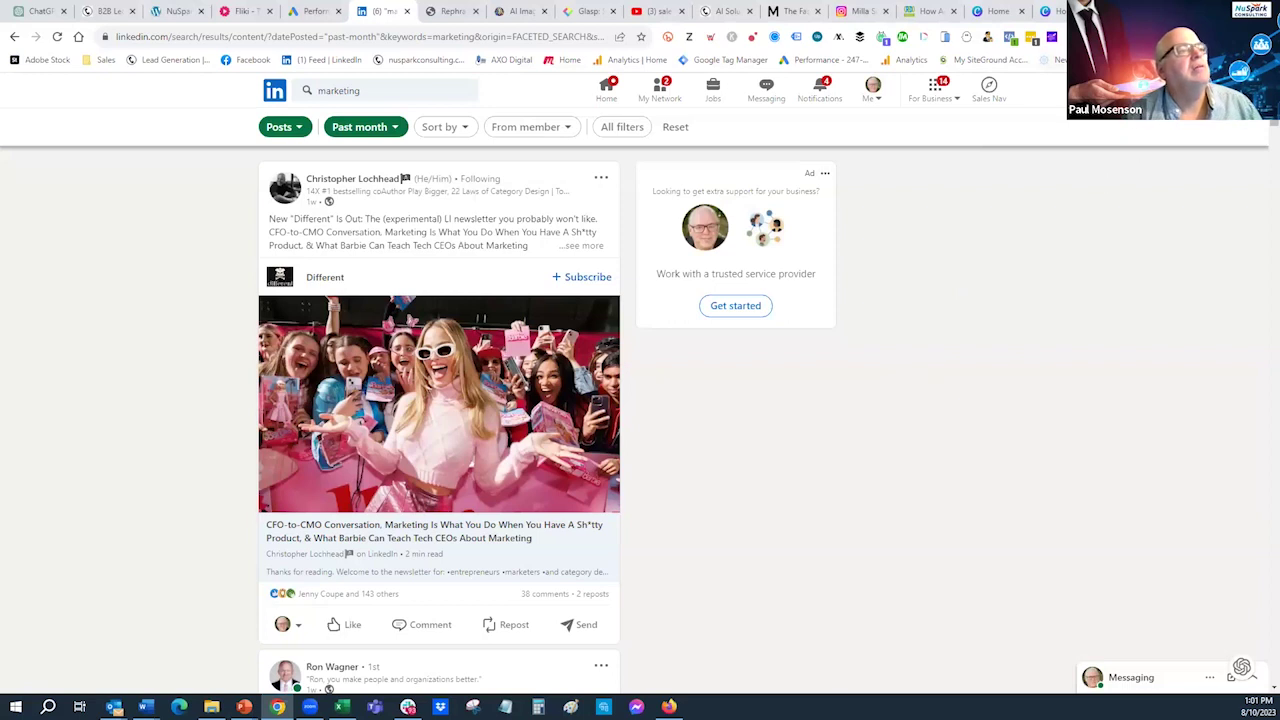
# Check the Ideta AI Assistant credits and generate an "Interesting" comment on the CFO-to-CMO Conversation post.
pyautogui.click(966, 37)
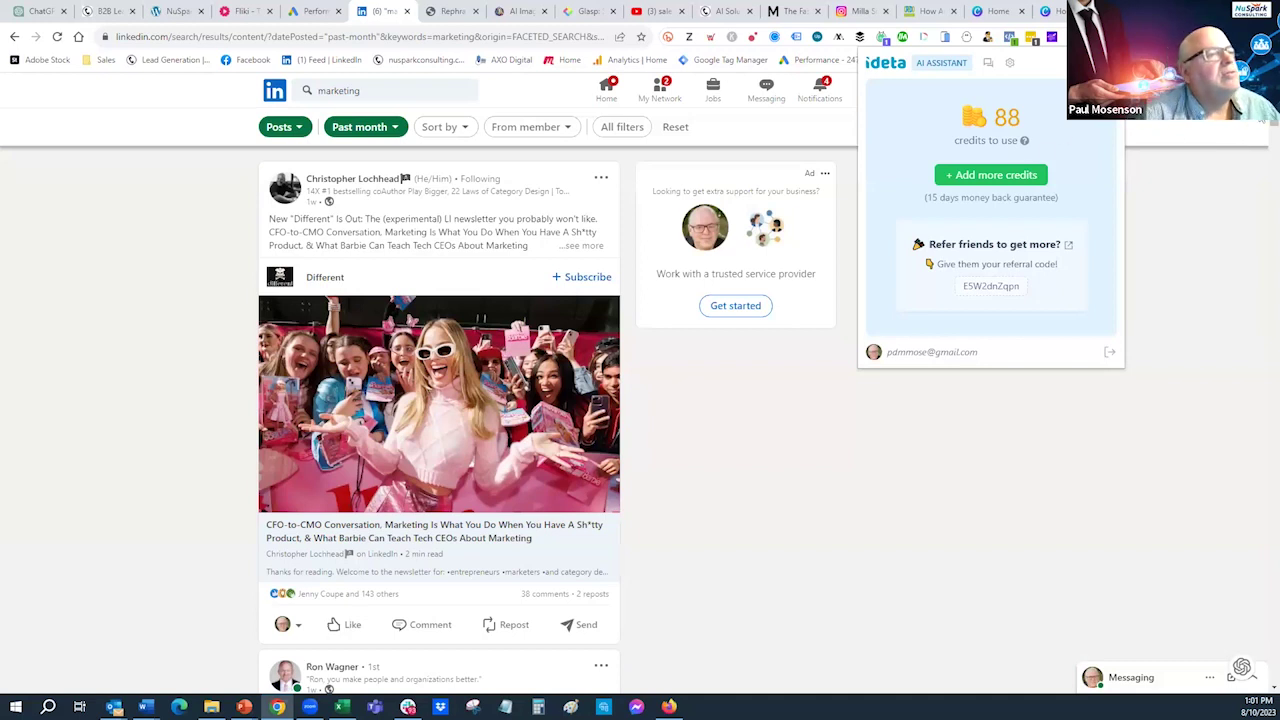
pyautogui.click(1262, 127)
pyautogui.scroll(-2, 1262, 127)
pyautogui.scroll(1, 481, 440)
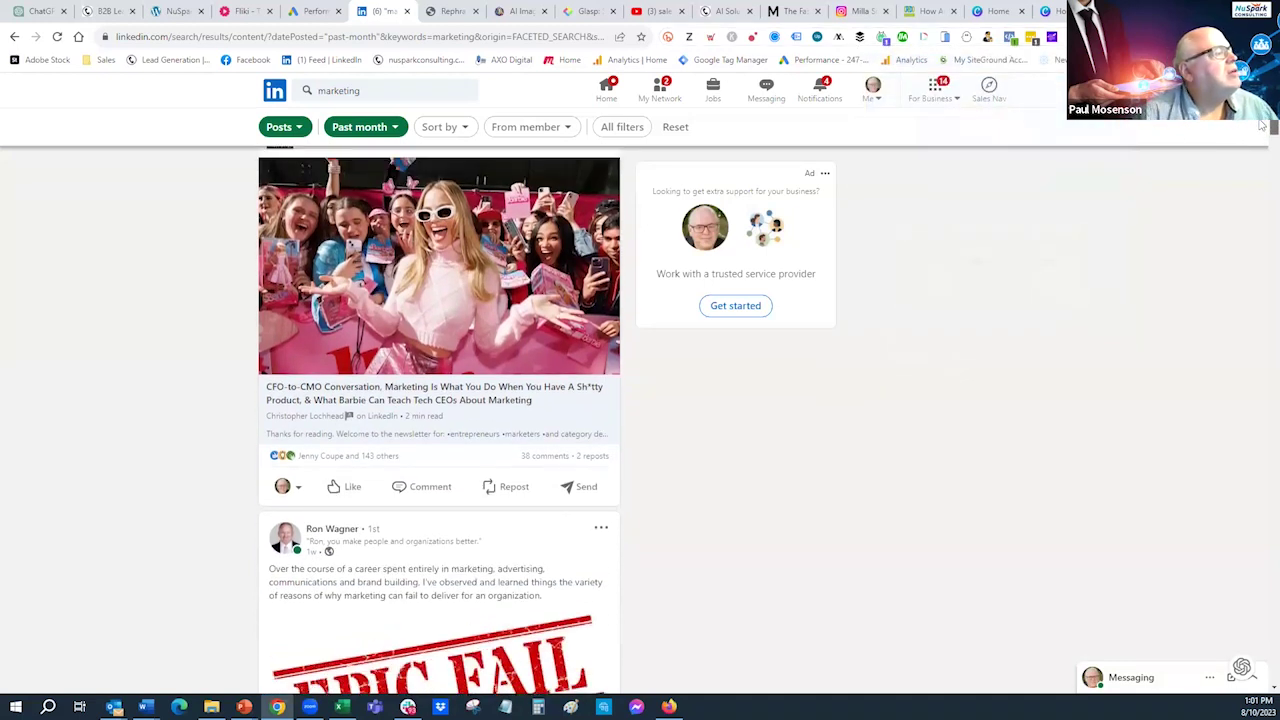
pyautogui.click(429, 507)
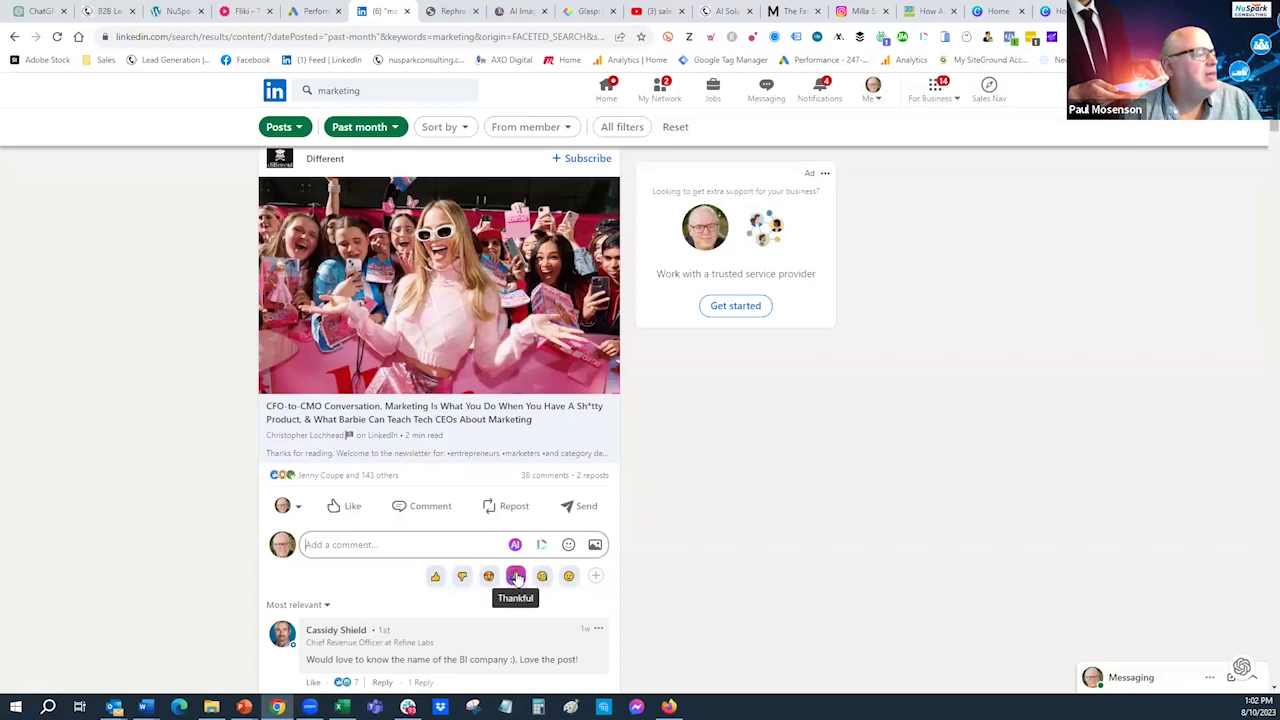
pyautogui.click(568, 577)
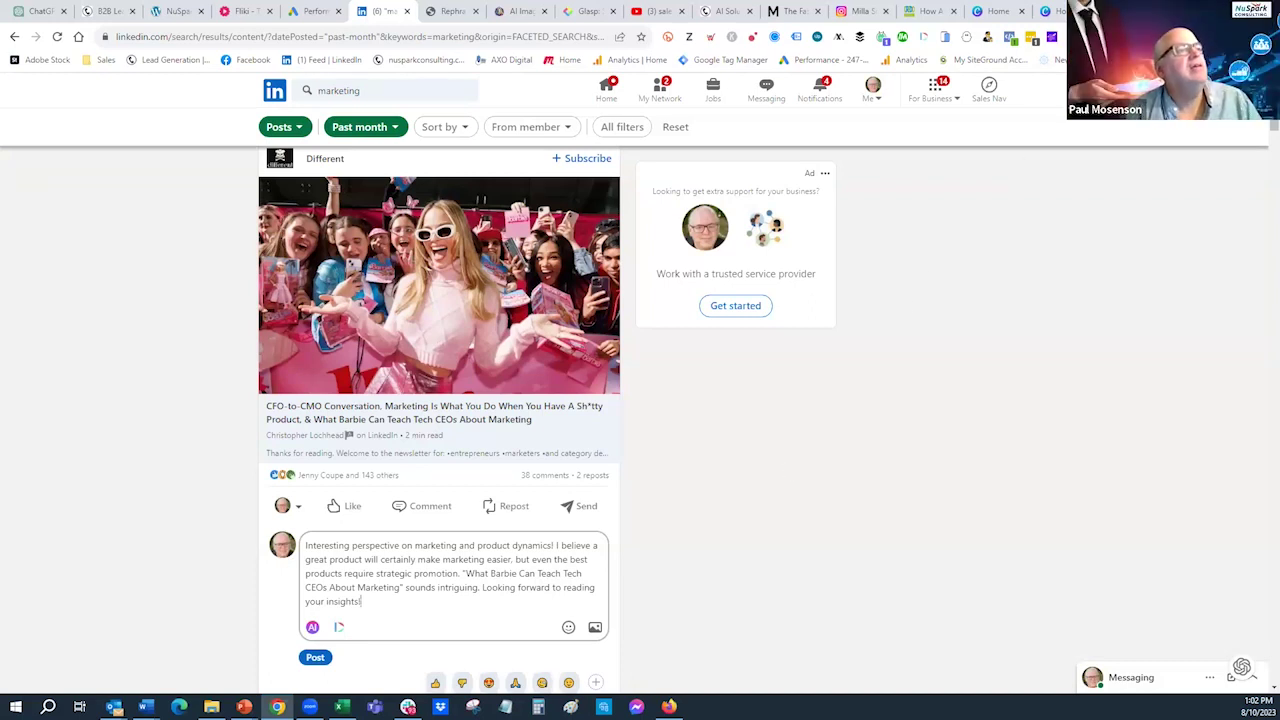
# Open the Ideta assistant's options from the comment box and try a question likelihood of 7, returning it to 1.
pyautogui.click(1110, 37)
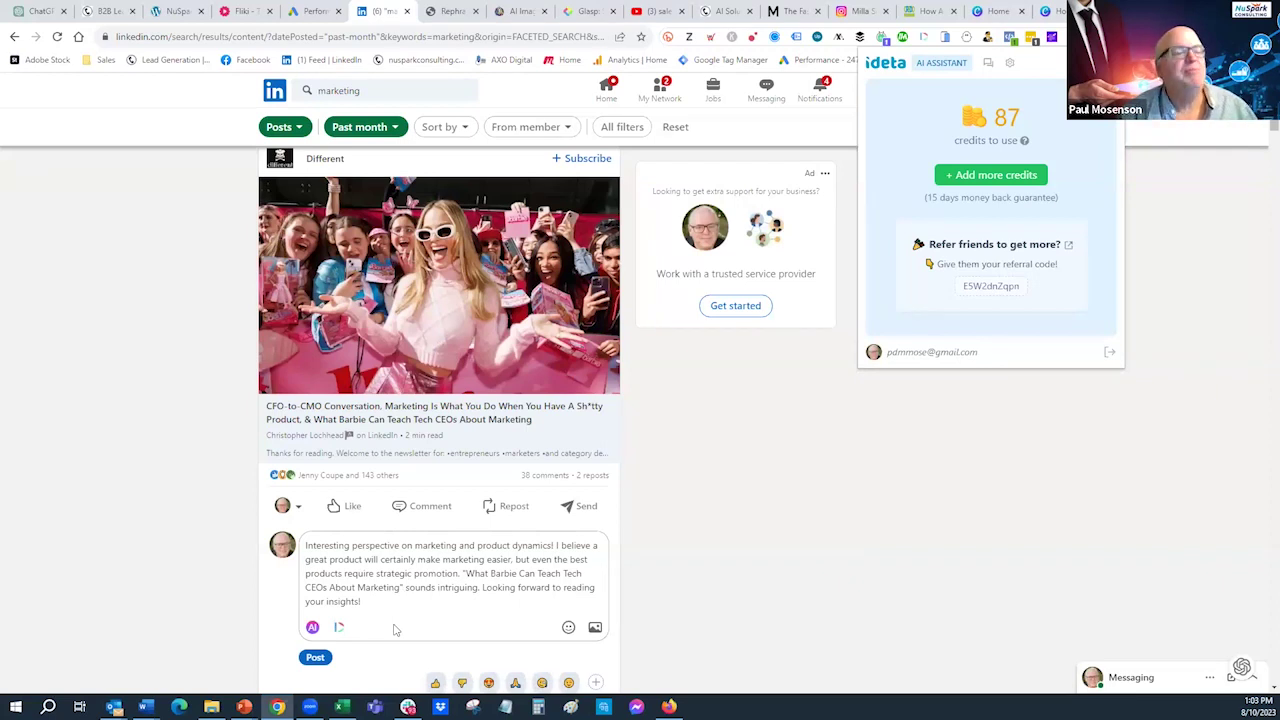
pyautogui.click(313, 627)
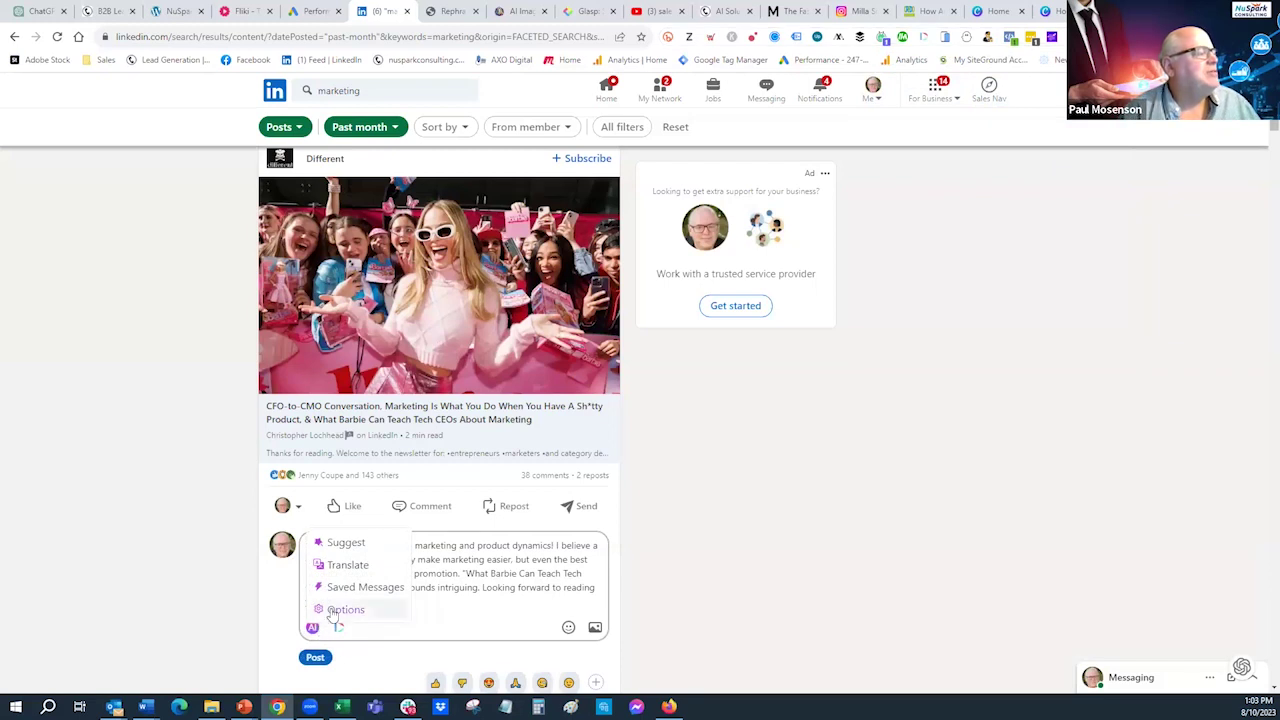
pyautogui.click(334, 609)
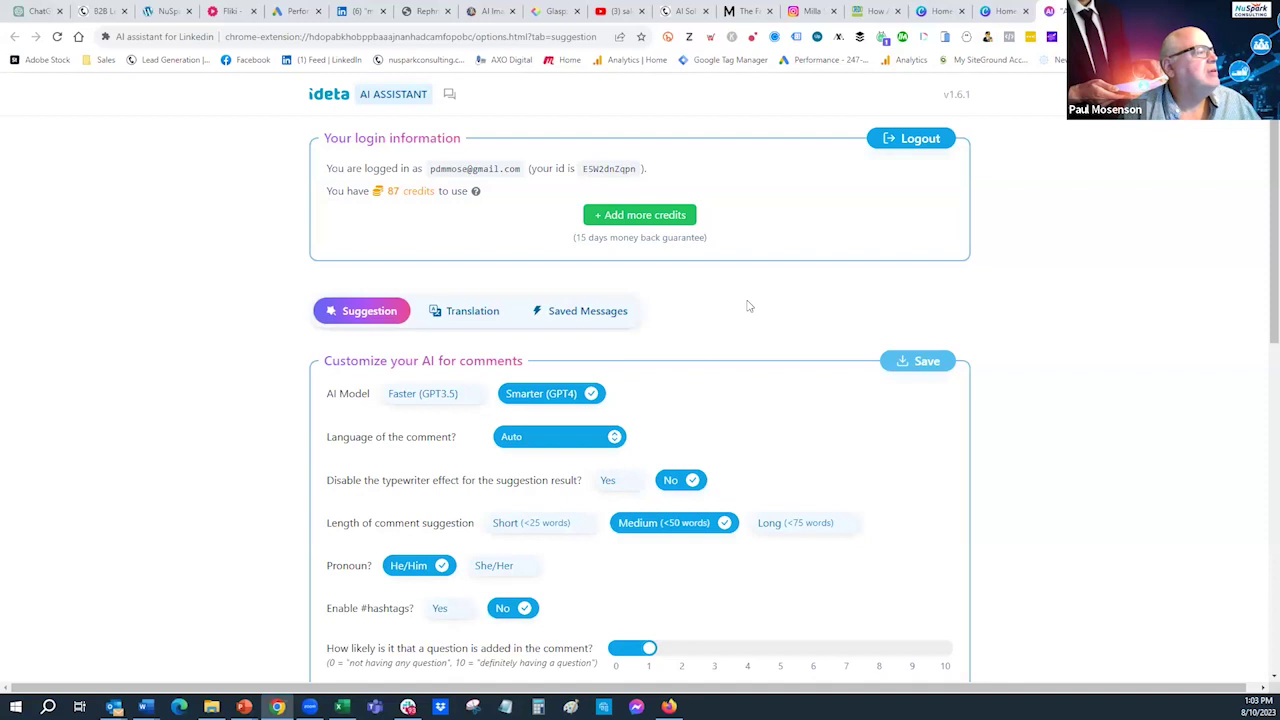
pyautogui.scroll(-1, 1262, 218)
pyautogui.scroll(-2, 1262, 218)
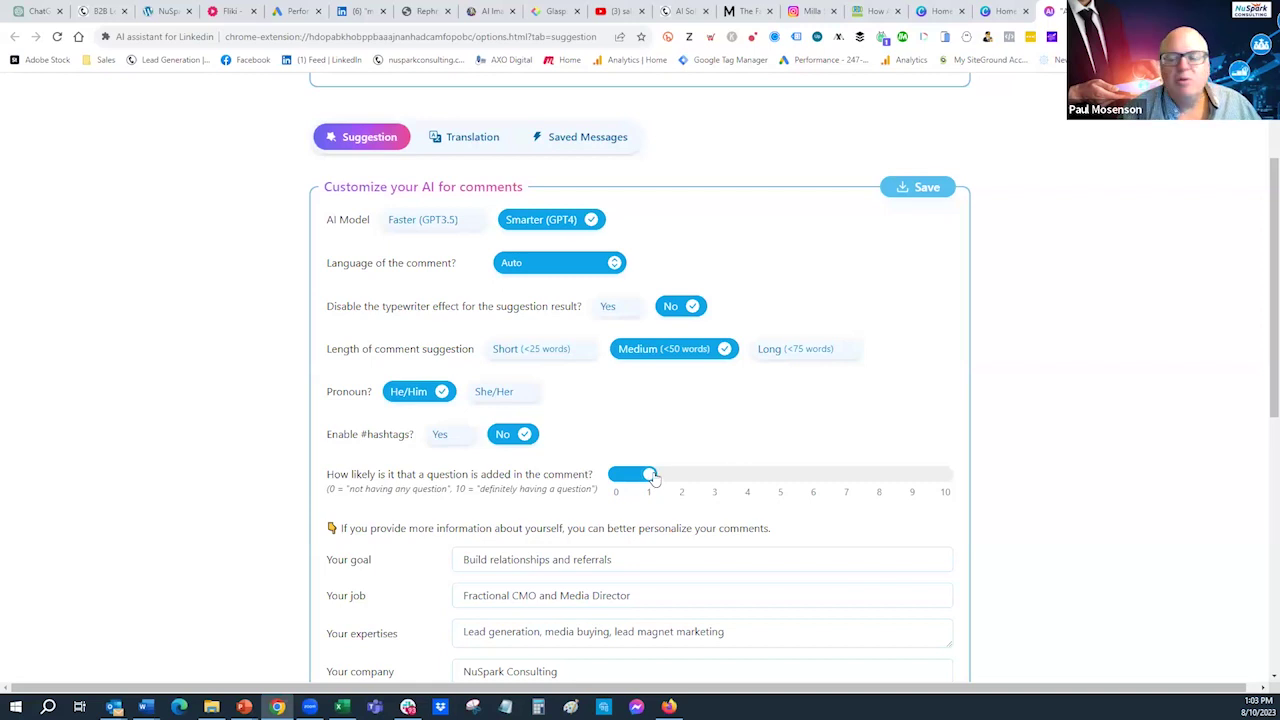
pyautogui.moveTo(717, 477); pyautogui.dragTo(848, 495)
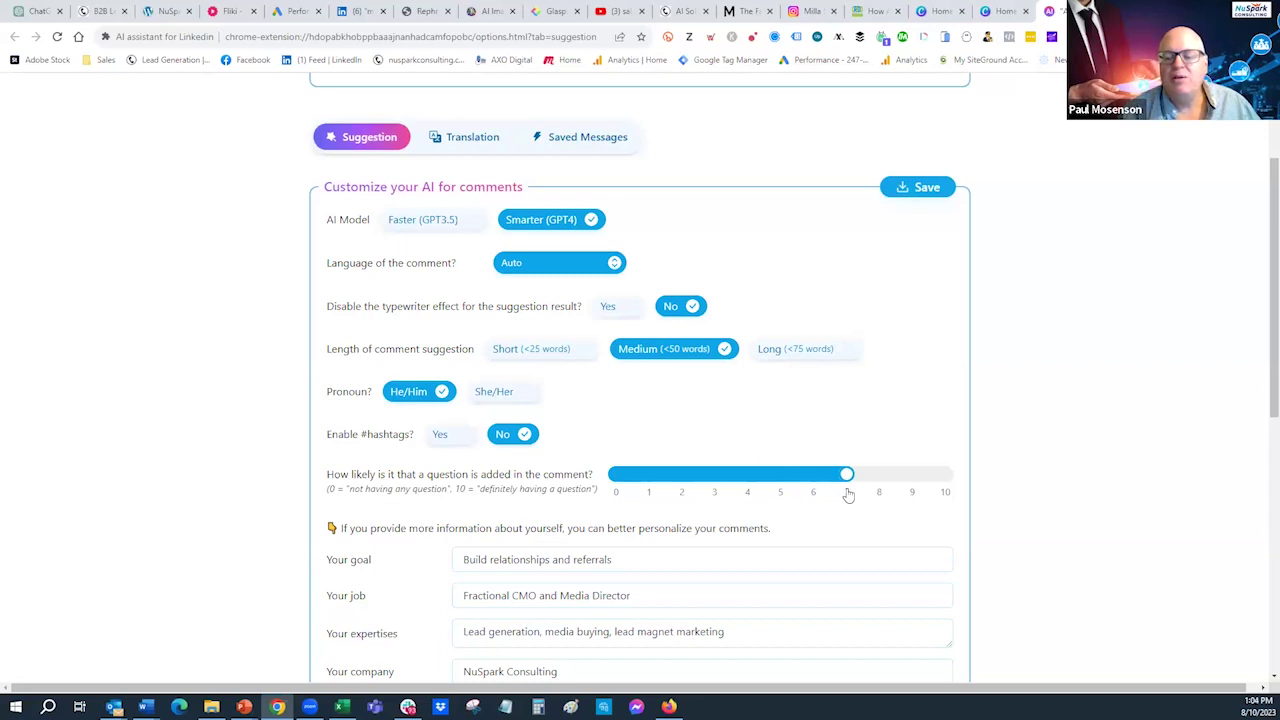
pyautogui.moveTo(771, 500); pyautogui.dragTo(661, 483)
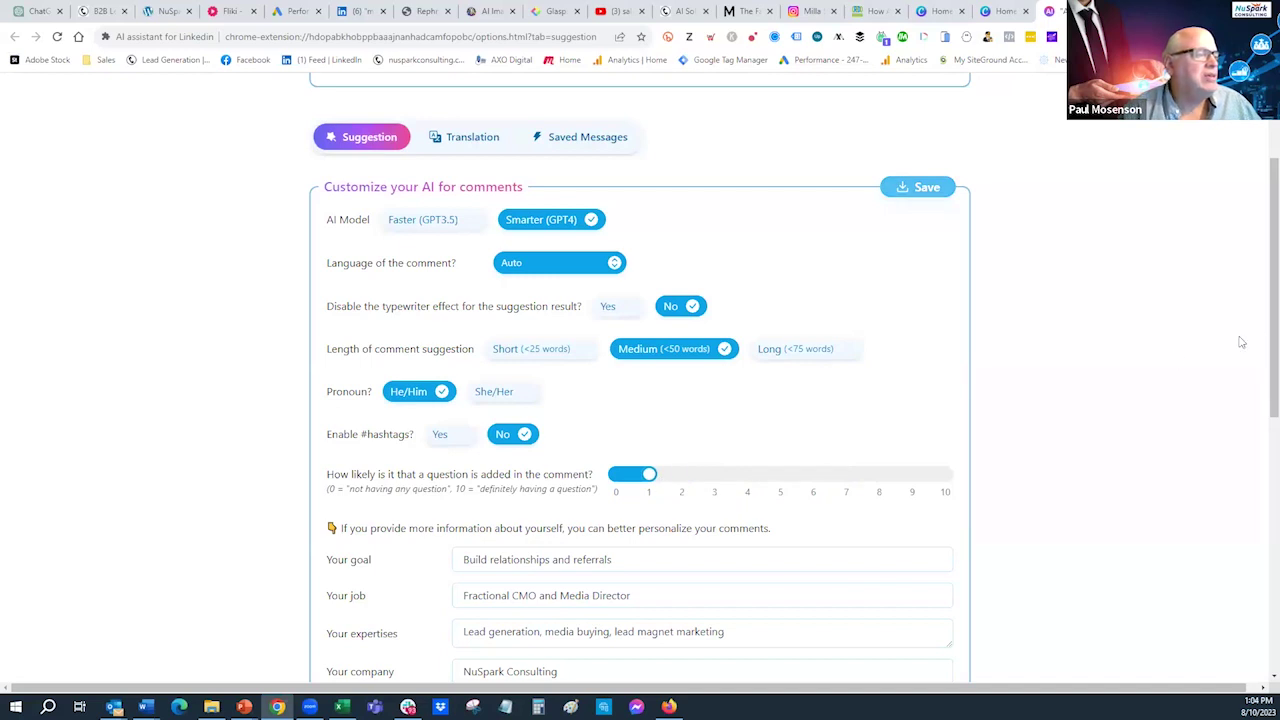
# Review the personalization details and the tone settings in the assistant's comment suggestion options.
pyautogui.scroll(-3, 1262, 351)
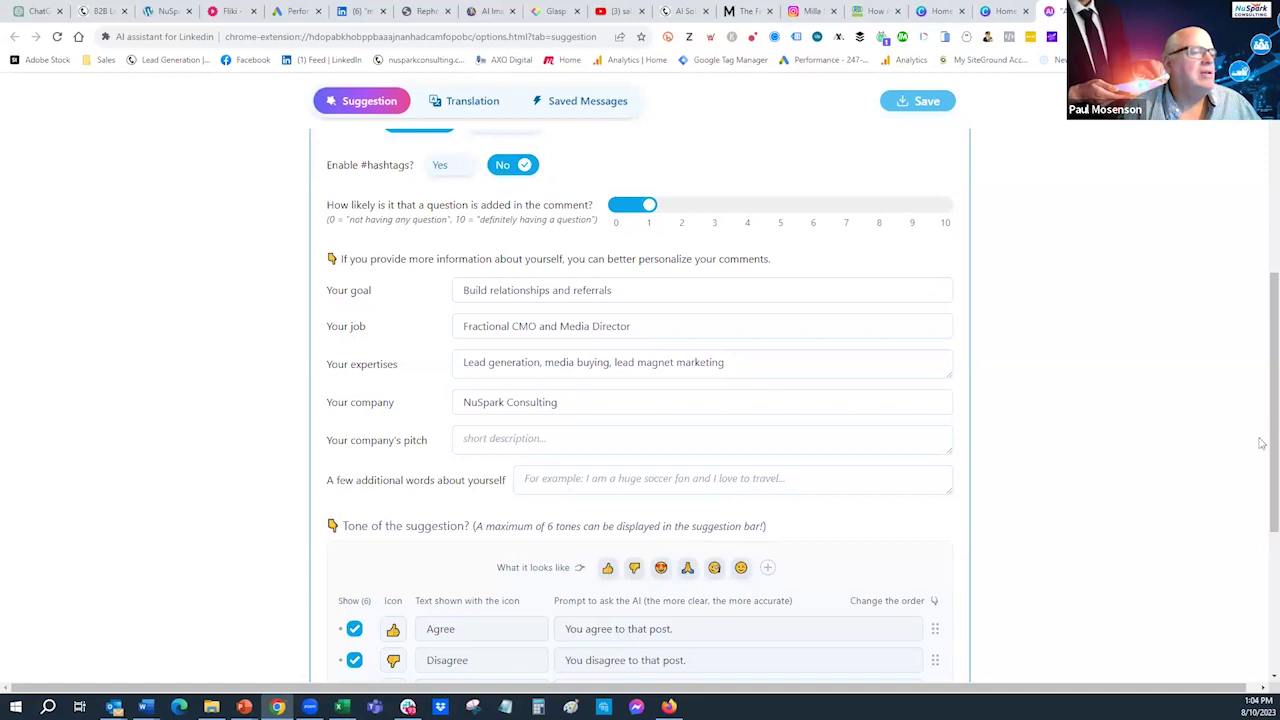
pyautogui.moveTo(1262, 443); pyautogui.dragTo(1265, 559)
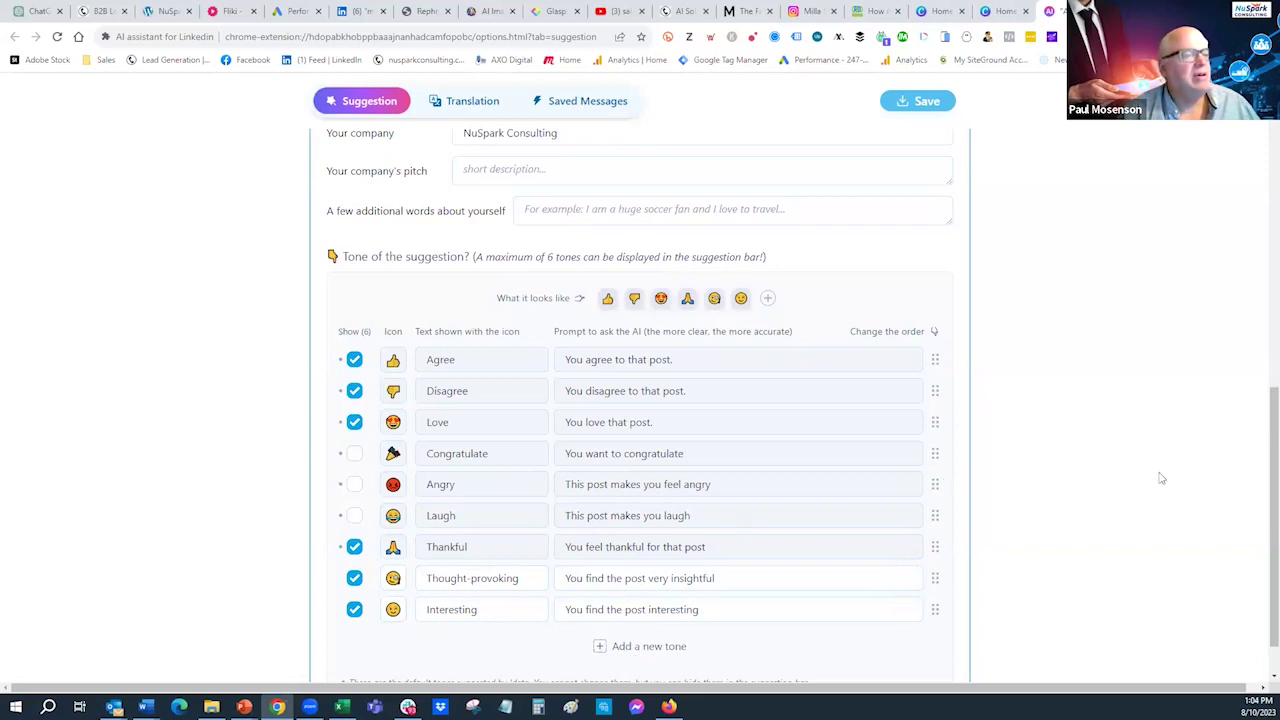
pyautogui.scroll(-1, 1258, 556)
pyautogui.scroll(3, 1257, 451)
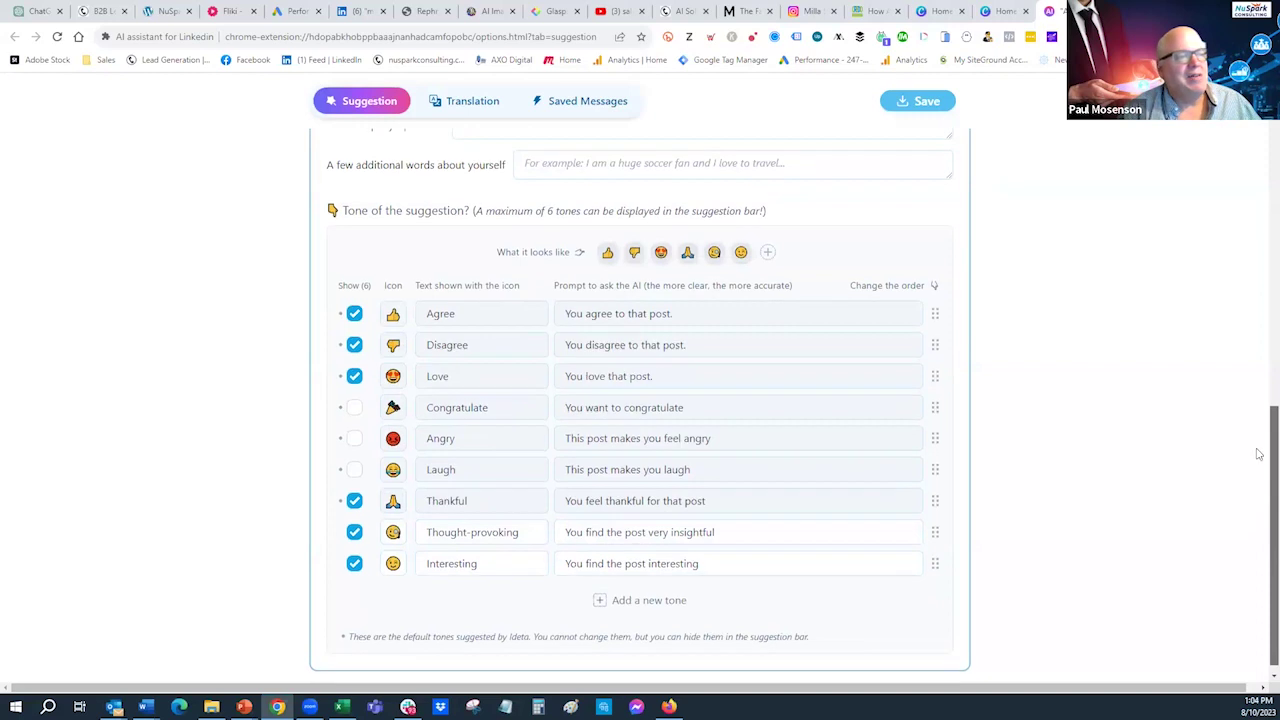
pyautogui.scroll(4, 1248, 300)
pyautogui.scroll(-2, 1246, 259)
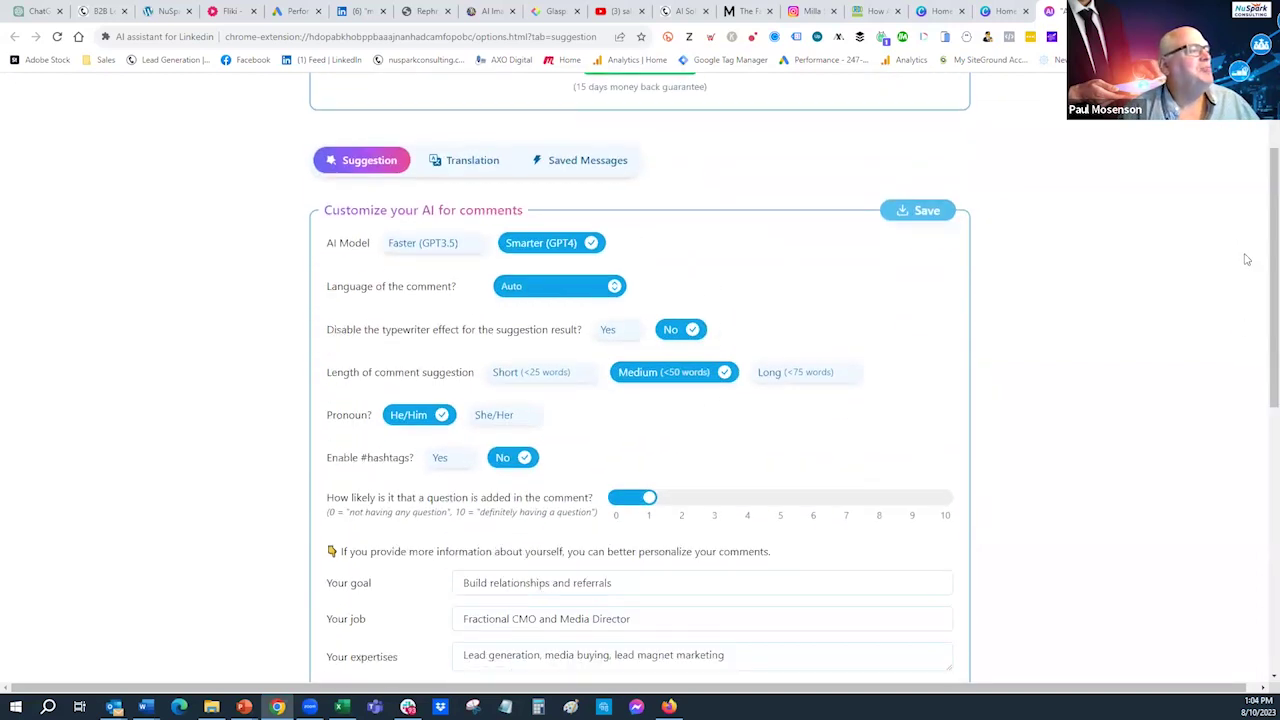
# Open the Saved Messages settings and look through all the stored messages and where each one is shown.
pyautogui.click(604, 172)
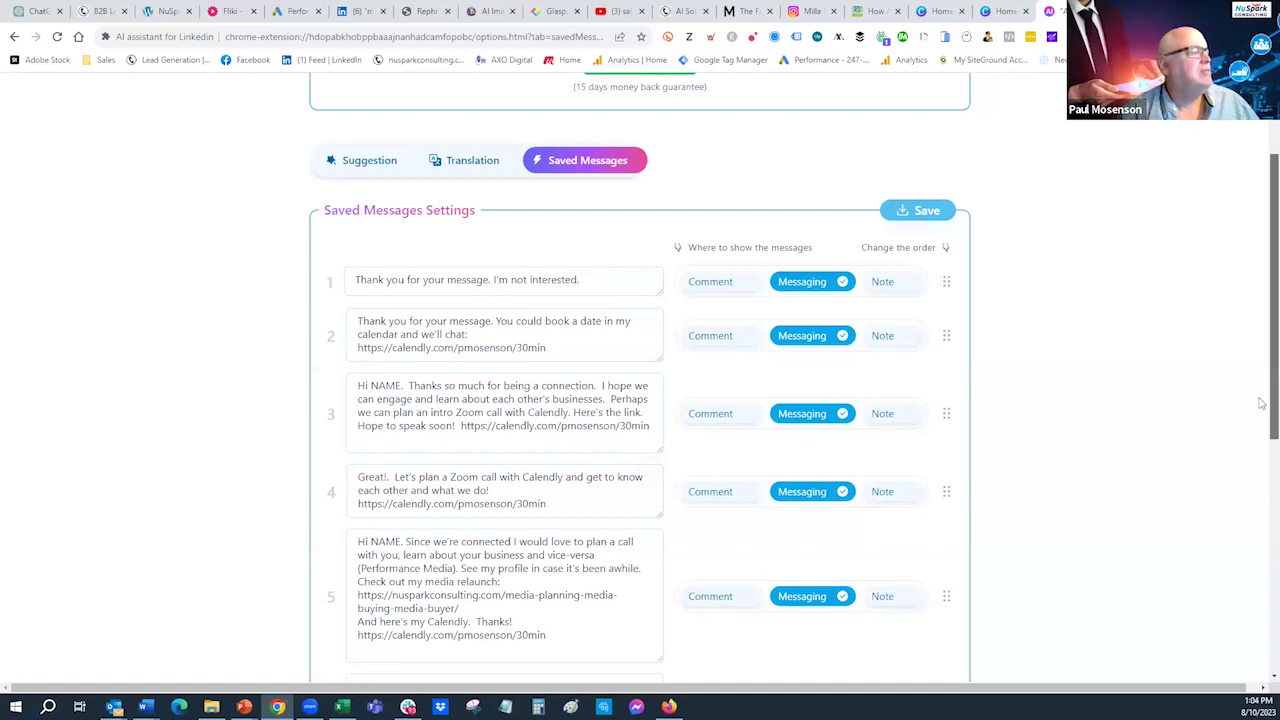
pyautogui.scroll(-2, 1262, 420)
pyautogui.scroll(-2, 1262, 490)
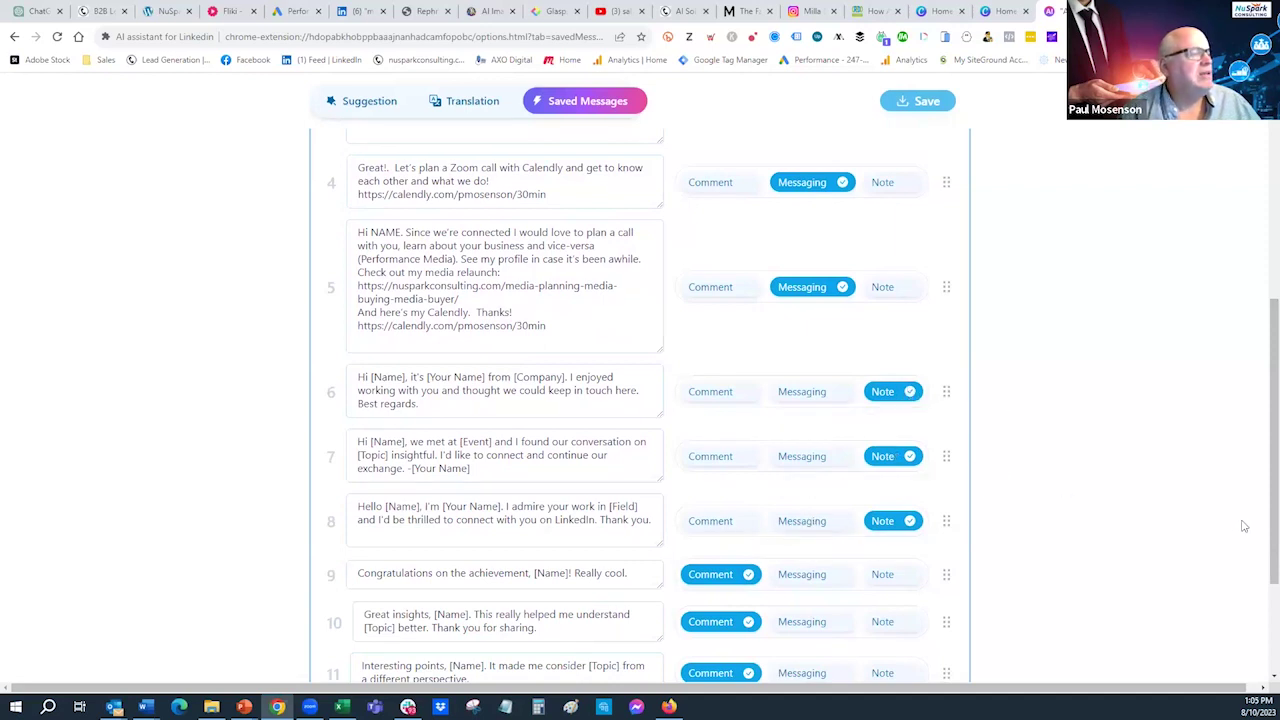
pyautogui.scroll(-3, 1256, 540)
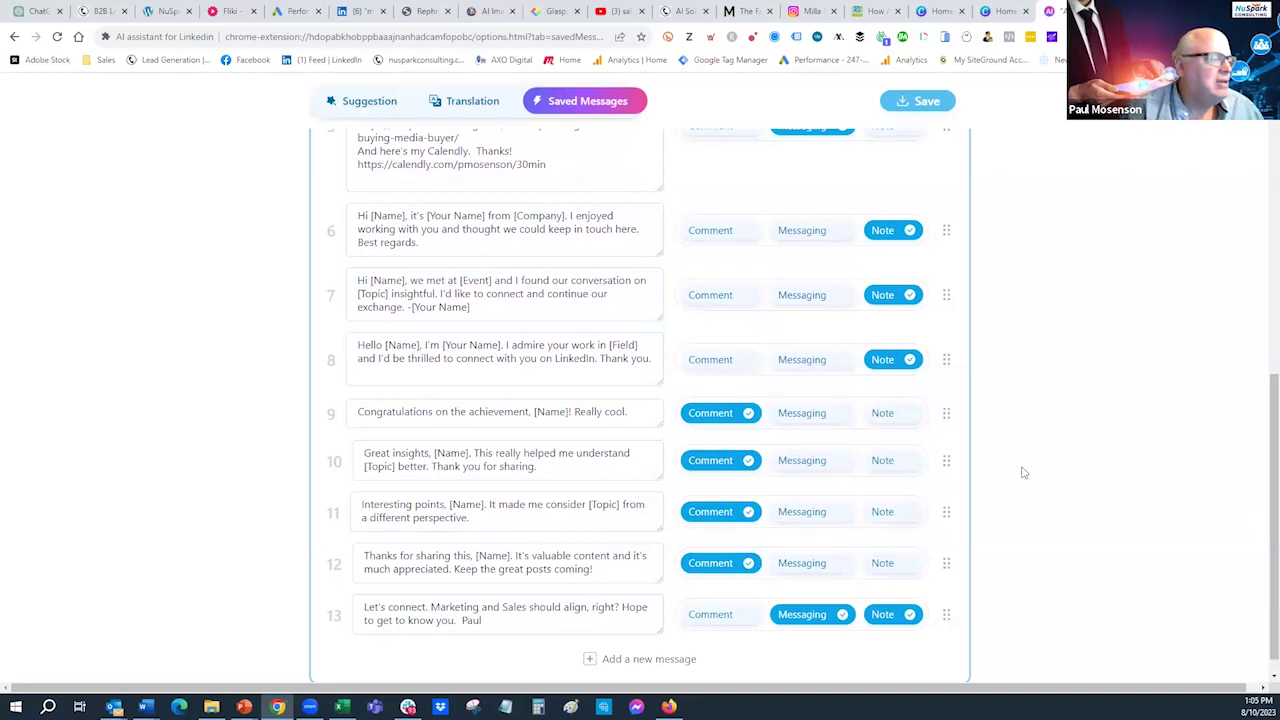
pyautogui.scroll(3, 1246, 466)
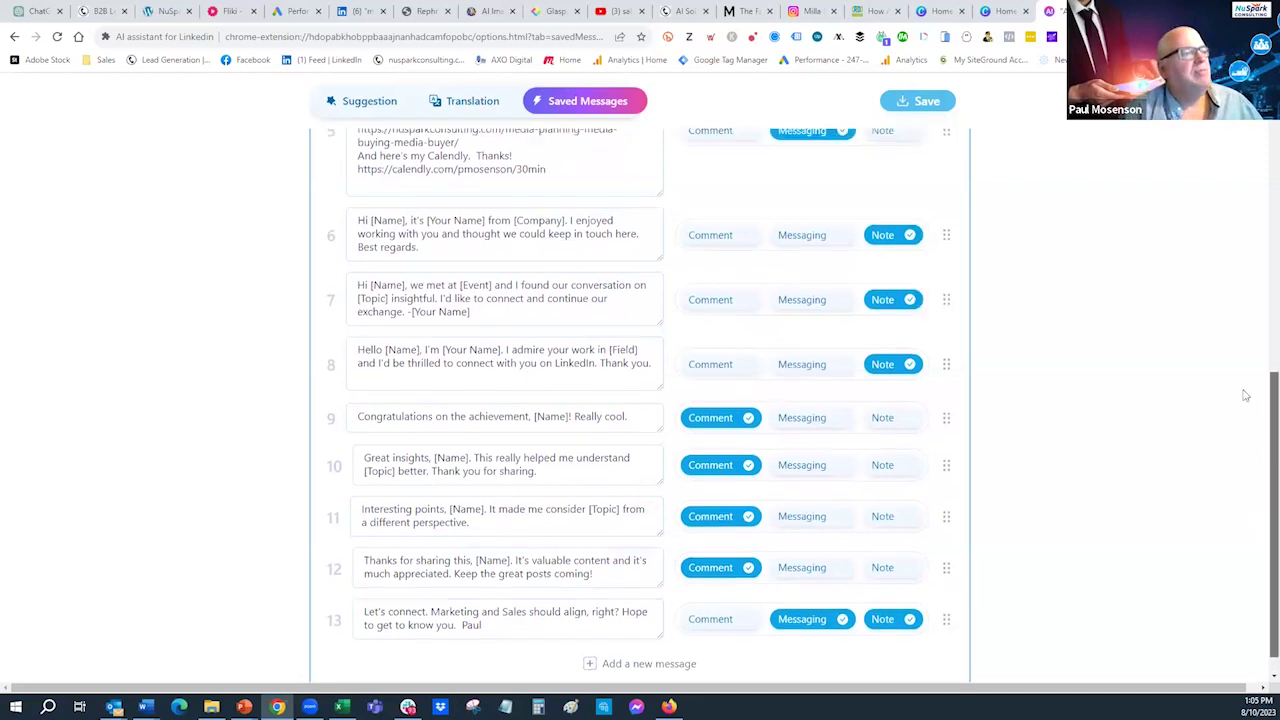
pyautogui.scroll(4, 1230, 270)
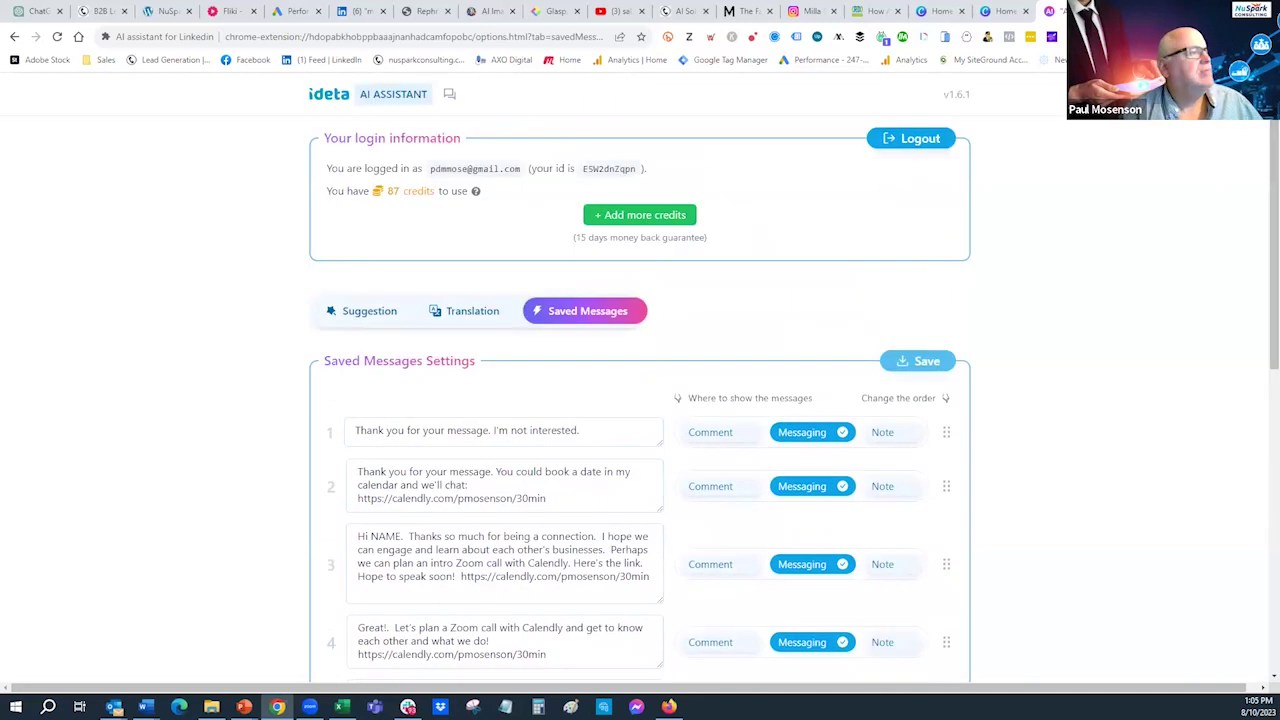